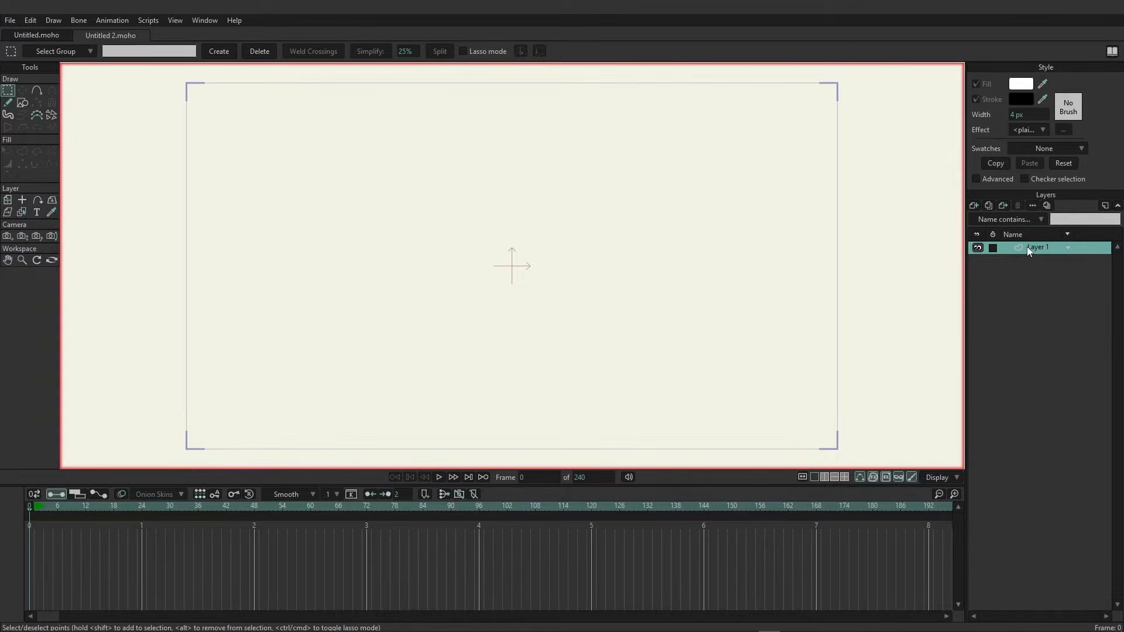
Import the image Kusi - Reference.png into the scene as a reference layer.
key(ctrl+shift+i)
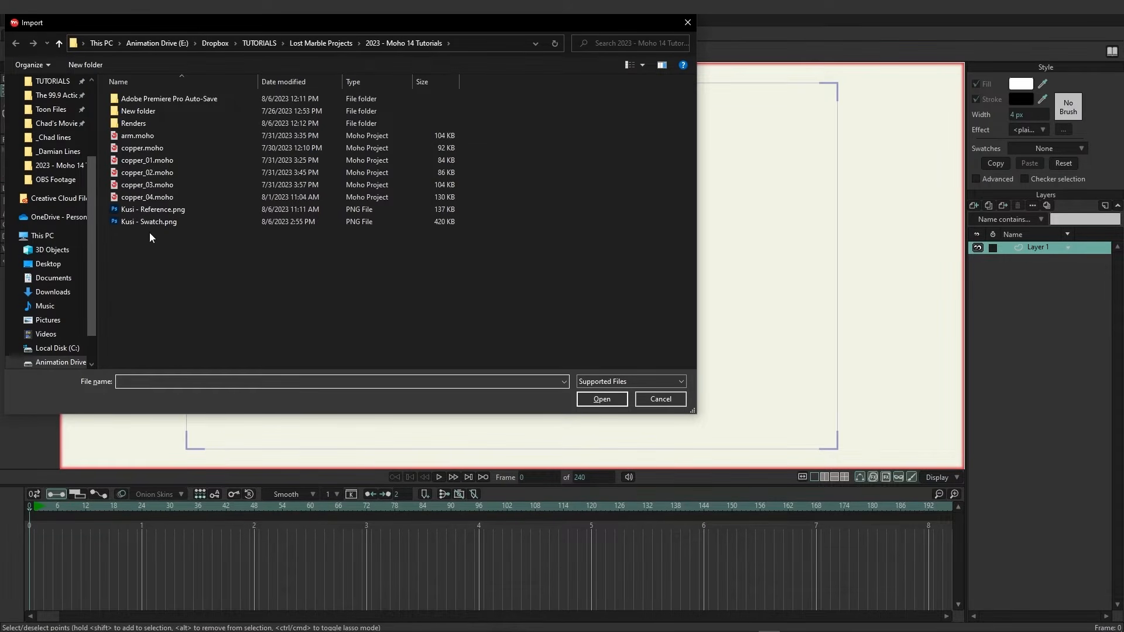
click(144, 210)
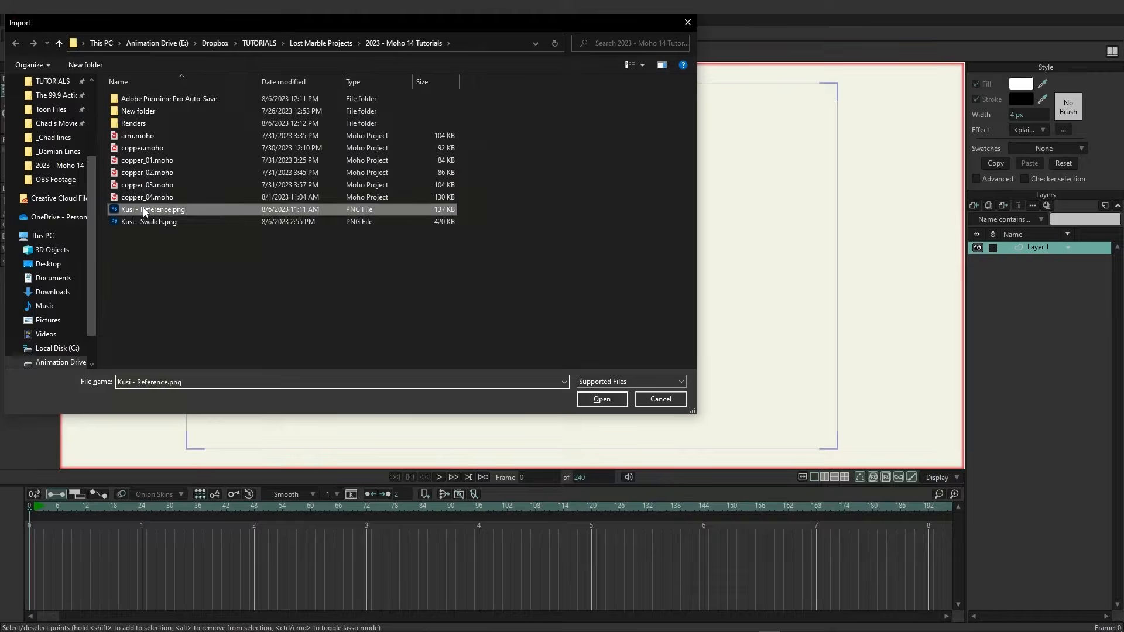
double_click(144, 211)
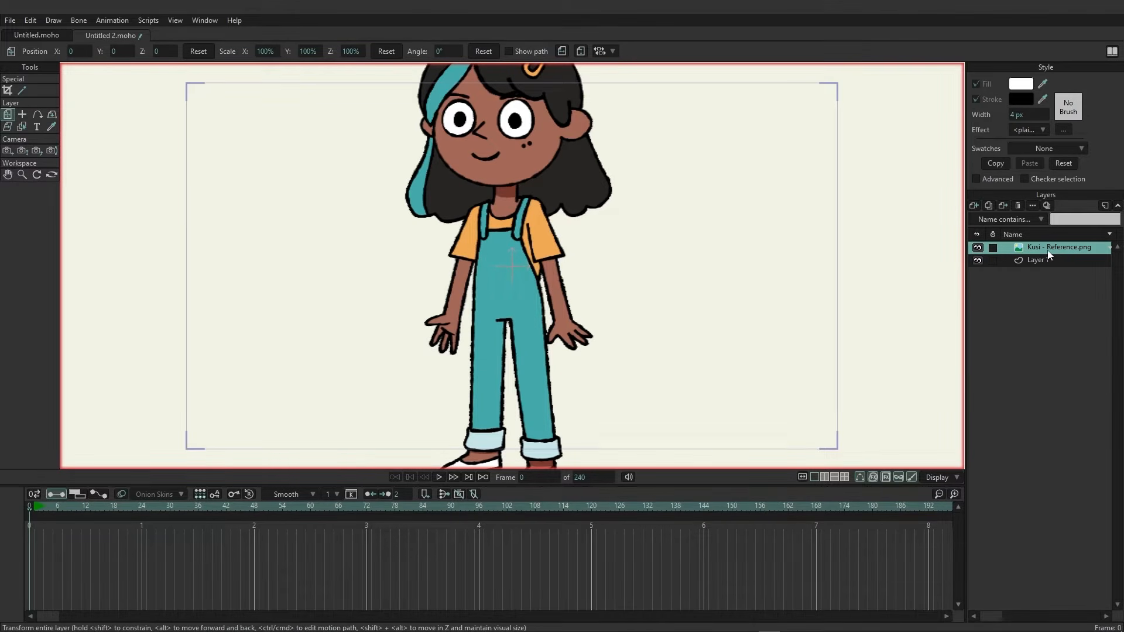
Scale the reference image layer down to about 66.1% so the character fits the frame.
scroll(651, 286, down, 3)
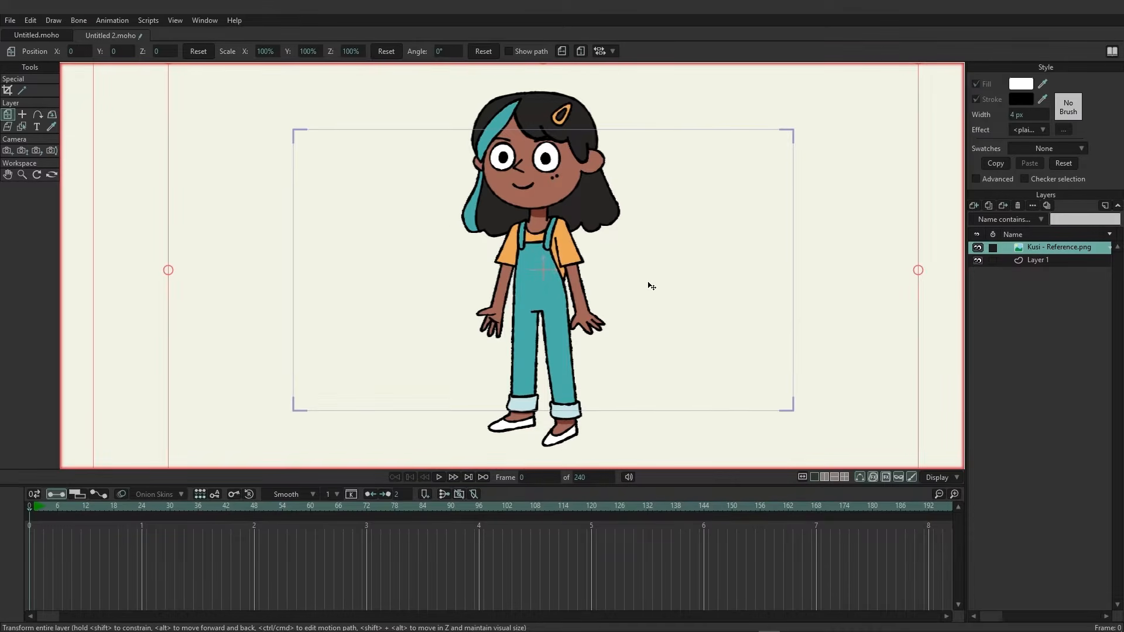
scroll(453, 224, down, 2)
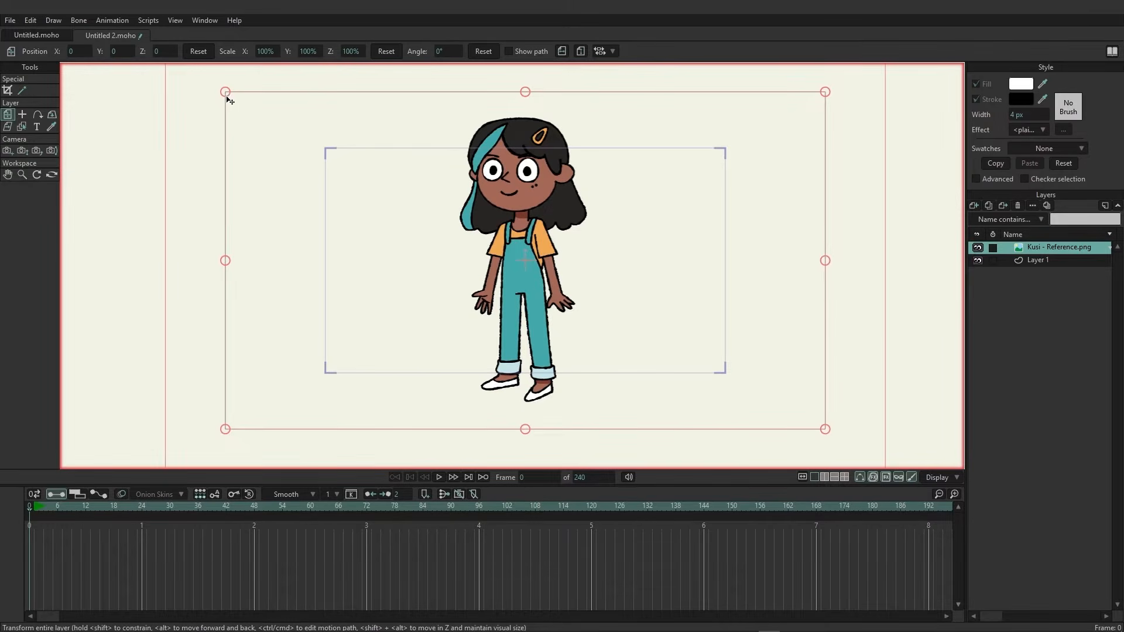
drag(225, 93, 326, 148)
scroll(602, 246, up, 5)
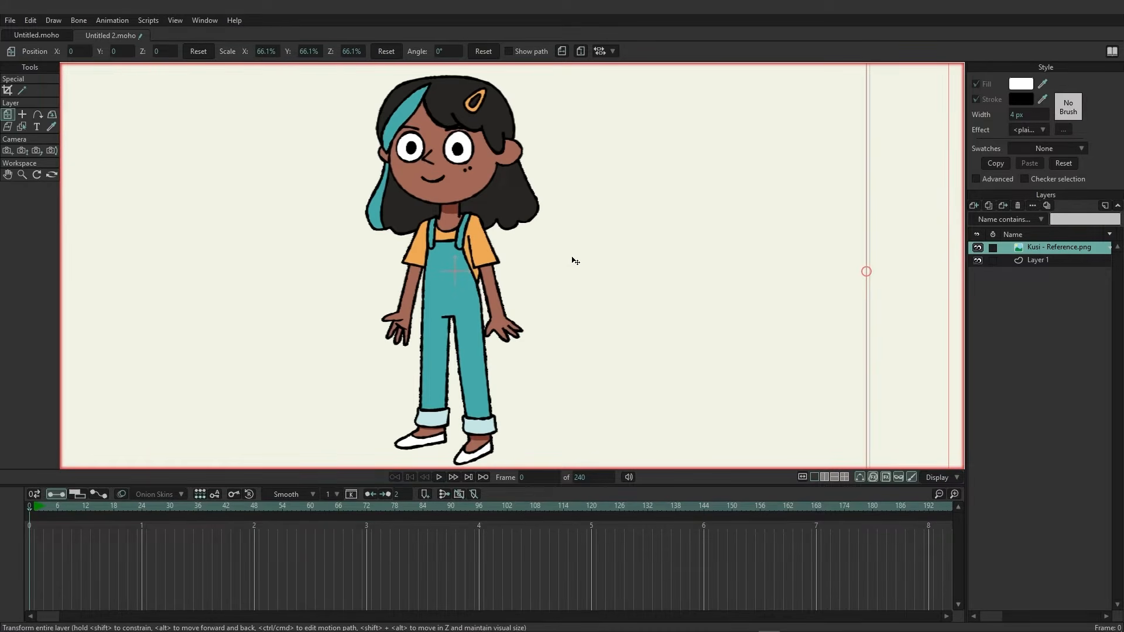
Set the reference image layer's opacity to 35% in its layer settings.
double_click(1021, 252)
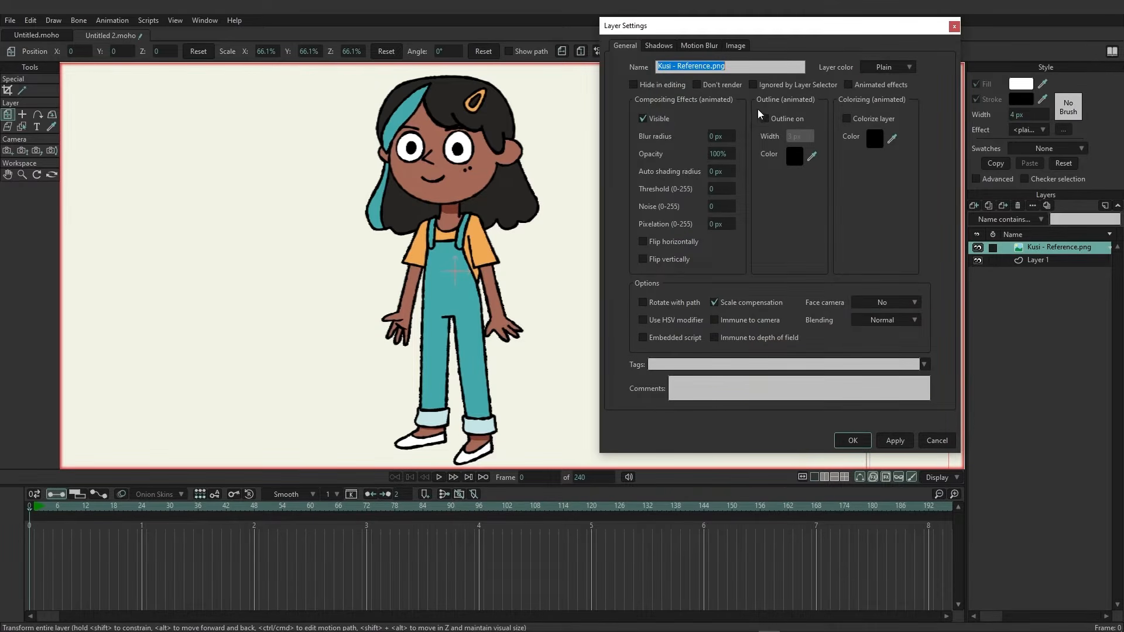
drag(728, 157, 433, 214)
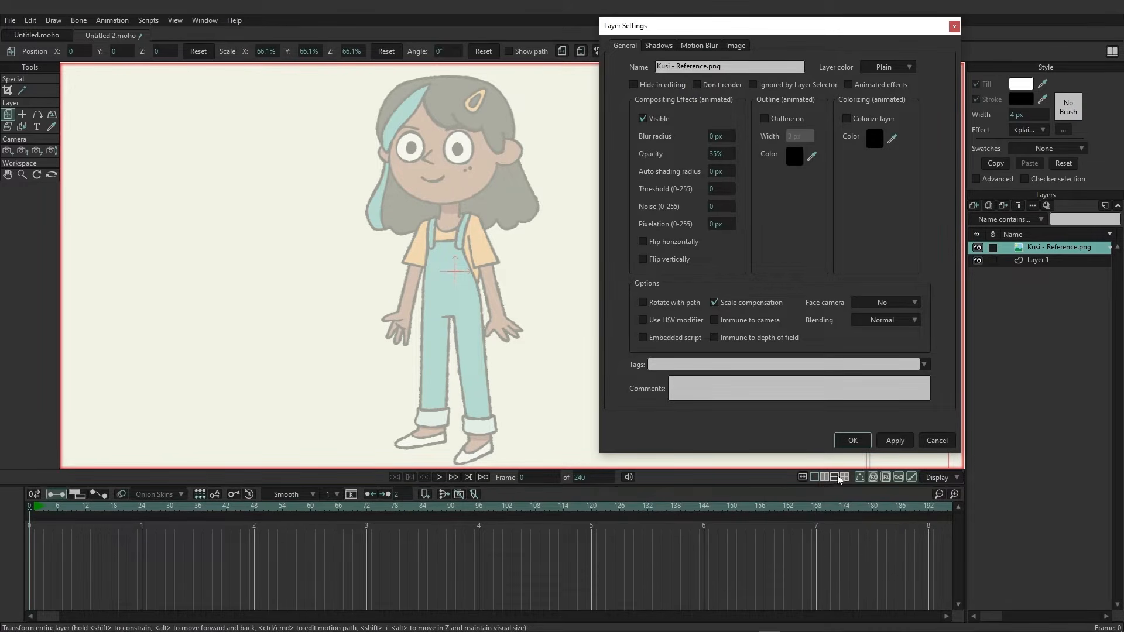
click(853, 441)
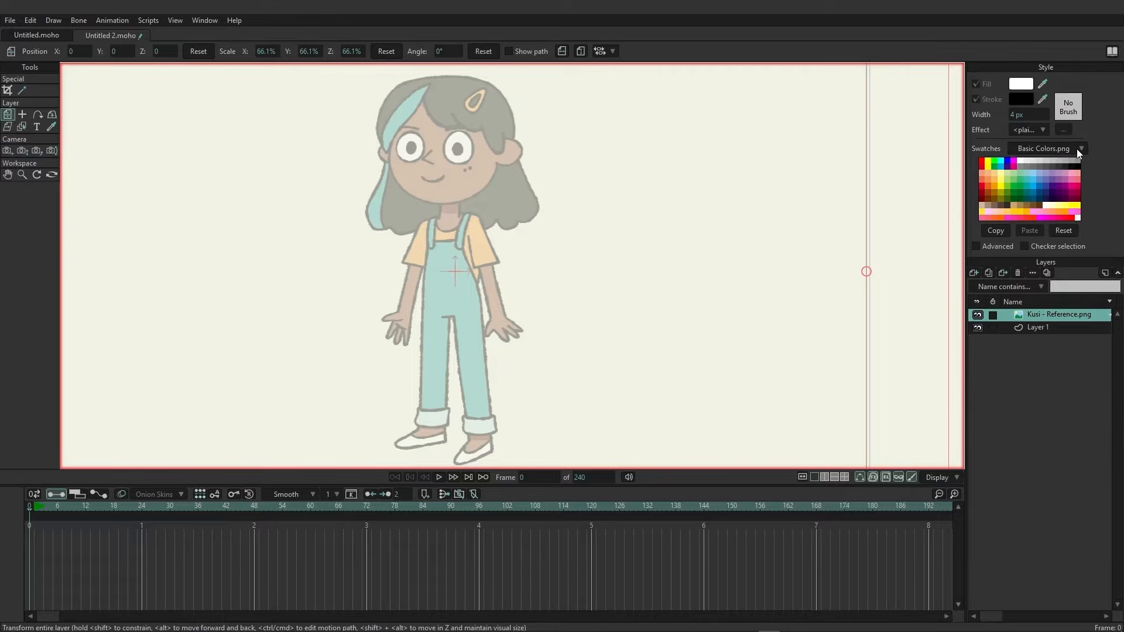
Load Kusi - Swatch.png as a custom swatch image.
click(1077, 150)
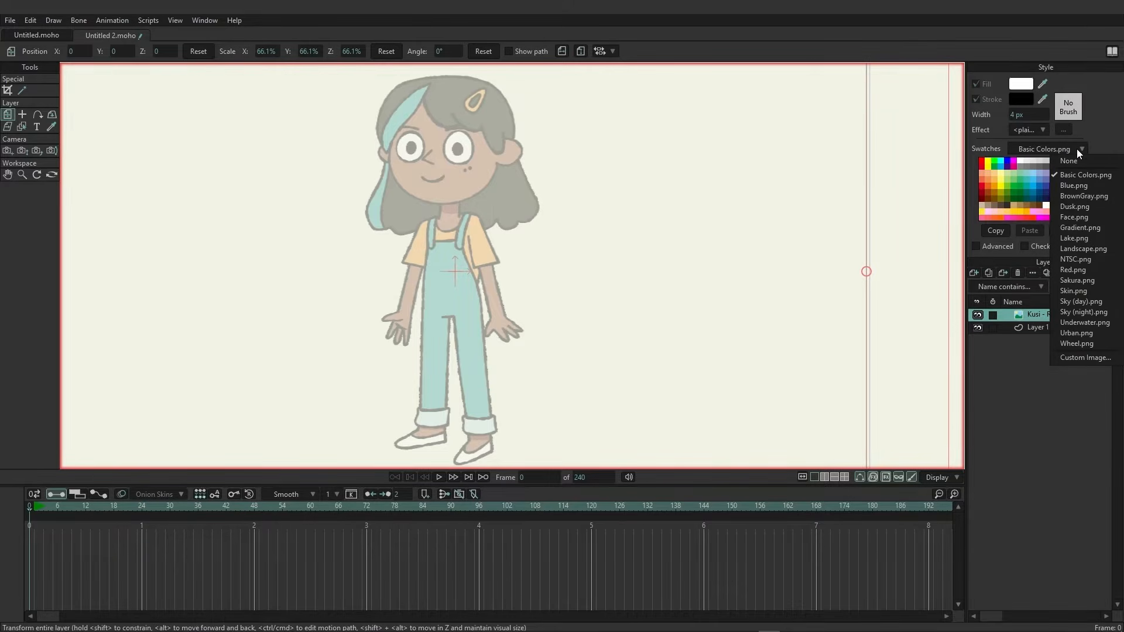
click(1077, 356)
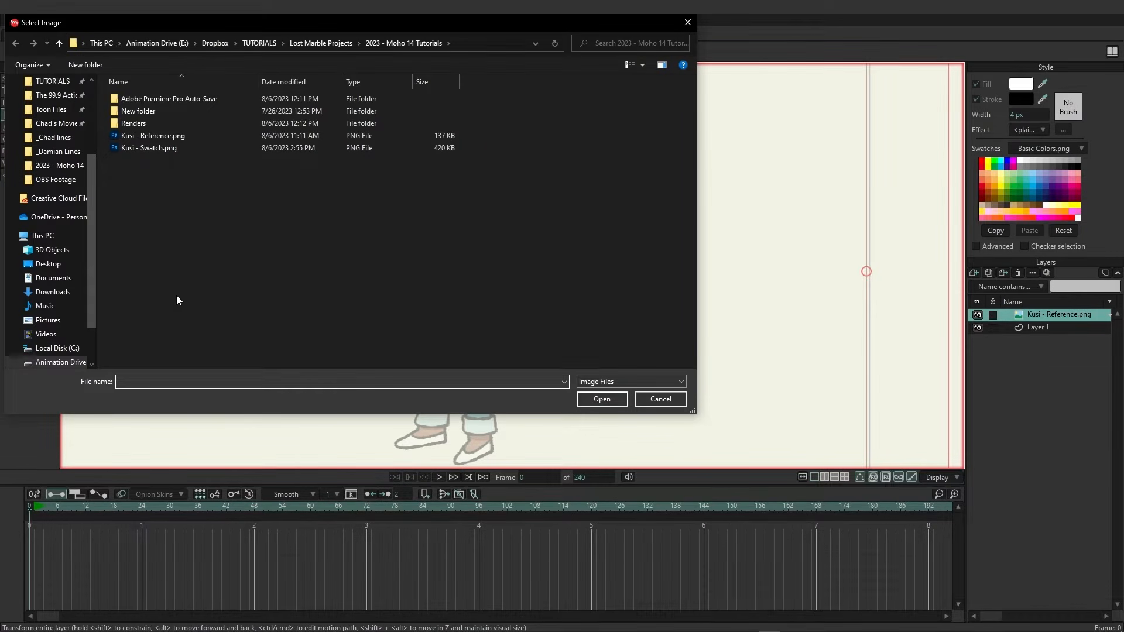
double_click(142, 149)
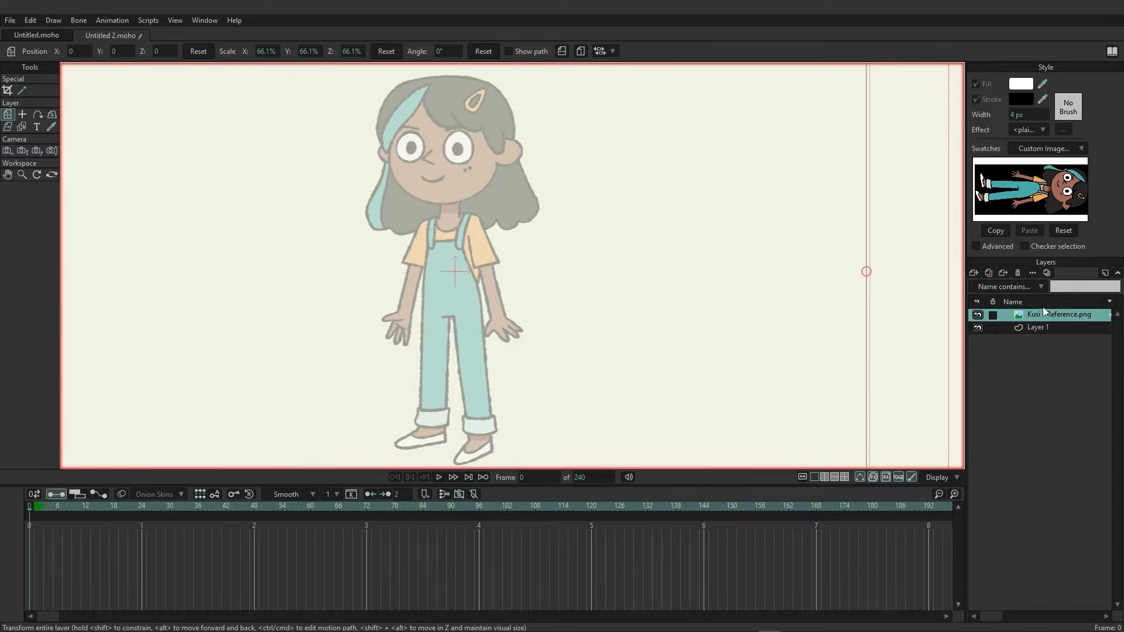
On Layer 1, draw an oval over the reference face with the Oval tool, using a skin tone sampled from the swatch as fill.
click(1038, 328)
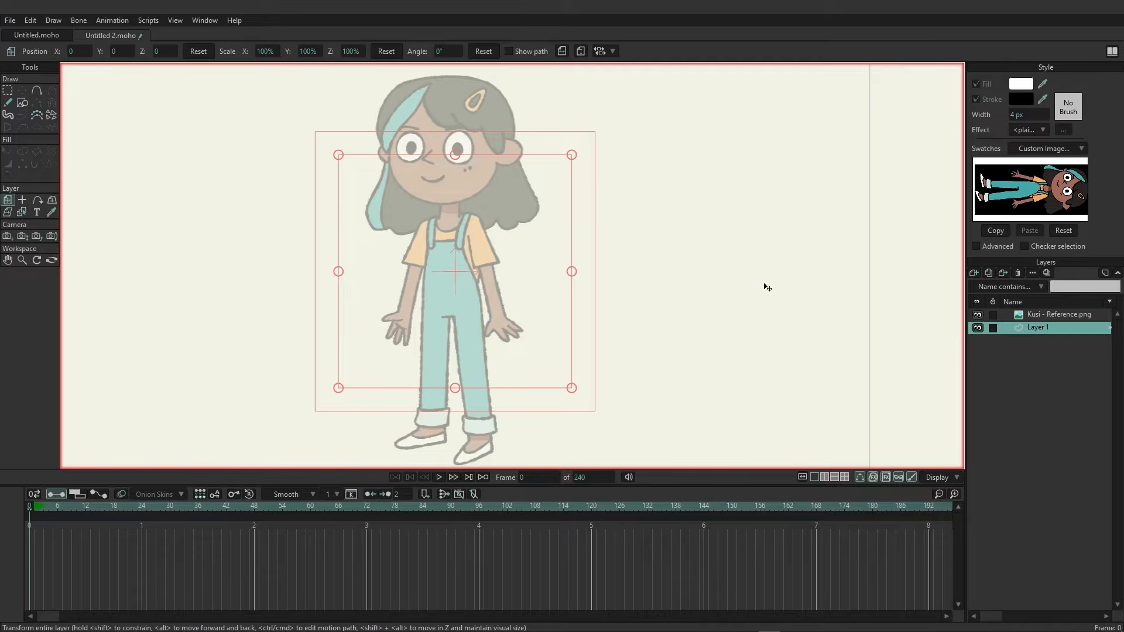
scroll(589, 228, up, 2)
drag(466, 216, 658, 360)
scroll(645, 340, up, 1)
scroll(652, 301, up, 1)
drag(653, 300, 608, 317)
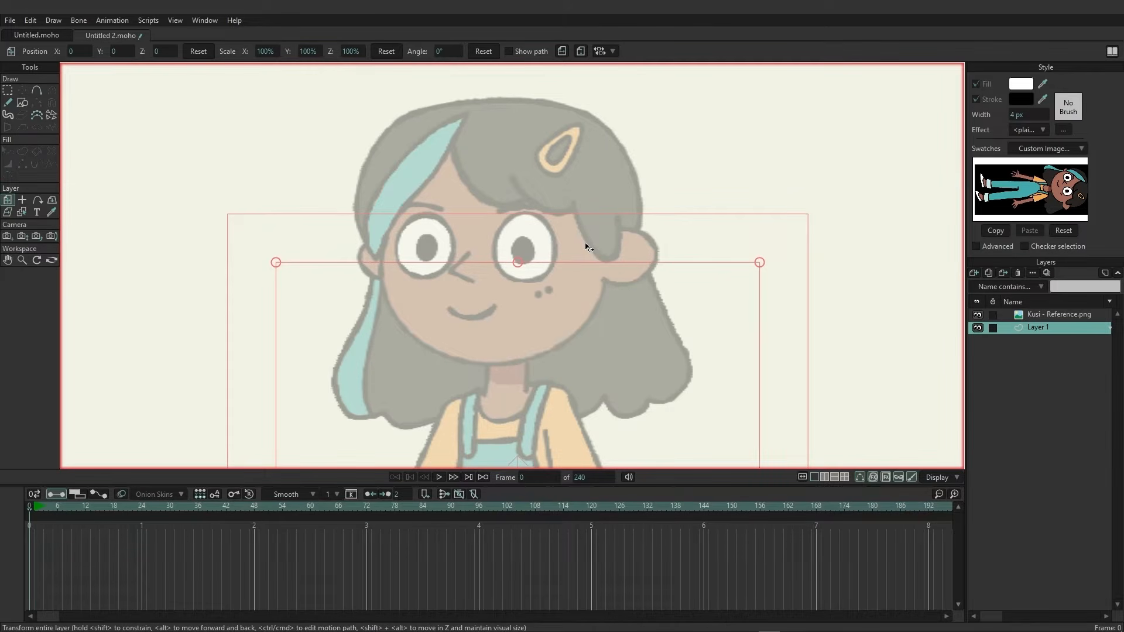
click(22, 103)
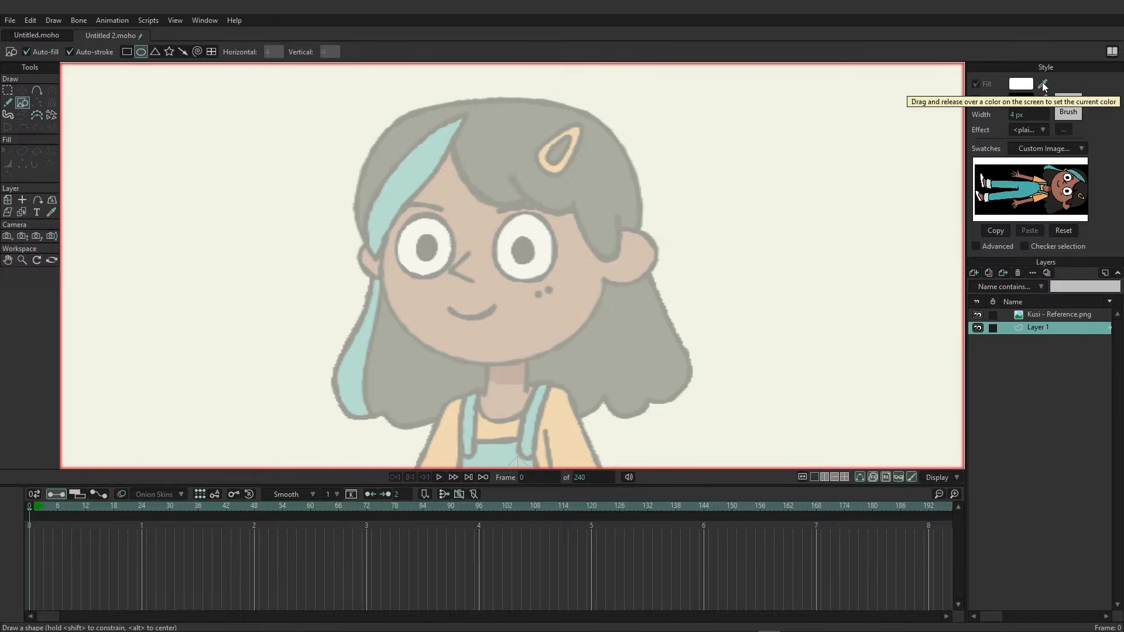
drag(1041, 82, 1059, 176)
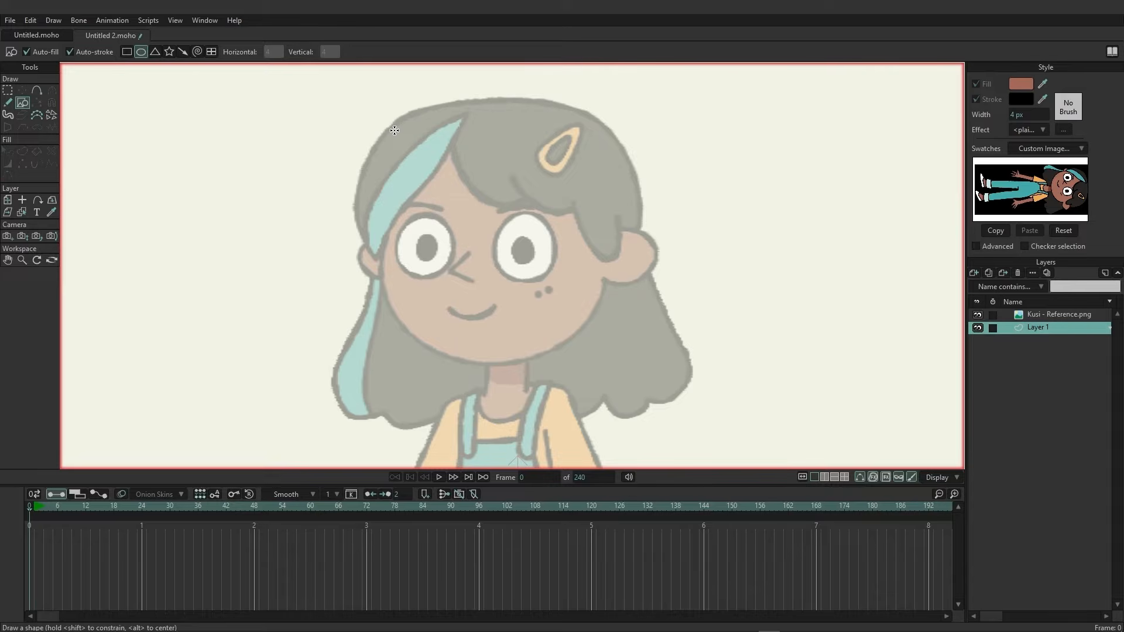
drag(394, 130, 607, 362)
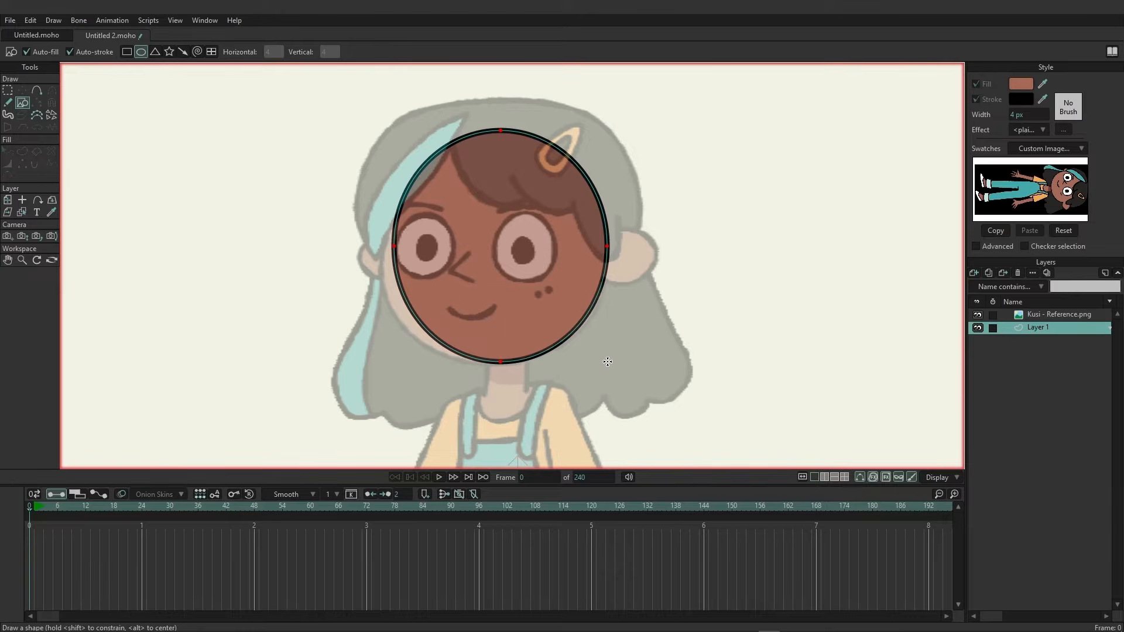
drag(608, 362, 607, 362)
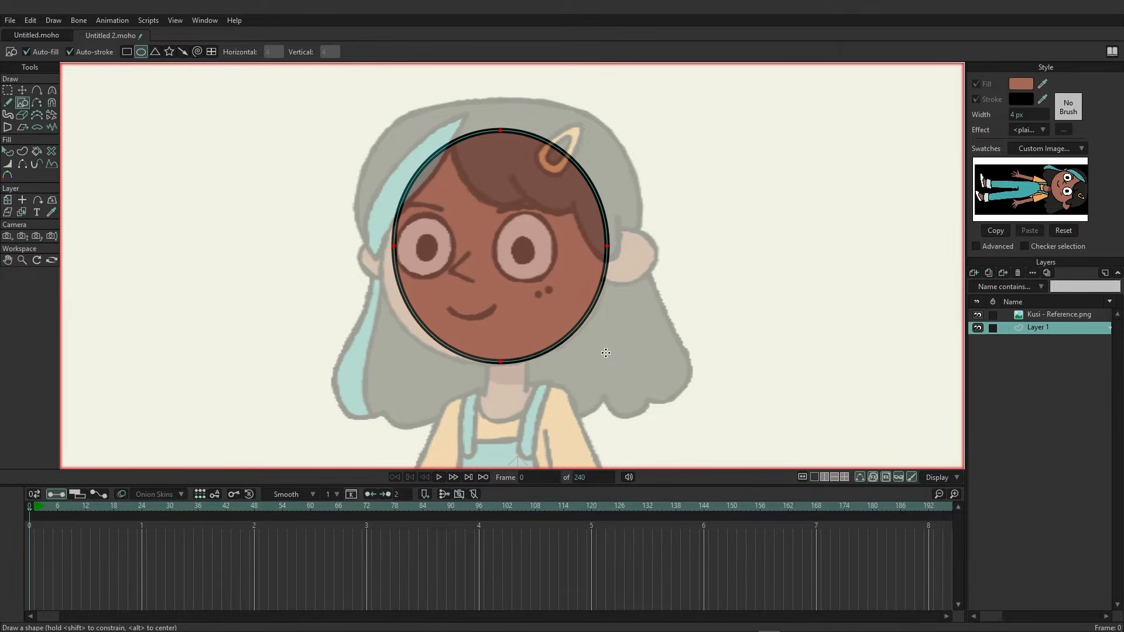
Move the left point of the head oval downward to reshape the head.
click(7, 92)
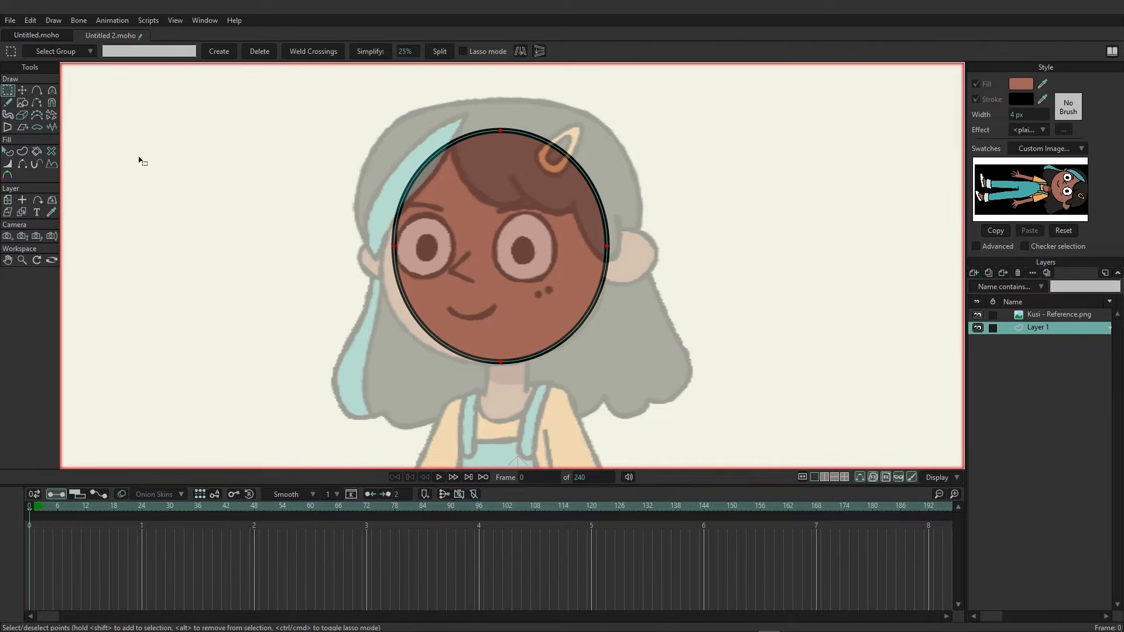
click(24, 90)
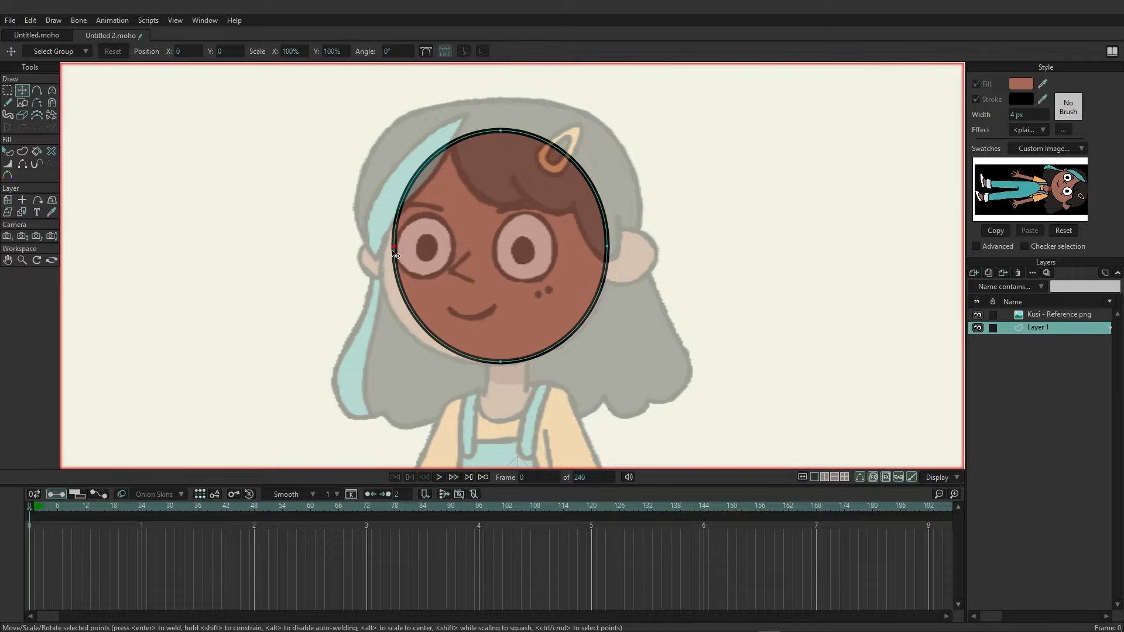
drag(395, 253, 387, 296)
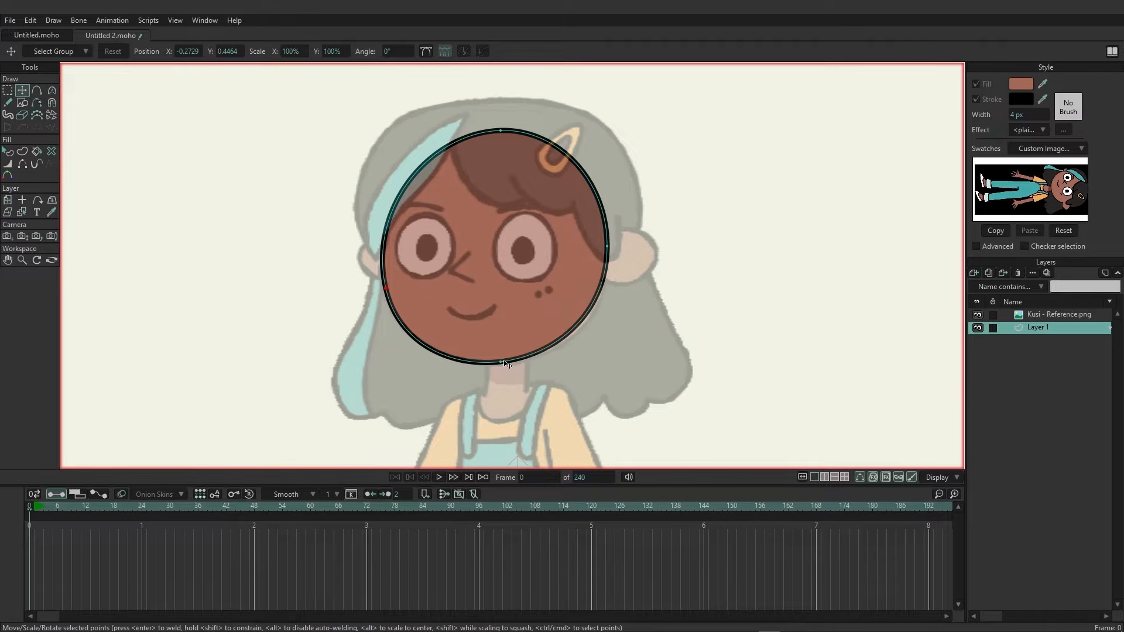
Add a point on the lower right of the head outline and nudge it into place.
click(39, 90)
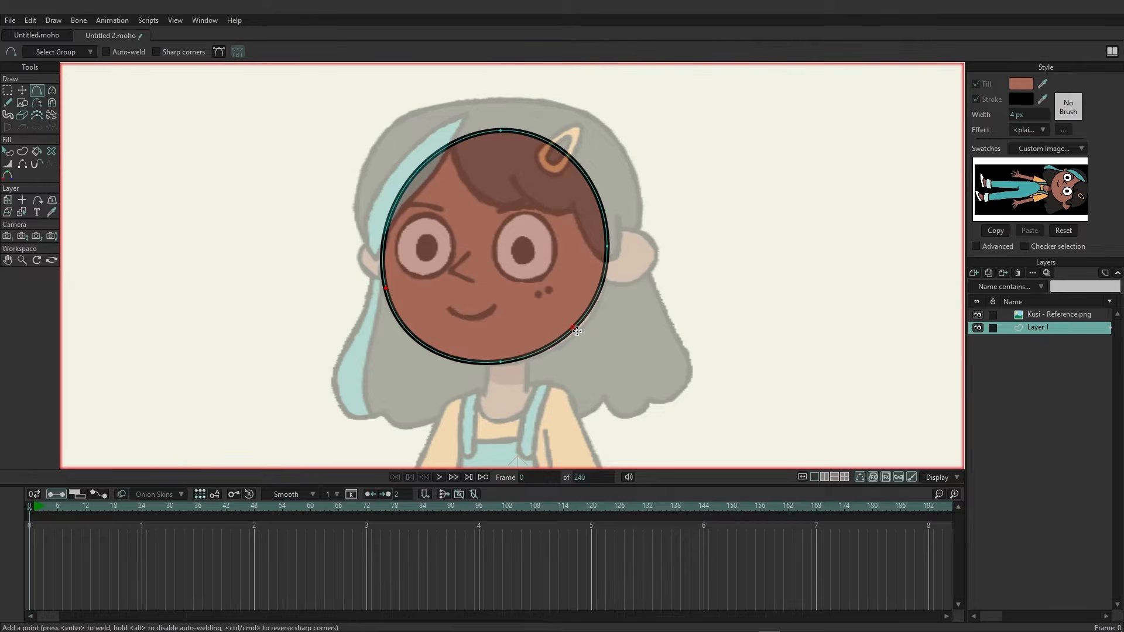
click(580, 326)
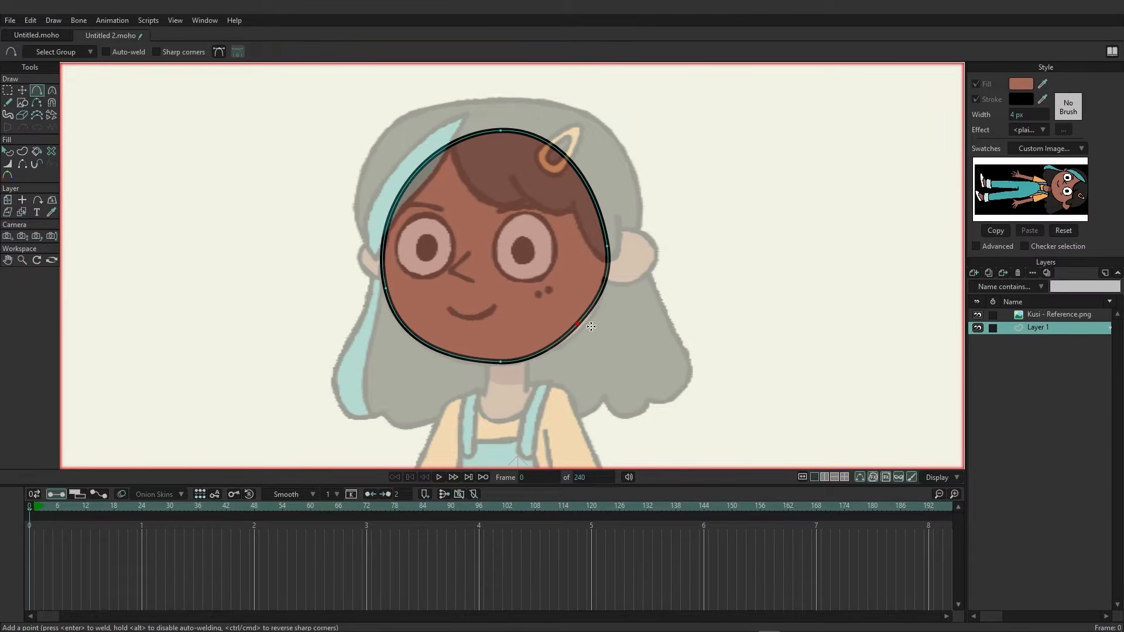
click(22, 90)
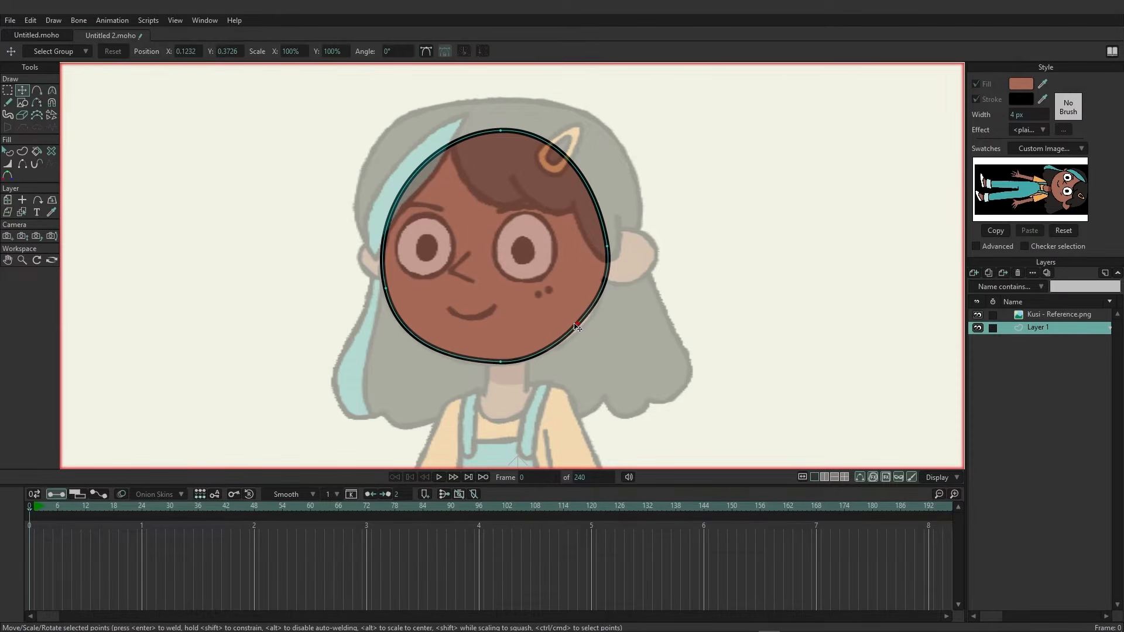
drag(574, 324, 582, 326)
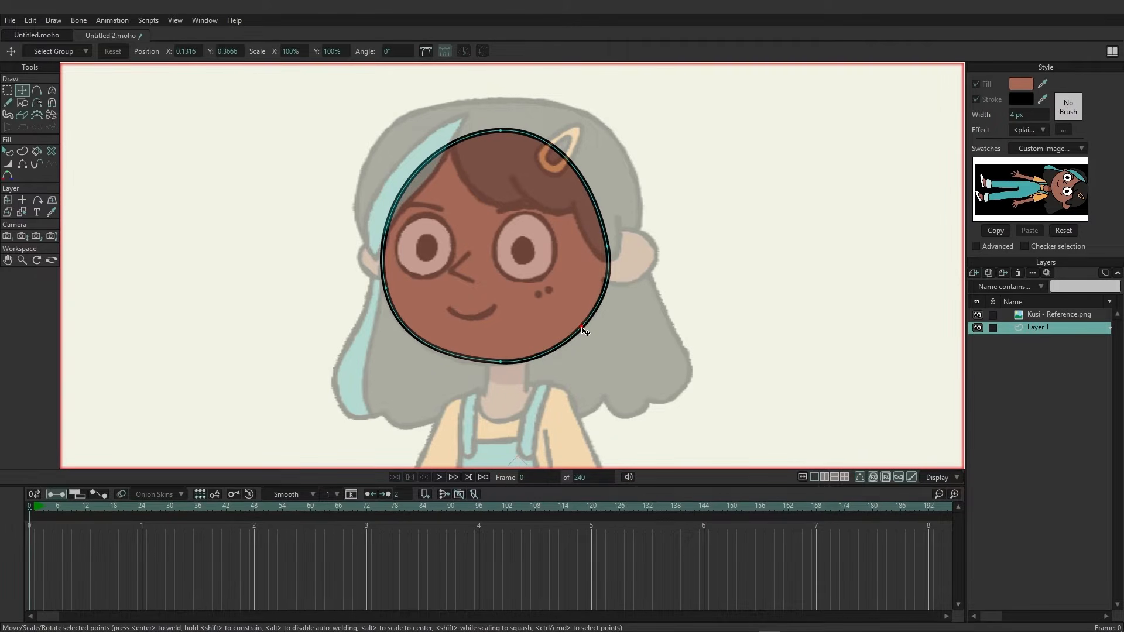
Adjust the curvature of the head outline at the right side and at the chin point.
click(52, 90)
drag(625, 287, 612, 288)
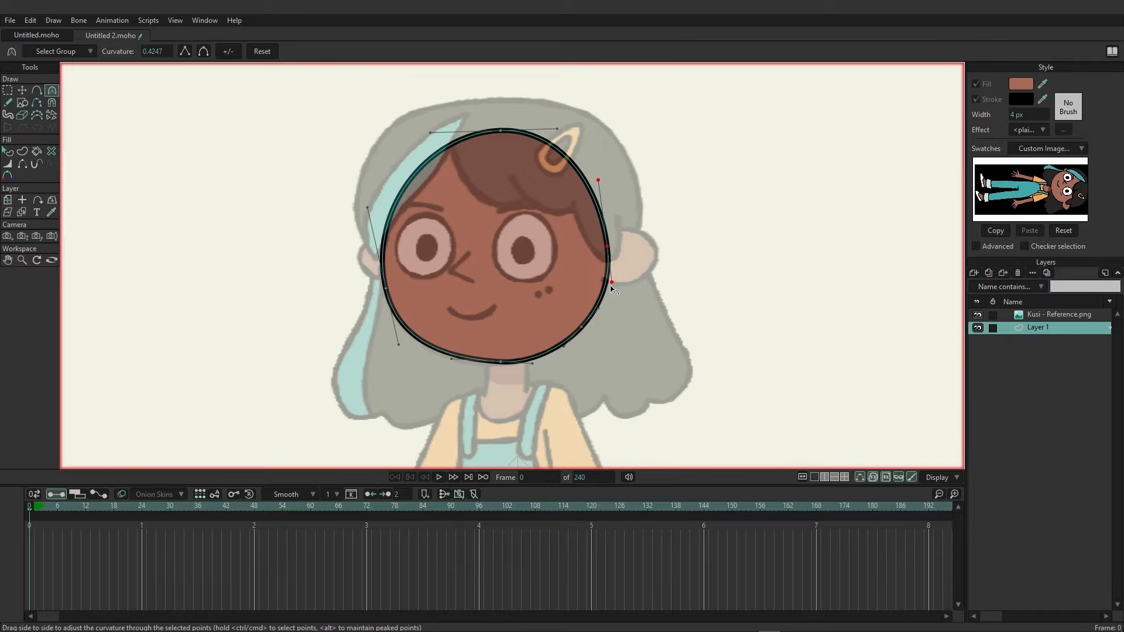
click(534, 361)
drag(536, 364, 743, 387)
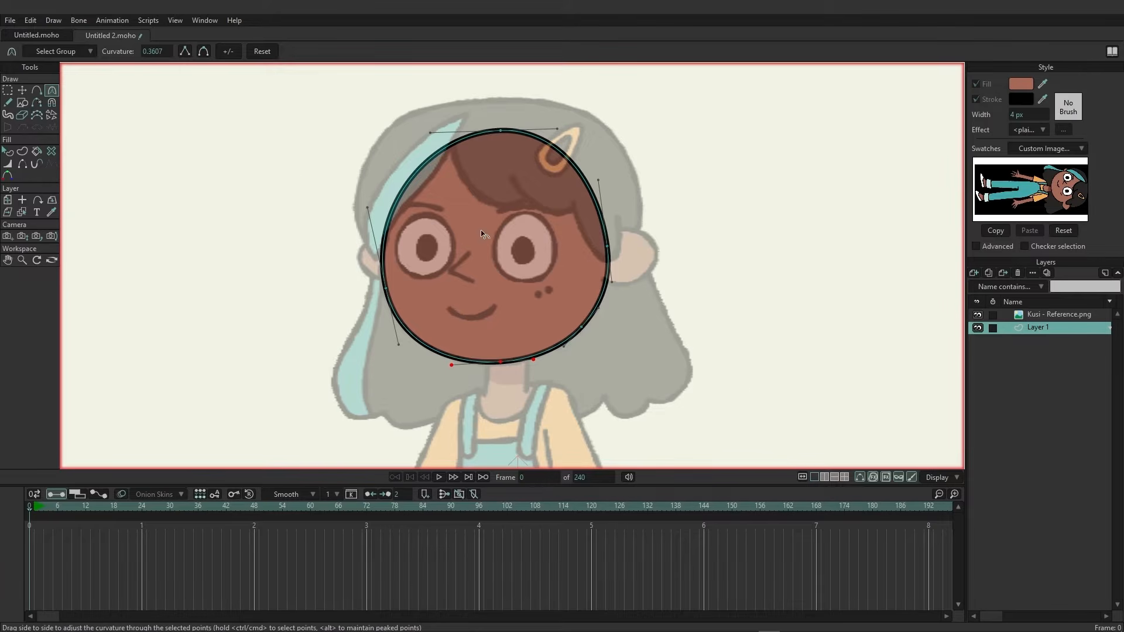
Nudge the head's left-side point slightly downward.
click(11, 93)
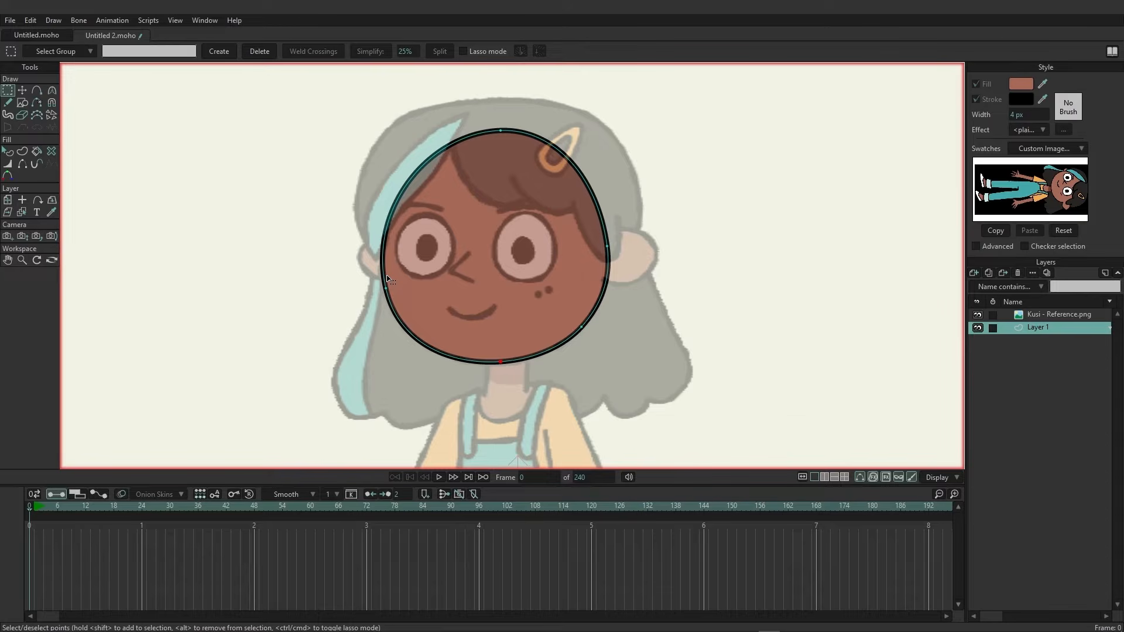
click(22, 90)
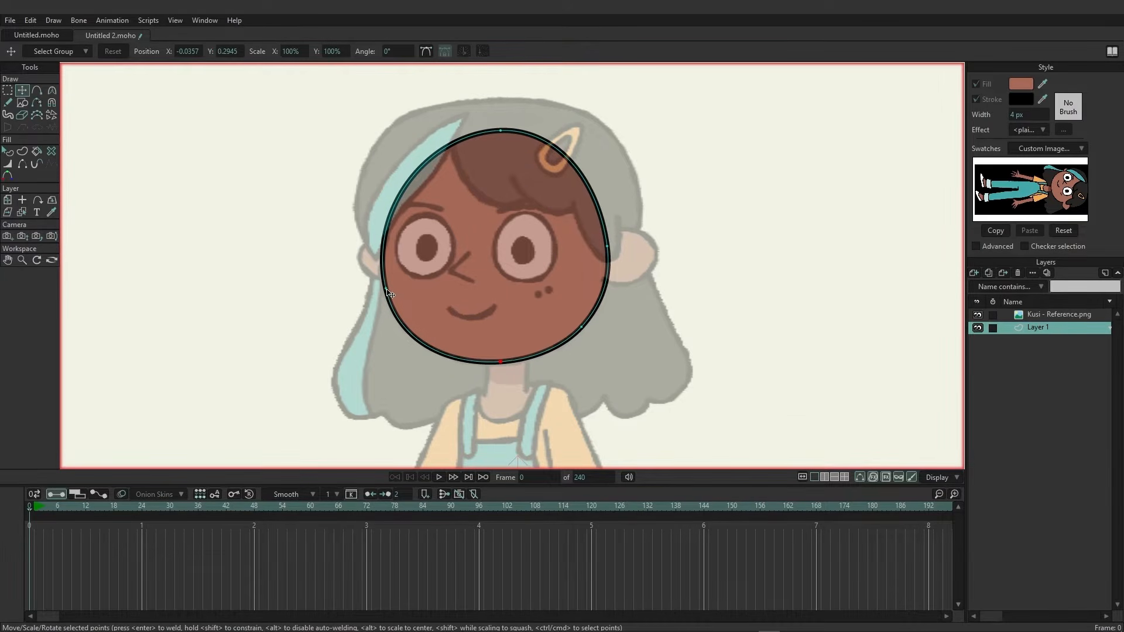
drag(386, 288, 387, 293)
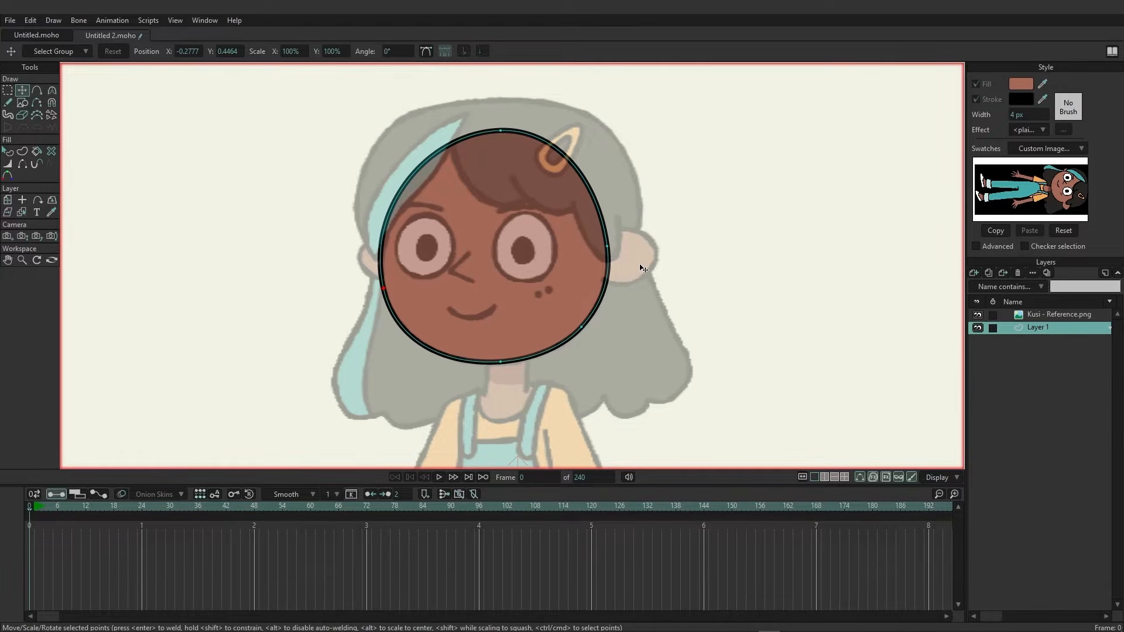
Draw small circular ears on the right and left sides of the head with the Oval tool.
drag(669, 274, 545, 289)
scroll(520, 310, up, 2)
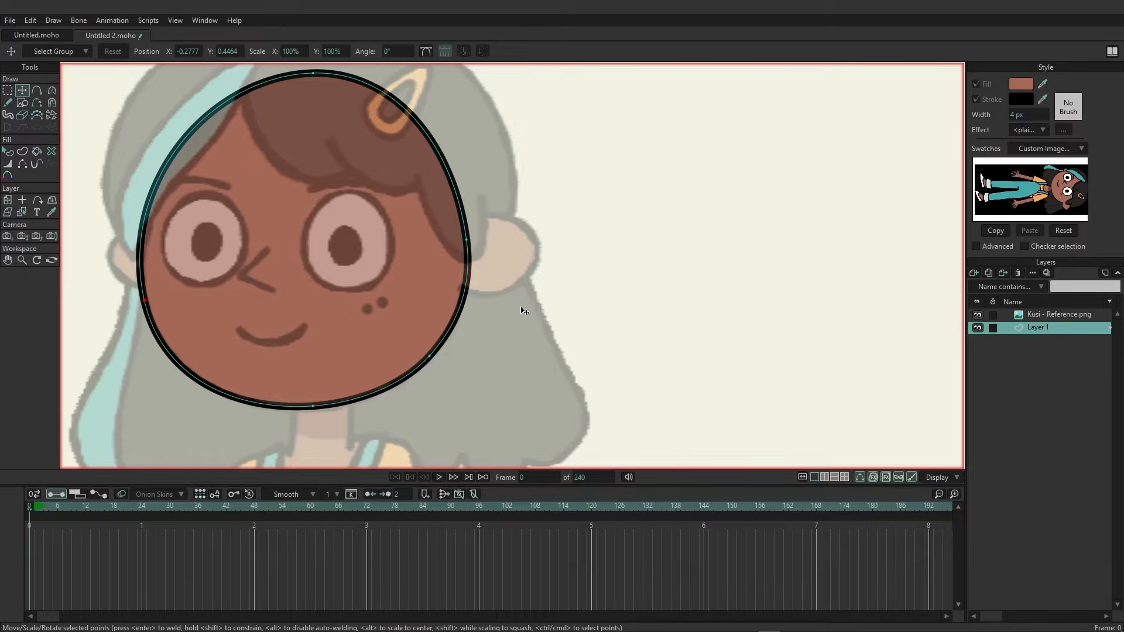
click(24, 103)
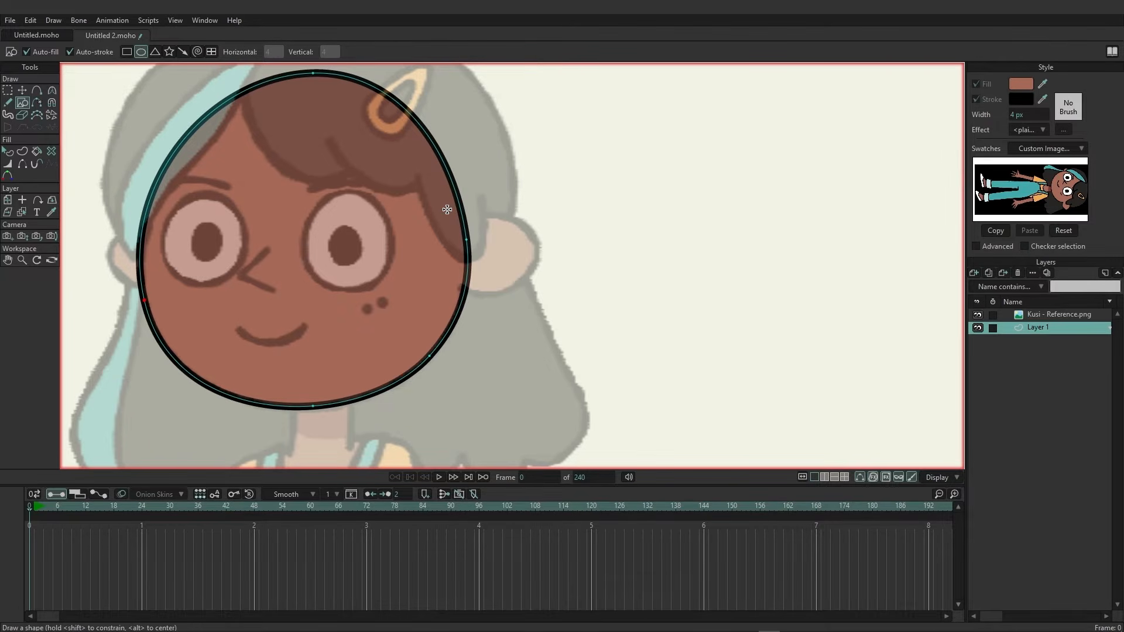
mouse_move(446, 209)
mouse_down()
mouse_move(494, 242)
mouse_move(537, 294)
mouse_up()
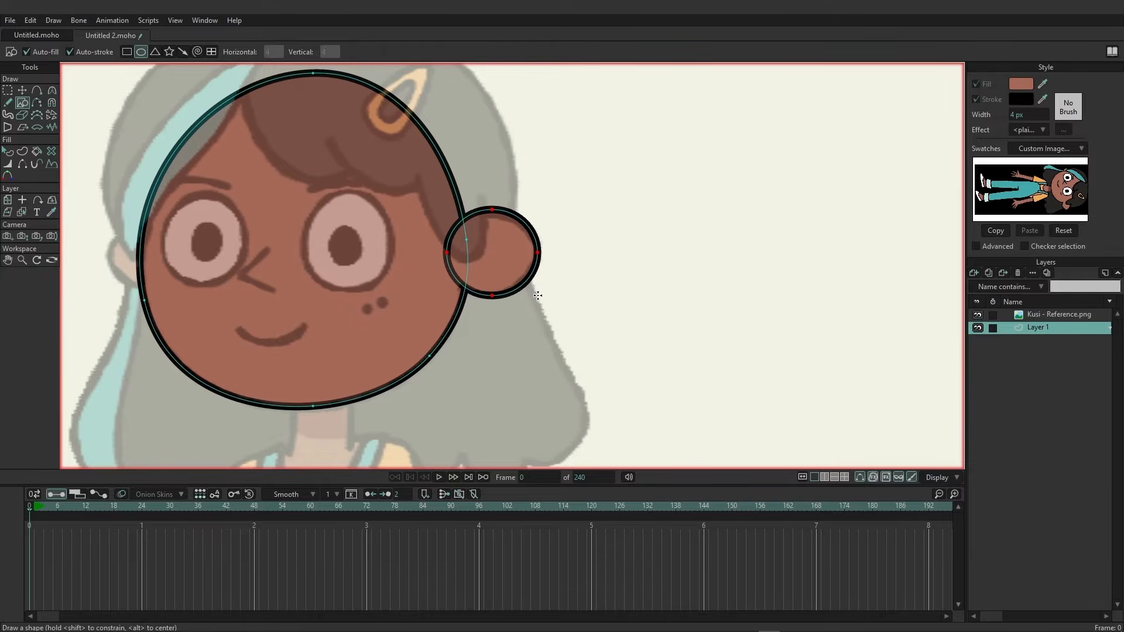
drag(312, 274, 435, 294)
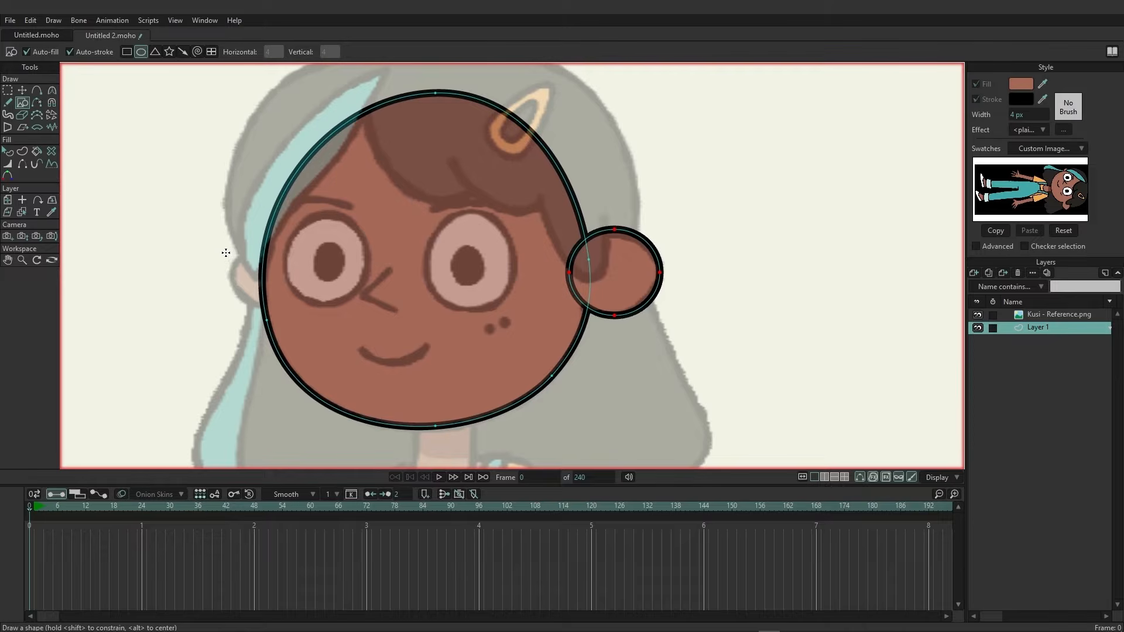
drag(225, 253, 274, 310)
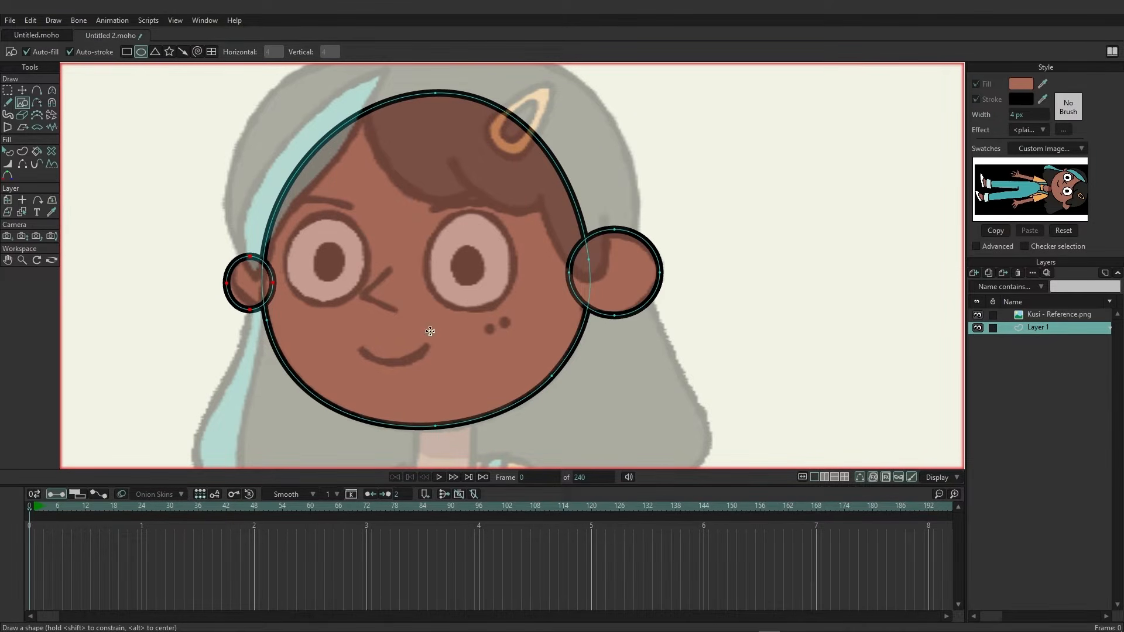
Reshape the right ear into a pointed shape by pulling its lower point outward and smoothing its curves.
key(t)
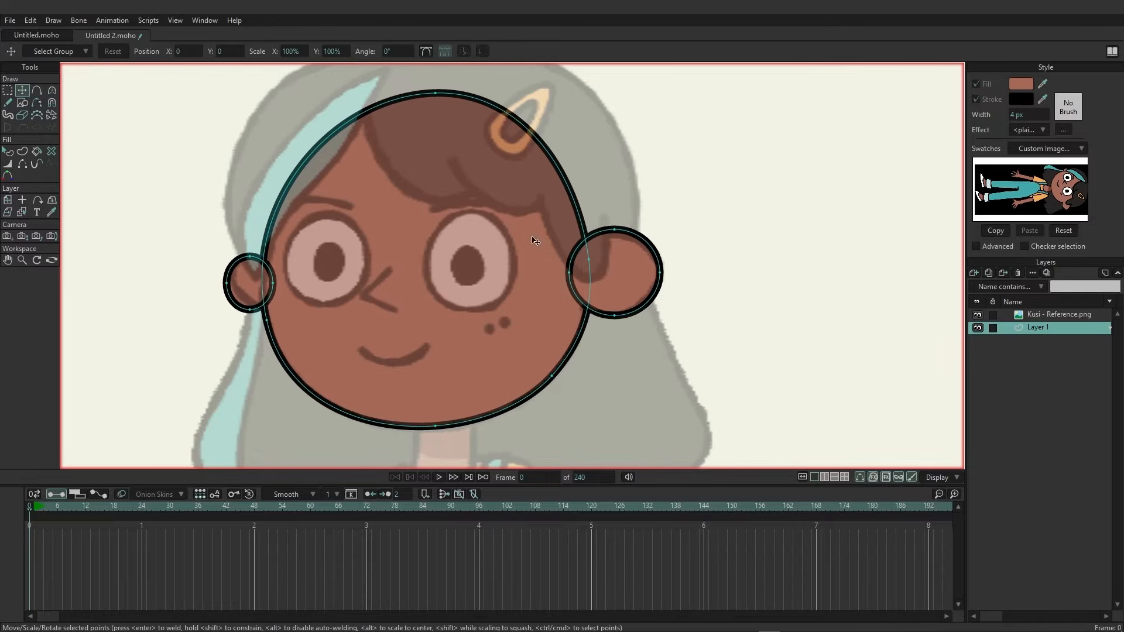
drag(615, 230, 615, 234)
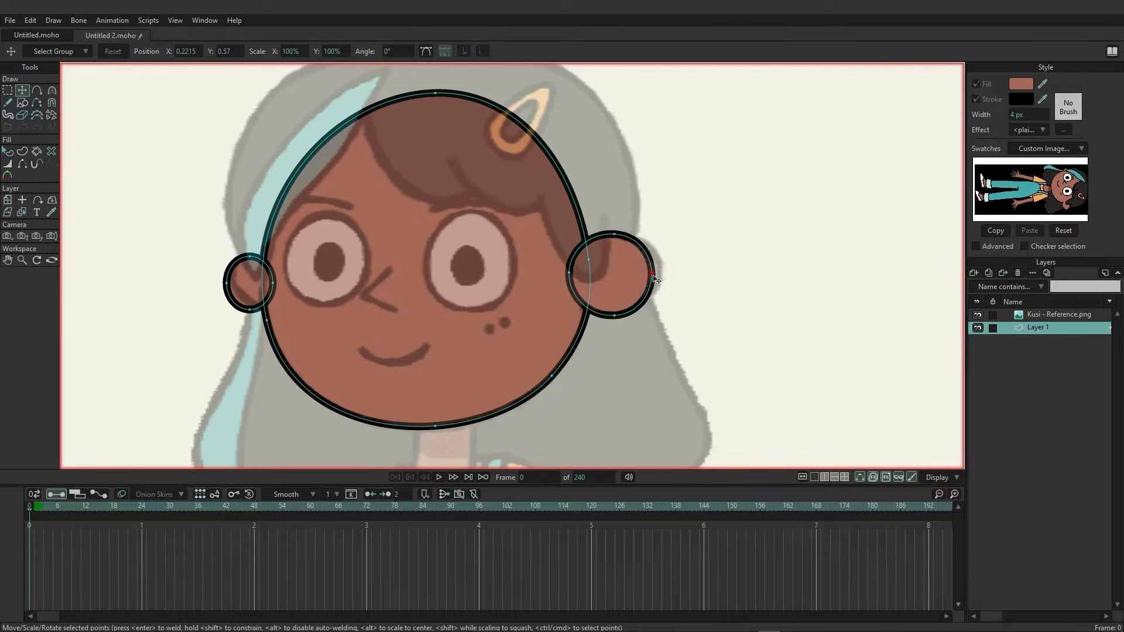
drag(625, 316, 661, 302)
click(51, 90)
drag(665, 251, 656, 251)
drag(661, 301, 658, 301)
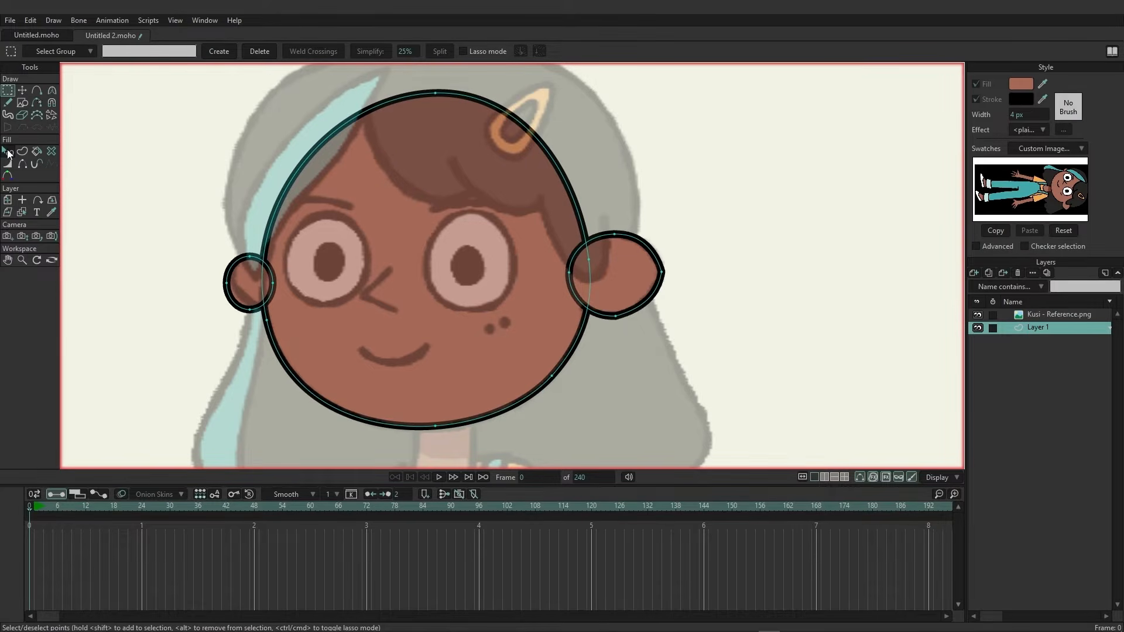
Merge the right ear into the head shape with the Add combine operation.
click(8, 153)
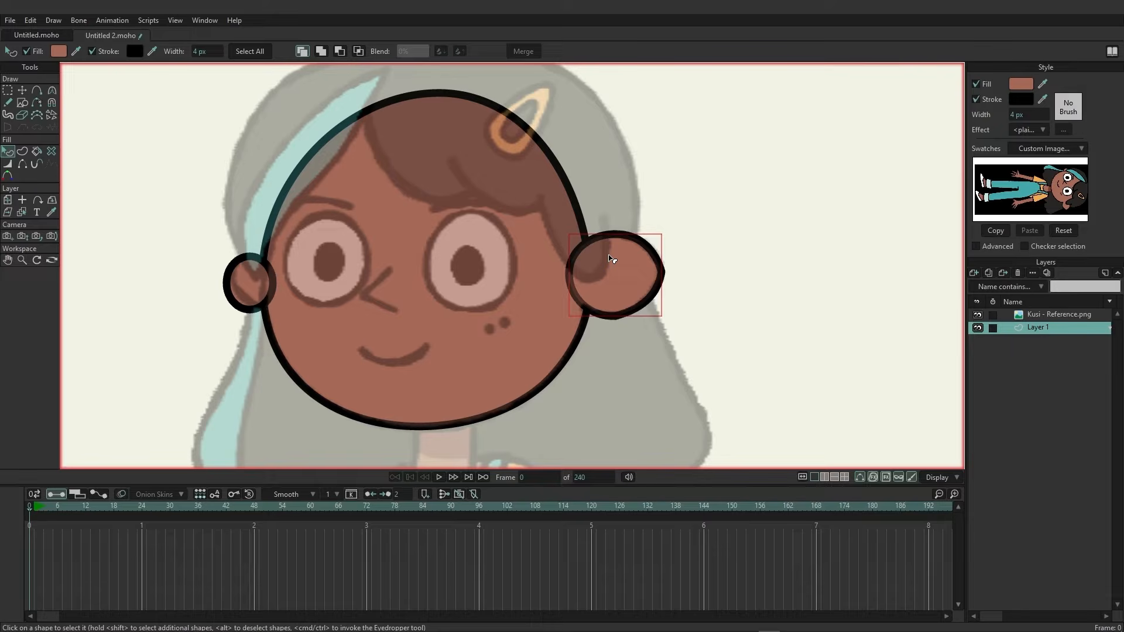
click(322, 52)
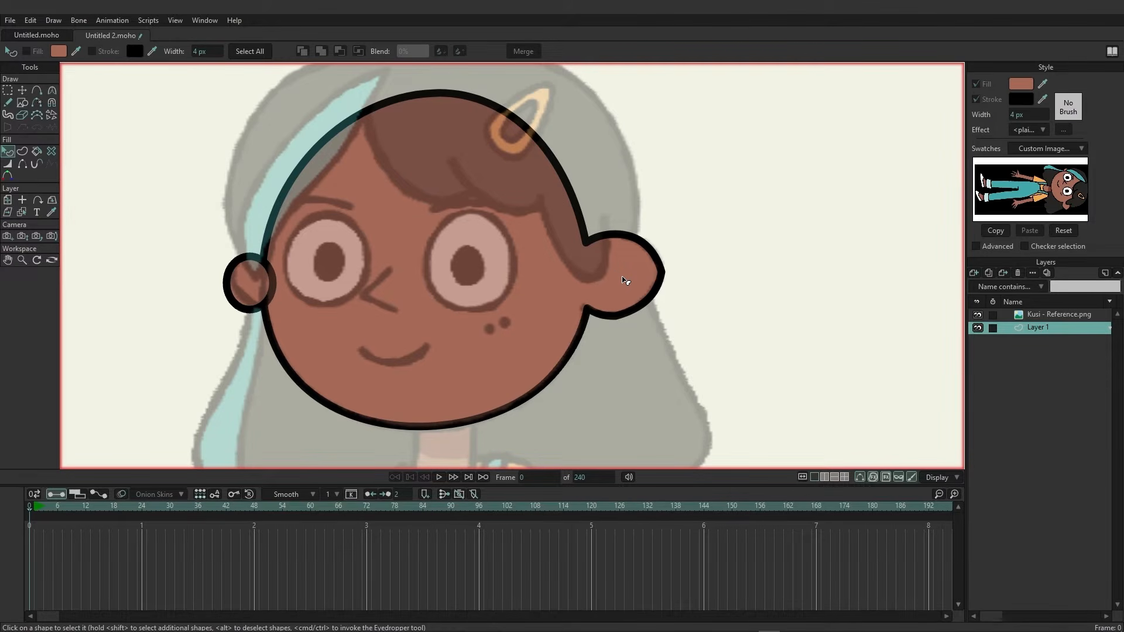
Select the left ear shape and lower it beneath the head in the stacking order.
click(22, 92)
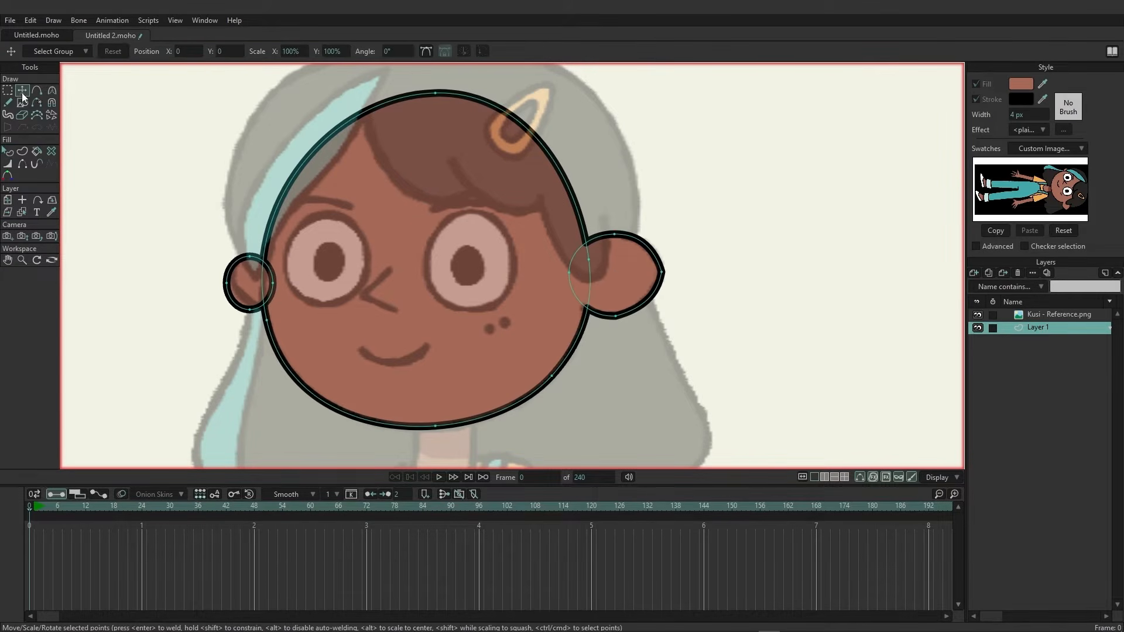
click(8, 151)
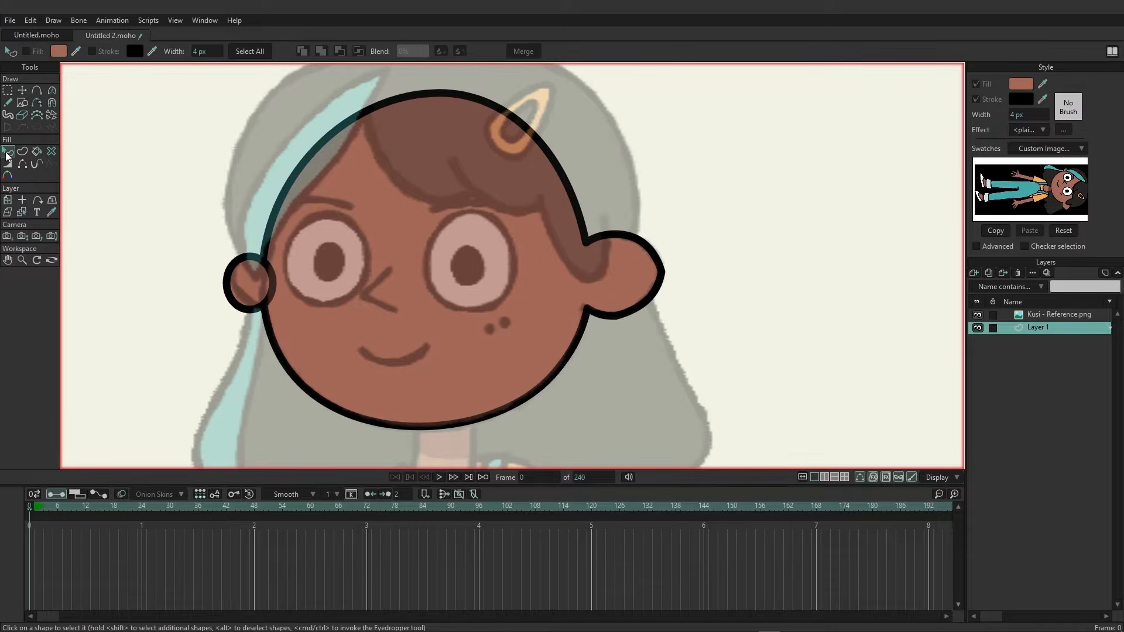
click(237, 269)
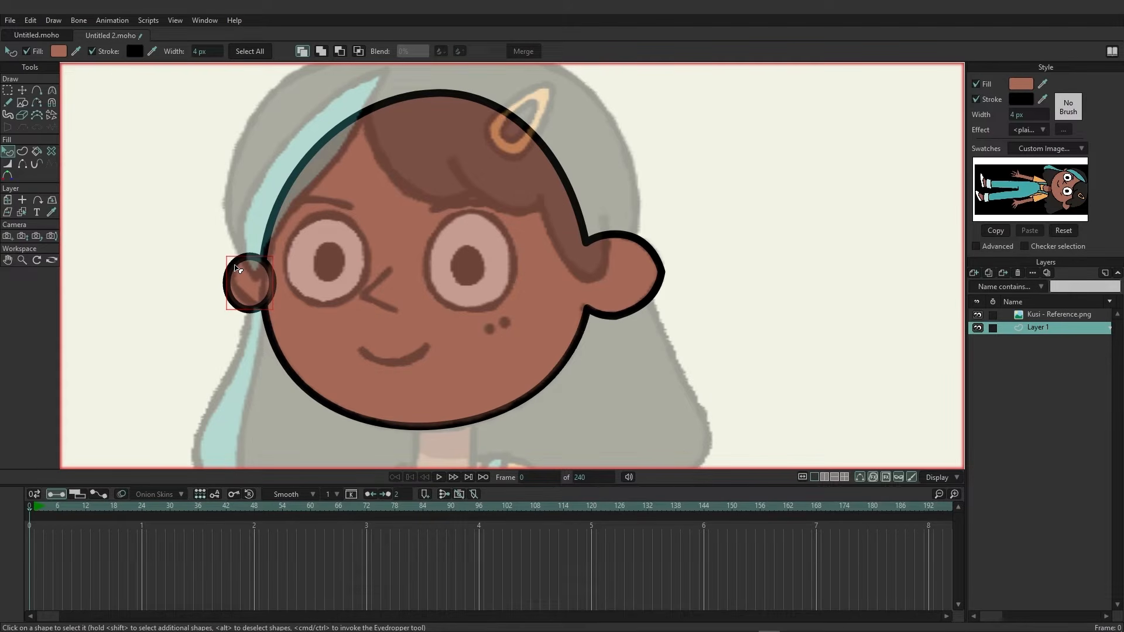
key(Page_Up)
key(Down)
Hide the reference image layer and preview a render of the head, zooming in to inspect it.
click(977, 315)
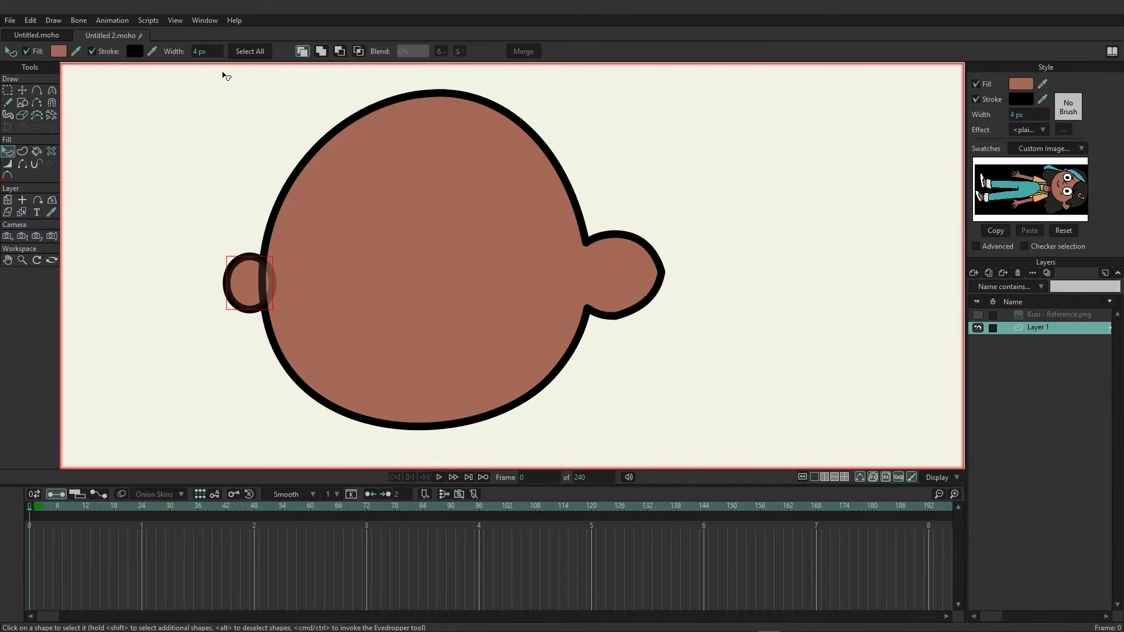
key(ctrl+r)
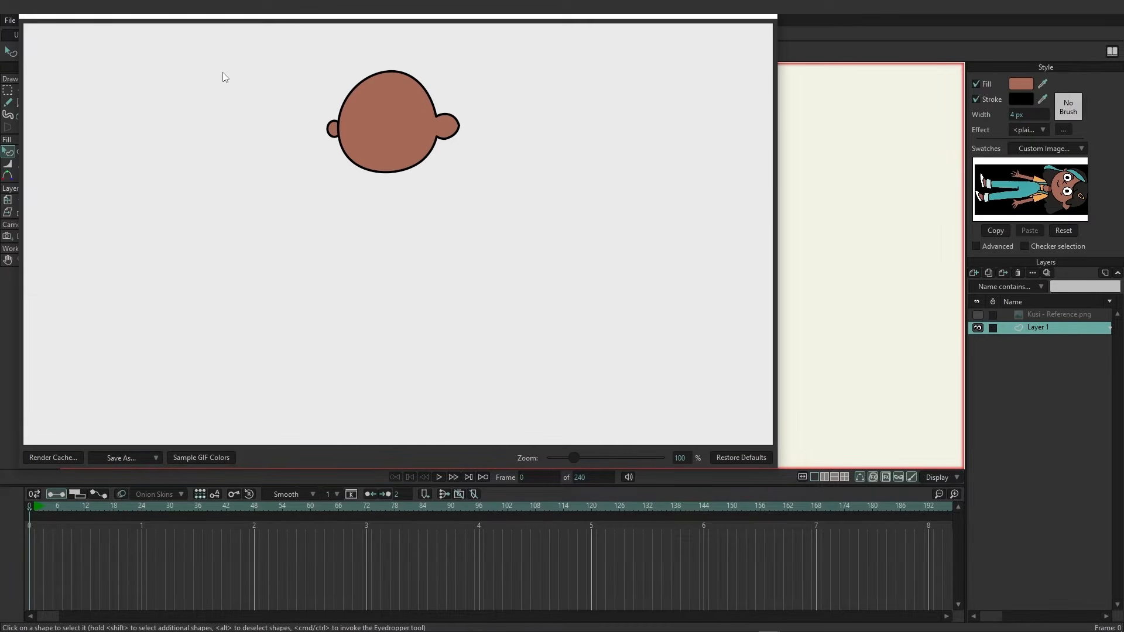
scroll(314, 131, up, 5)
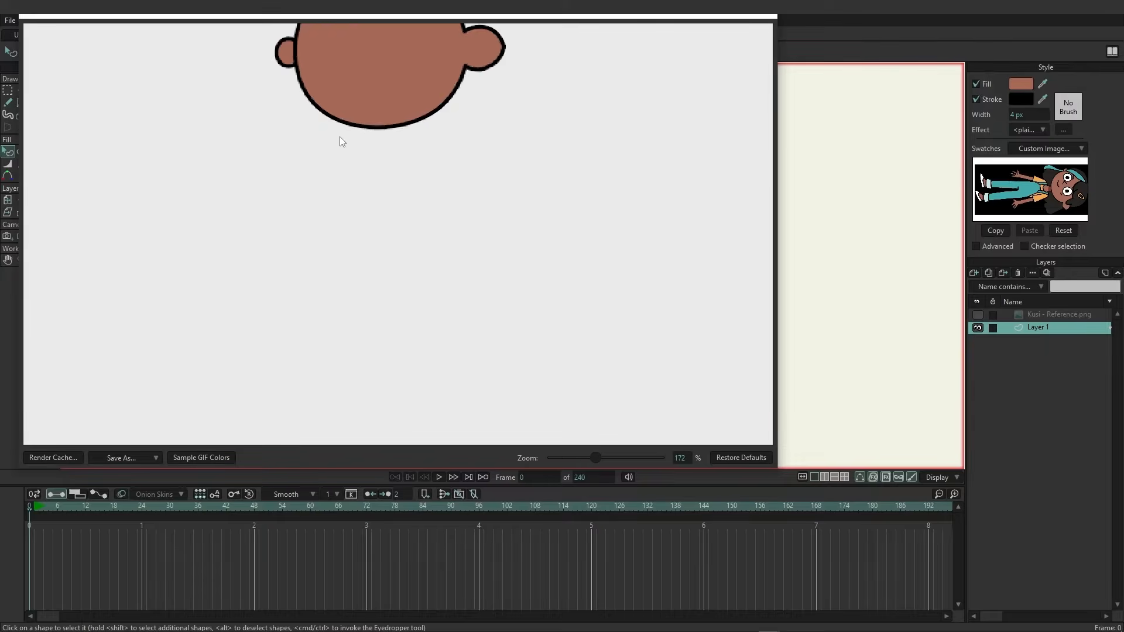
click(773, 18)
Show the reference again and reshape the left ear into a pointed shape by adding two points and moving them.
click(977, 315)
scroll(370, 279, up, 4)
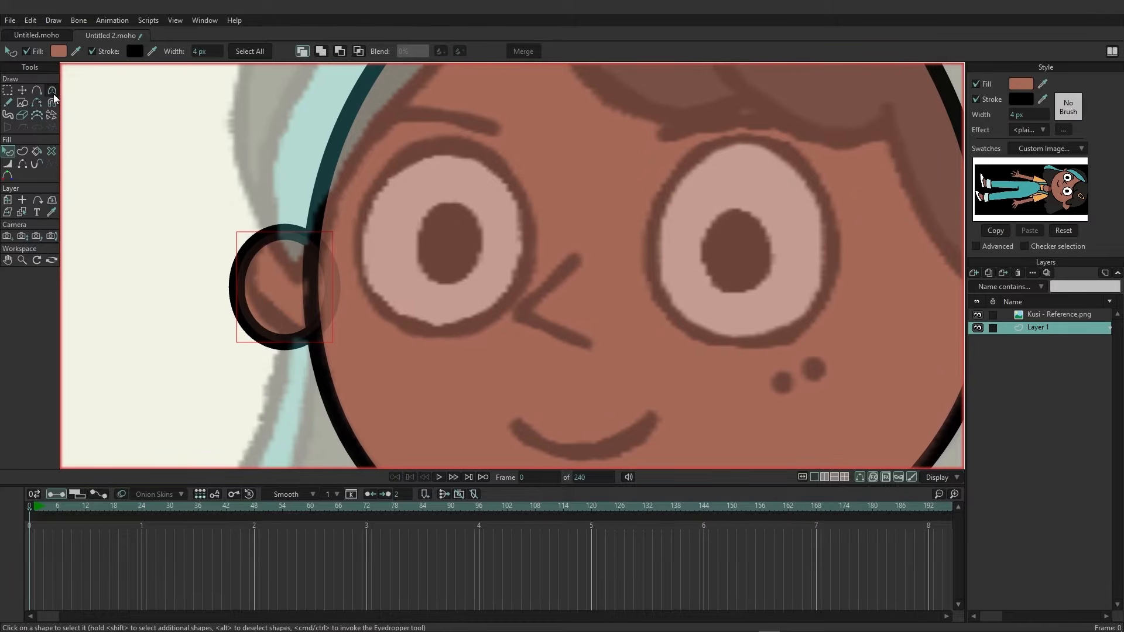
click(36, 90)
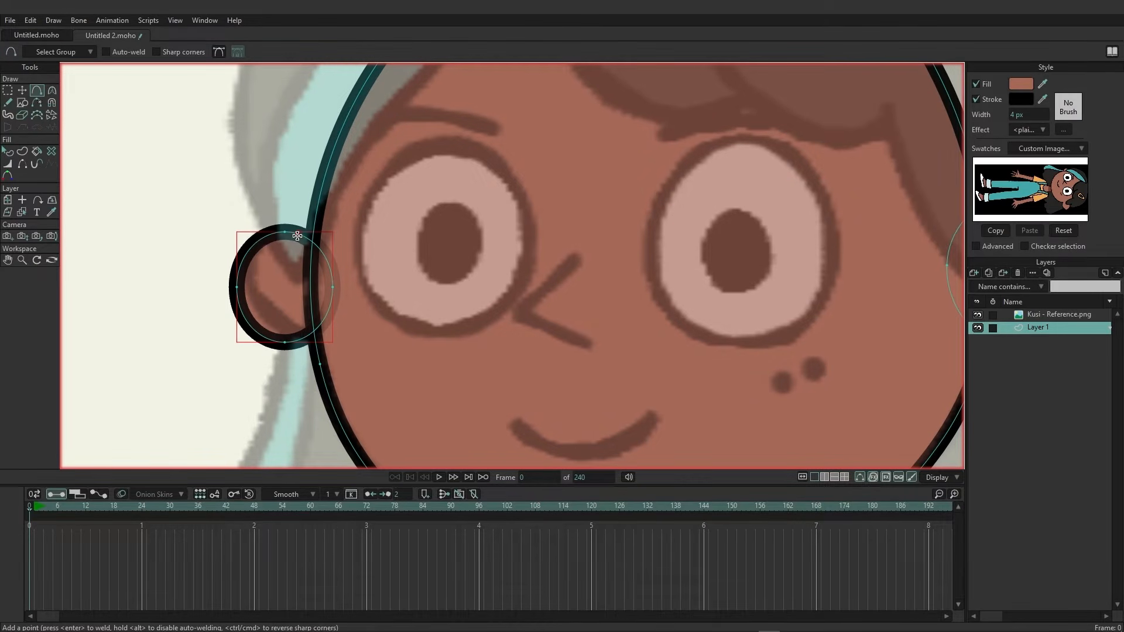
click(297, 236)
click(262, 336)
click(26, 90)
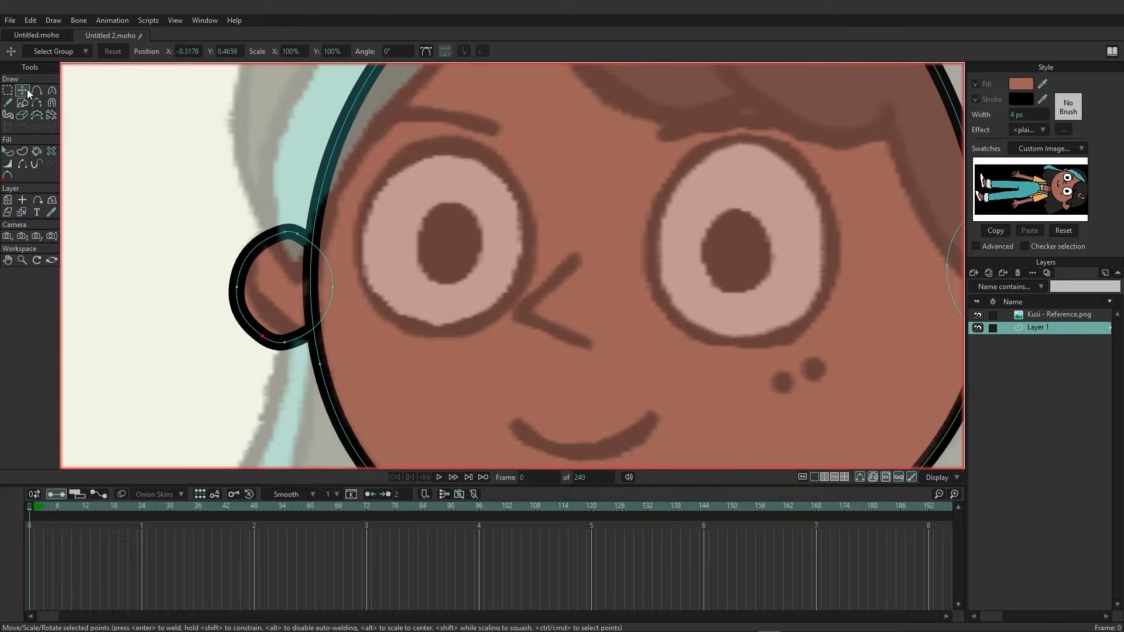
drag(261, 343, 314, 346)
drag(299, 237, 270, 234)
drag(236, 287, 299, 274)
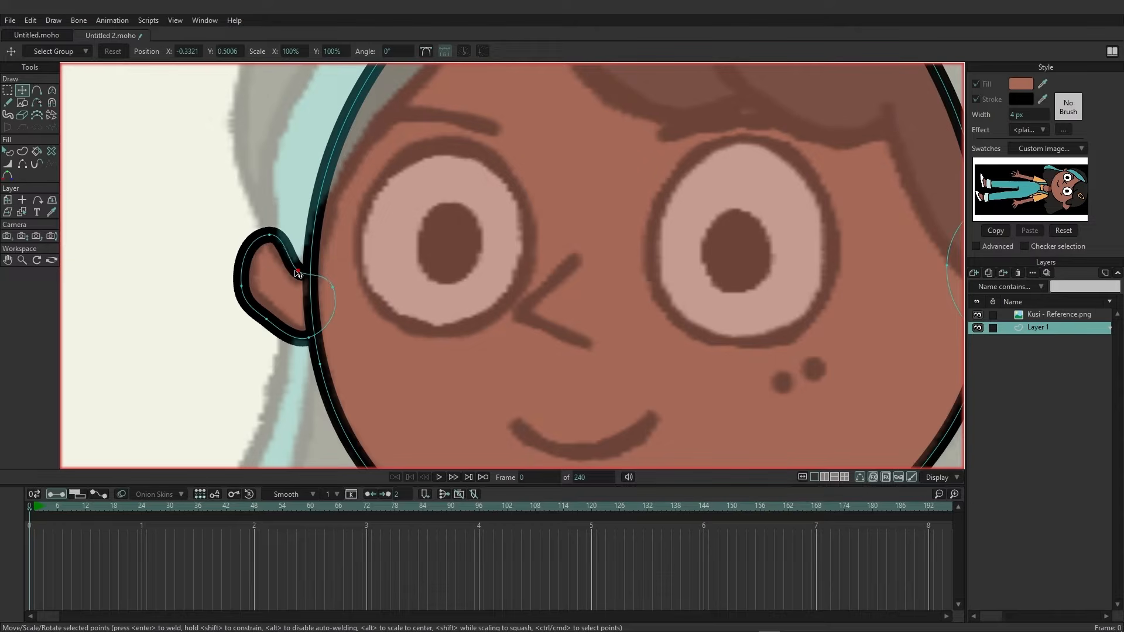
mouse_move(273, 238)
mouse_down()
mouse_move(254, 179)
mouse_move(272, 237)
mouse_up()
mouse_move(266, 319)
mouse_down()
mouse_move(257, 333)
mouse_move(265, 323)
mouse_up()
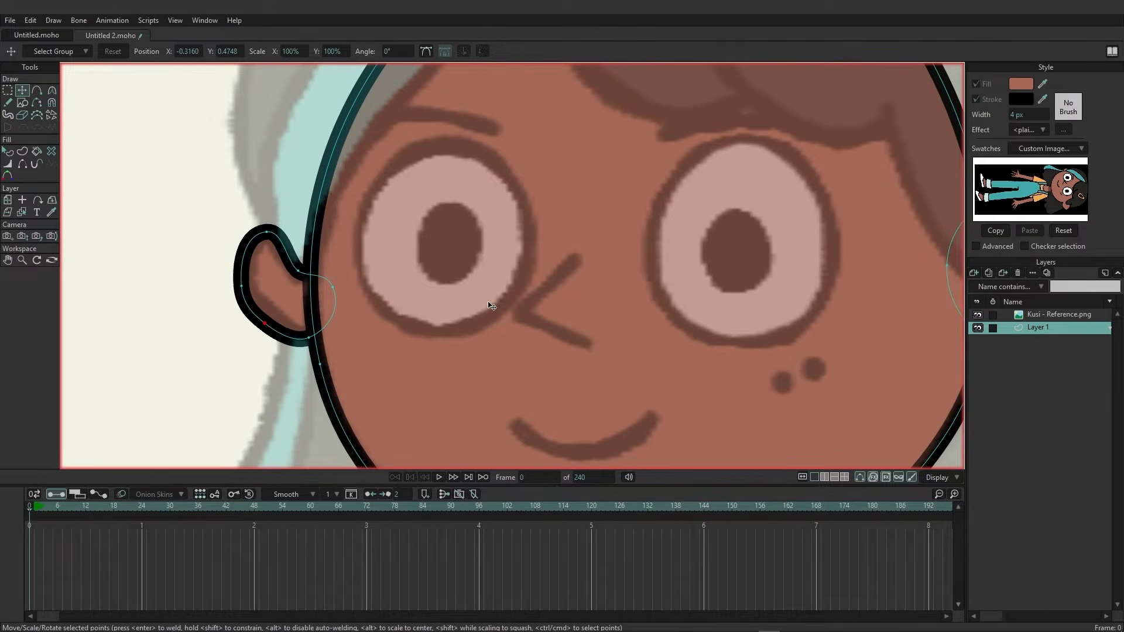
Draw the nose as a single angled stroke with the Freehand tool.
scroll(491, 305, down, 6)
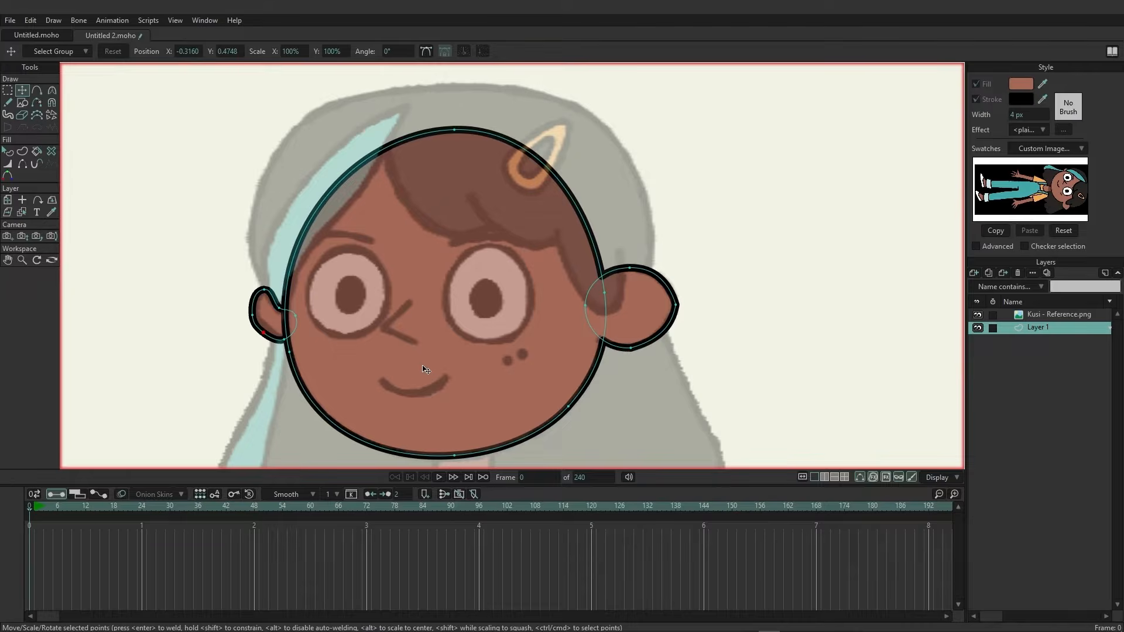
scroll(413, 377, up, 3)
drag(425, 353, 422, 349)
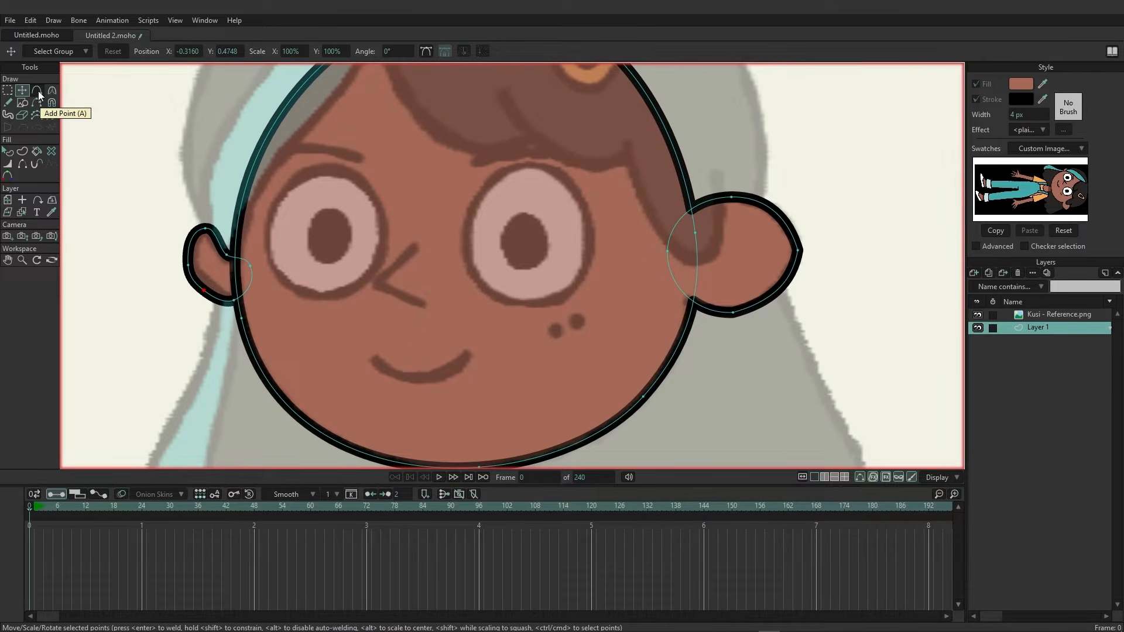
click(9, 103)
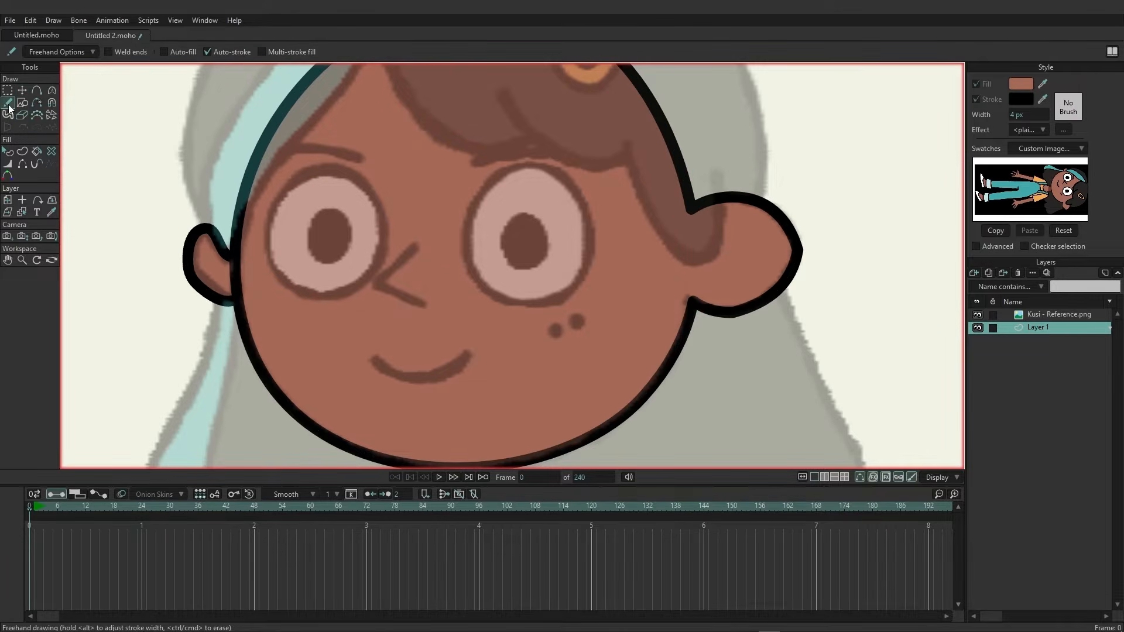
click(91, 52)
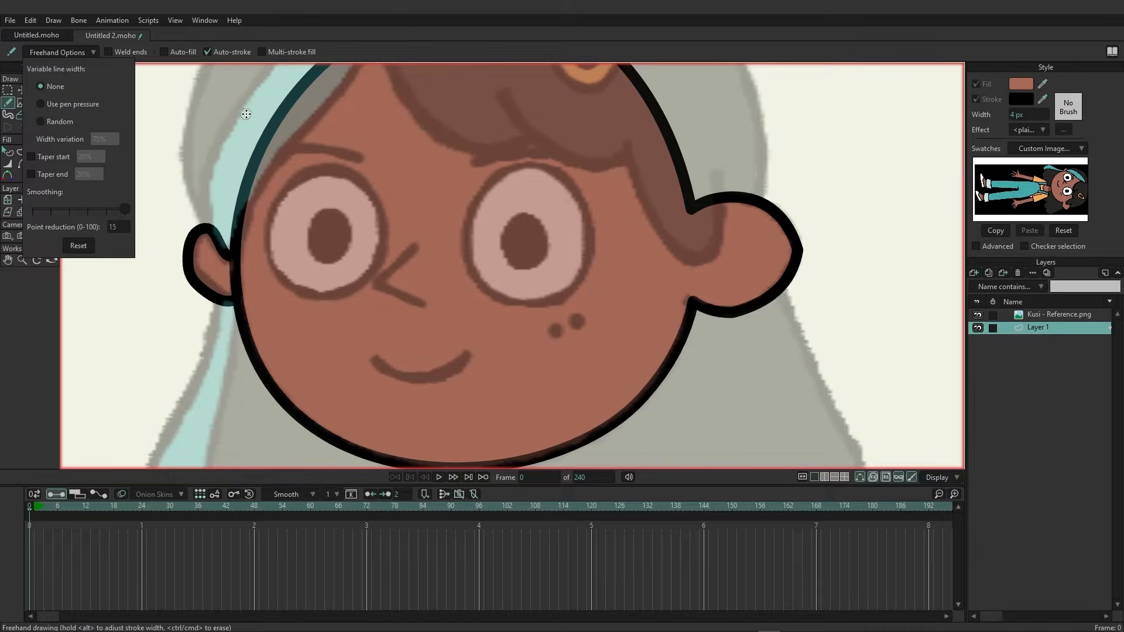
click(402, 38)
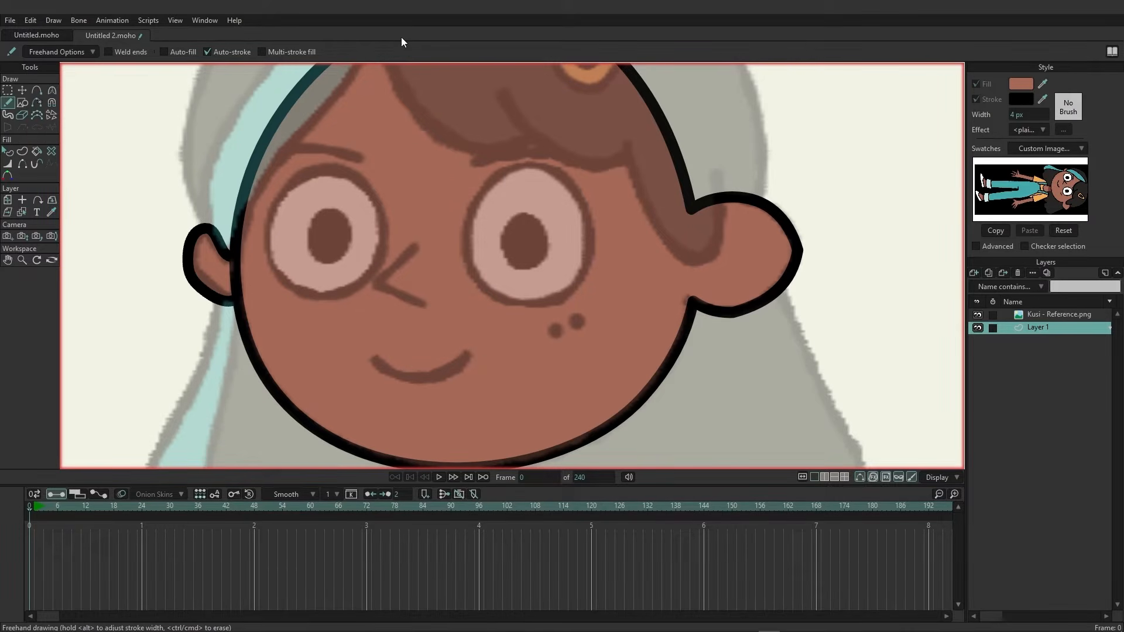
mouse_move(413, 248)
mouse_down()
mouse_move(368, 284)
mouse_move(428, 308)
mouse_up()
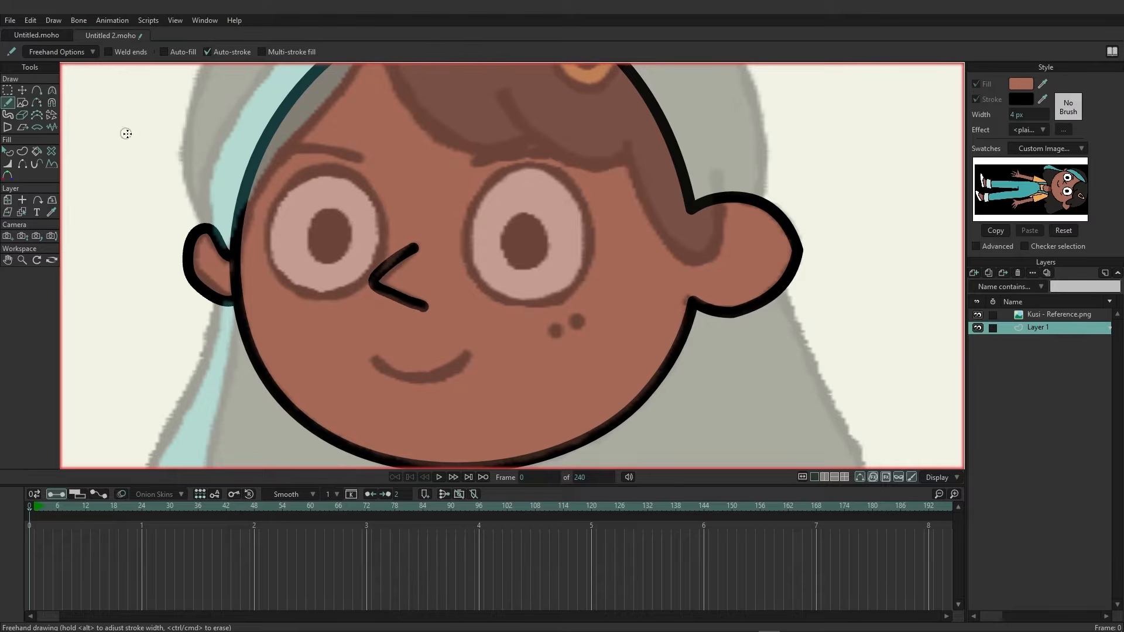
Delete an extra point on the nose's upper stroke and reposition its end point.
click(23, 91)
click(471, 264)
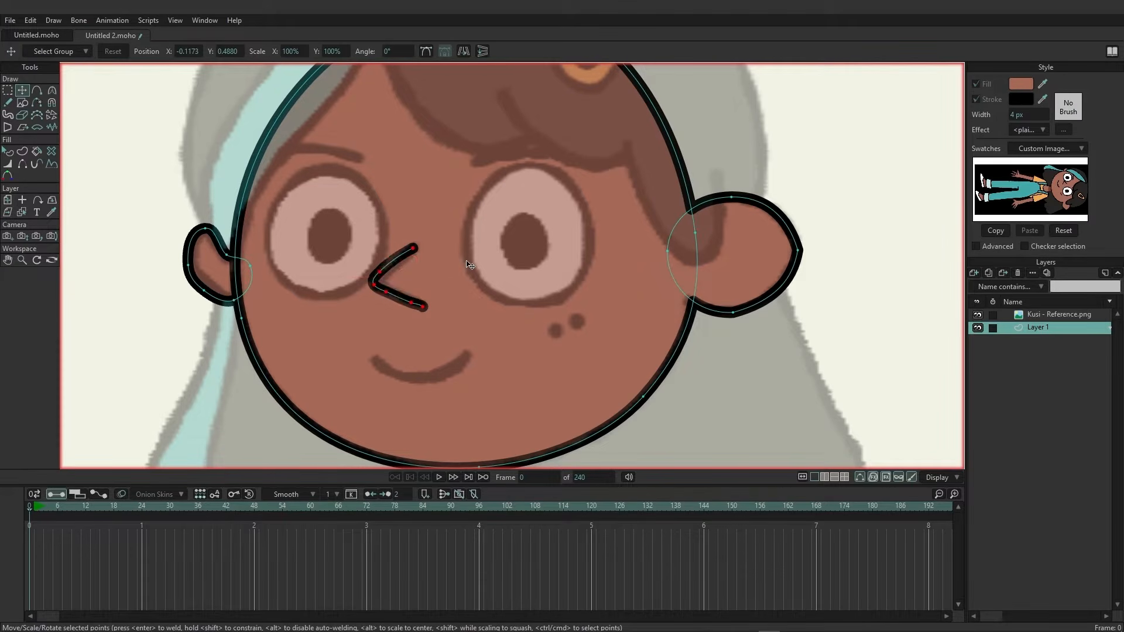
click(402, 270)
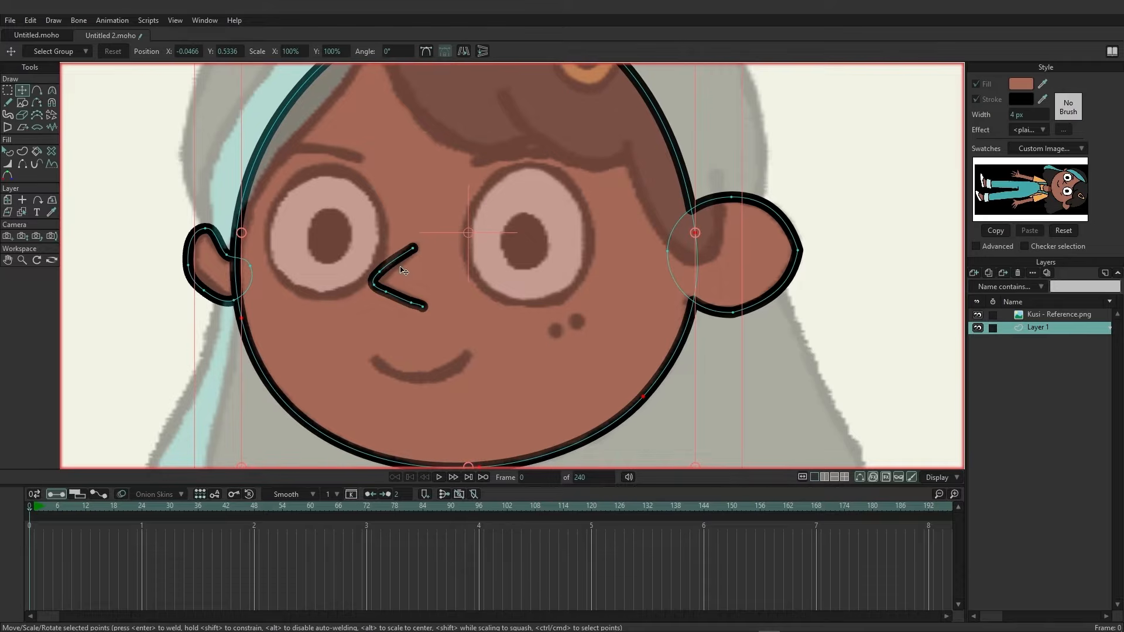
click(150, 221)
click(384, 274)
drag(387, 278, 404, 255)
click(412, 249)
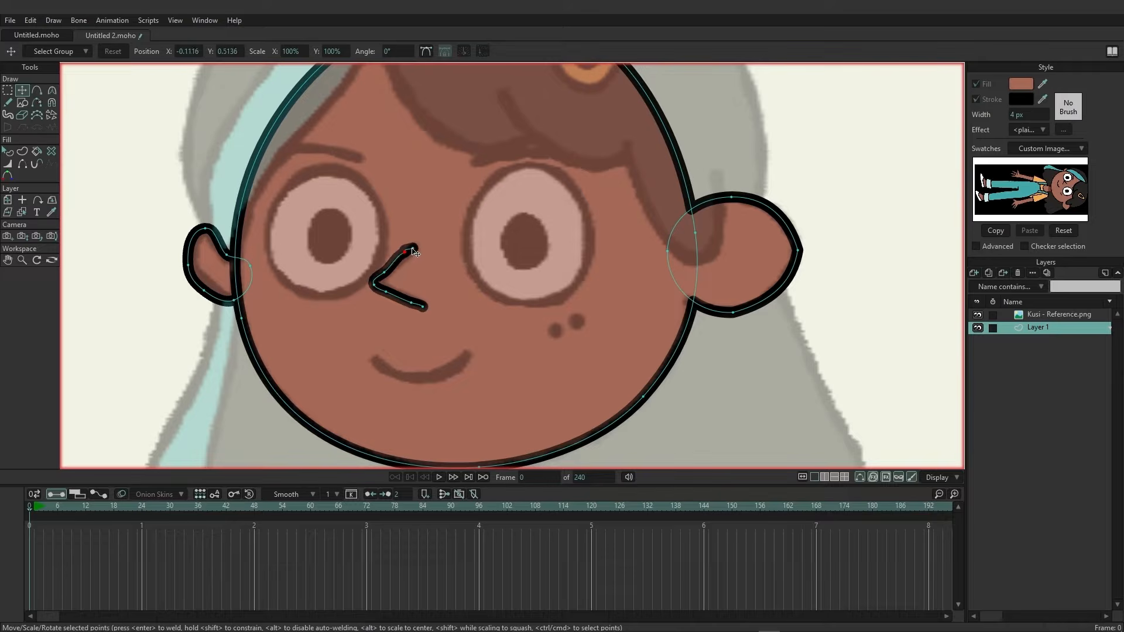
key(Delete)
drag(406, 253, 415, 248)
Delete an extra point on the nose's lower stroke and adjust its corner point.
click(383, 272)
click(386, 291)
click(411, 303)
key(Delete)
drag(390, 295, 392, 299)
Set the fill color to black and draw the two freckle dots on the cheek with the Oval tool.
click(23, 103)
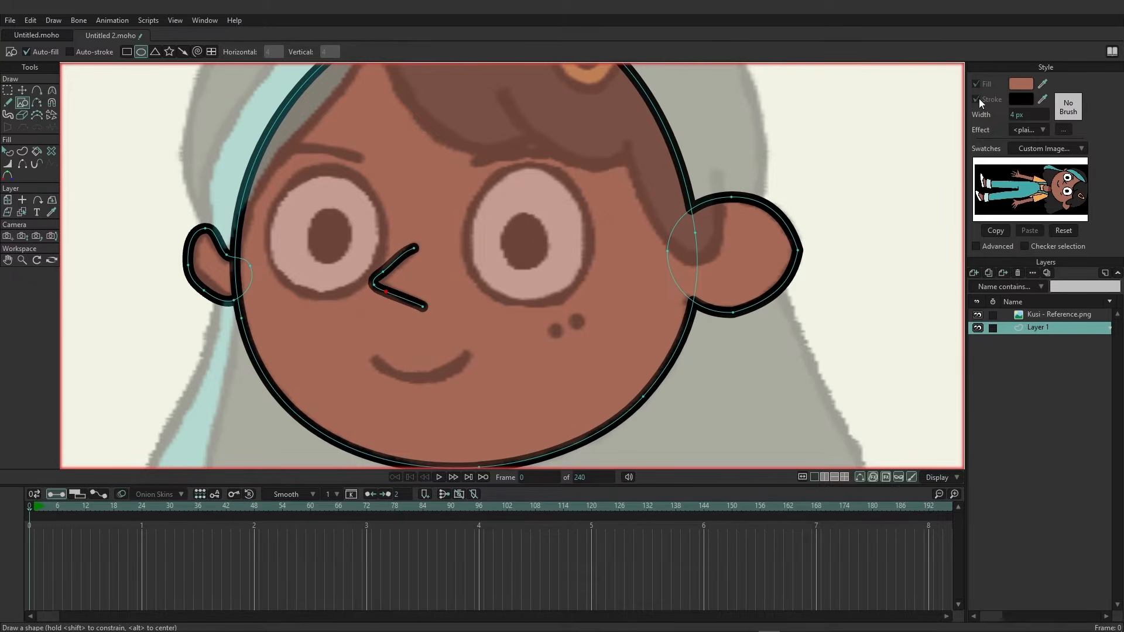
click(1019, 84)
drag(578, 265, 419, 413)
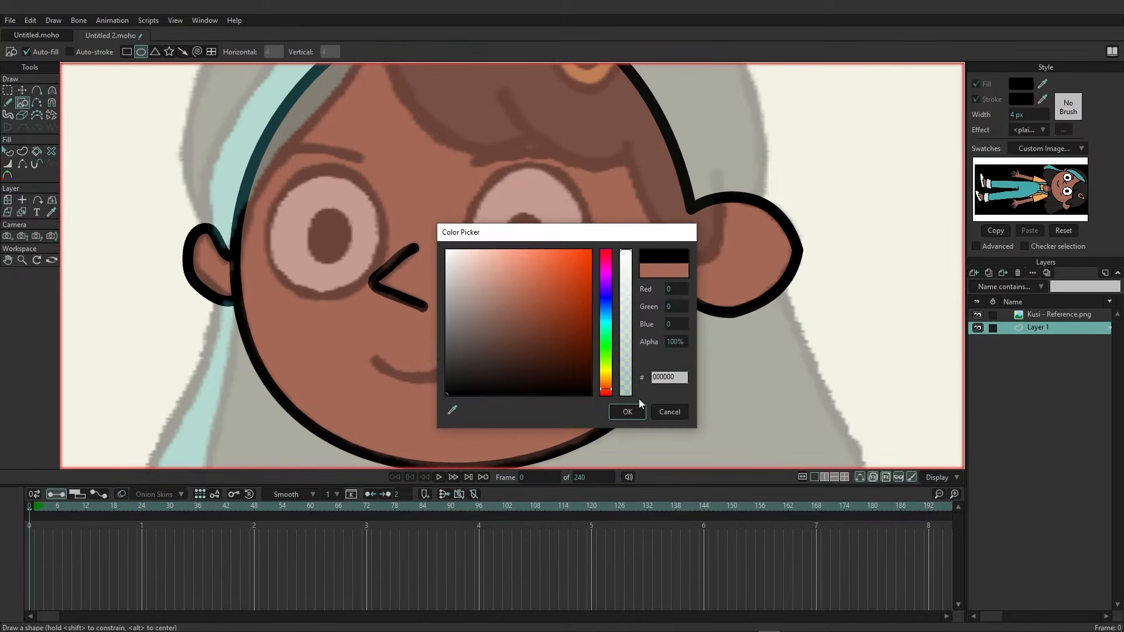
click(625, 408)
drag(546, 322, 588, 331)
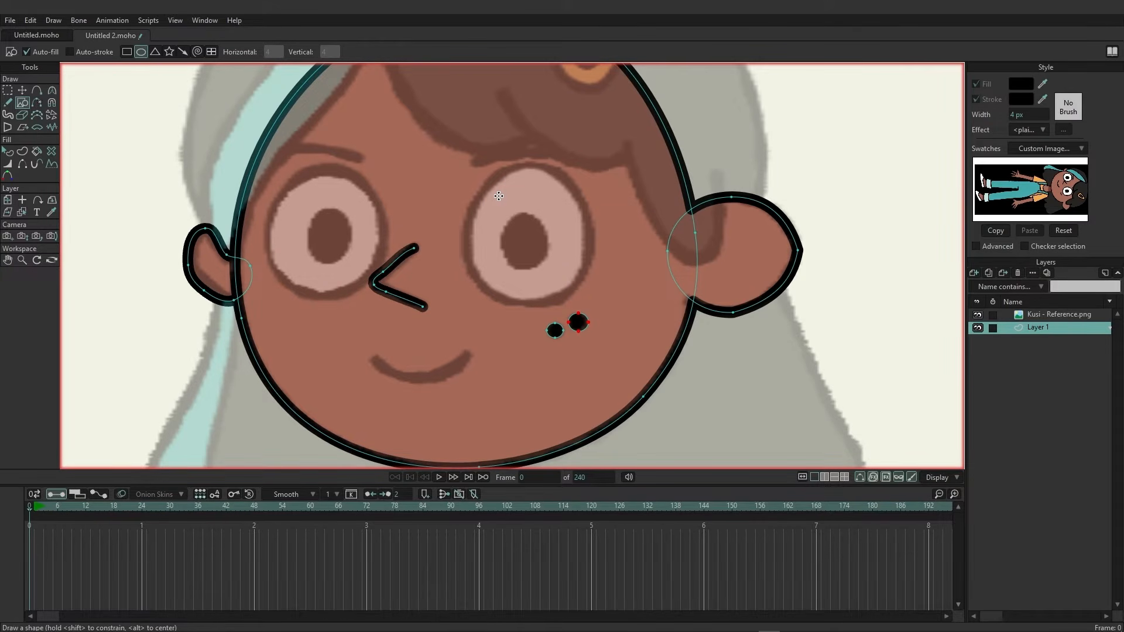
Rename the current layer to head.
double_click(1042, 328)
text(head)
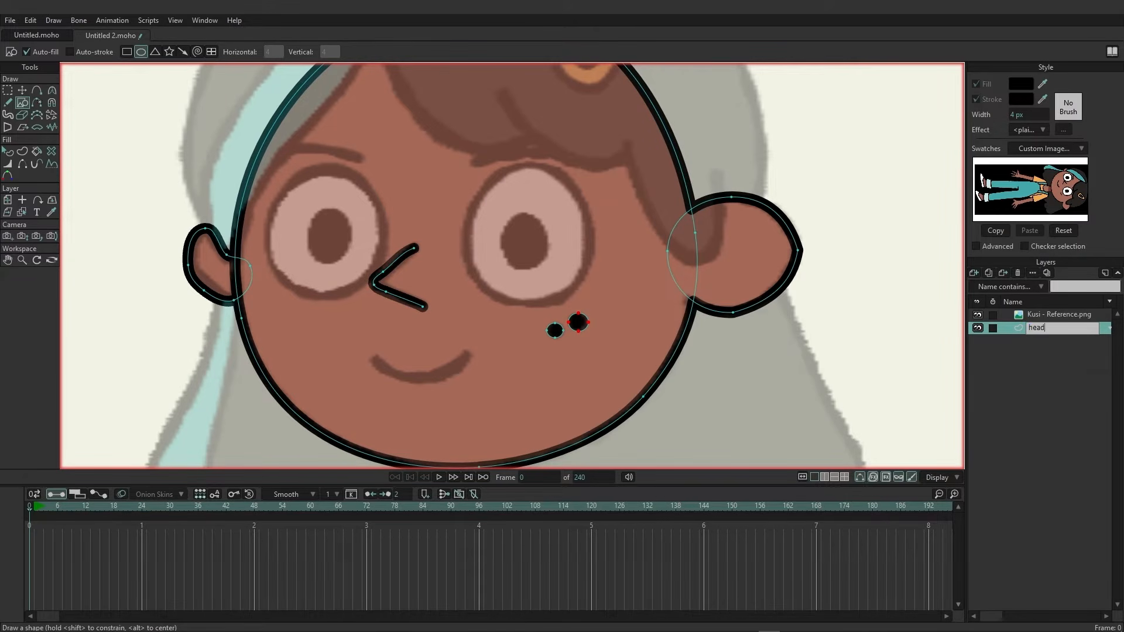
key(Return)
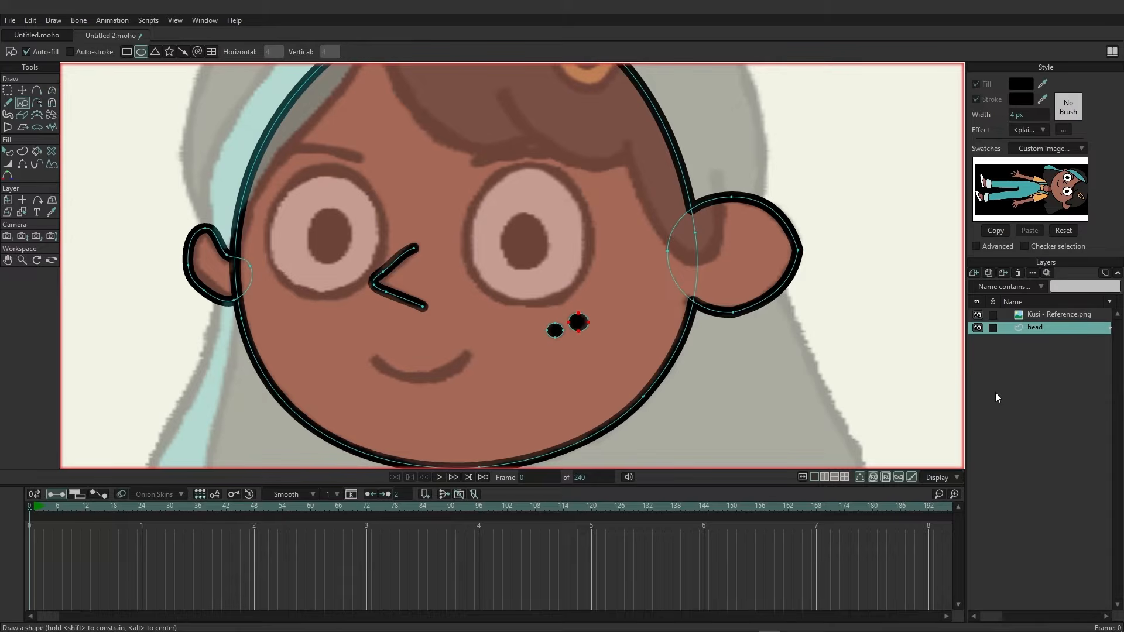
Add a new vector layer and name it Eye R.
click(973, 271)
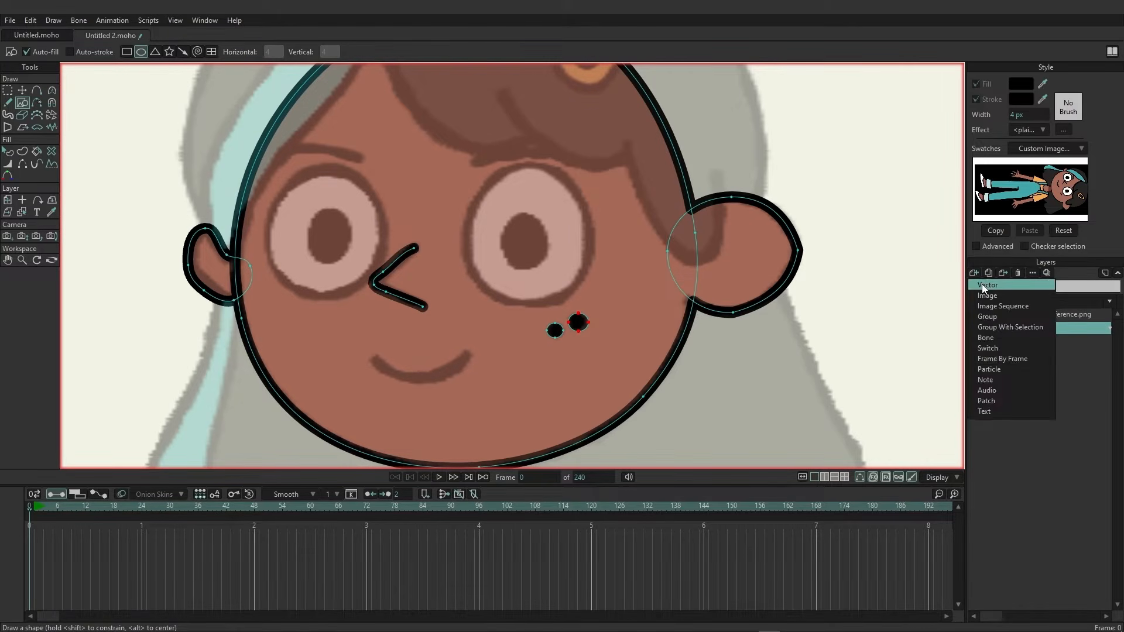
click(981, 283)
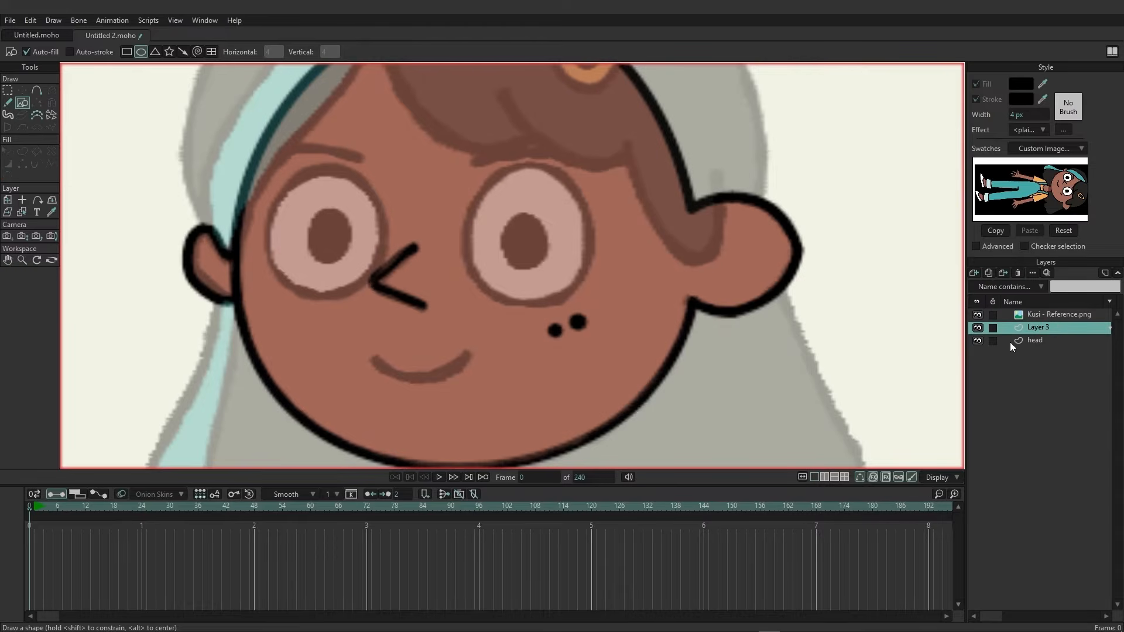
double_click(1037, 327)
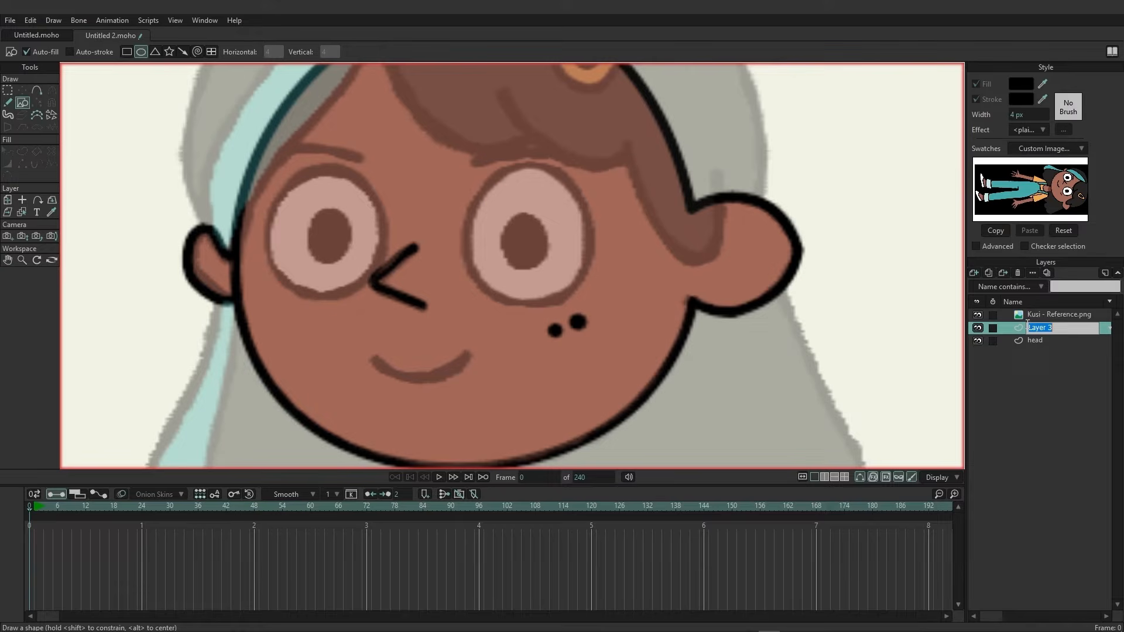
text(Eye R)
key(Return)
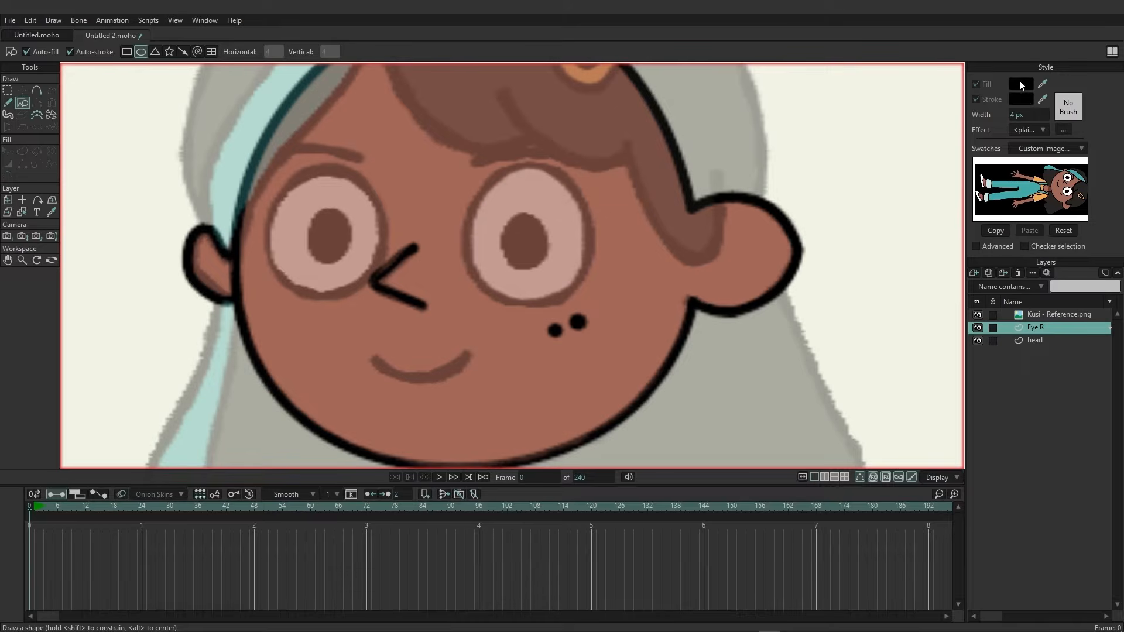
Set the fill color to white, FFFFFF.
click(1020, 83)
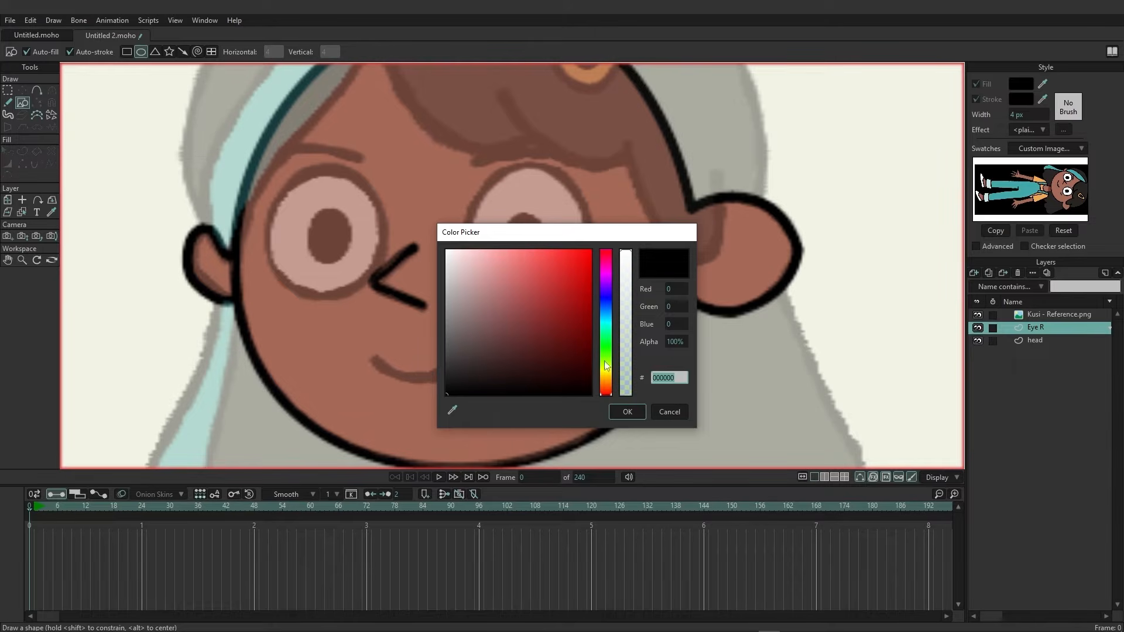
text(FFFFFF)
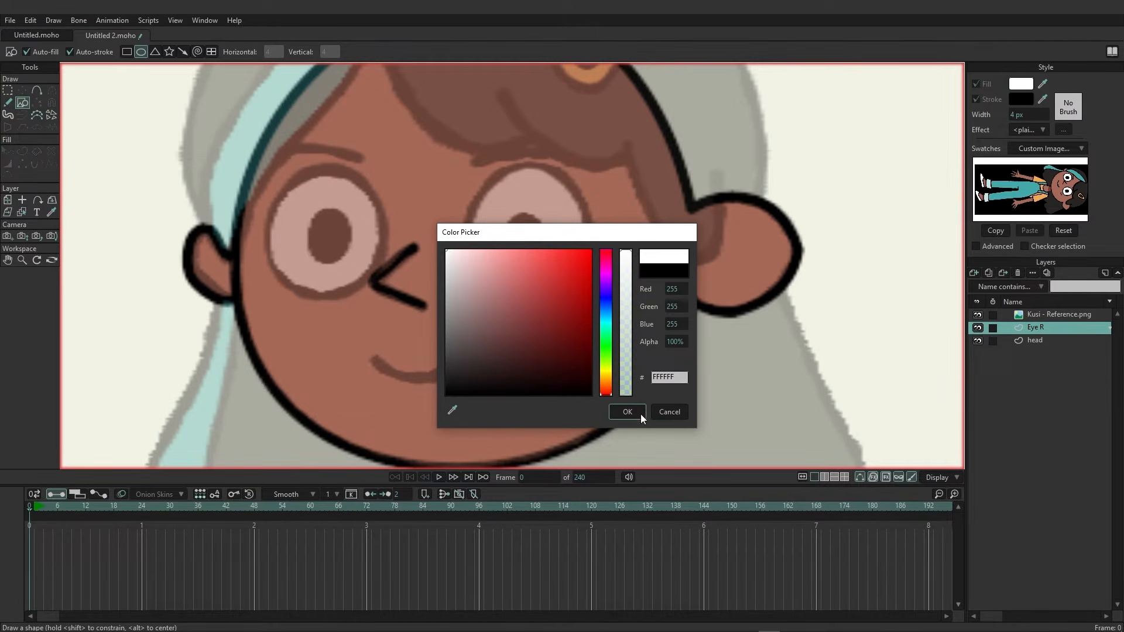
click(627, 412)
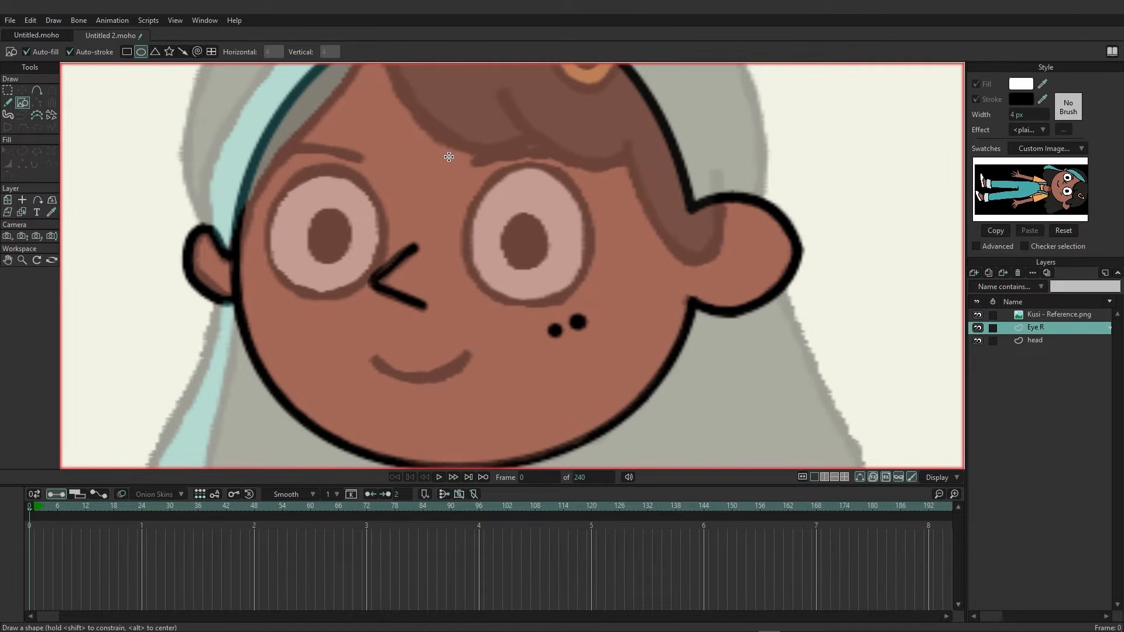
Draw a white oval over the right eye and adjust its points to match the reference eye outline.
drag(452, 157, 600, 307)
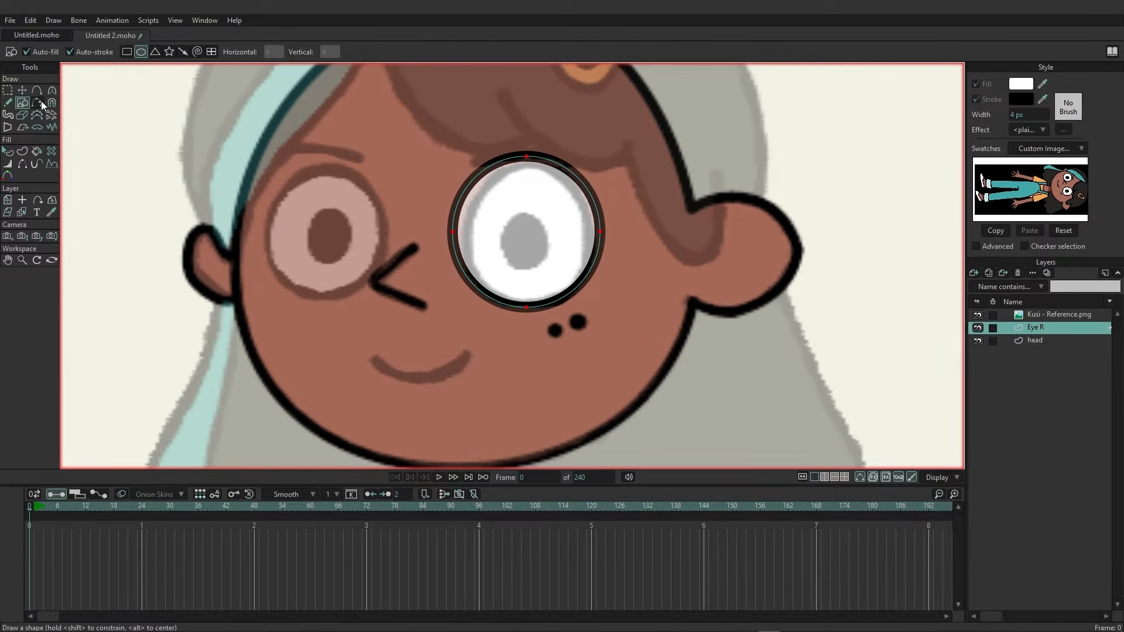
key(t)
click(454, 234)
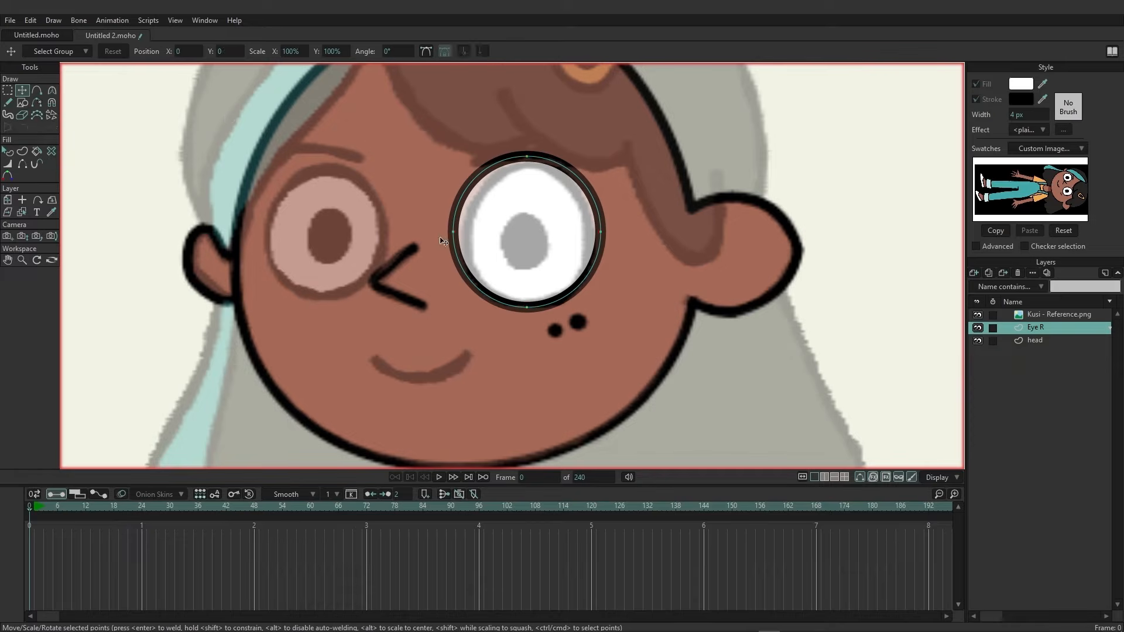
drag(457, 235, 464, 236)
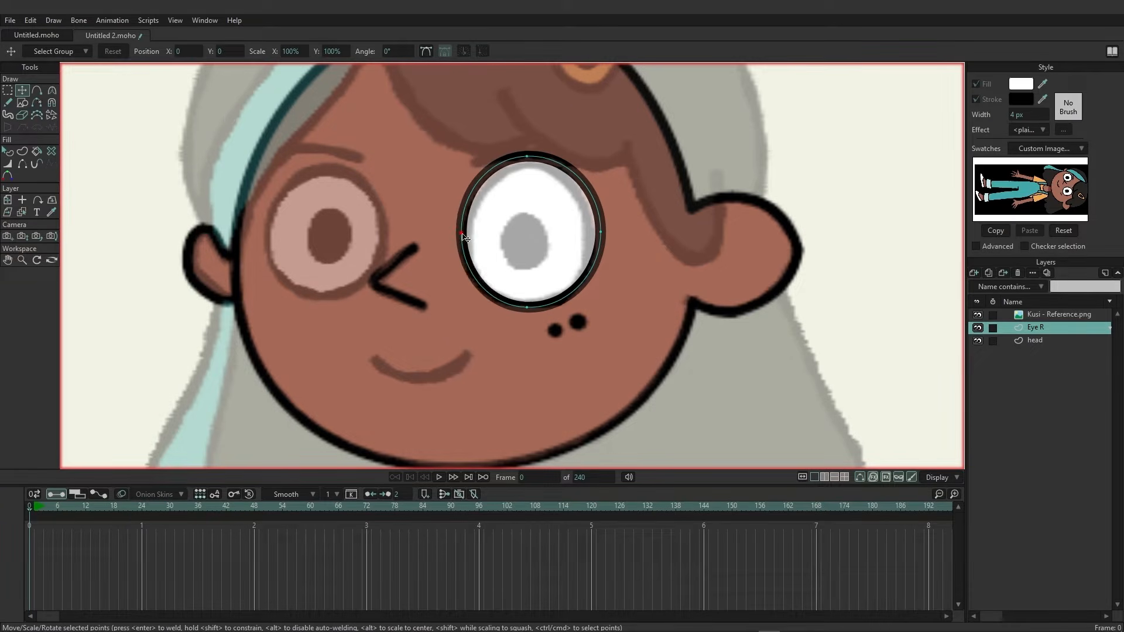
drag(530, 164, 531, 169)
drag(462, 235, 465, 235)
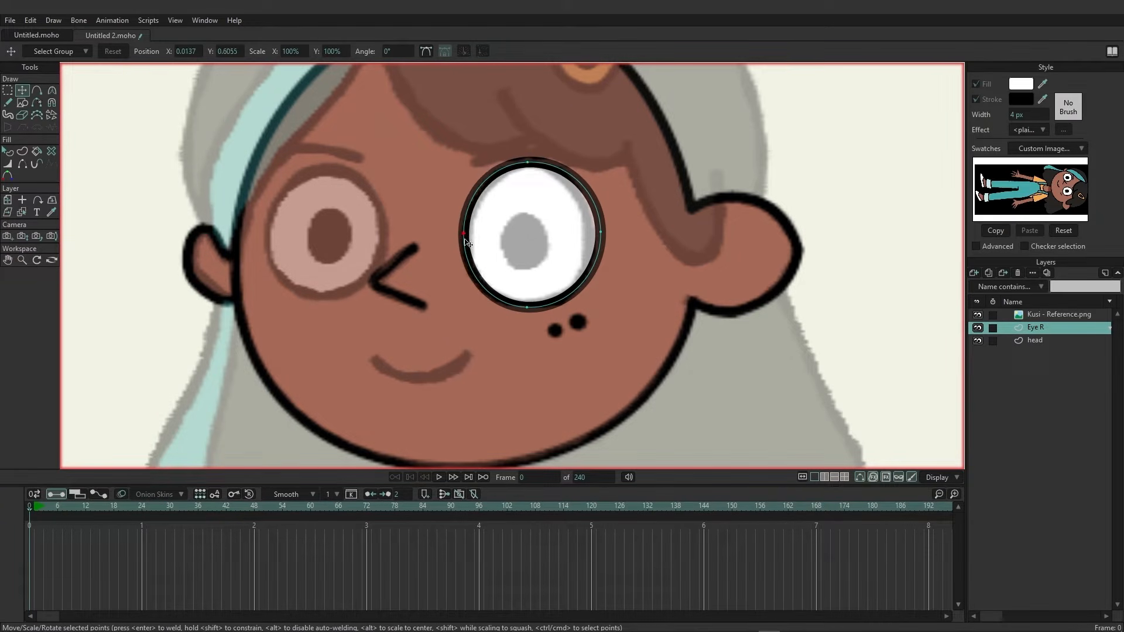
drag(607, 238, 588, 248)
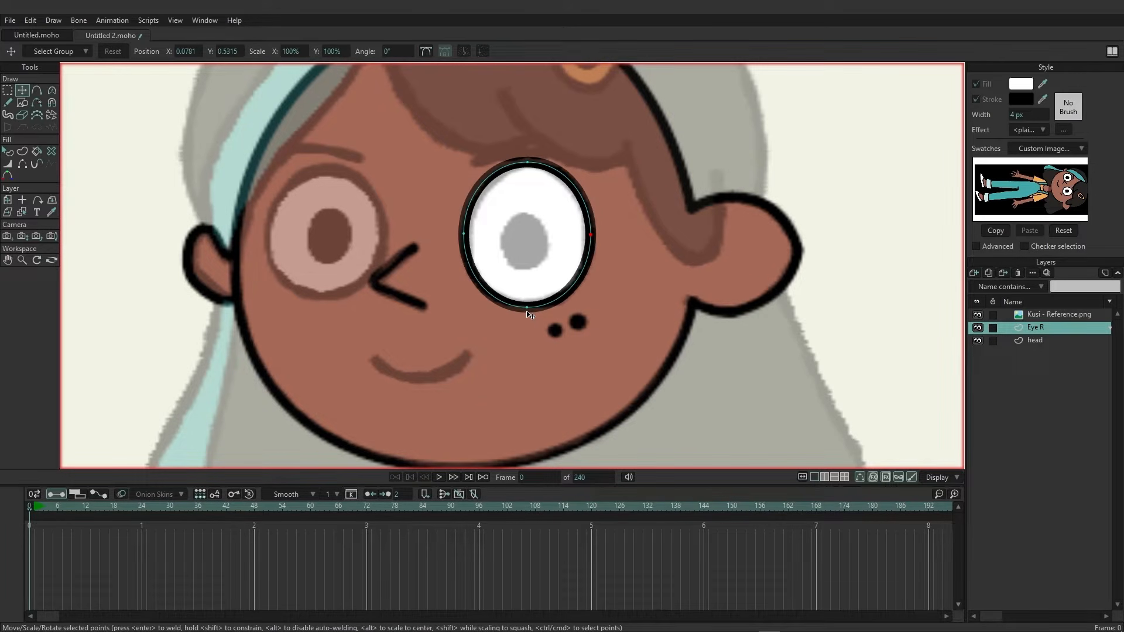
click(529, 165)
click(464, 234)
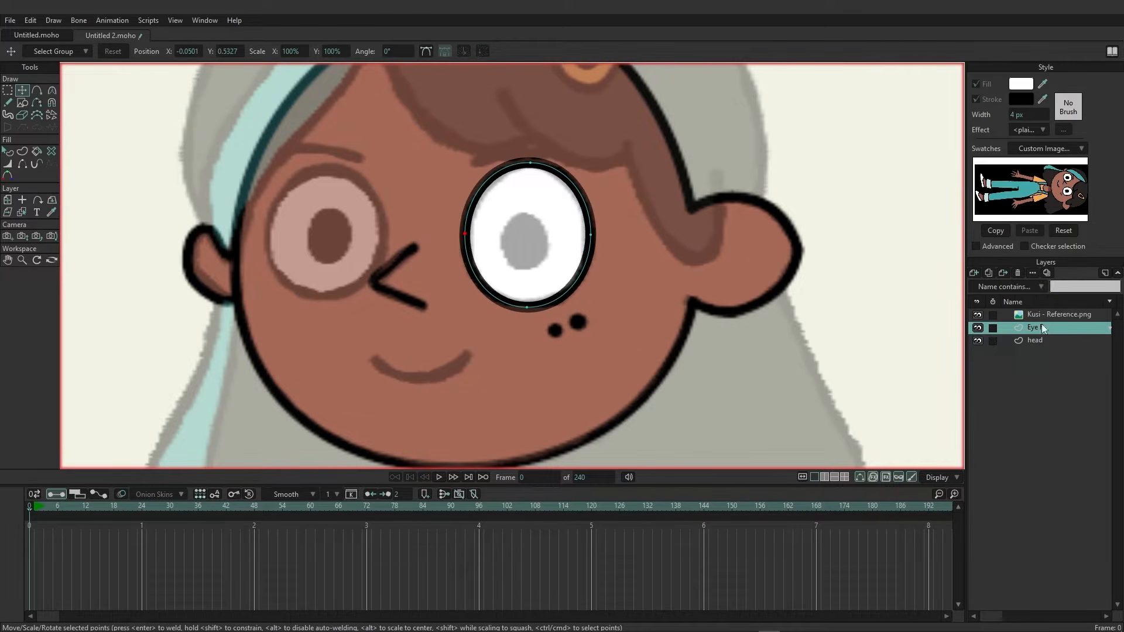
Duplicate the Eye R layer and rename the copy Eye L.
click(990, 274)
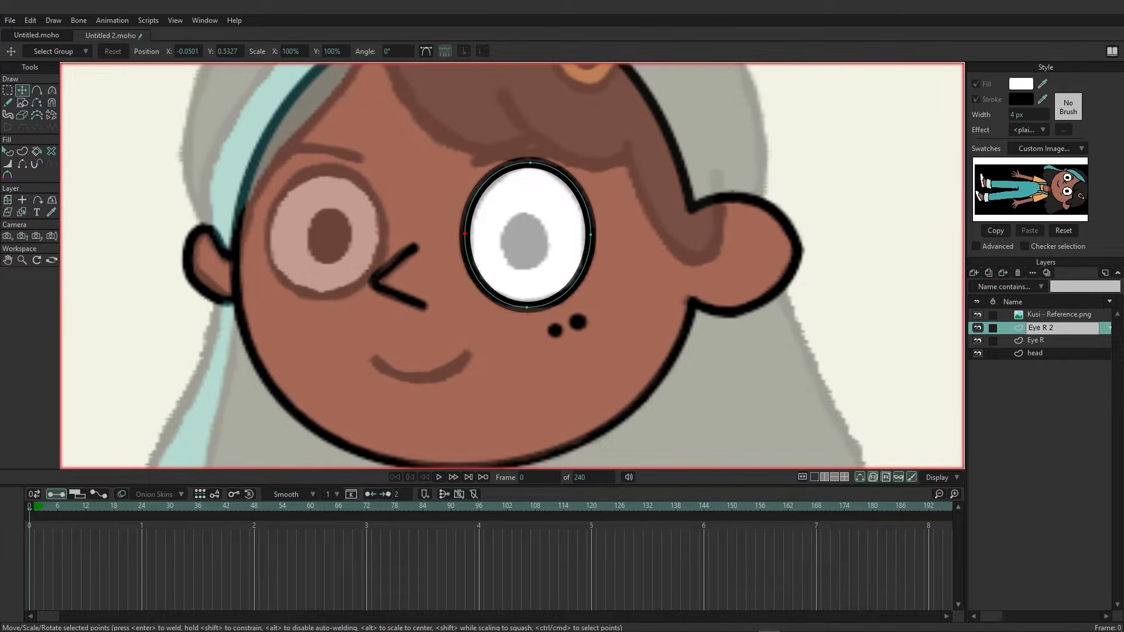
drag(1053, 328, 1043, 327)
text(L)
key(Return)
Move the Eye L layer over the left eye and adjust its points to fit the reference outline.
click(8, 200)
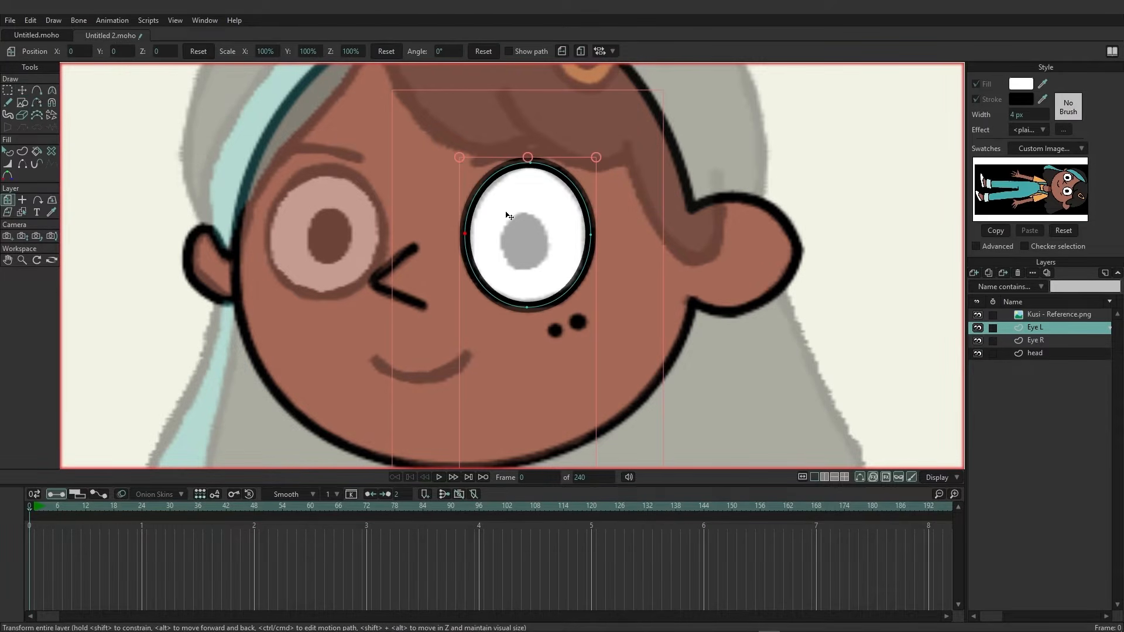
drag(504, 220, 312, 218)
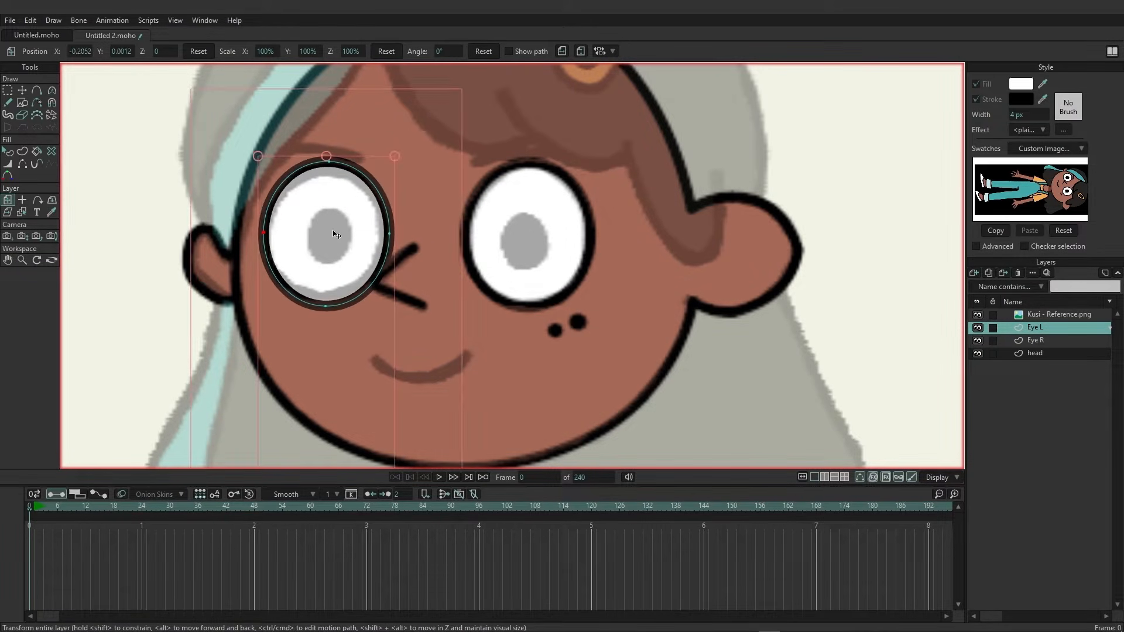
click(23, 91)
drag(331, 167, 331, 176)
drag(325, 310, 326, 305)
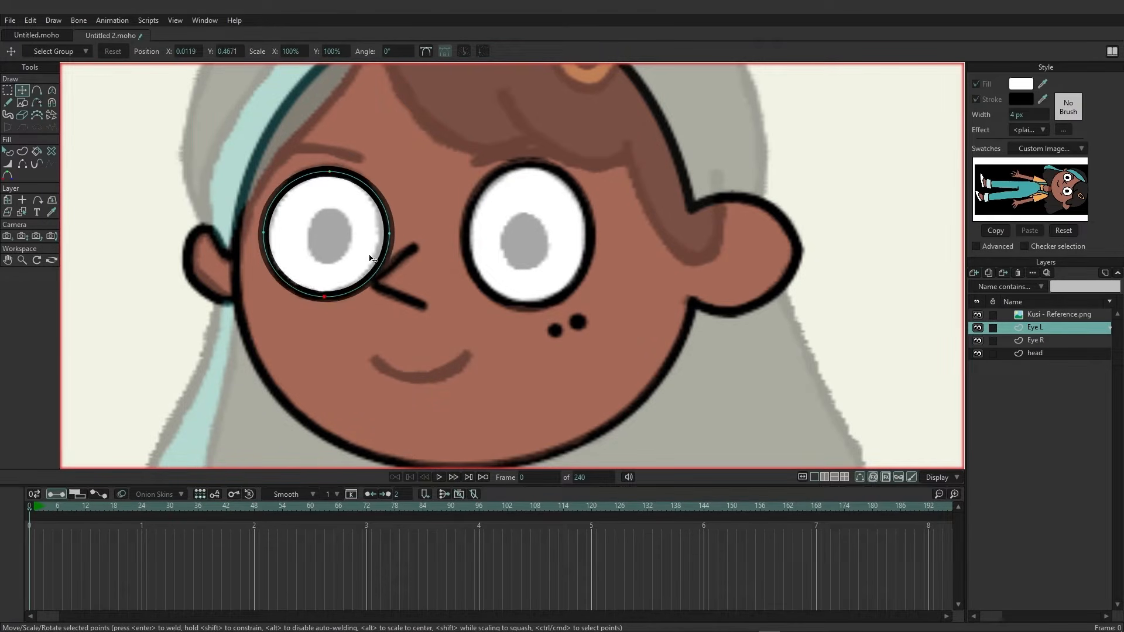
drag(389, 233, 384, 234)
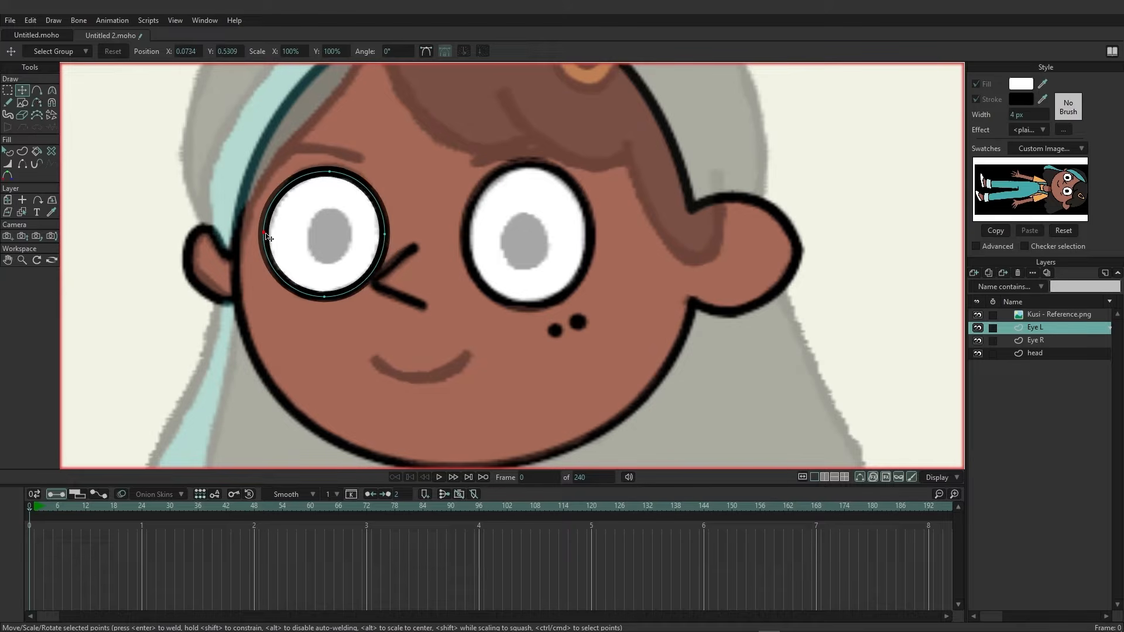
drag(264, 233, 266, 233)
click(384, 235)
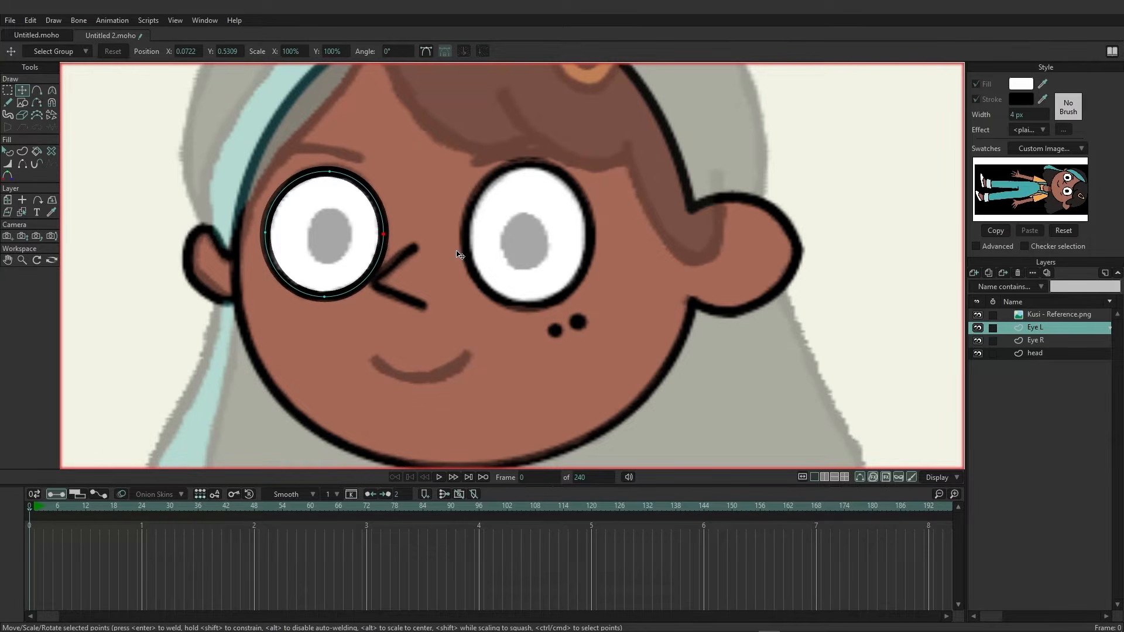
Add a new vector layer and name it Pupil R.
click(974, 274)
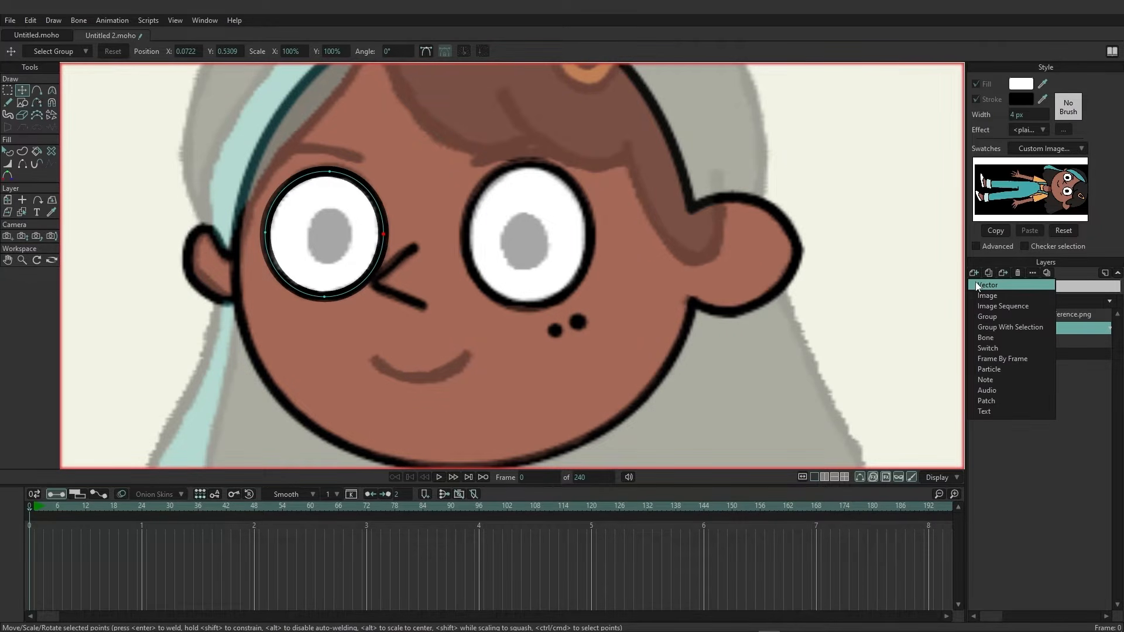
click(976, 285)
double_click(1045, 327)
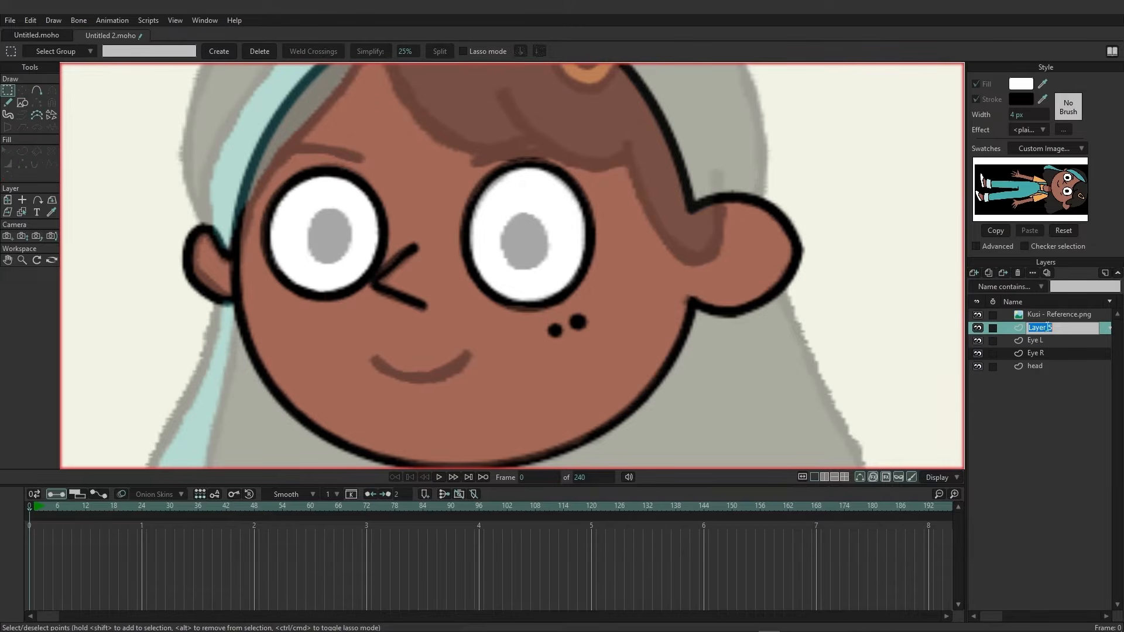
text(Pupil R)
key(Return)
Set the fill color to black, 000000, and draw an oval pupil inside the right eye with the Oval tool.
click(23, 103)
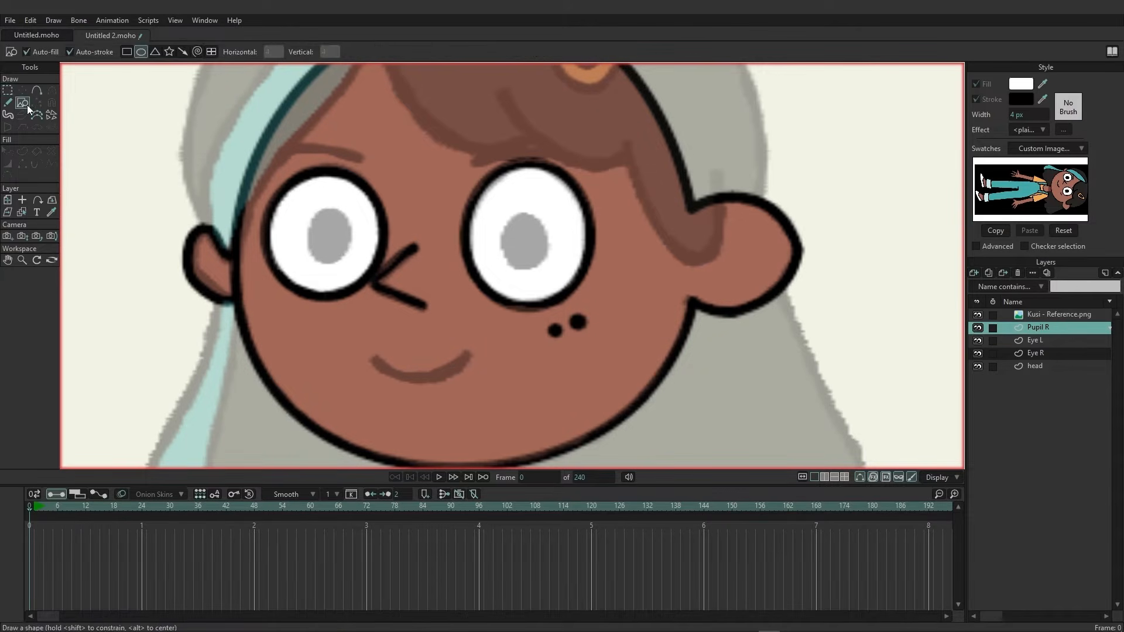
click(1021, 83)
click(446, 383)
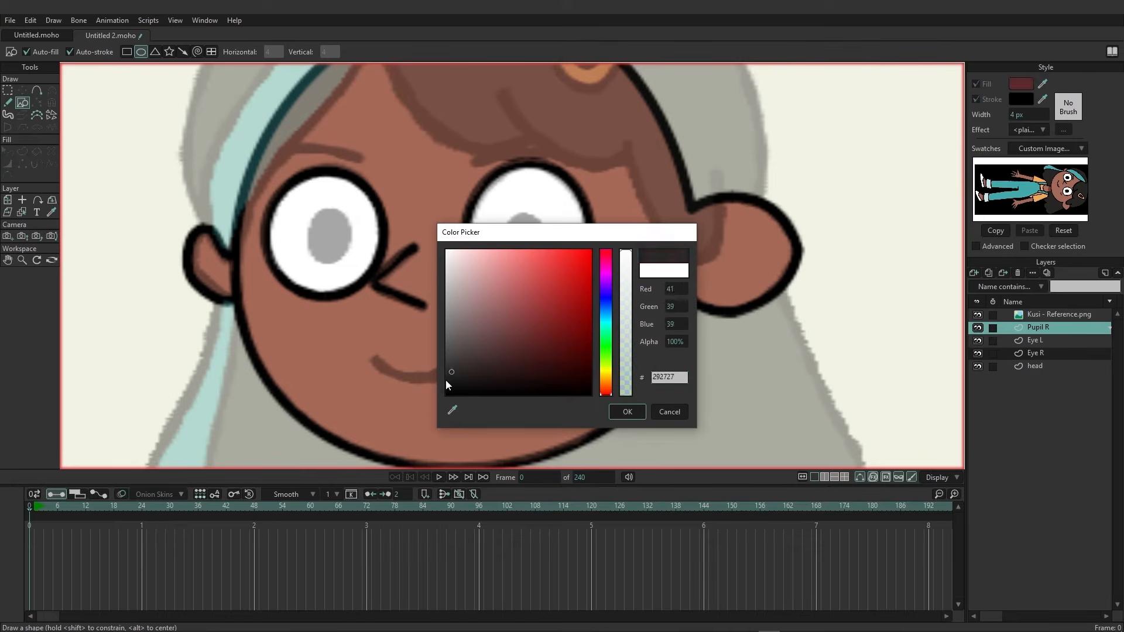
click(626, 411)
drag(498, 209, 546, 268)
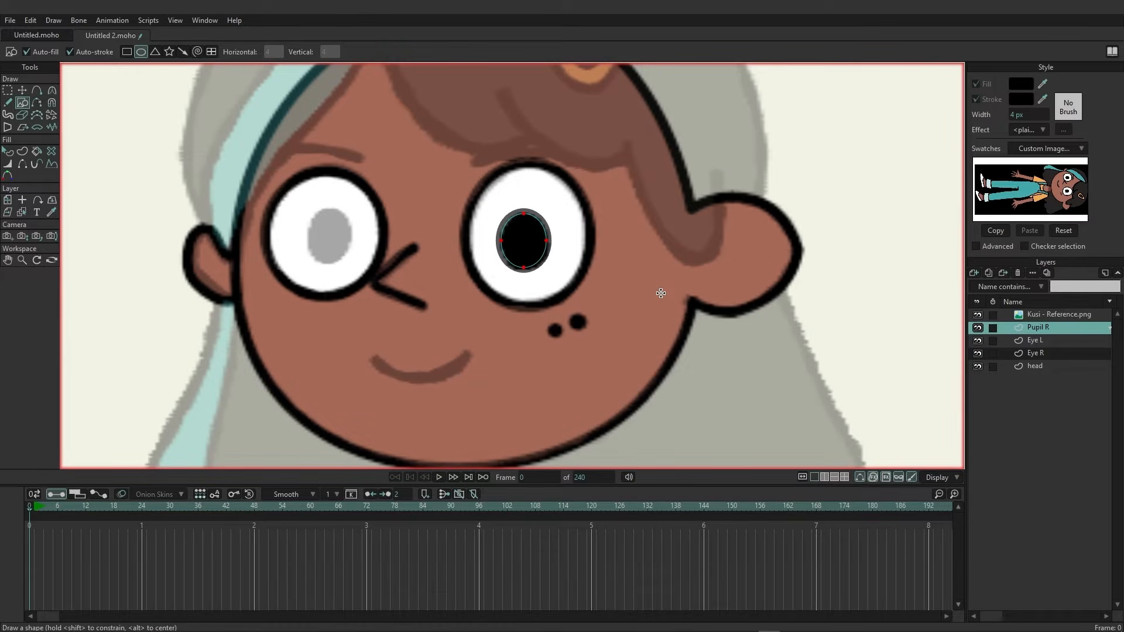
Duplicate the Pupil R layer and rename the copy Pupil L.
click(989, 273)
drag(1058, 329, 1050, 336)
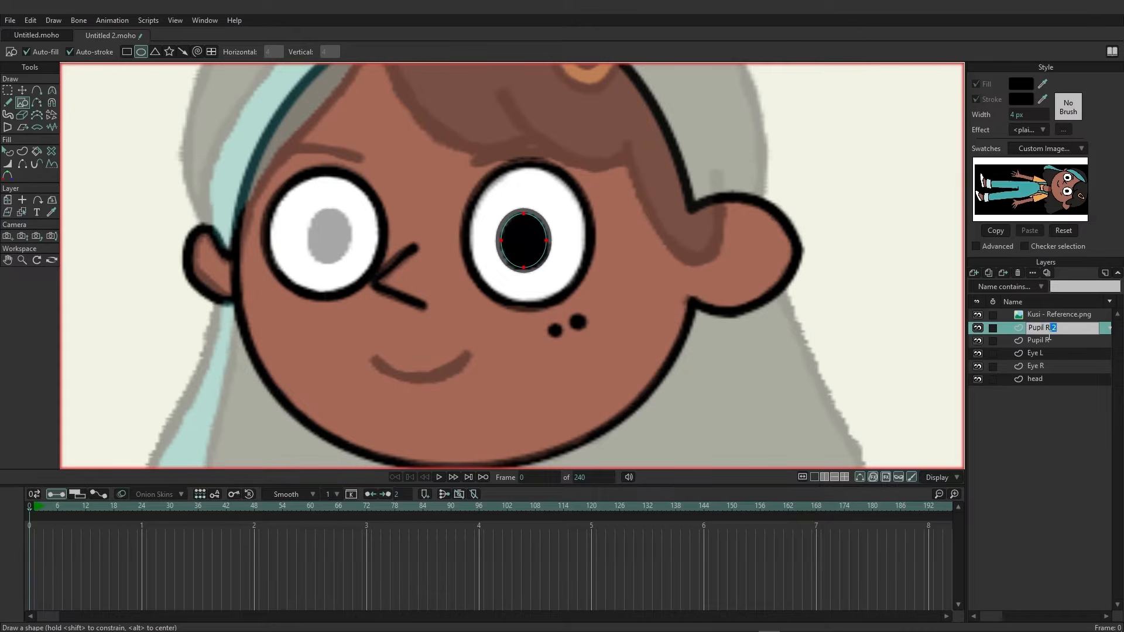
text(L)
key(Return)
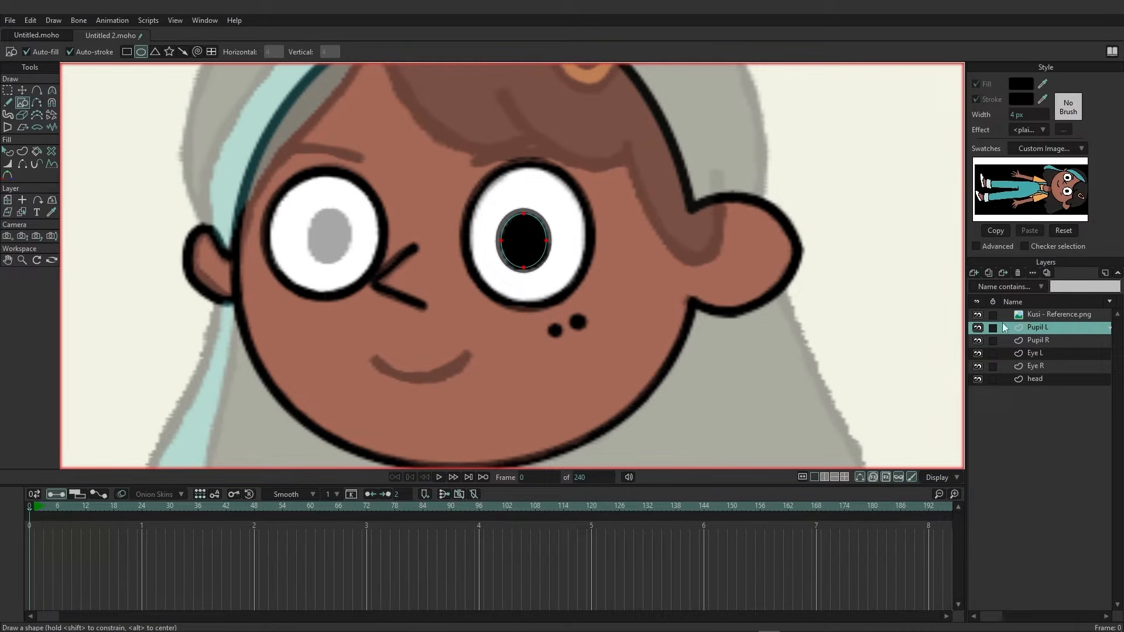
Move the Pupil L layer into the left eye and adjust the pupil's points to fit the reference.
click(8, 201)
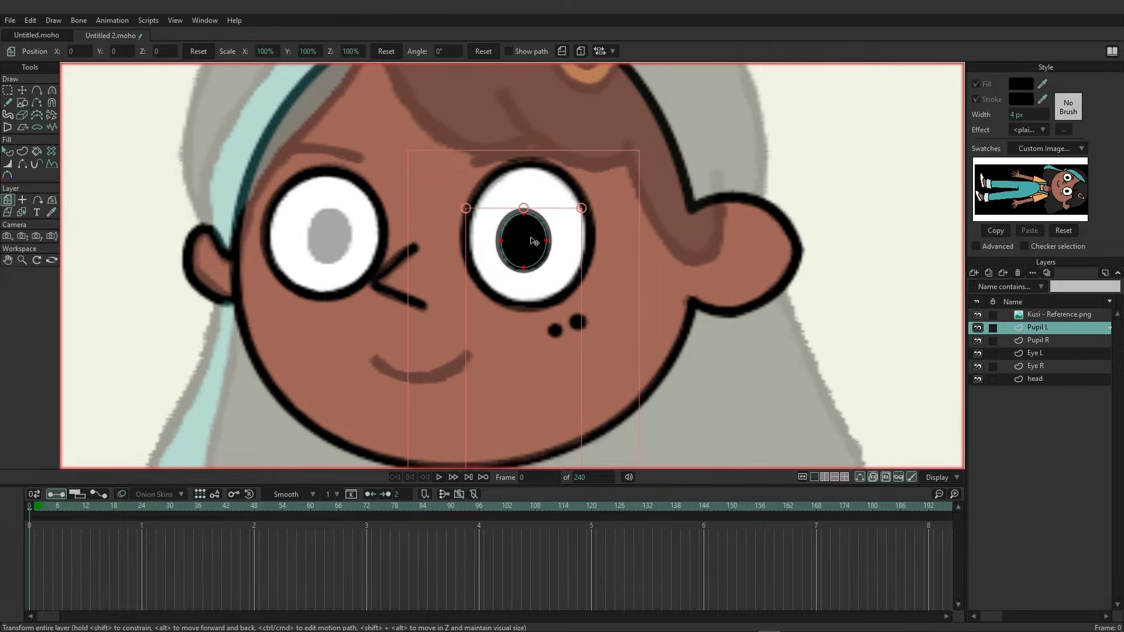
drag(529, 240, 336, 235)
click(23, 91)
click(138, 125)
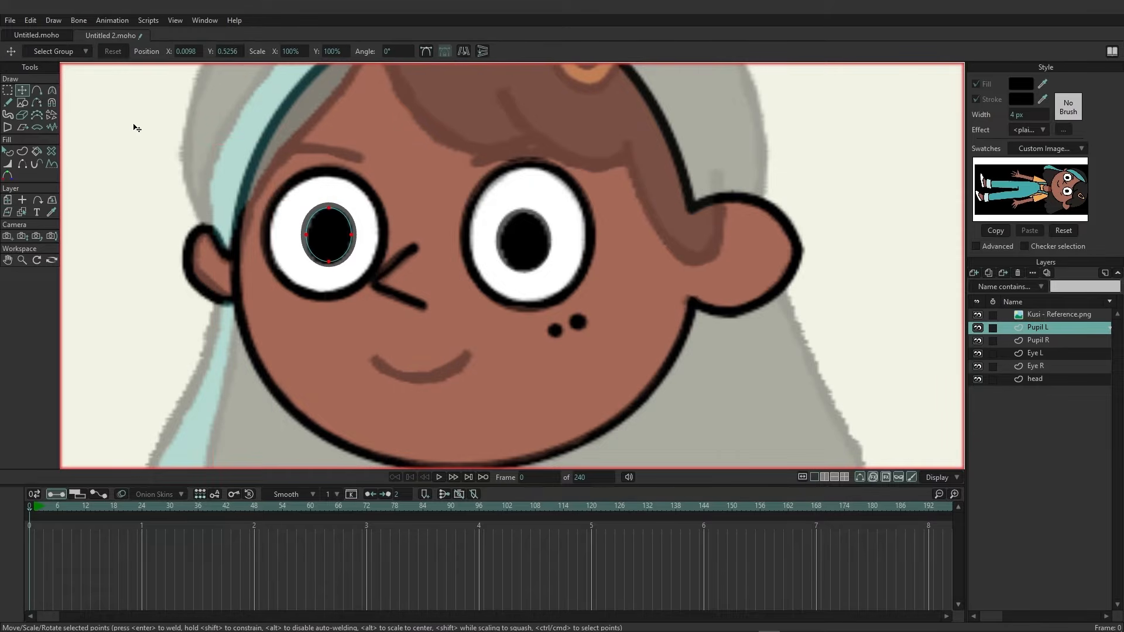
click(329, 209)
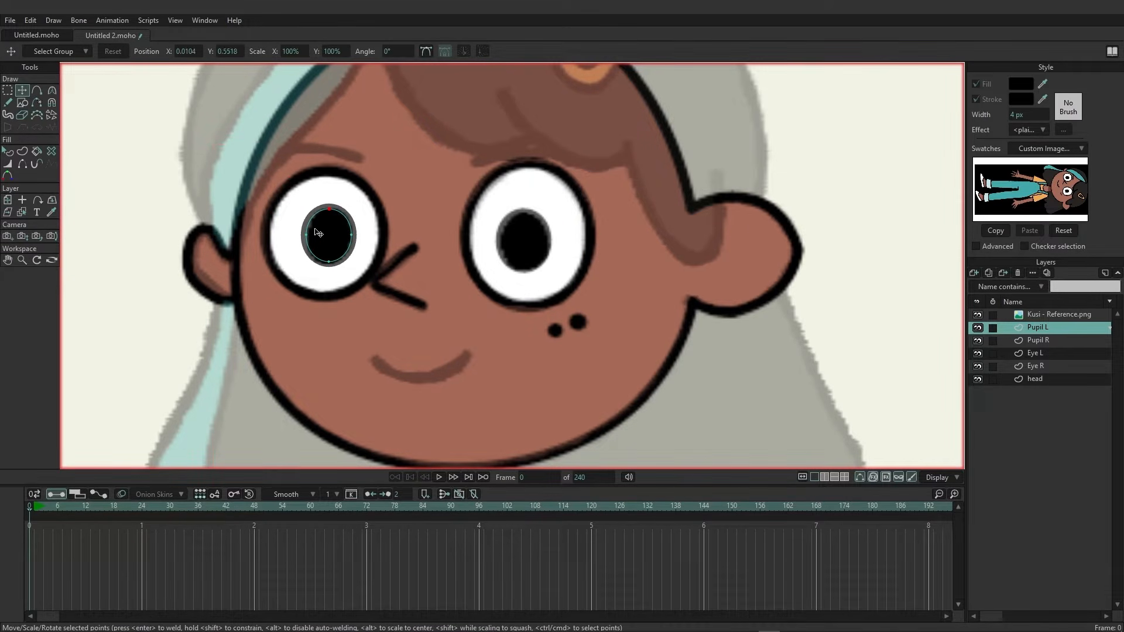
click(307, 234)
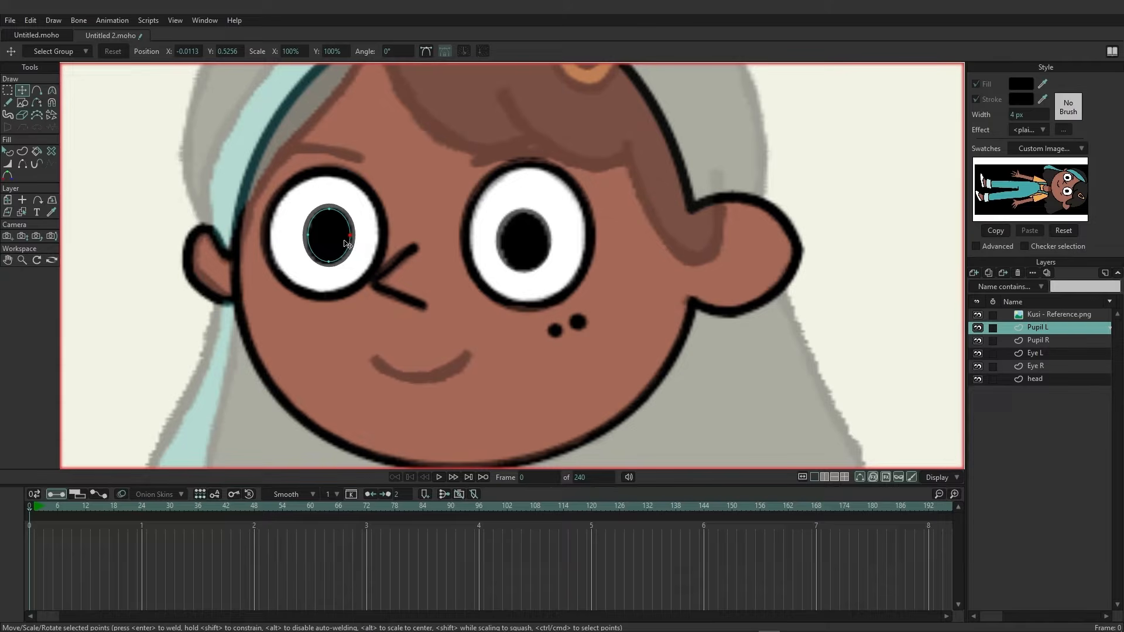
click(330, 262)
click(309, 235)
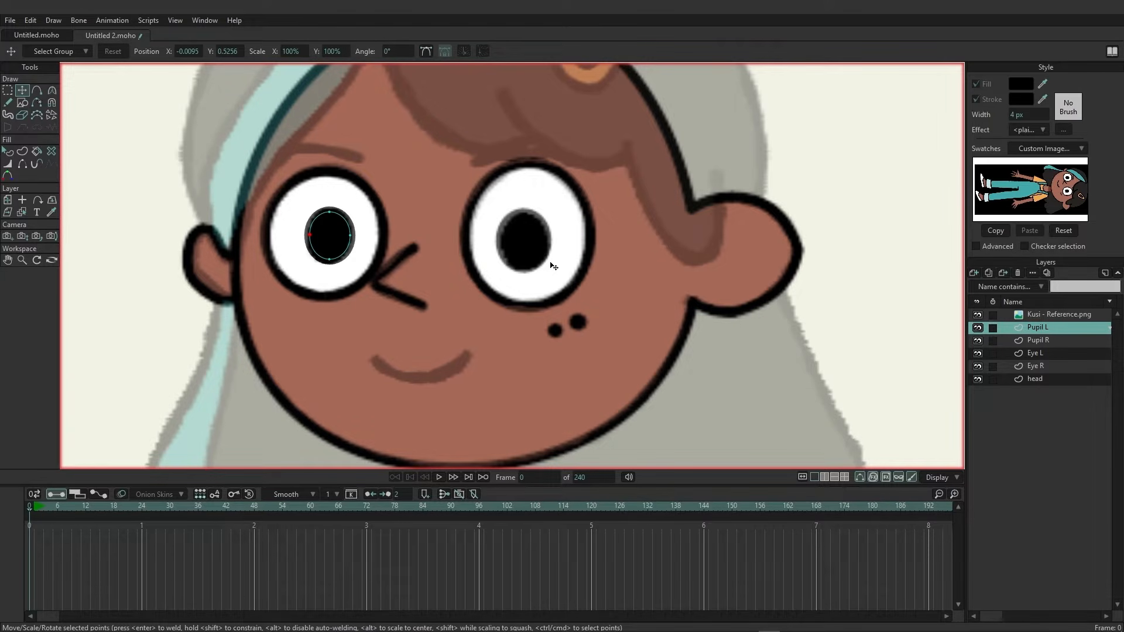
Add a new vector layer and name it EB R.
click(976, 274)
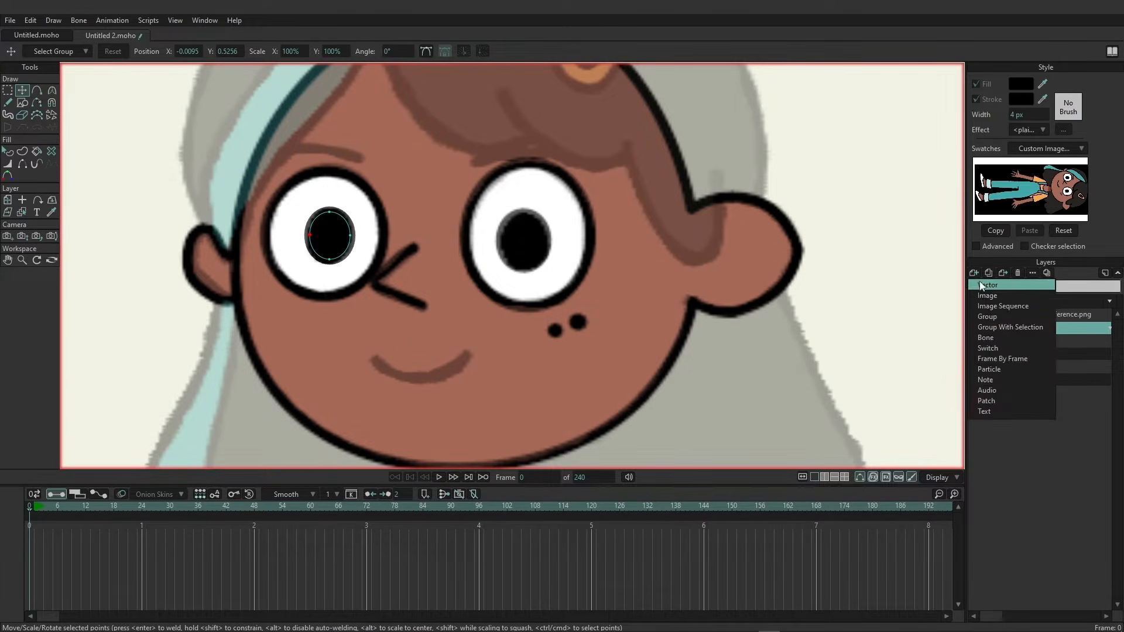
click(981, 286)
double_click(1039, 327)
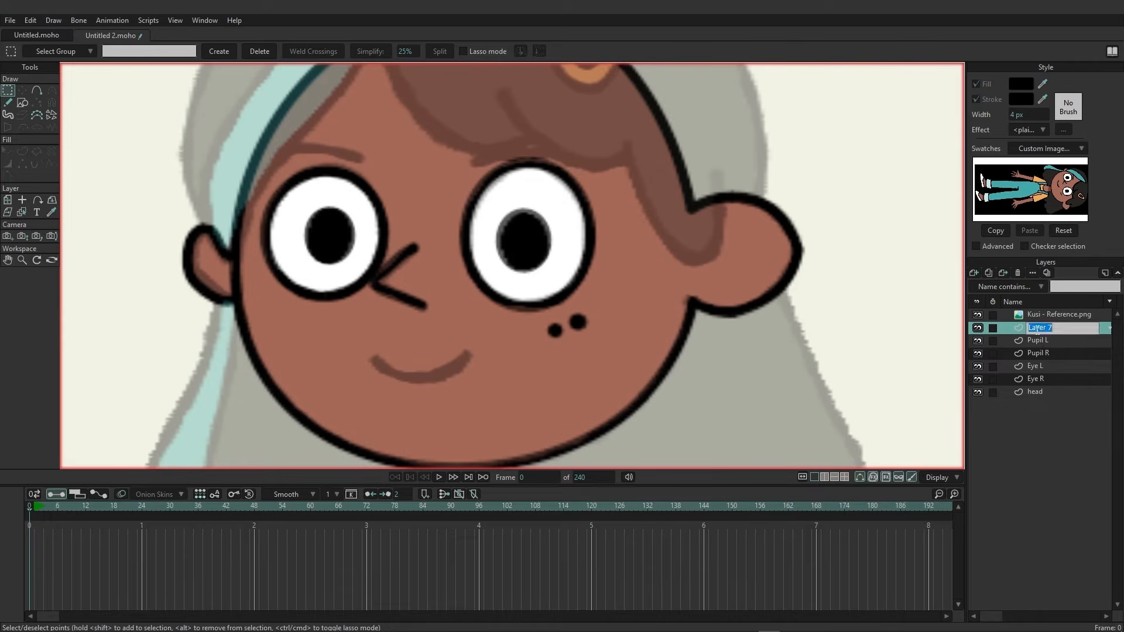
text(EB R)
key(Return)
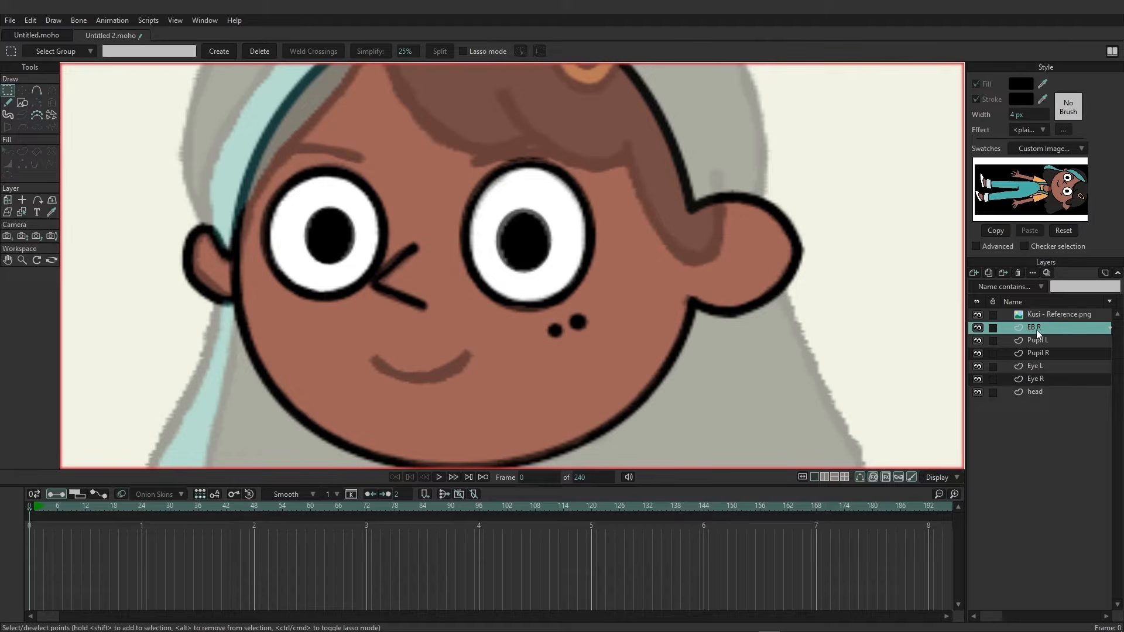
Draw the right eyebrow above the right eye with the Freehand tool in two strokes.
click(8, 104)
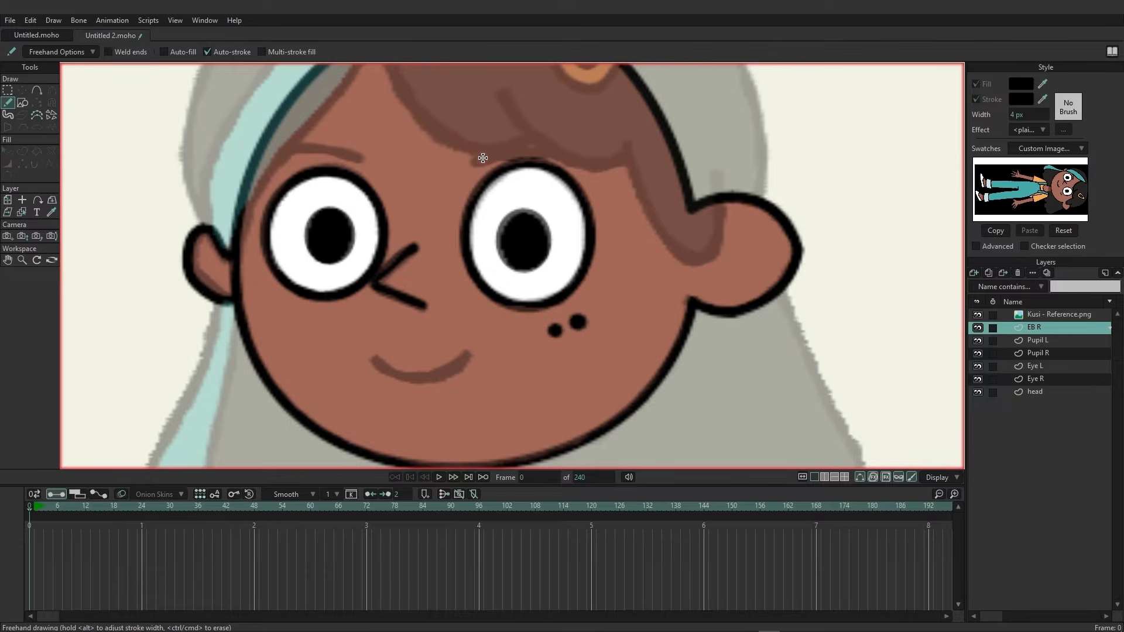
drag(474, 161, 533, 150)
drag(556, 154, 591, 160)
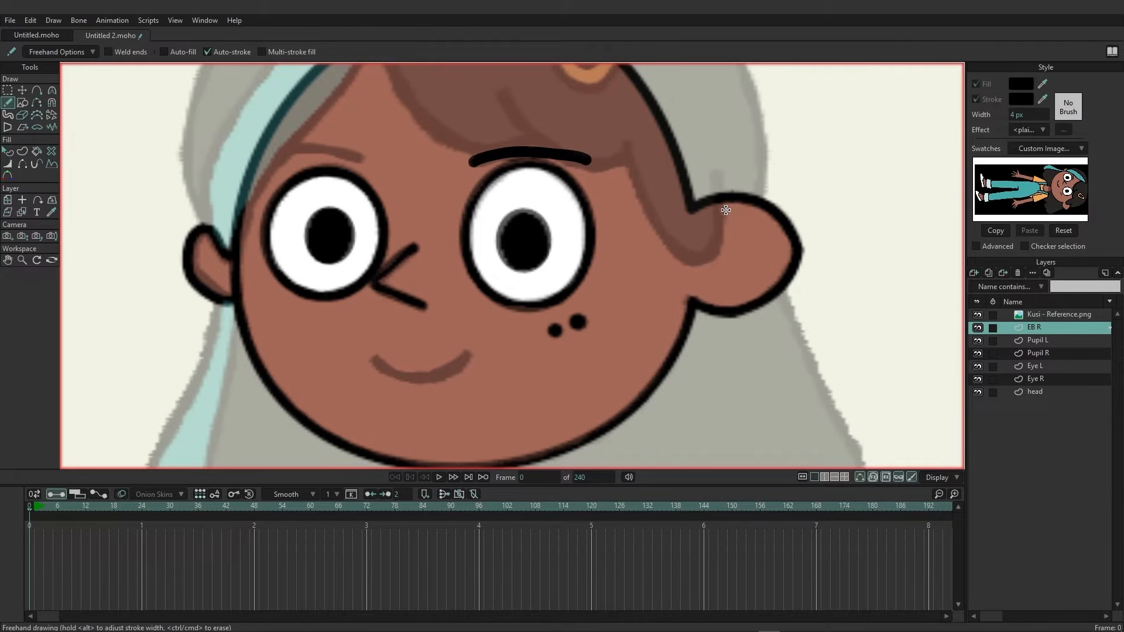
Add a new vector layer and name it EB L.
click(973, 273)
click(995, 285)
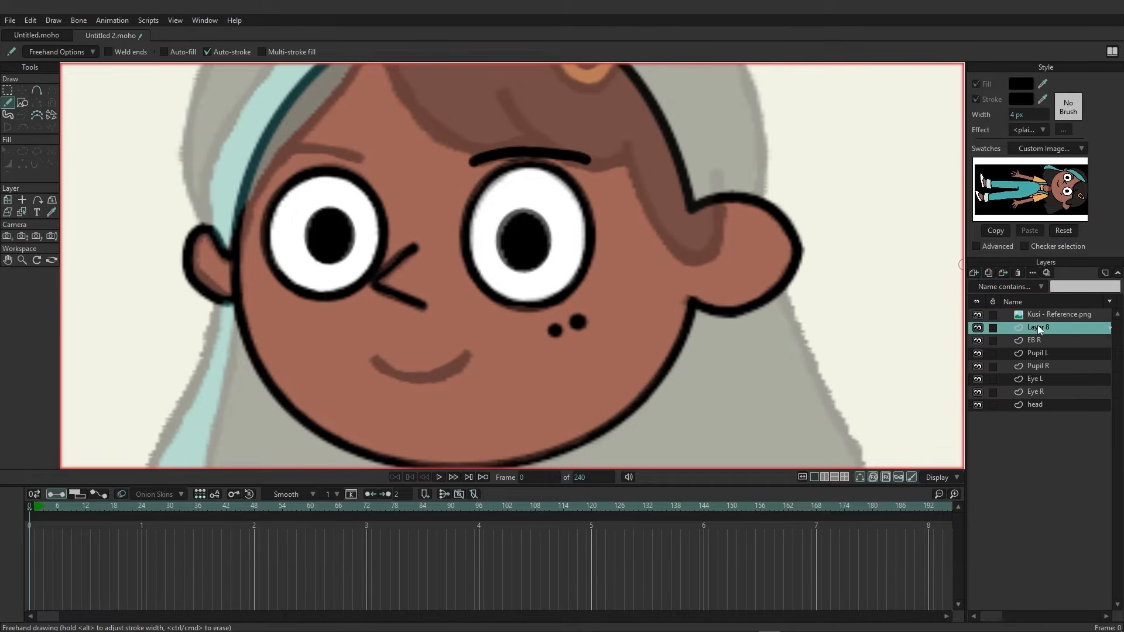
double_click(1037, 327)
text(EB L)
key(Return)
Draw the left eyebrow freehand, delete its end point, and adjust the curve's curvature to match the reference.
mouse_move(359, 159)
mouse_down()
mouse_move(295, 146)
mouse_move(262, 160)
mouse_up()
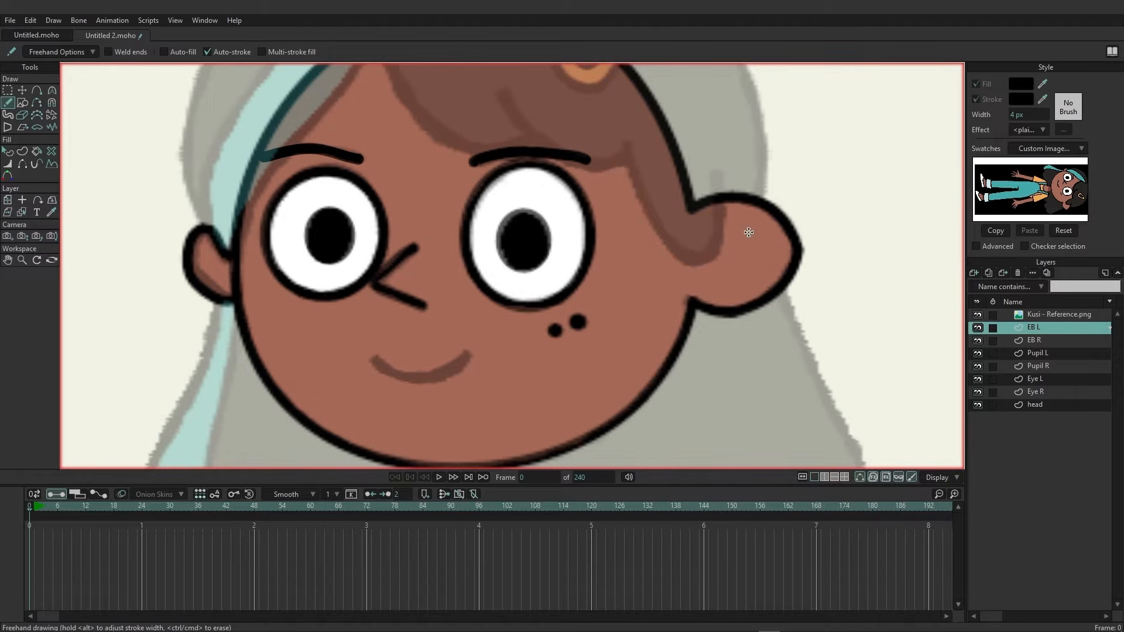
click(7, 90)
click(22, 90)
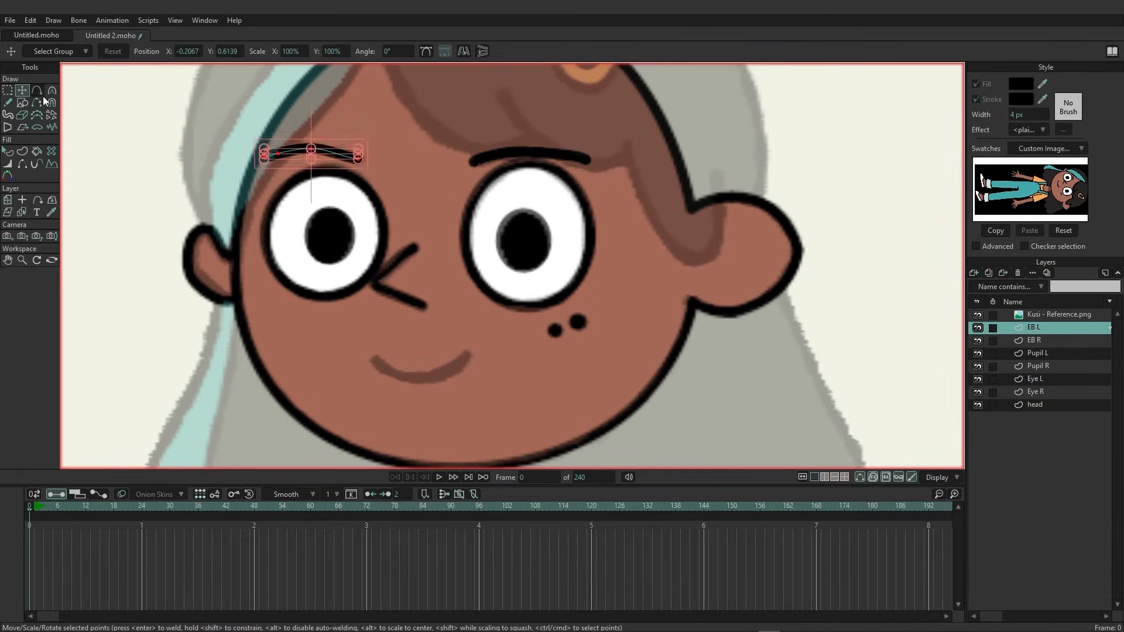
click(314, 150)
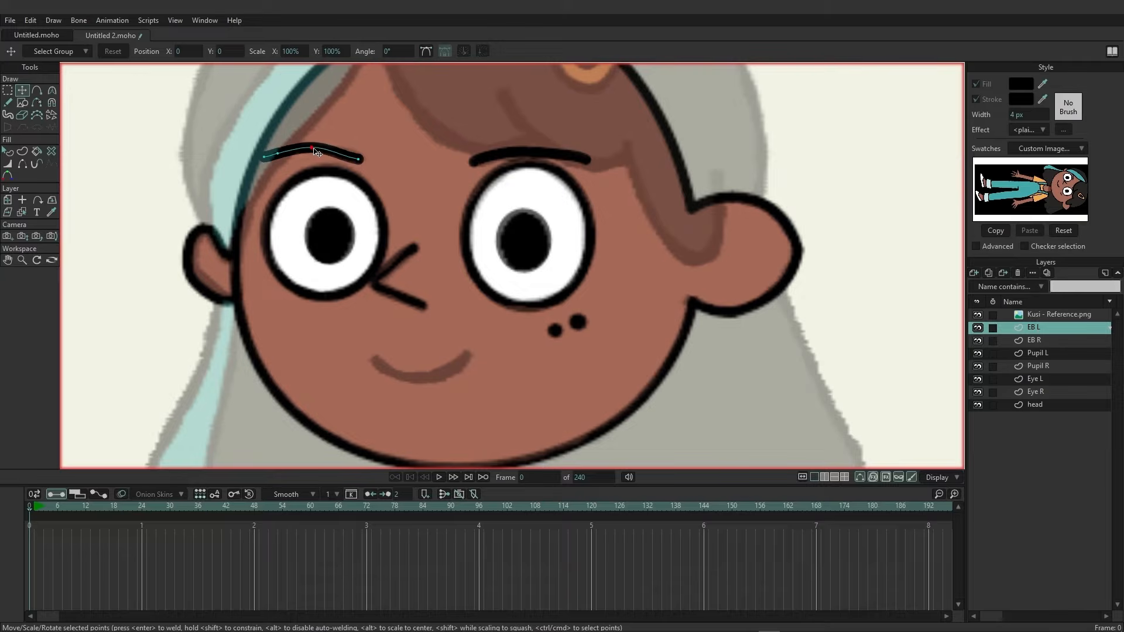
drag(358, 162, 371, 166)
key(Delete)
click(359, 159)
click(51, 91)
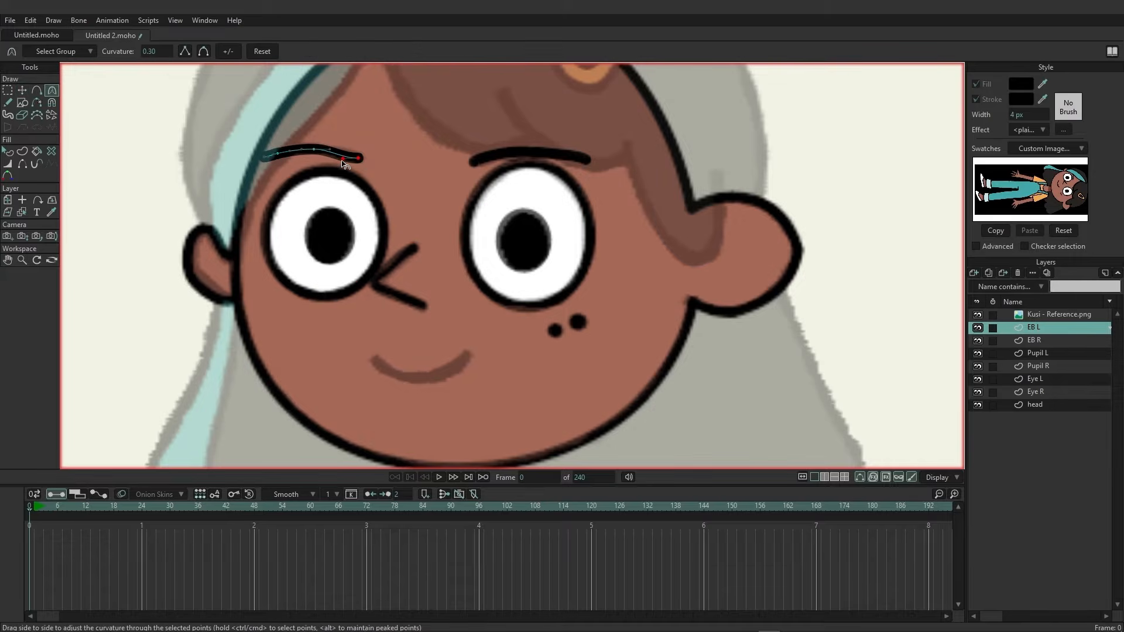
drag(343, 159, 340, 153)
On the EB R layer, delete the right eyebrow's end point and reshape its remaining points and curvature to match the reference.
click(1046, 344)
key(g)
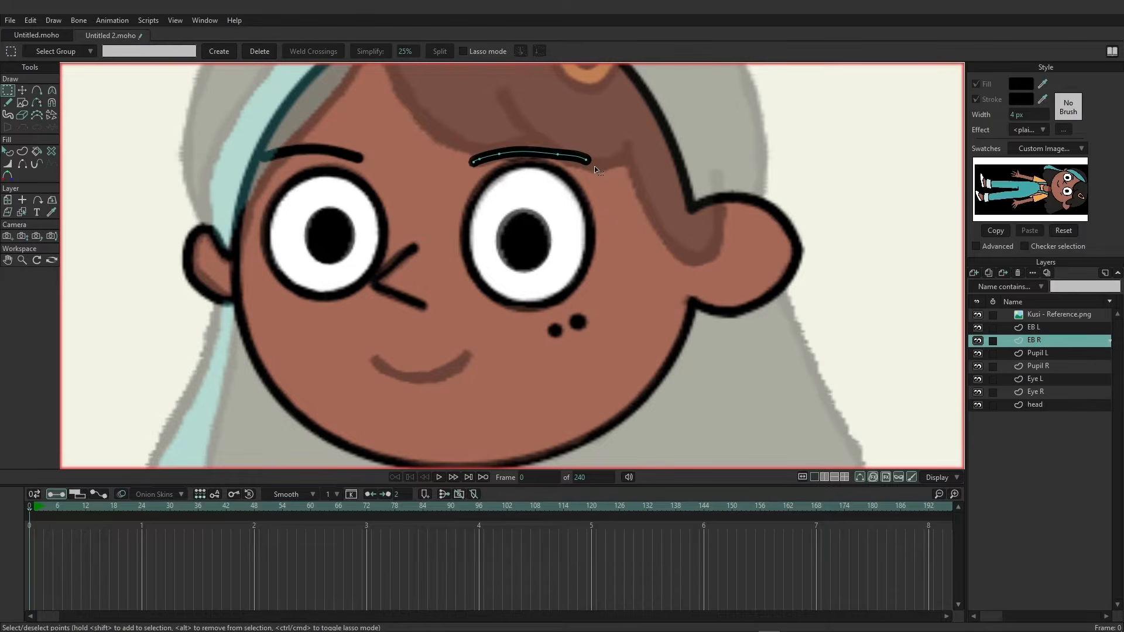
mouse_move(607, 175)
mouse_down()
mouse_move(583, 150)
mouse_move(585, 159)
mouse_up()
key(Delete)
click(22, 90)
drag(499, 154, 531, 155)
click(51, 91)
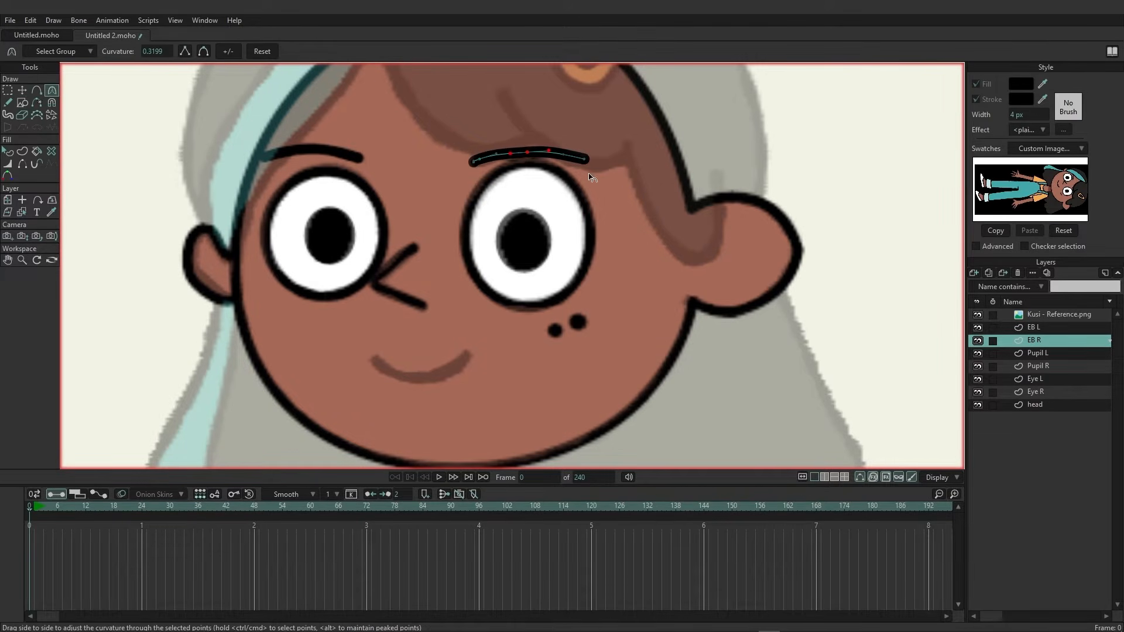
click(557, 156)
drag(549, 155, 549, 155)
click(7, 90)
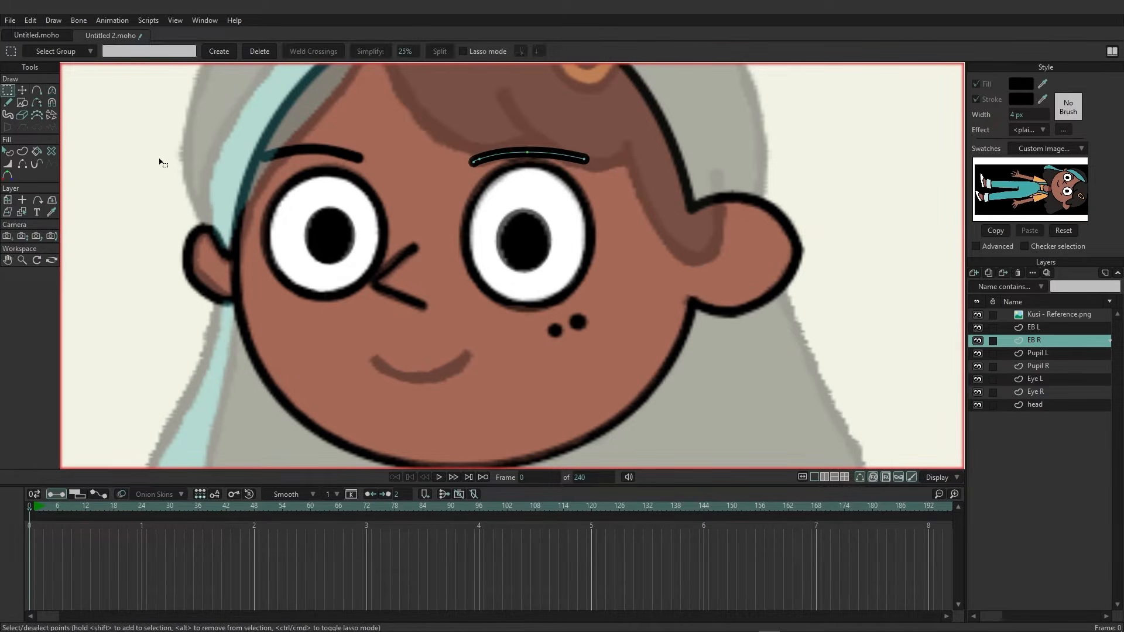
Add a new vector layer named mouth and draw the smile freehand over the reference.
click(974, 273)
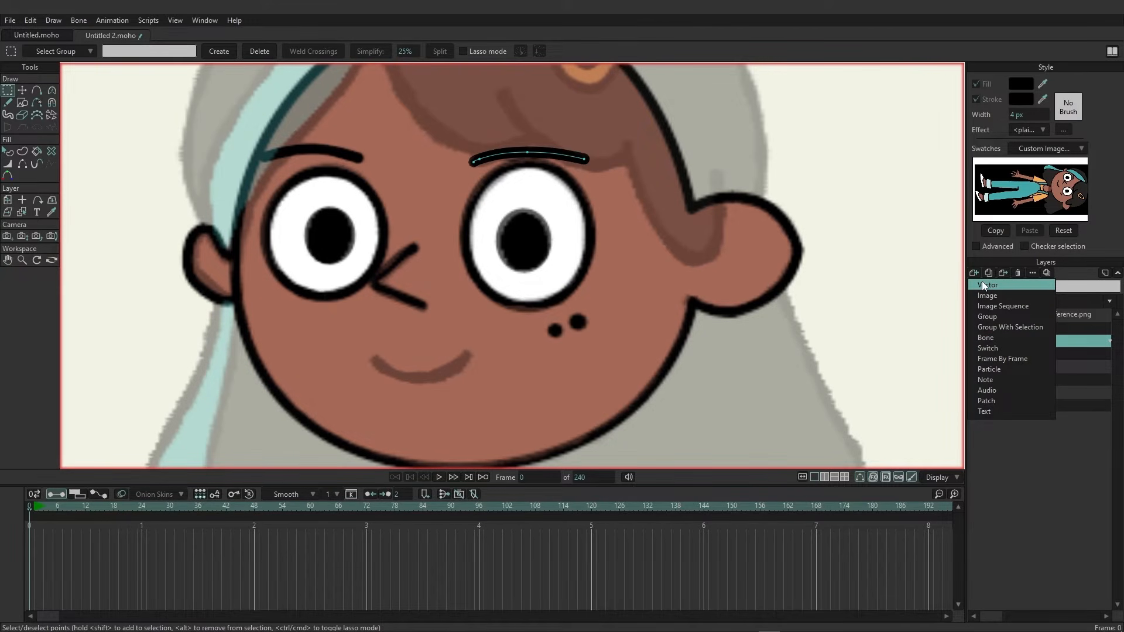
click(982, 284)
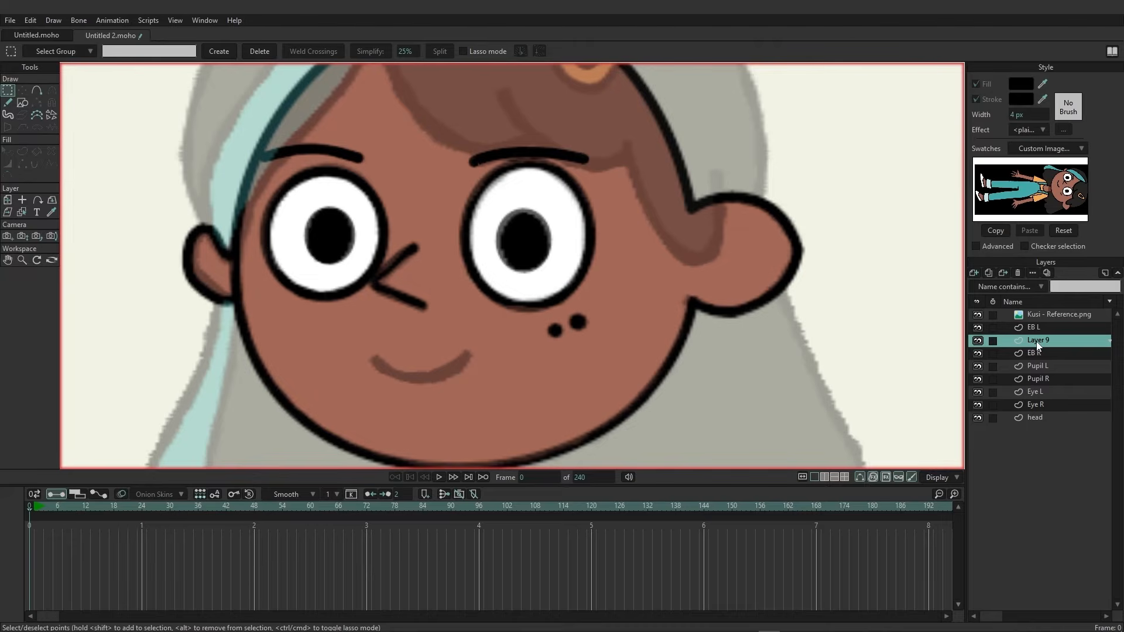
double_click(1039, 341)
text(mouth)
key(Return)
click(8, 102)
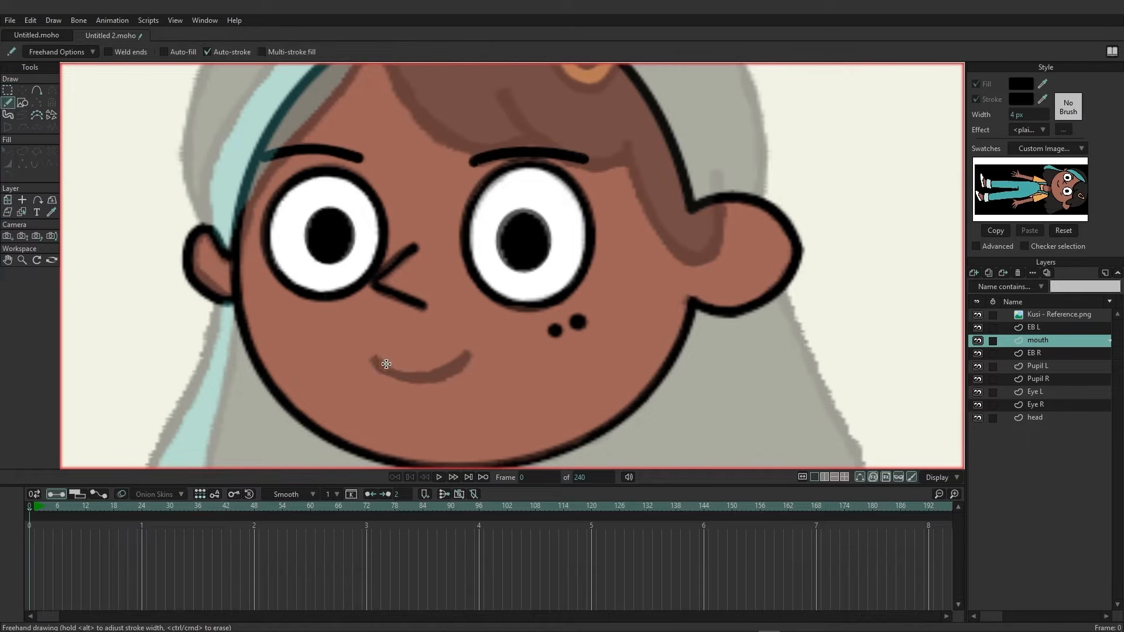
mouse_move(374, 358)
mouse_down()
mouse_move(422, 374)
mouse_move(474, 355)
mouse_up()
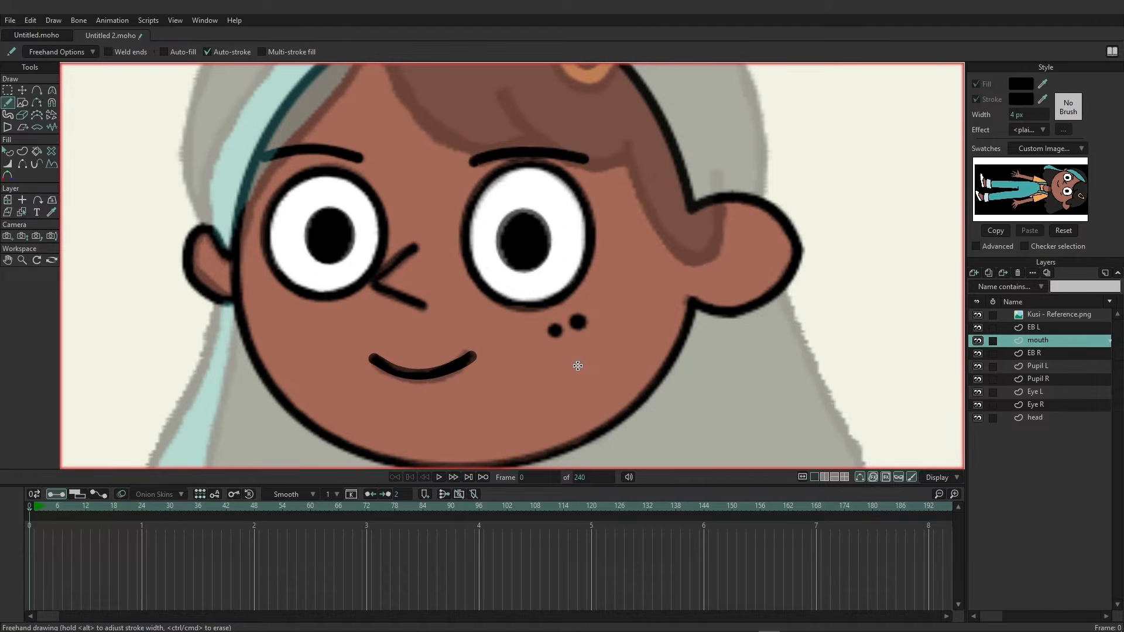
Move the mouth layer down in the layer stack so it sits just above head.
scroll(577, 365, down, 3)
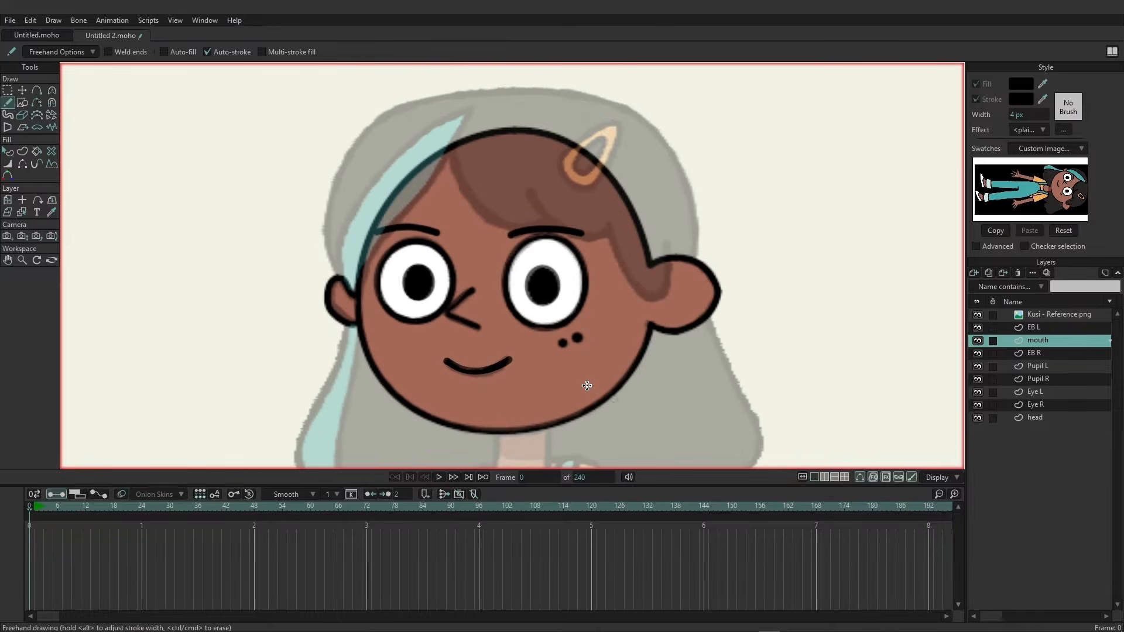
drag(518, 352, 480, 316)
scroll(497, 281, down, 2)
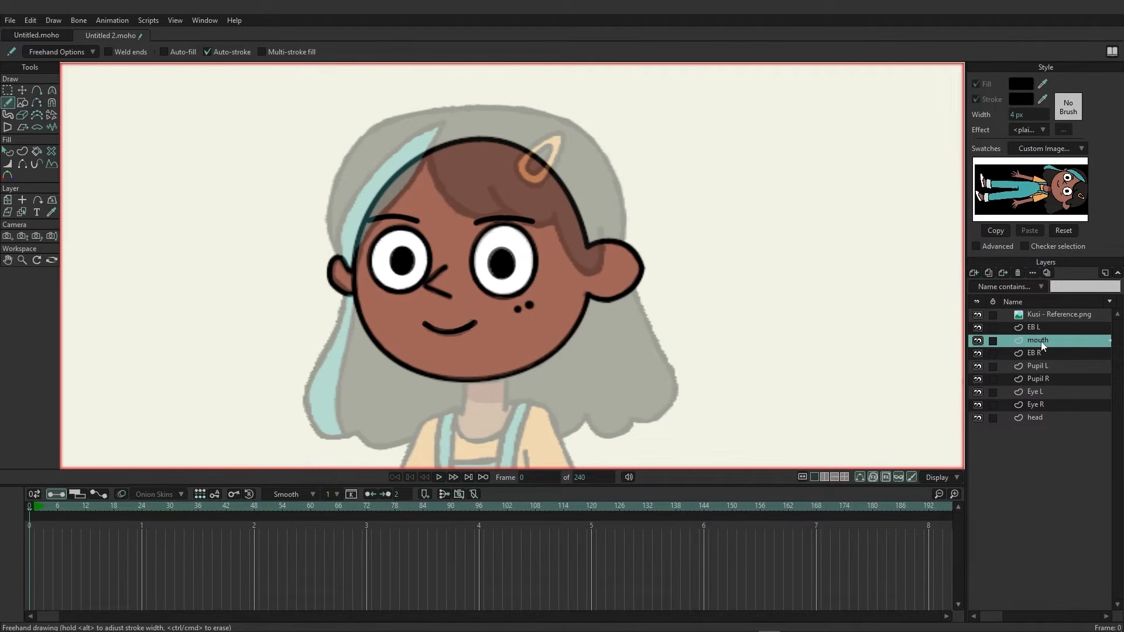
drag(1041, 341, 1051, 406)
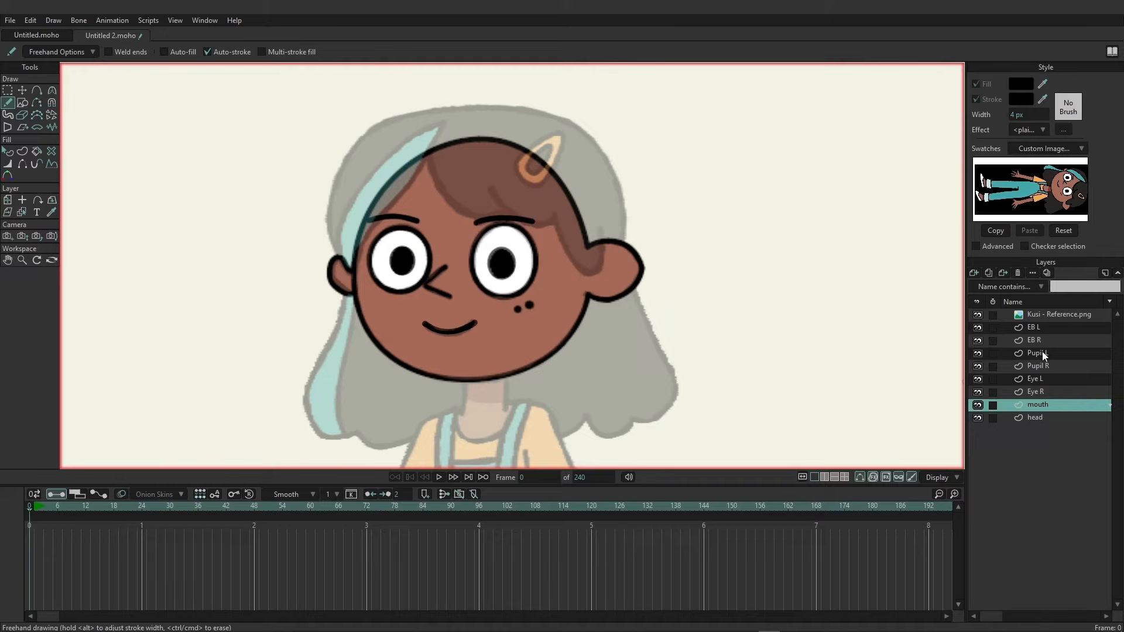
Add a new vector layer above EB L and name it top hair.
click(1041, 327)
click(973, 273)
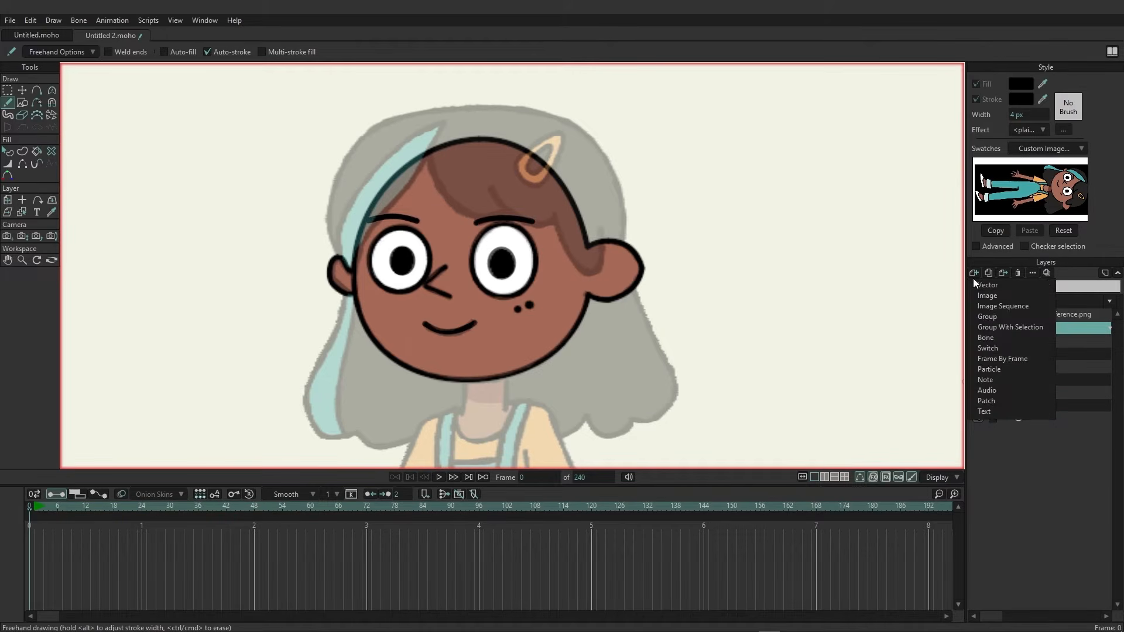
click(981, 285)
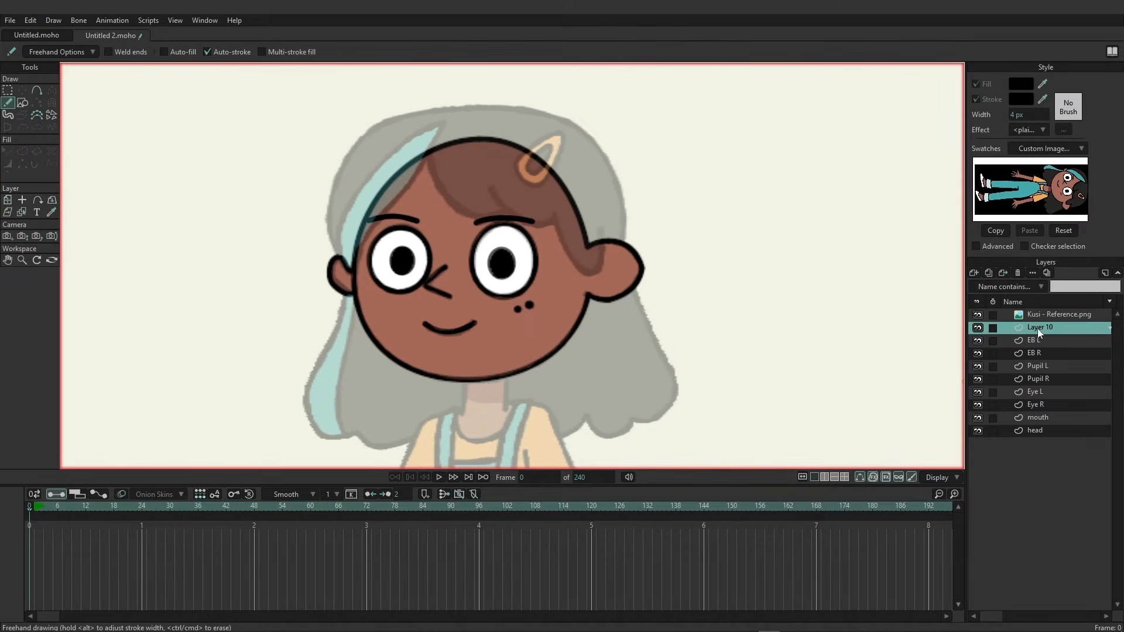
double_click(1039, 329)
text(top hair)
key(Return)
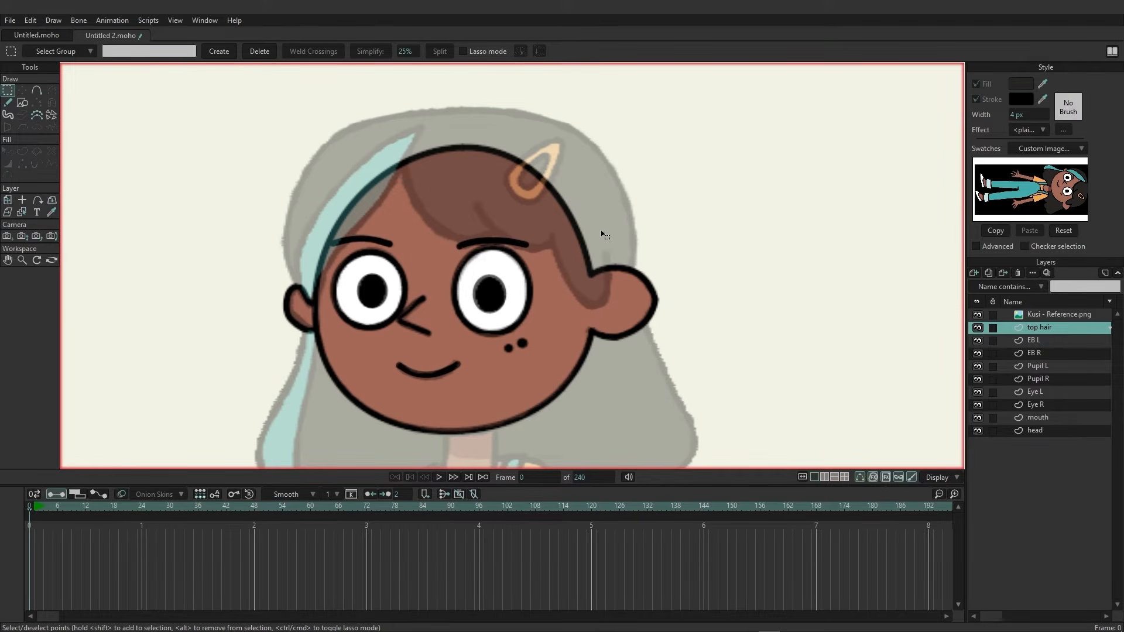
Set the shape brush radius to 0.05 and paint the top hair shape over the reference.
click(9, 115)
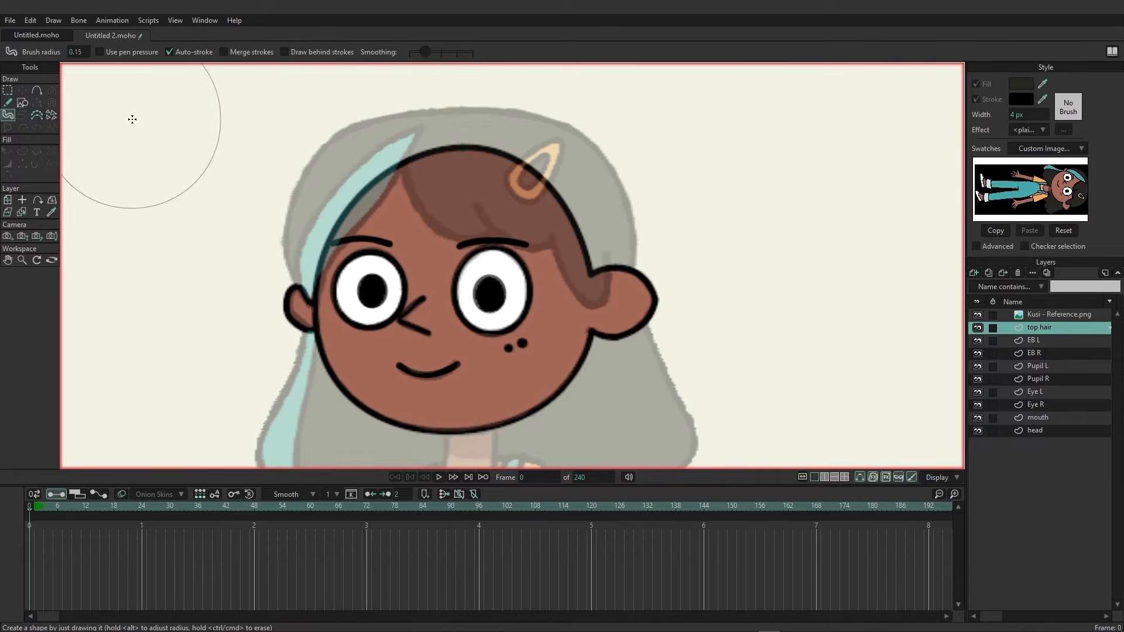
drag(79, 50, 74, 47)
click(79, 52)
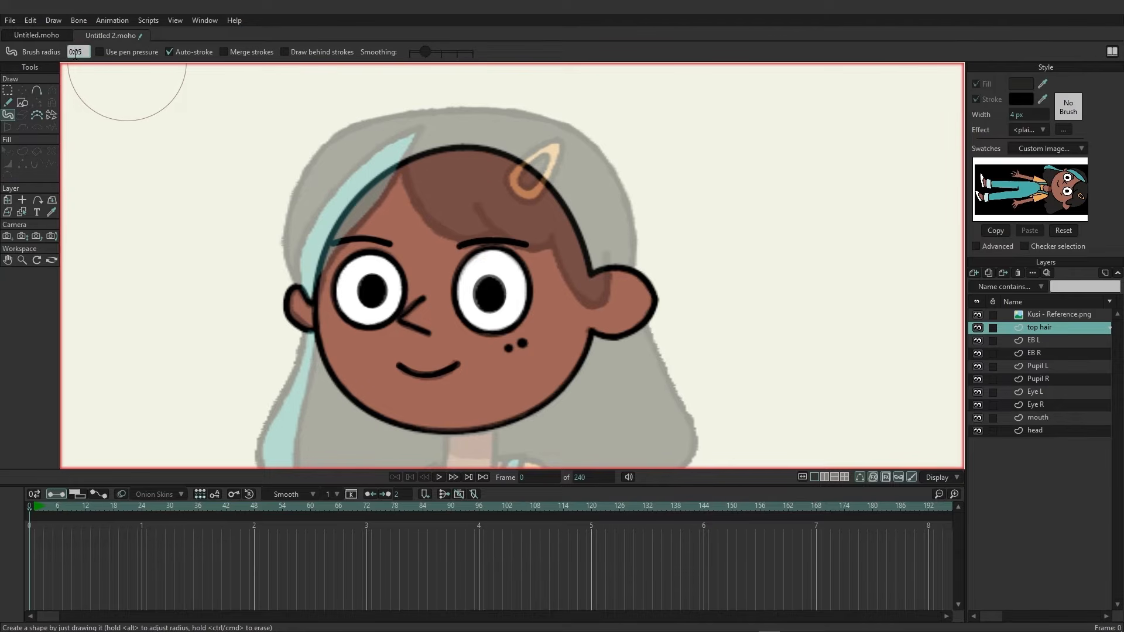
key(Return)
mouse_move(432, 162)
mouse_down()
mouse_move(461, 207)
mouse_move(498, 200)
mouse_move(532, 219)
mouse_move(554, 206)
mouse_move(586, 280)
mouse_move(551, 178)
mouse_move(452, 158)
mouse_move(422, 139)
mouse_move(375, 167)
mouse_move(299, 270)
mouse_move(332, 159)
mouse_move(387, 129)
mouse_move(549, 146)
mouse_move(587, 180)
mouse_move(568, 158)
mouse_move(610, 255)
mouse_up()
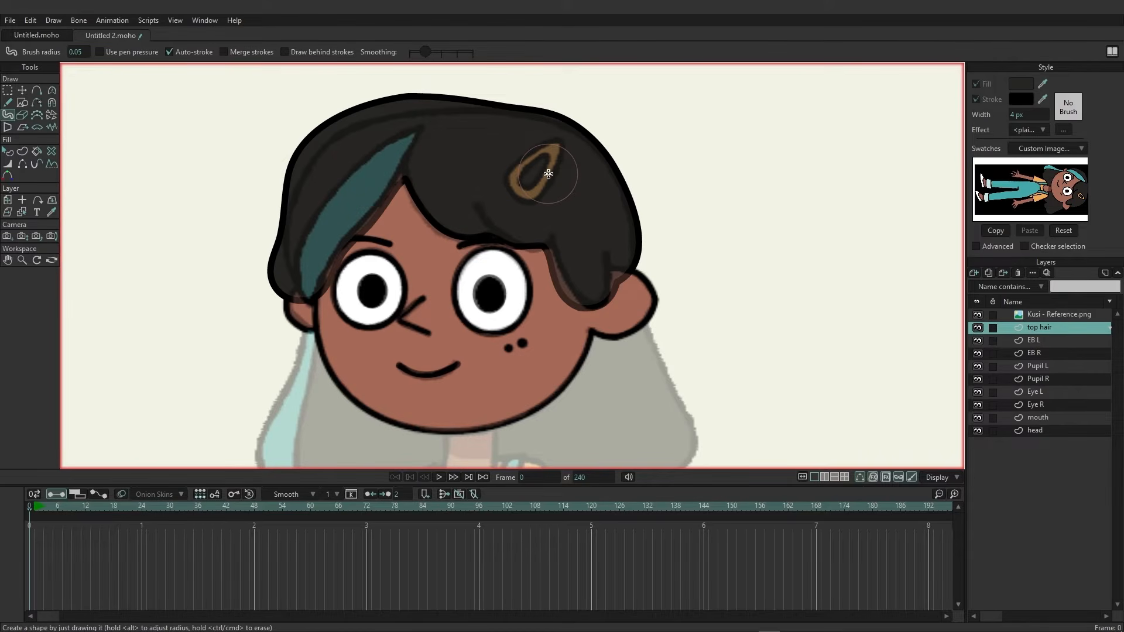
Delete a point at the top of the hair shape and move the crown points to smooth its outline.
click(21, 90)
click(193, 116)
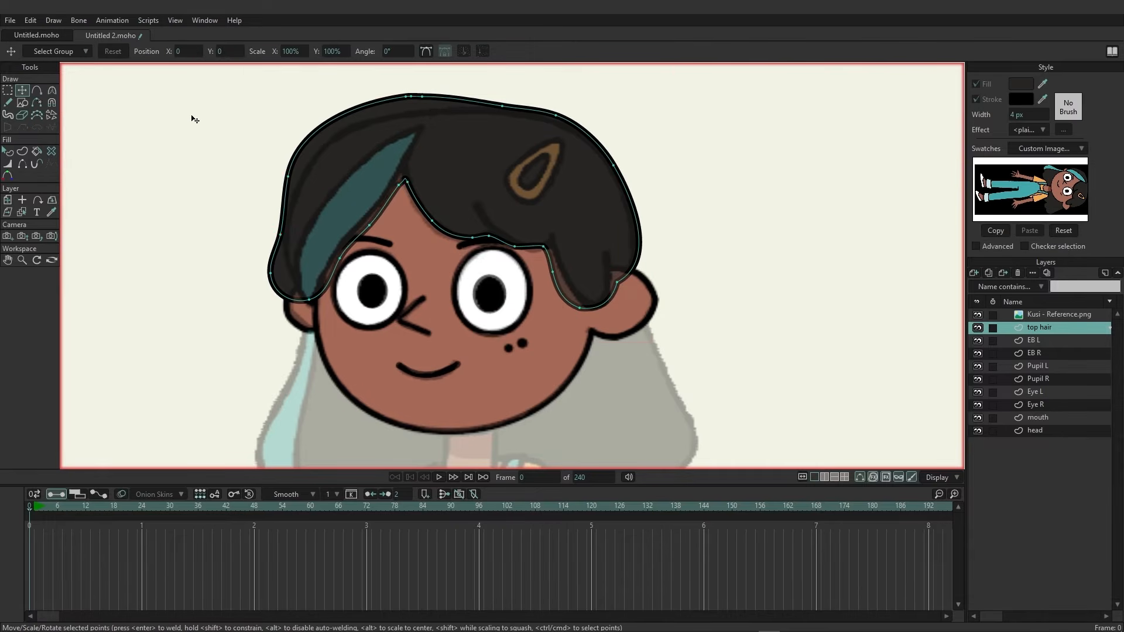
drag(291, 184, 412, 97)
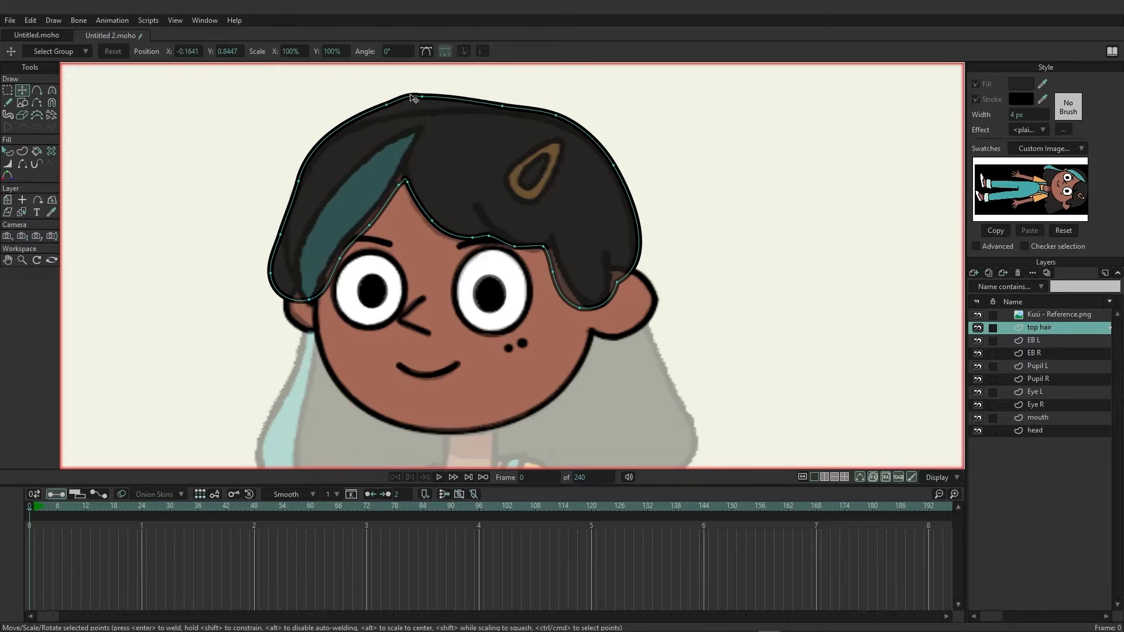
key(Delete)
drag(386, 105, 429, 109)
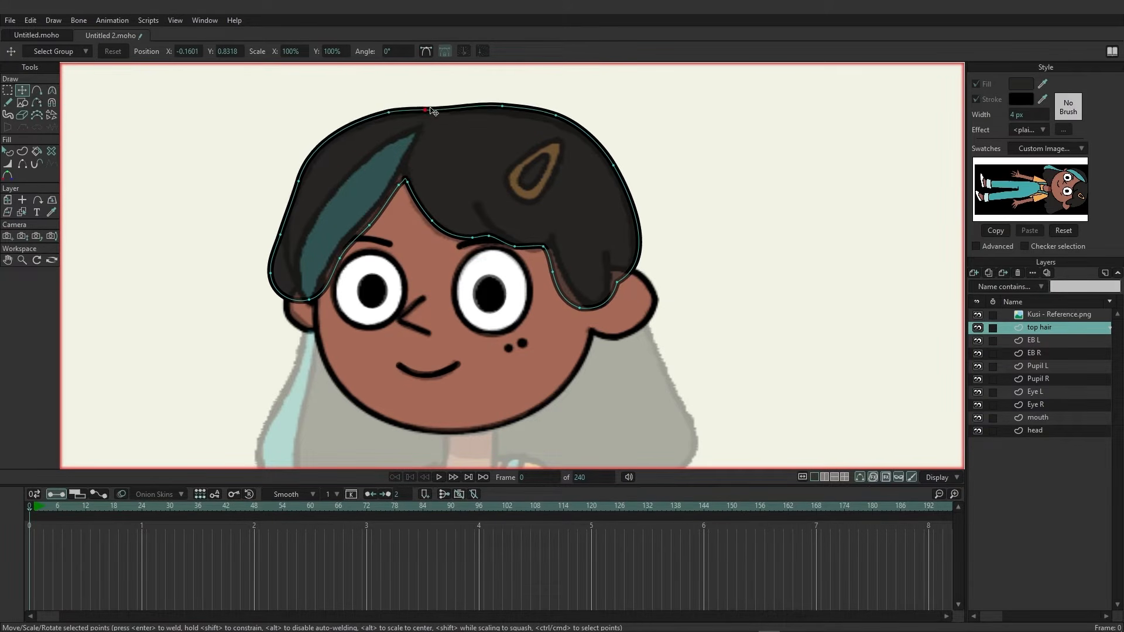
drag(508, 106, 554, 121)
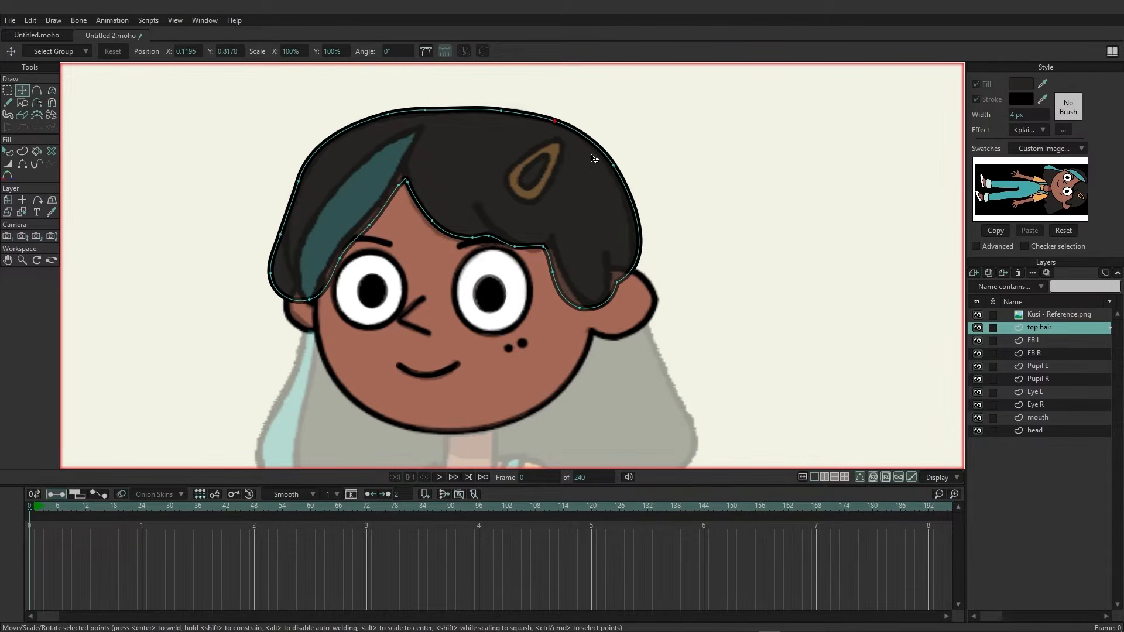
Move points along the hair's lower edges on both sides to follow the reference.
drag(622, 287, 615, 278)
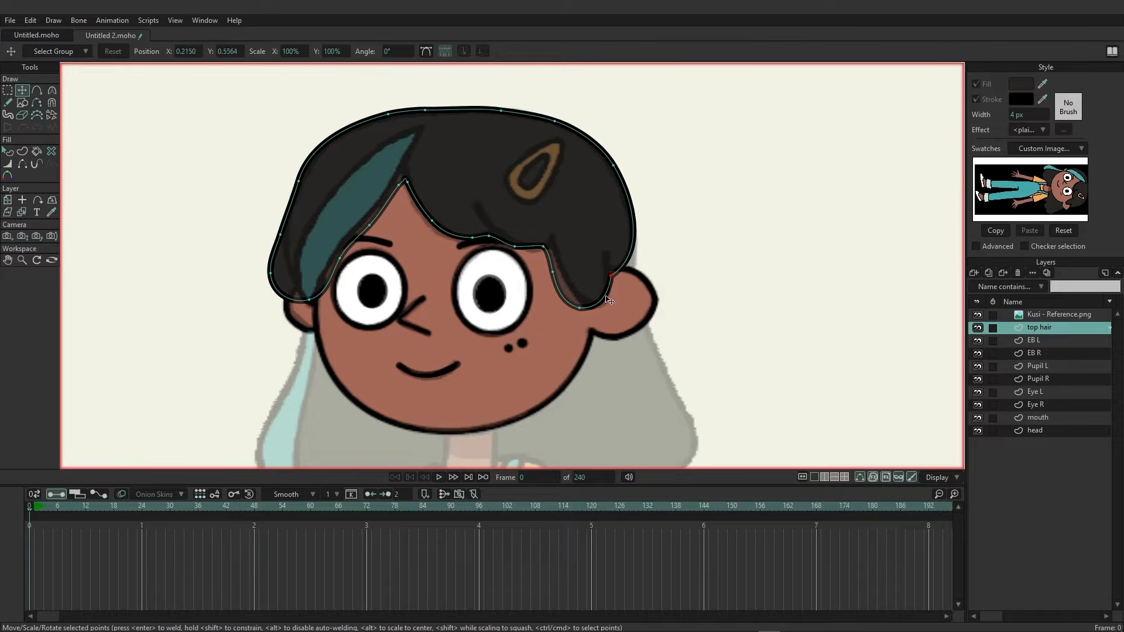
drag(586, 314, 601, 314)
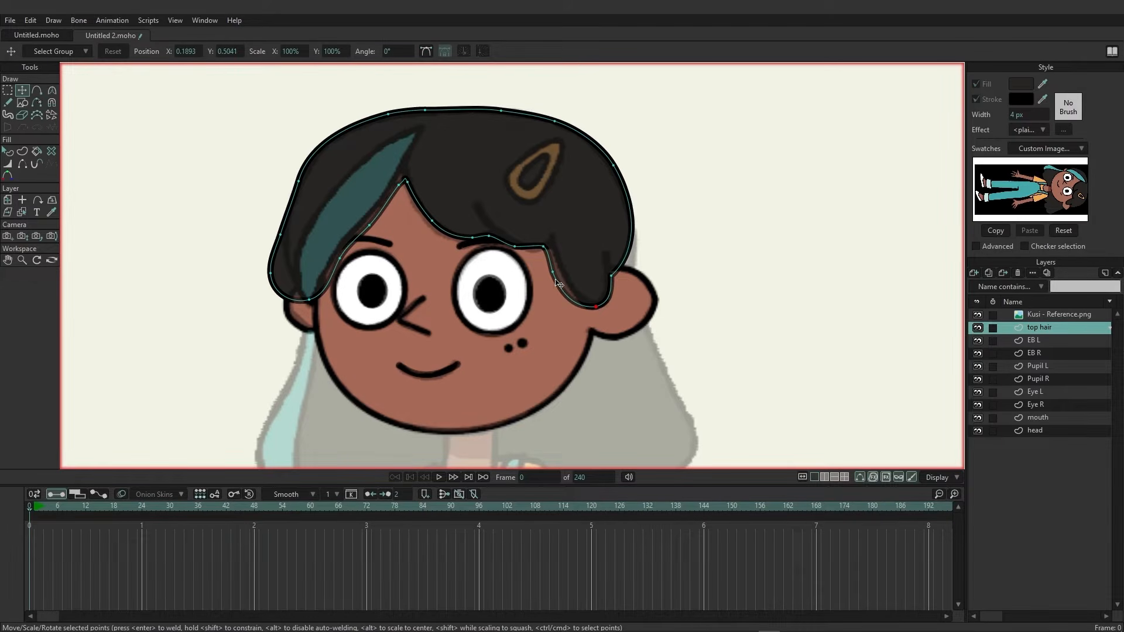
drag(552, 272, 562, 271)
click(338, 259)
drag(338, 263, 334, 262)
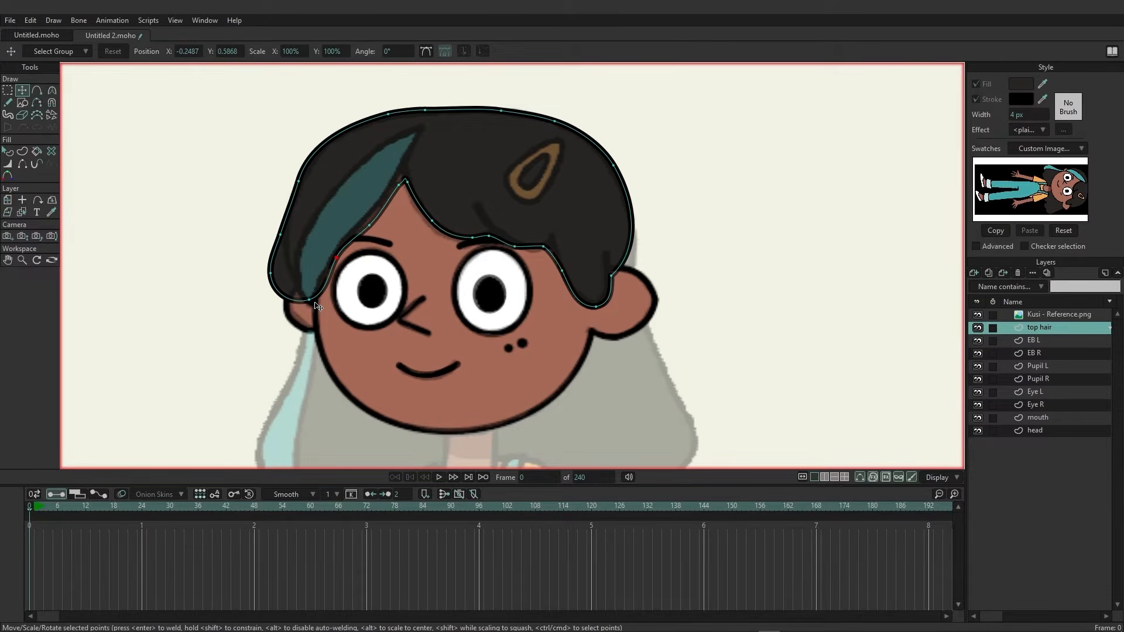
drag(271, 272, 290, 274)
drag(281, 233, 287, 233)
Turn off multi-stroke fill and draw a hair strand line freehand across the bangs.
click(22, 151)
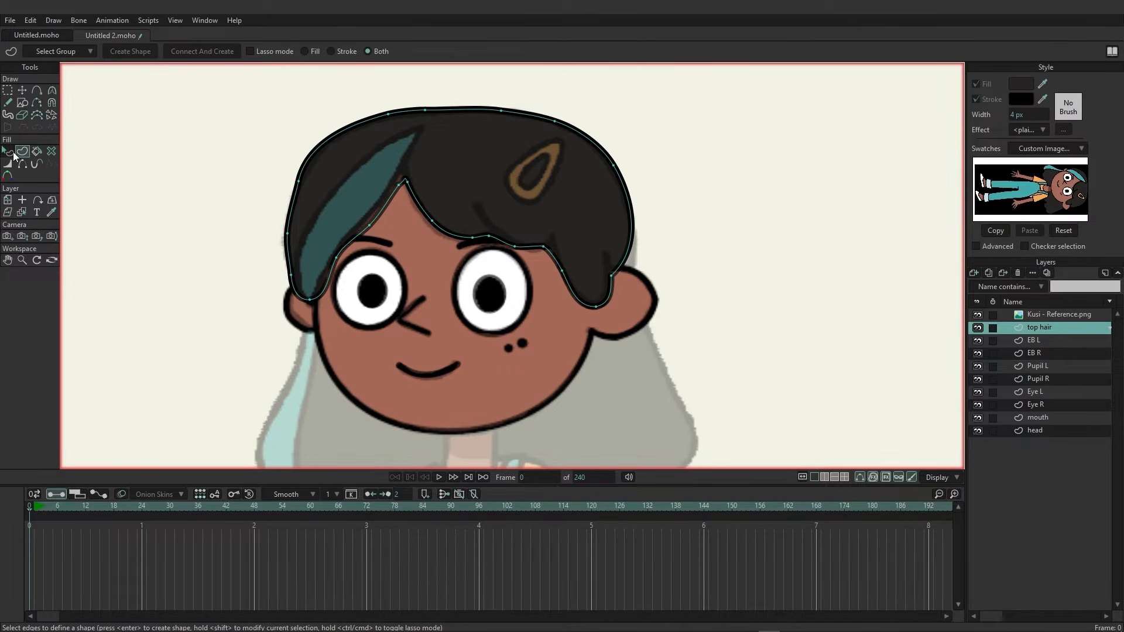
click(12, 102)
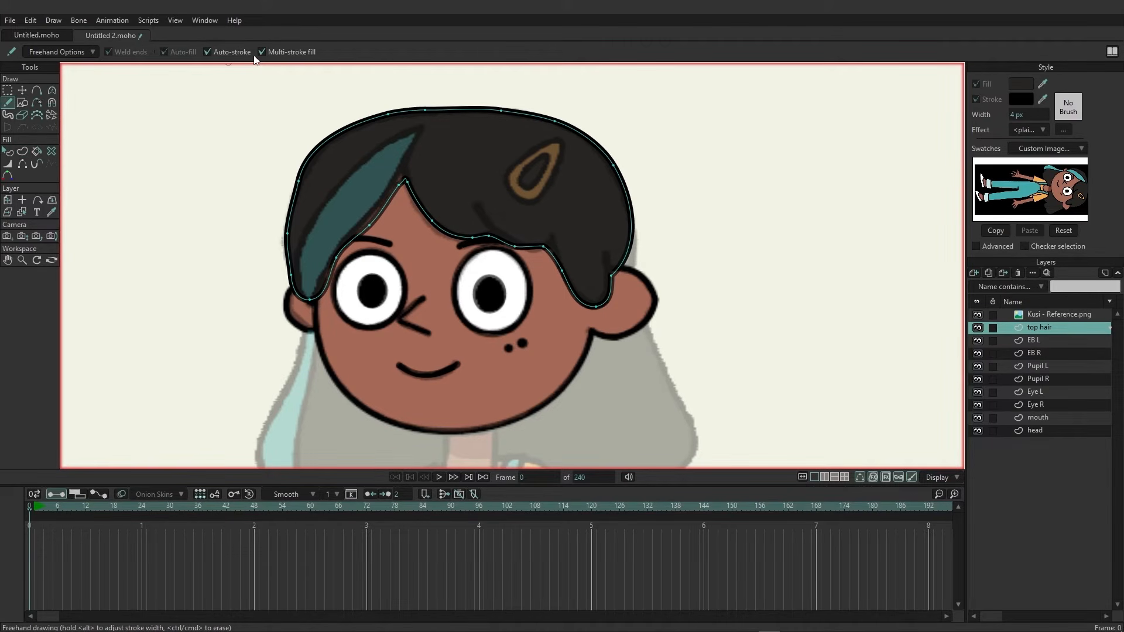
click(272, 51)
mouse_move(475, 203)
mouse_down()
mouse_move(517, 249)
mouse_move(556, 248)
mouse_move(567, 277)
mouse_move(607, 255)
mouse_move(611, 284)
mouse_up()
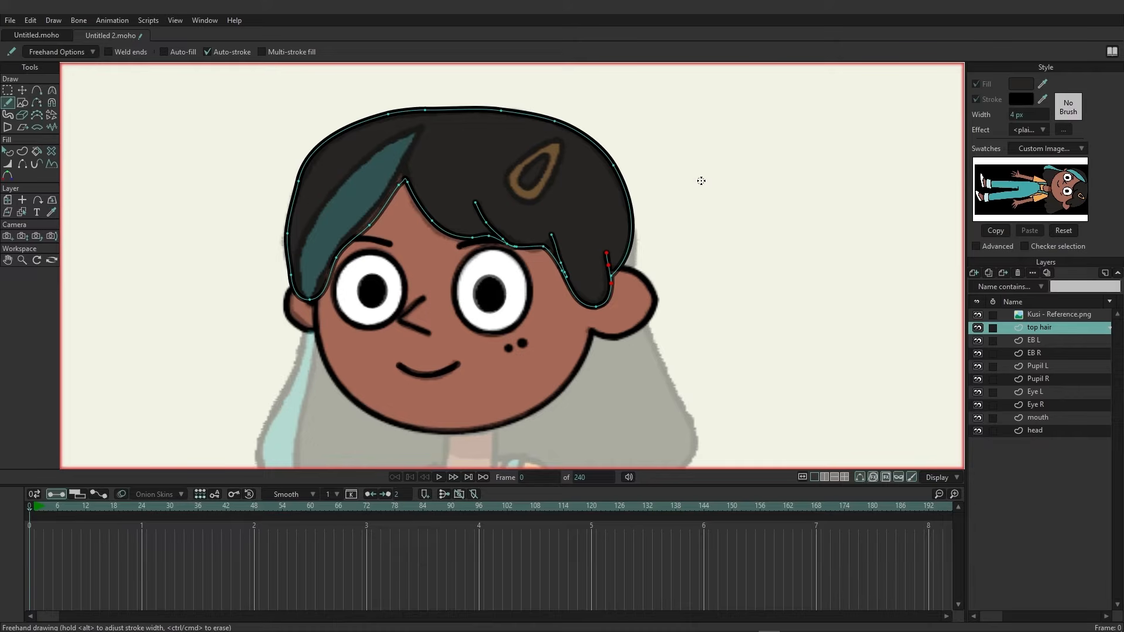
click(8, 91)
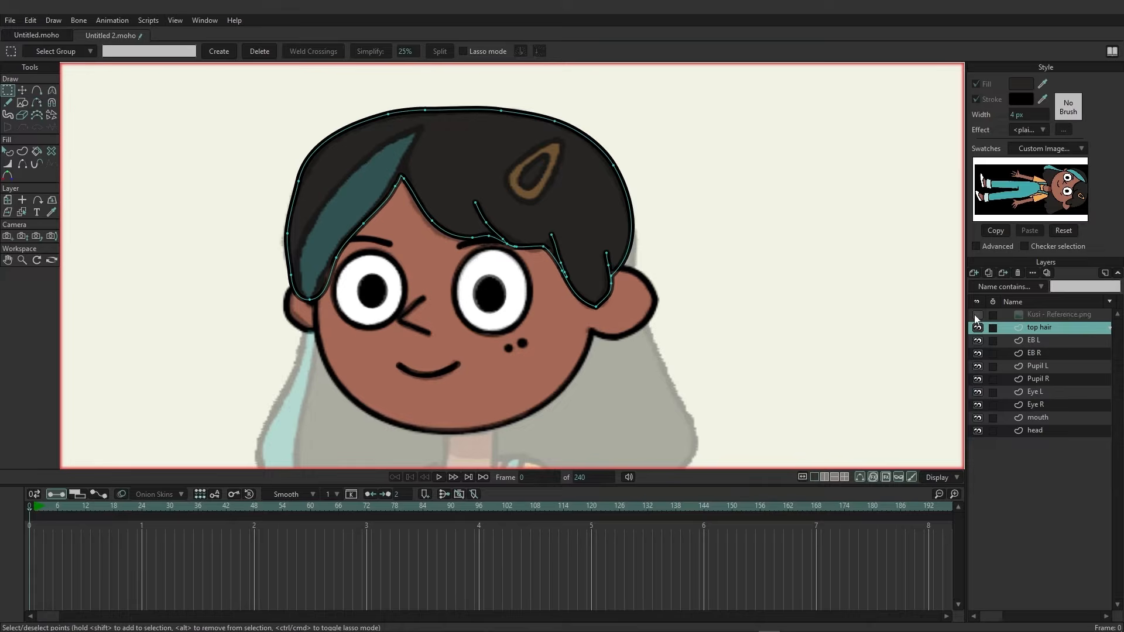
click(977, 315)
drag(748, 326, 712, 250)
Add a new vector layer, move it below head, and name it back hair.
scroll(740, 241, down, 3)
click(1044, 431)
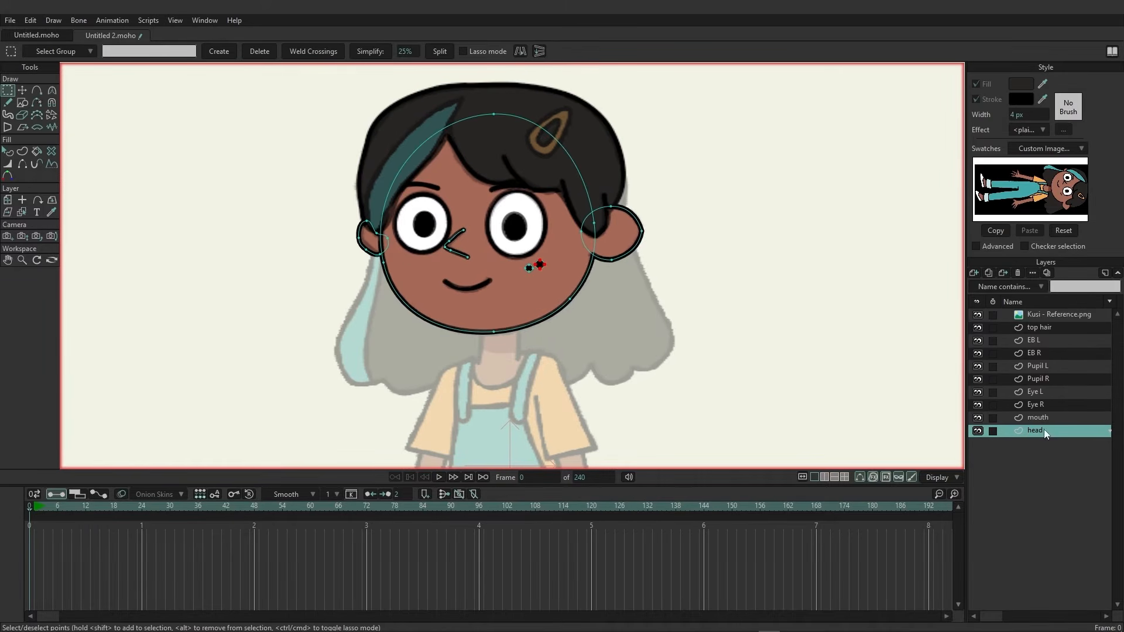
click(972, 273)
click(980, 285)
drag(1051, 430, 1051, 445)
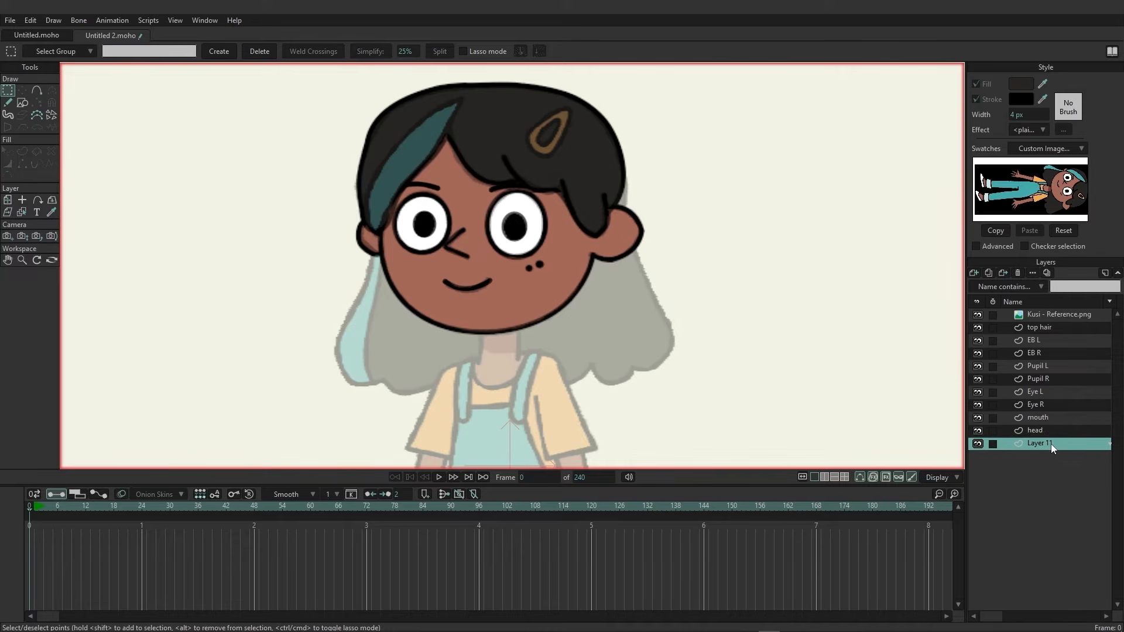
double_click(1051, 444)
text(back haie)
key(BackSpace)
text(r)
key(Return)
Outline the back hair with the Add Point tool, tracing around the long hair in the reference.
click(42, 93)
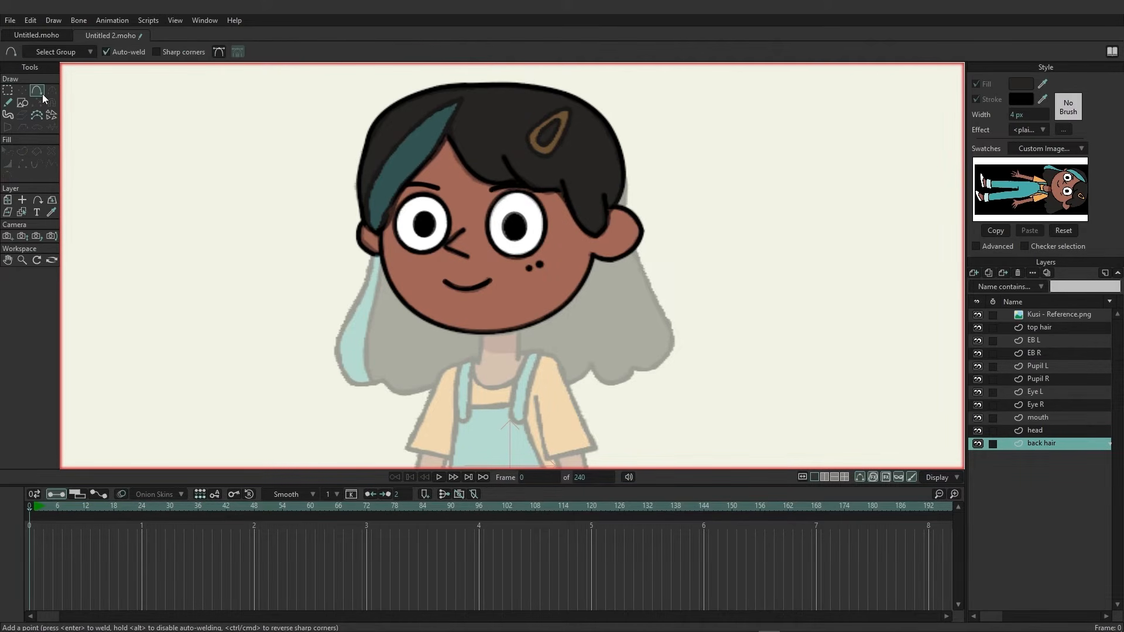
drag(364, 310, 325, 275)
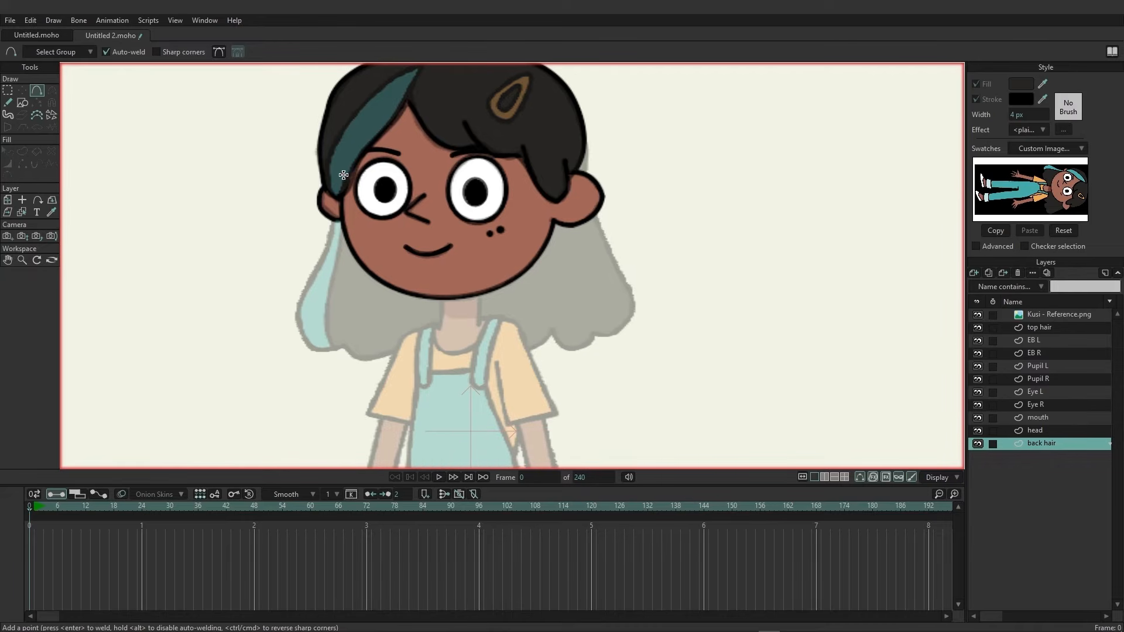
drag(351, 160, 336, 220)
mouse_move(316, 281)
mouse_down()
mouse_move(297, 326)
mouse_move(312, 347)
mouse_move(371, 361)
mouse_move(428, 343)
mouse_move(449, 356)
mouse_move(512, 353)
mouse_move(540, 350)
mouse_move(534, 338)
mouse_move(552, 332)
mouse_move(579, 348)
mouse_move(629, 320)
mouse_move(632, 300)
mouse_move(589, 201)
mouse_up()
drag(611, 130, 627, 289)
mouse_move(603, 356)
mouse_down()
mouse_move(601, 279)
mouse_move(552, 249)
mouse_move(420, 248)
mouse_move(369, 316)
mouse_up()
drag(653, 289, 655, 121)
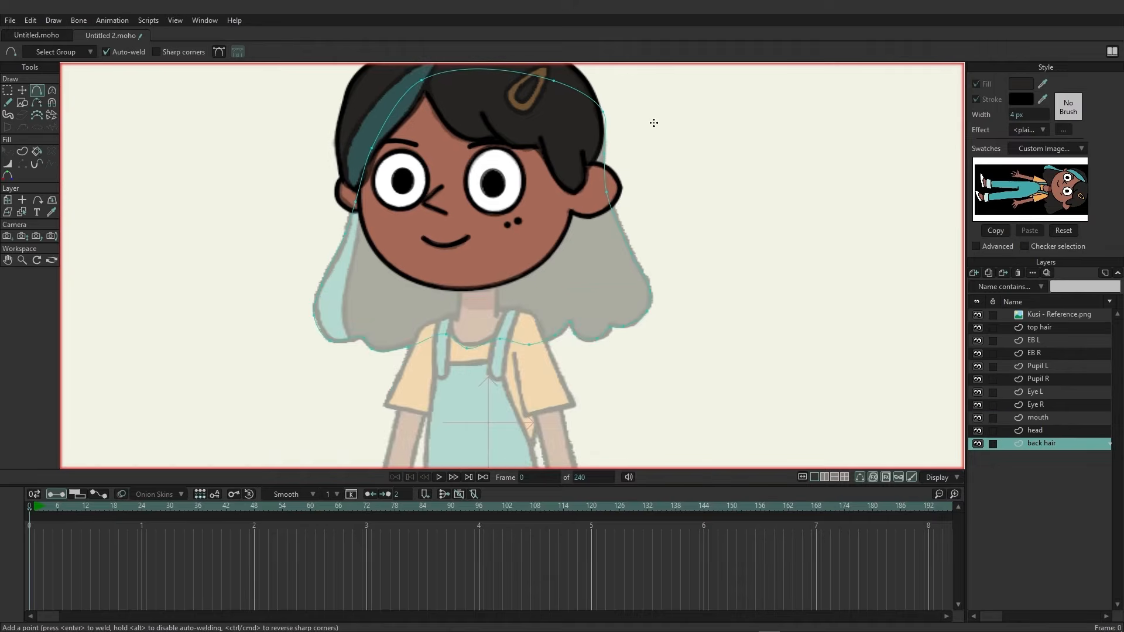
scroll(631, 172, down, 1)
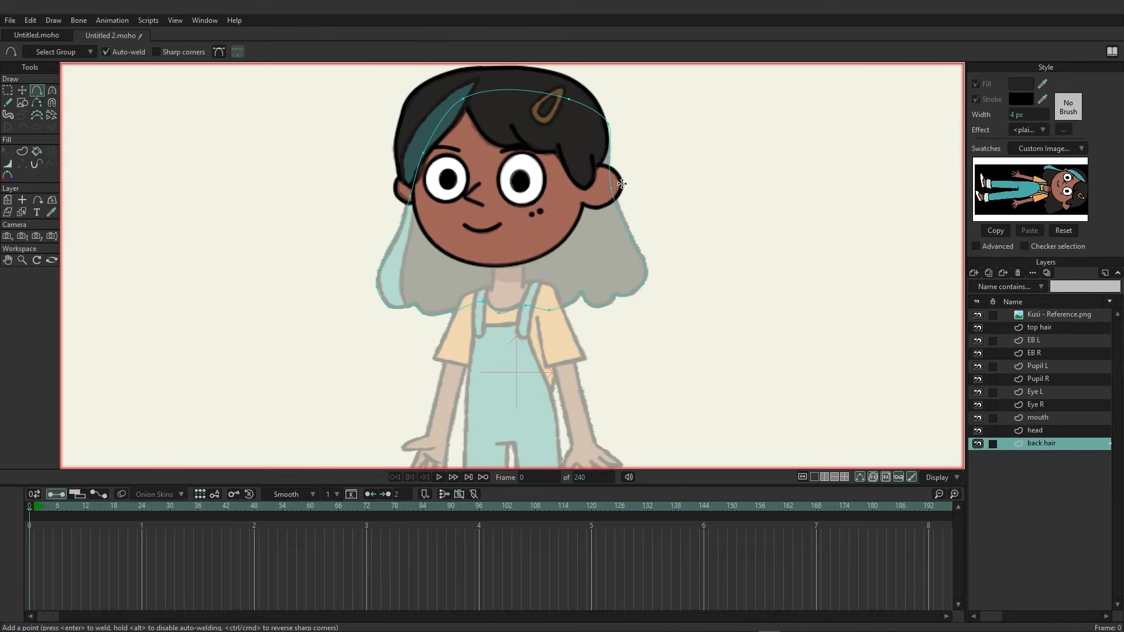
click(24, 153)
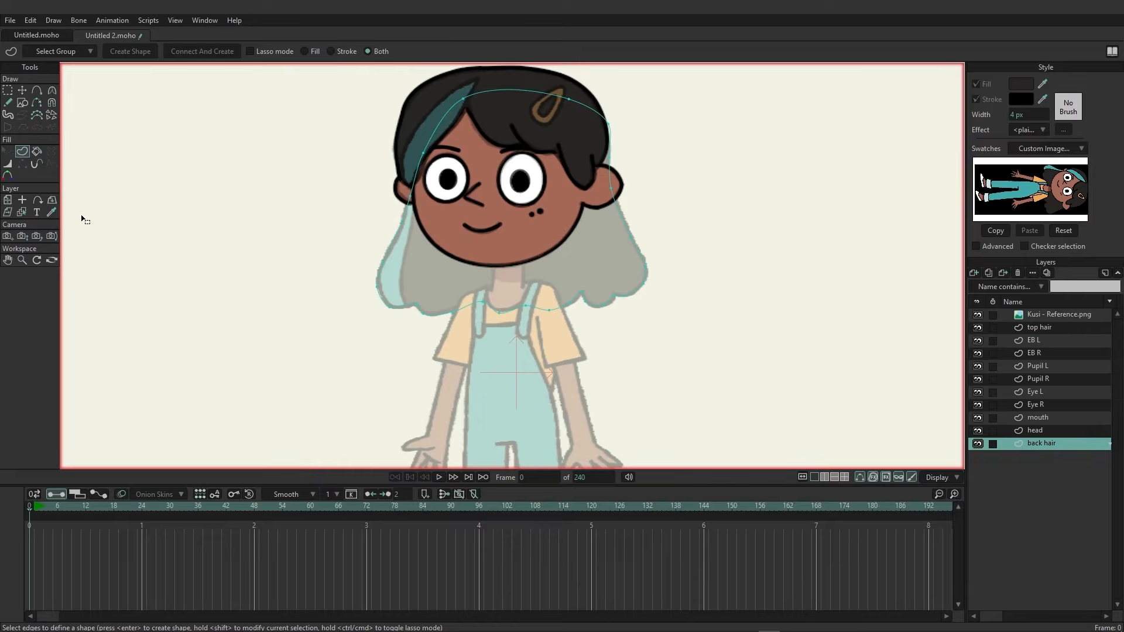
Select all edges of the back hair outline and create a filled shape from them.
key(ctrl+a)
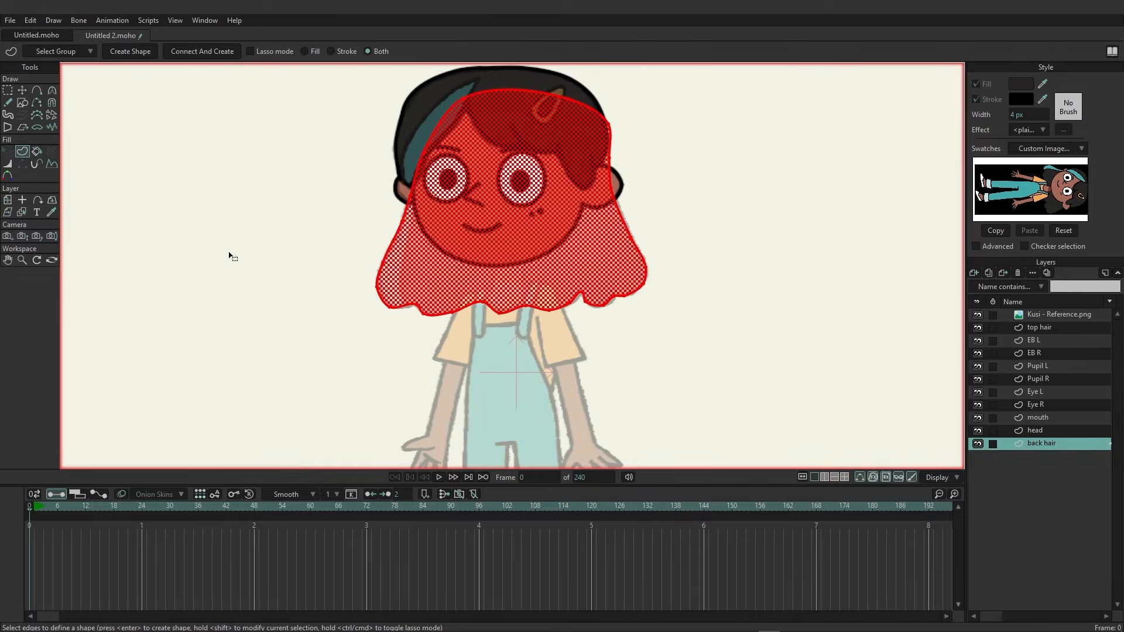
click(133, 50)
click(8, 91)
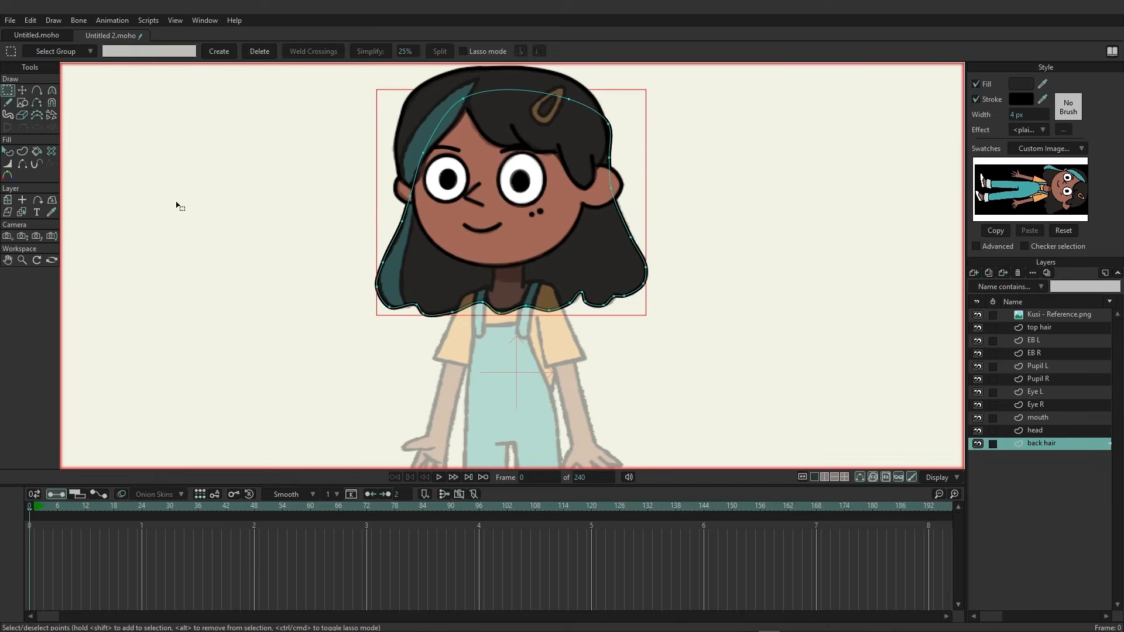
Toggle the reference image's visibility to compare the traced head against it.
drag(281, 239, 265, 271)
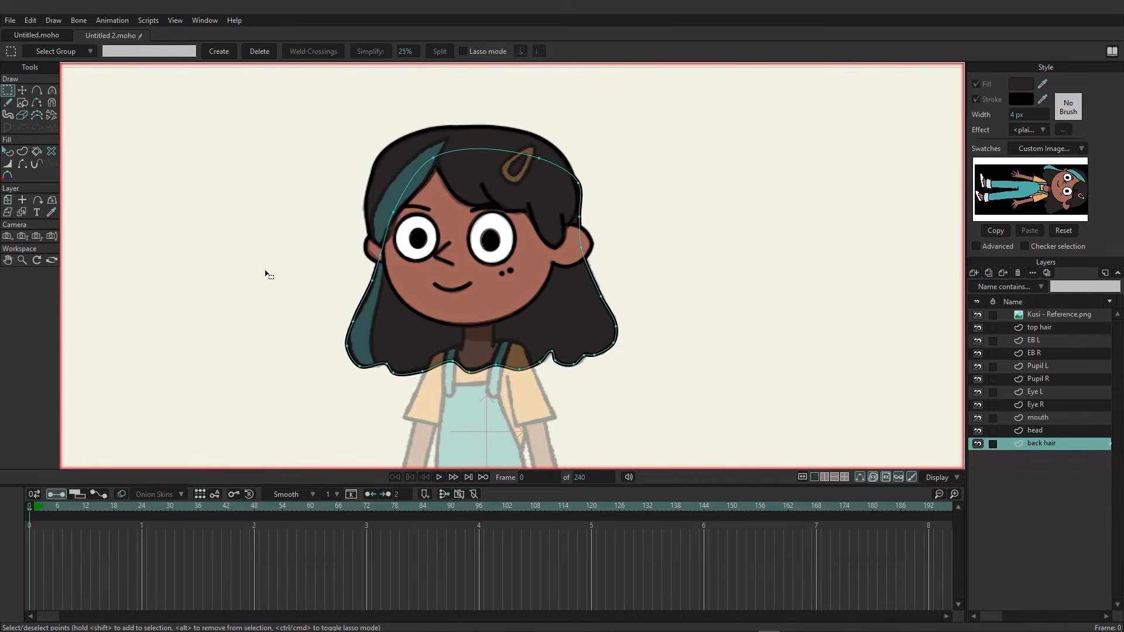
click(976, 315)
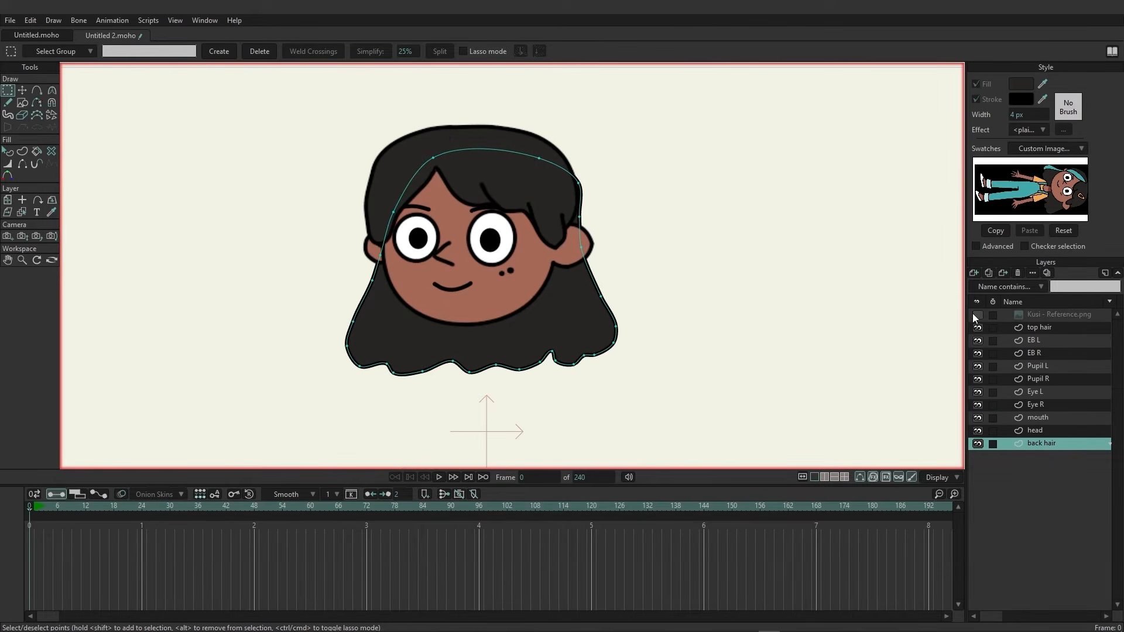
click(976, 315)
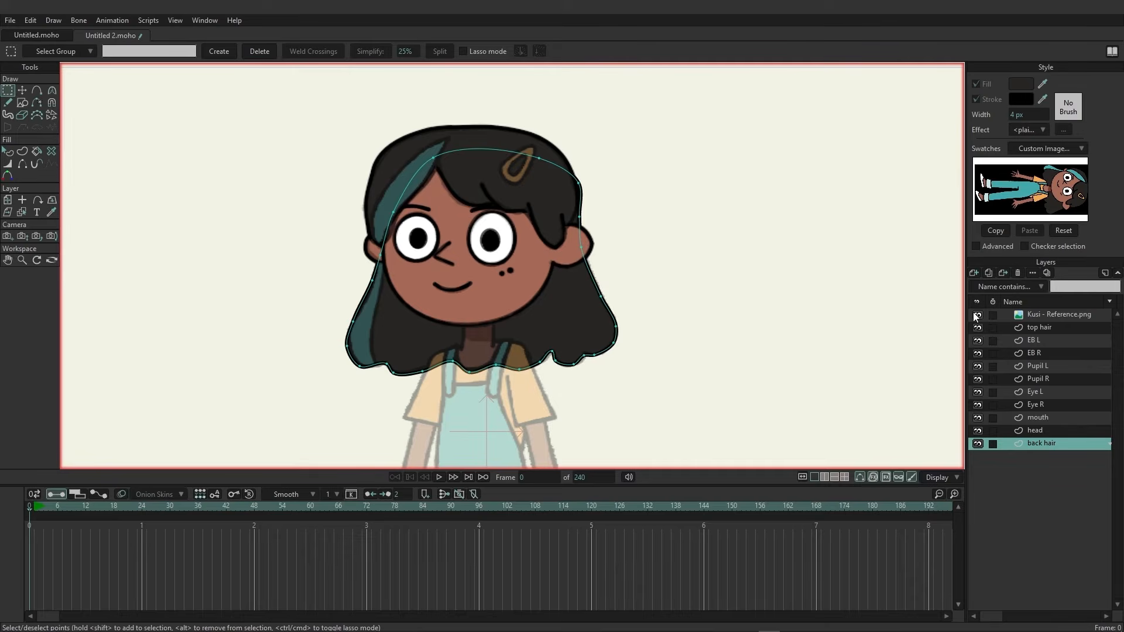
click(976, 315)
click(976, 315)
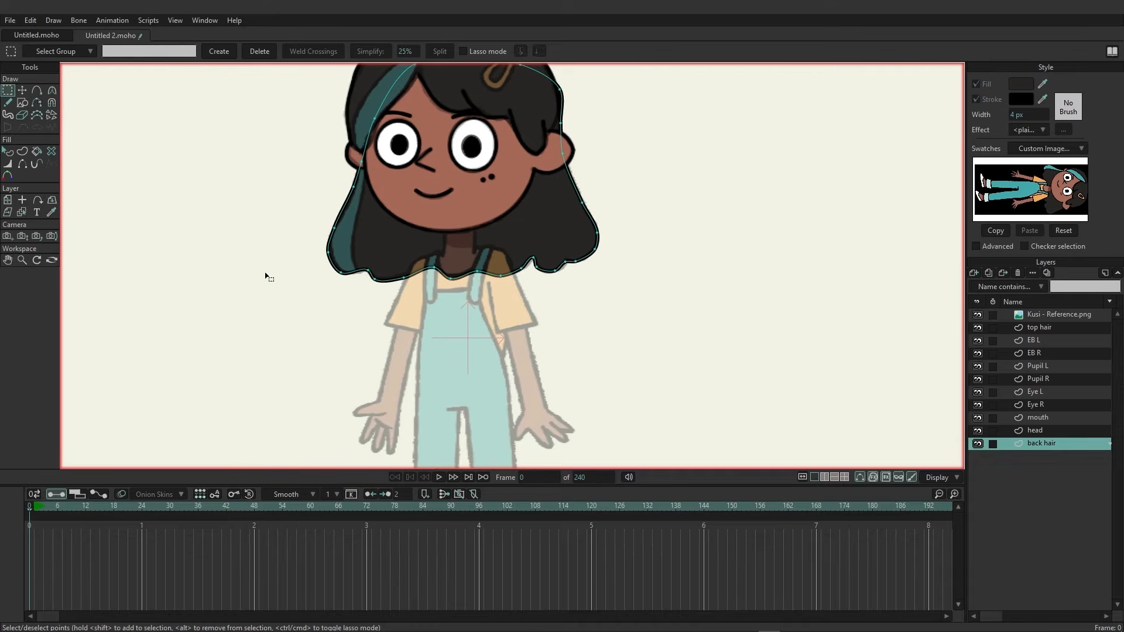
Group all the head layers together and name the group head.
drag(265, 274, 258, 168)
scroll(248, 264, up, 1)
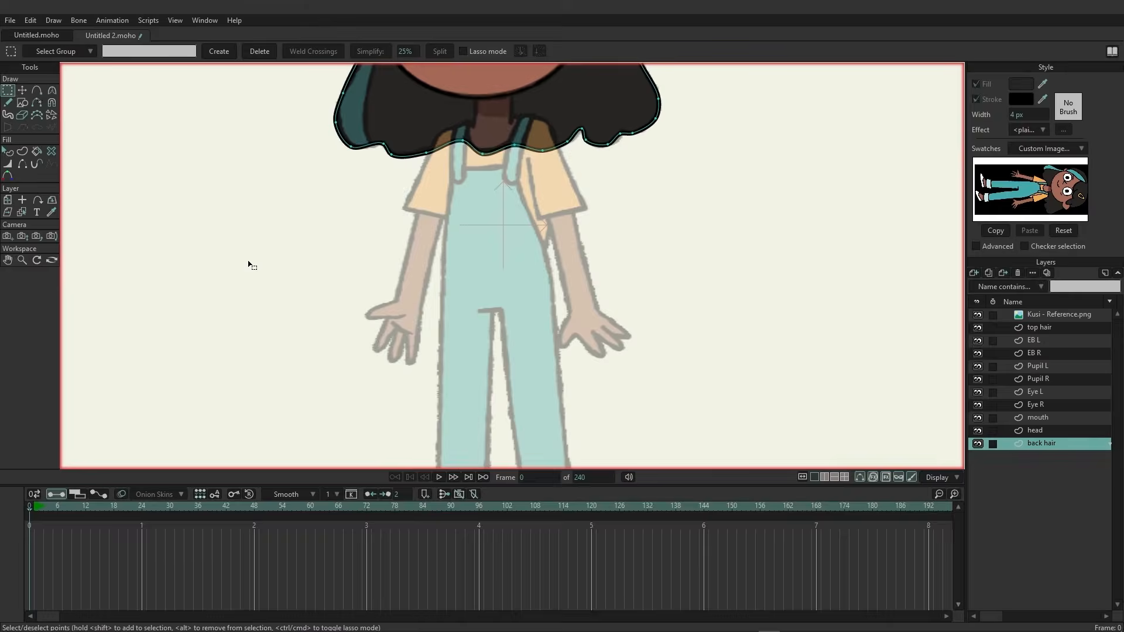
scroll(248, 264, down, 2)
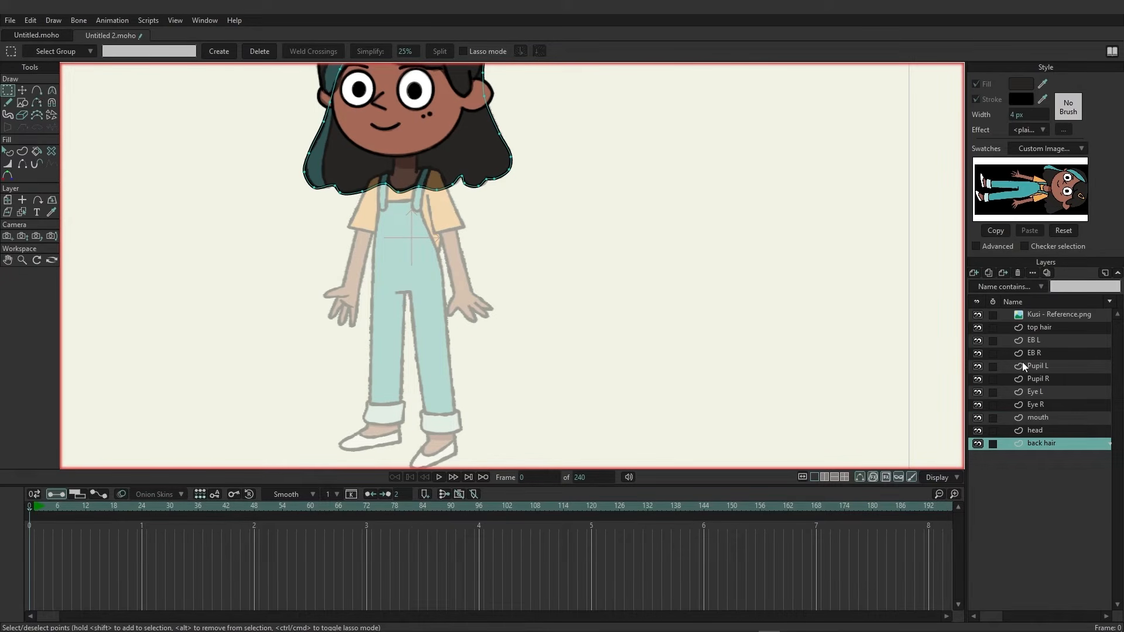
shift+click(1038, 327)
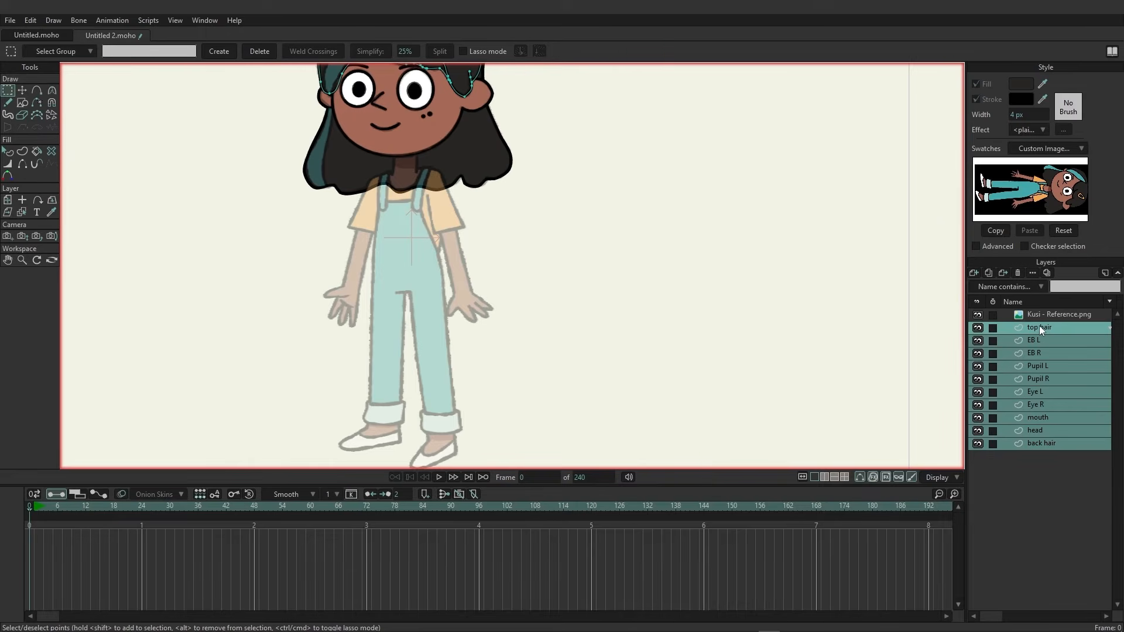
right_click(1038, 326)
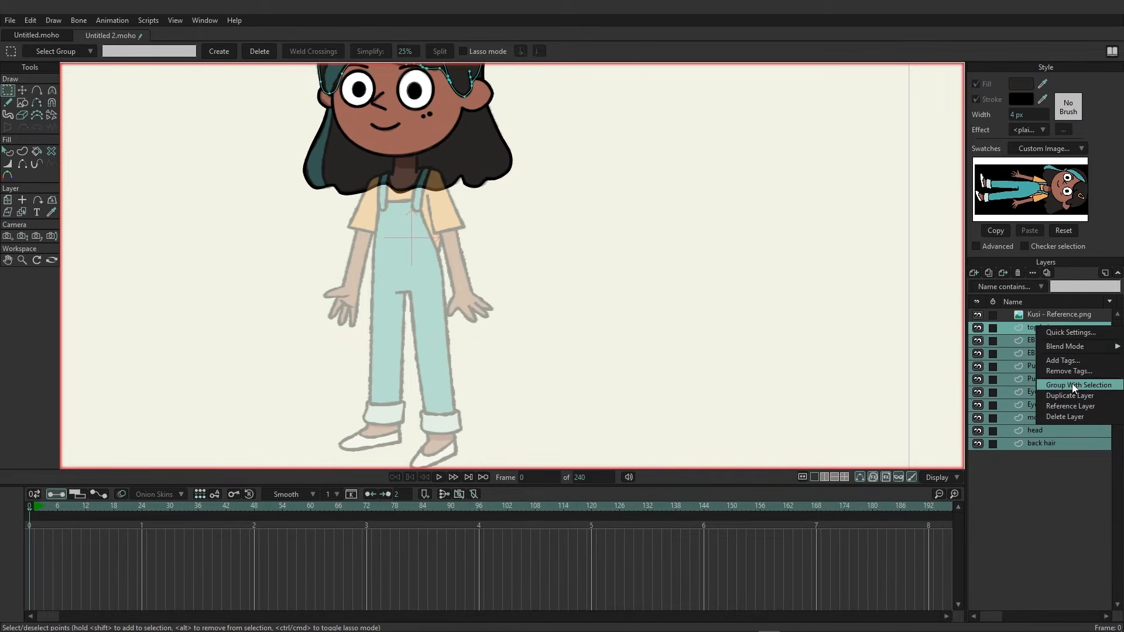
click(1073, 387)
double_click(1045, 326)
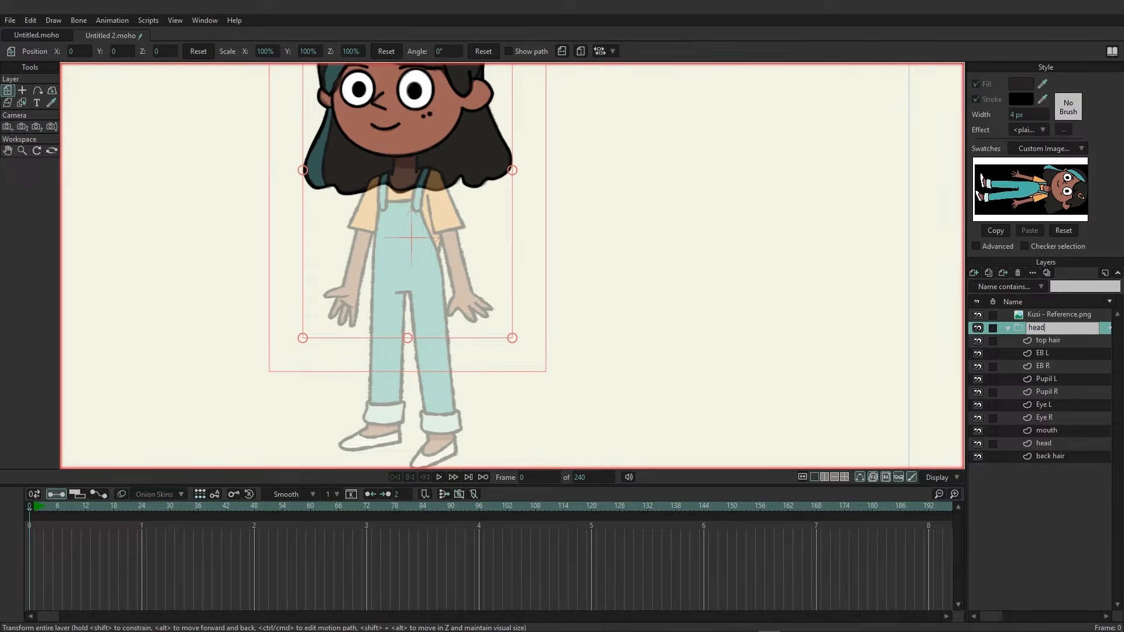
key(Return)
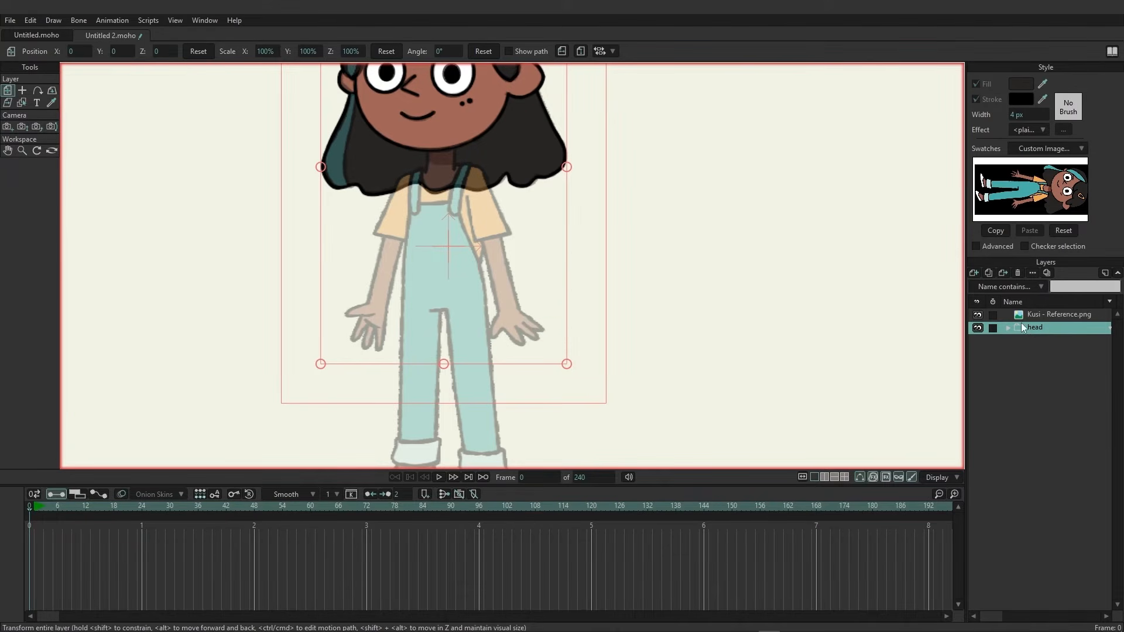
Add a new vector layer above the head group and name it body.
drag(552, 324, 560, 293)
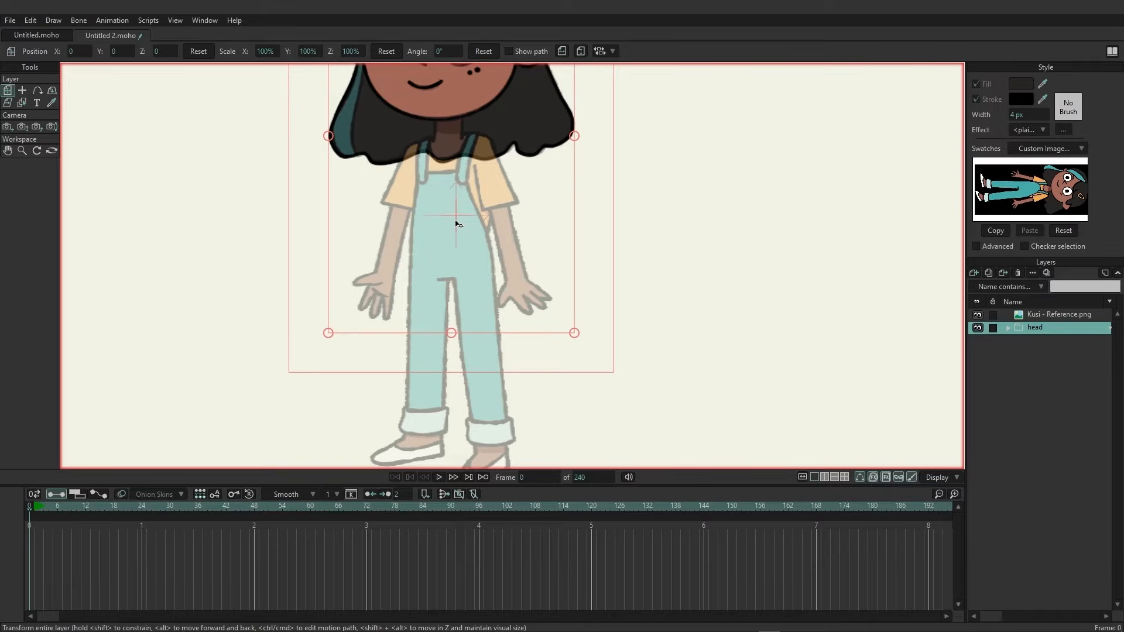
click(973, 273)
click(976, 283)
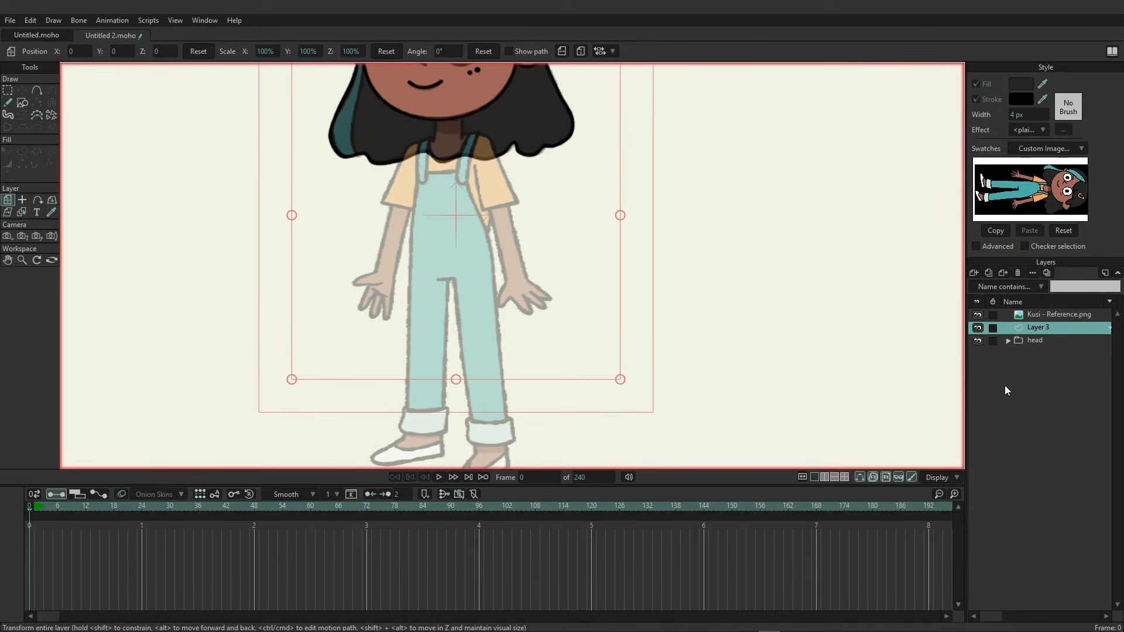
double_click(1039, 329)
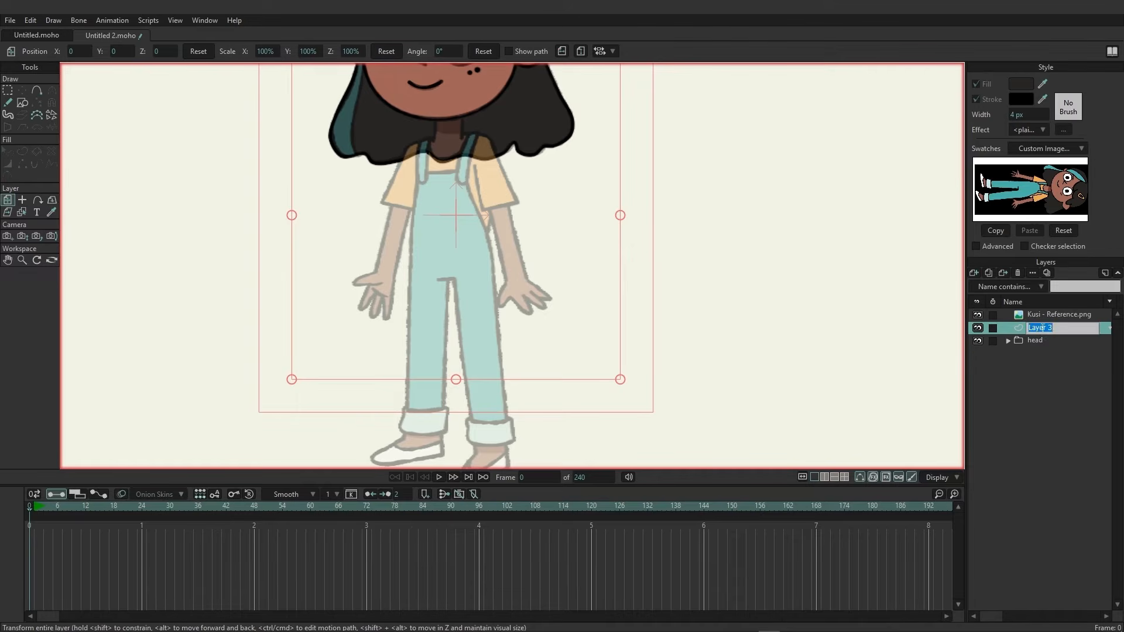
text(body)
key(Return)
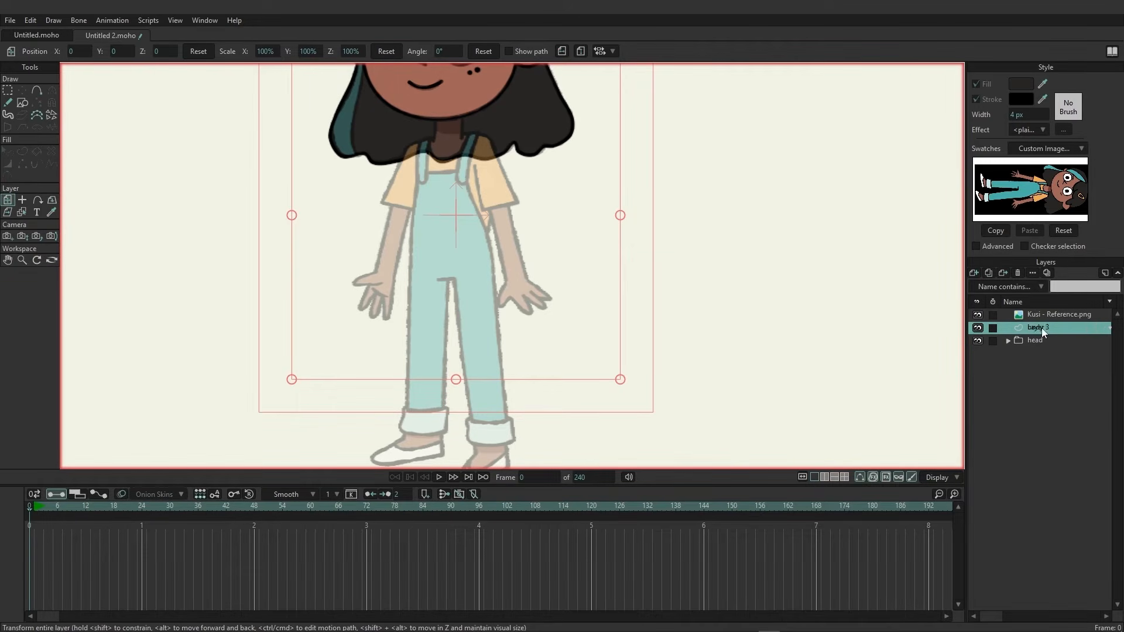
Trace the body outline with the Add Point tool from the neck down around the overalls' legs.
scroll(450, 173, up, 3)
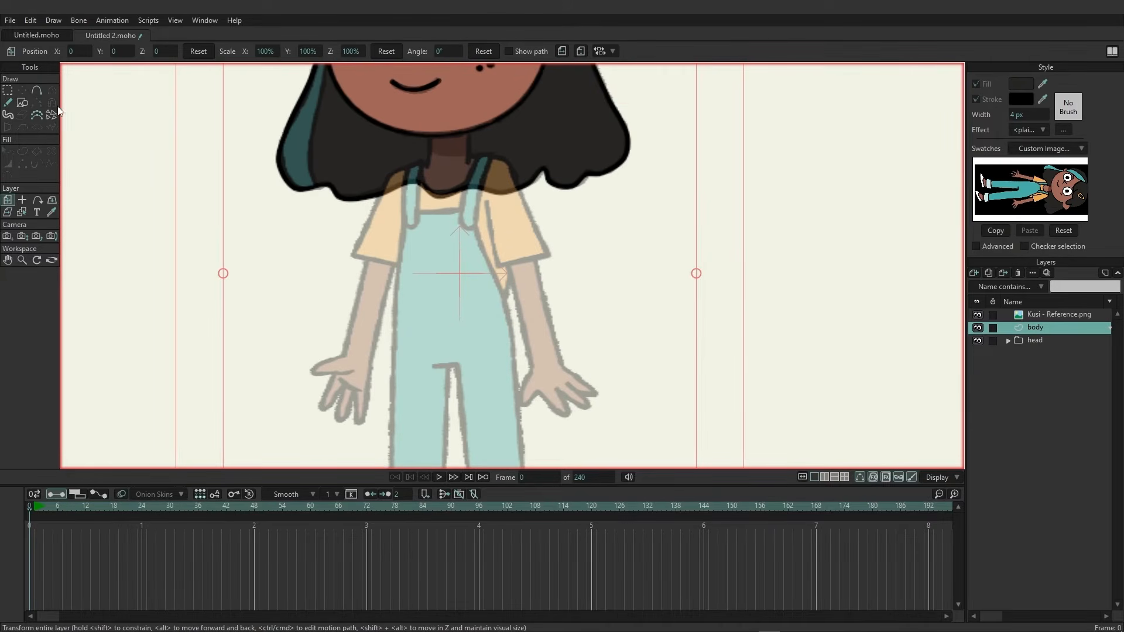
click(36, 90)
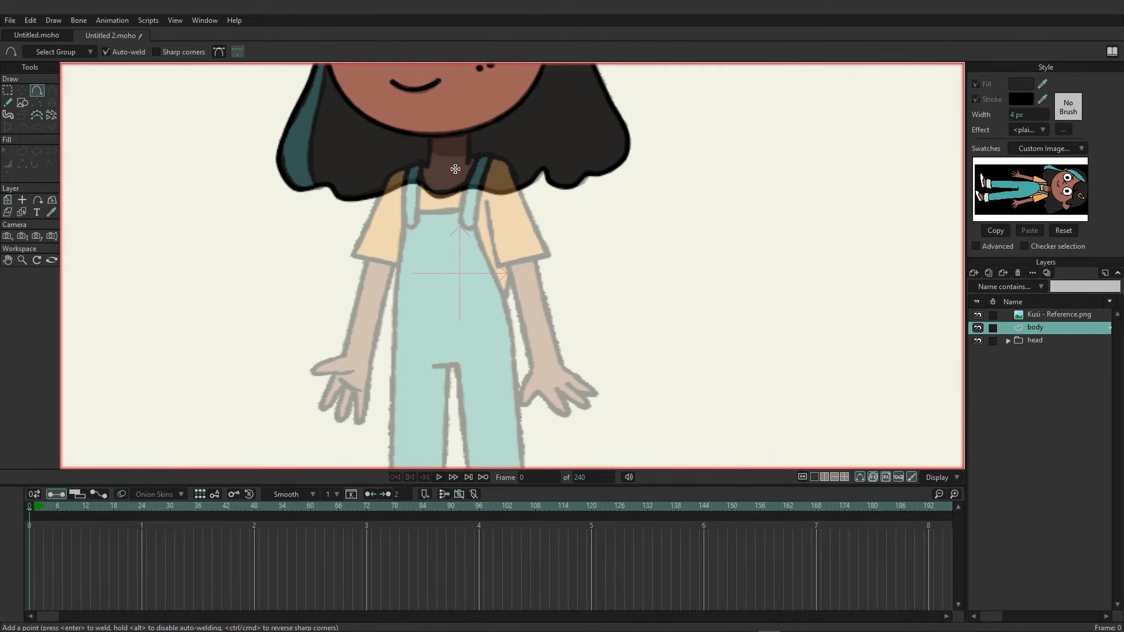
drag(453, 110, 445, 171)
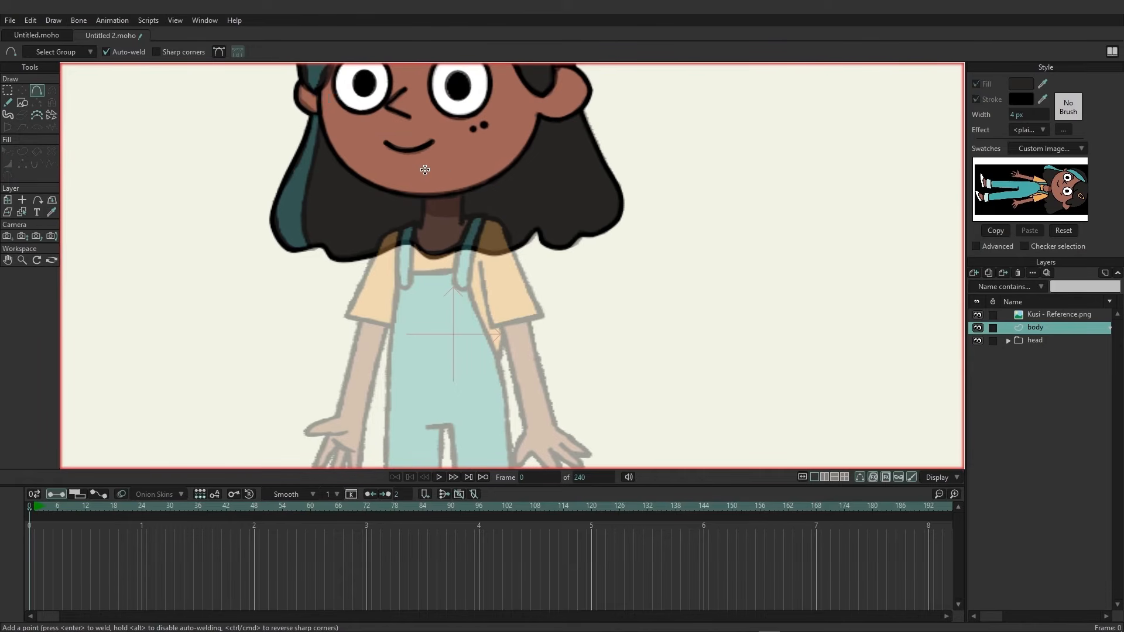
mouse_move(425, 166)
mouse_down()
mouse_move(422, 227)
mouse_move(383, 237)
mouse_move(403, 250)
mouse_up()
drag(402, 249, 399, 249)
click(392, 339)
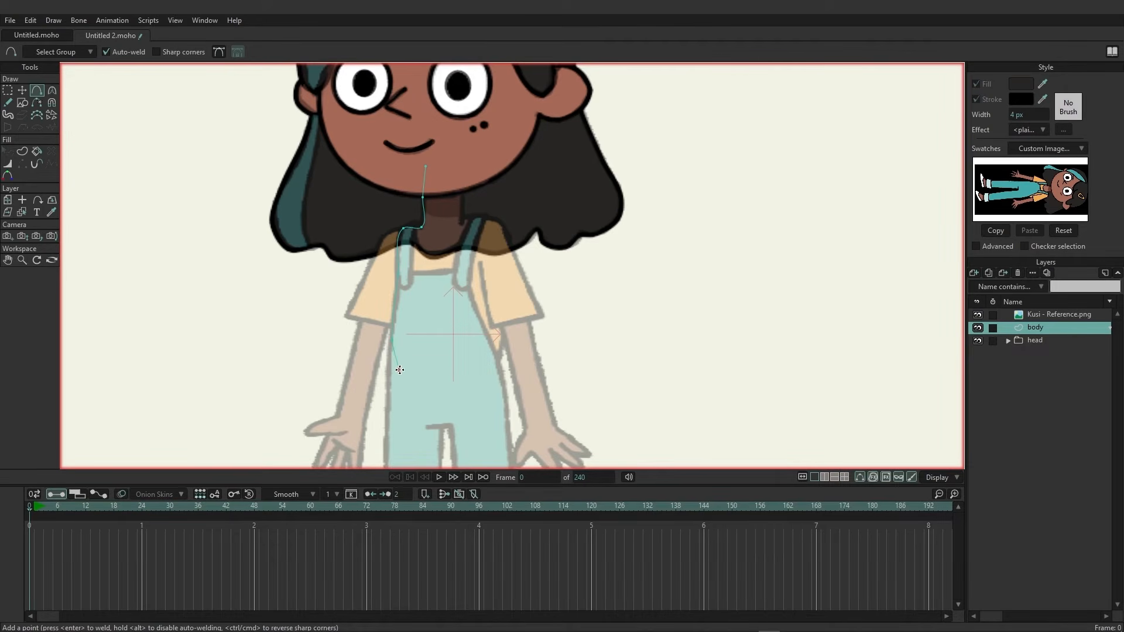
mouse_move(398, 371)
mouse_down()
mouse_move(389, 337)
mouse_move(420, 146)
mouse_up()
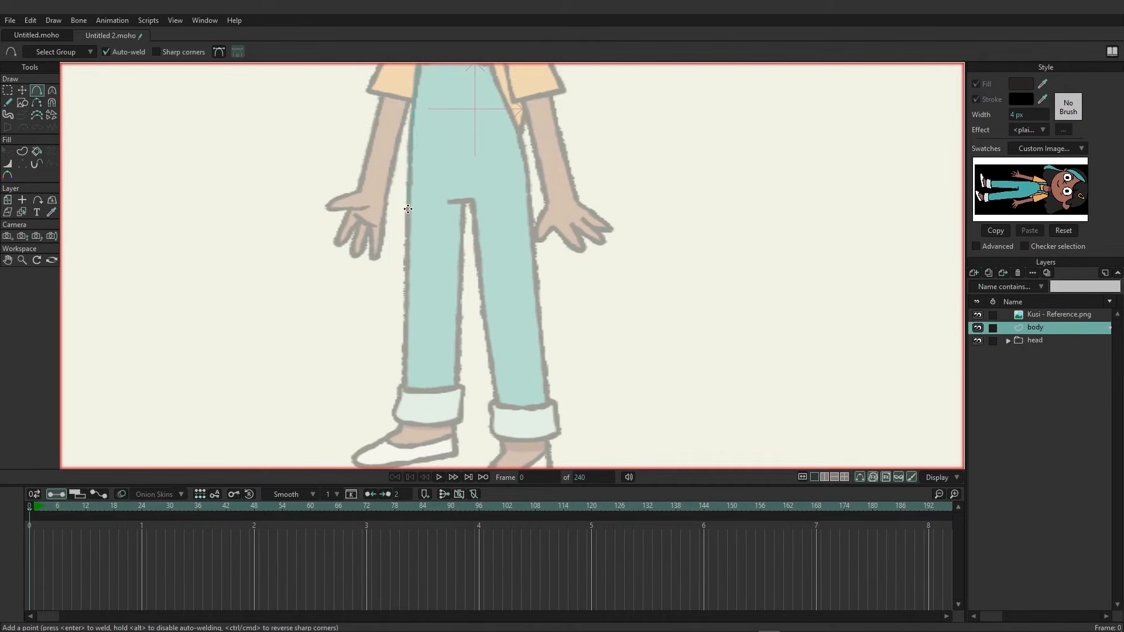
click(406, 292)
click(405, 389)
drag(400, 390, 452, 389)
mouse_move(452, 388)
mouse_down()
mouse_move(462, 205)
mouse_move(474, 201)
mouse_move(496, 402)
mouse_move(558, 404)
mouse_move(533, 230)
mouse_up()
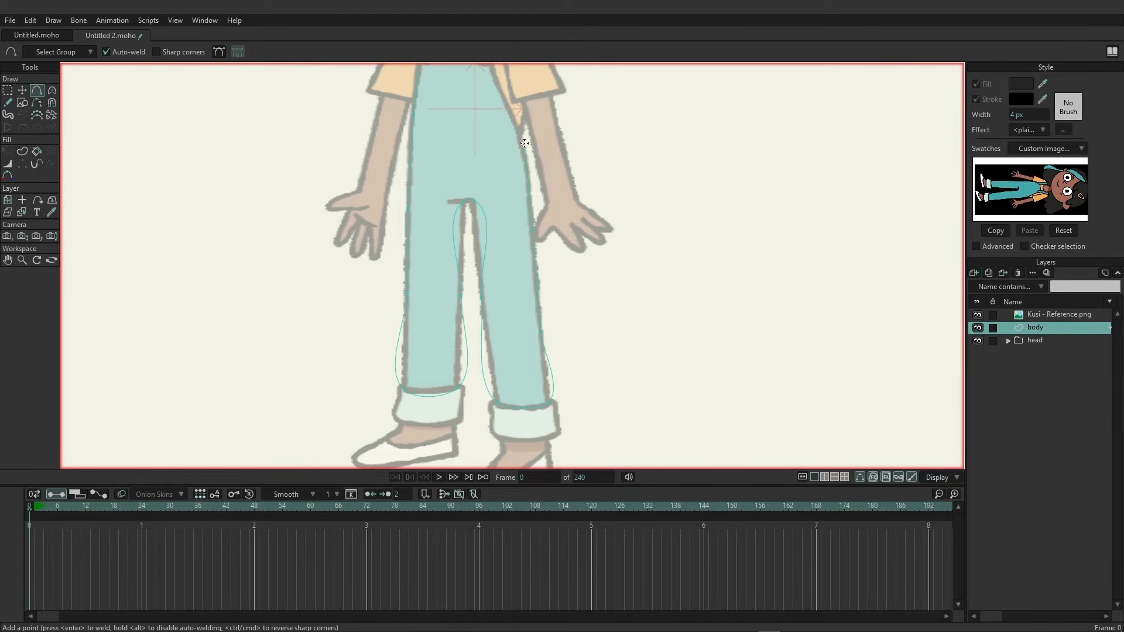
mouse_move(525, 144)
mouse_down()
mouse_move(529, 314)
mouse_move(518, 178)
mouse_move(490, 161)
mouse_move(484, 111)
mouse_move(473, 101)
mouse_move(451, 111)
mouse_up()
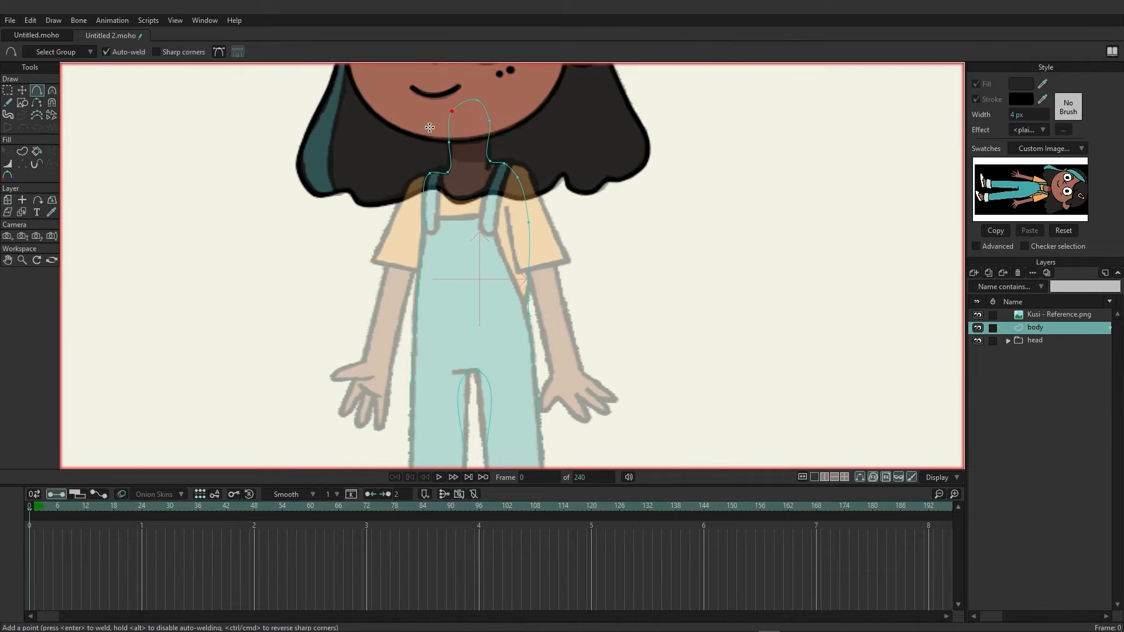
drag(349, 263, 338, 114)
Sharpen the curvature of points at the crotch and trouser cuffs with the Curvature tool.
click(51, 91)
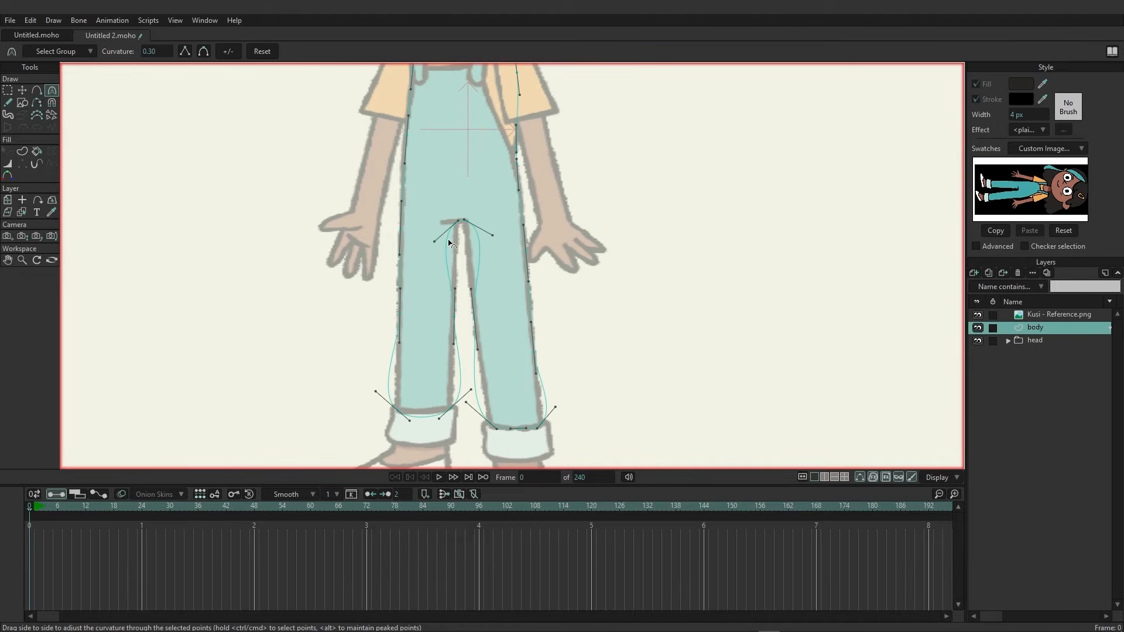
drag(440, 237, 472, 241)
click(450, 408)
drag(466, 402, 481, 387)
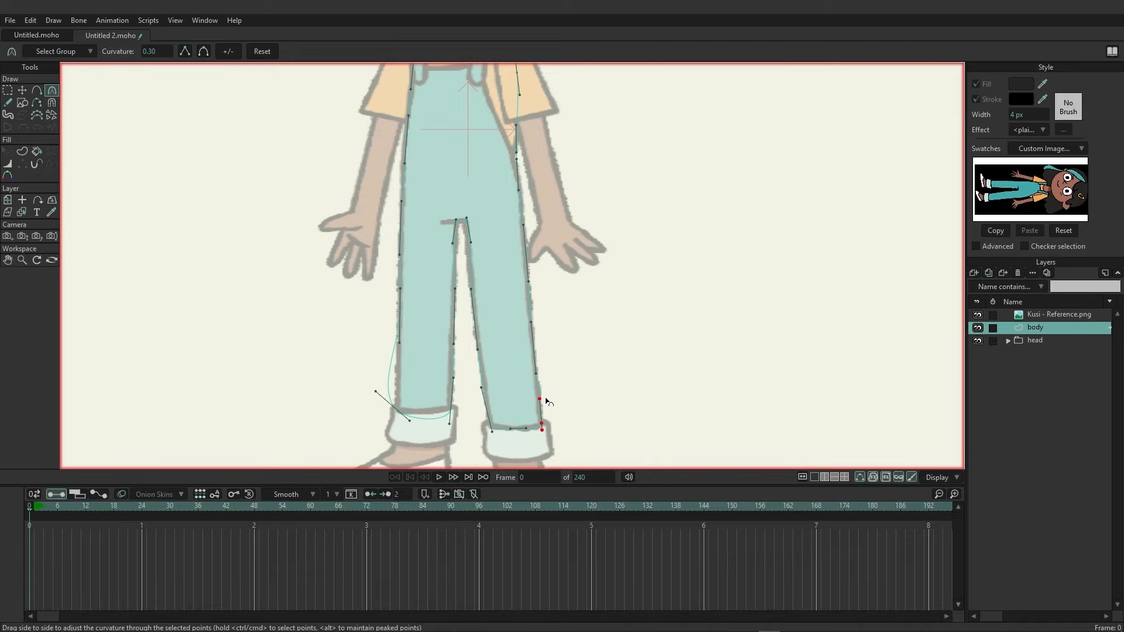
drag(380, 400, 398, 380)
drag(450, 424, 420, 415)
Add and reposition points around the neck and collar to follow the reference.
scroll(552, 369, up, 5)
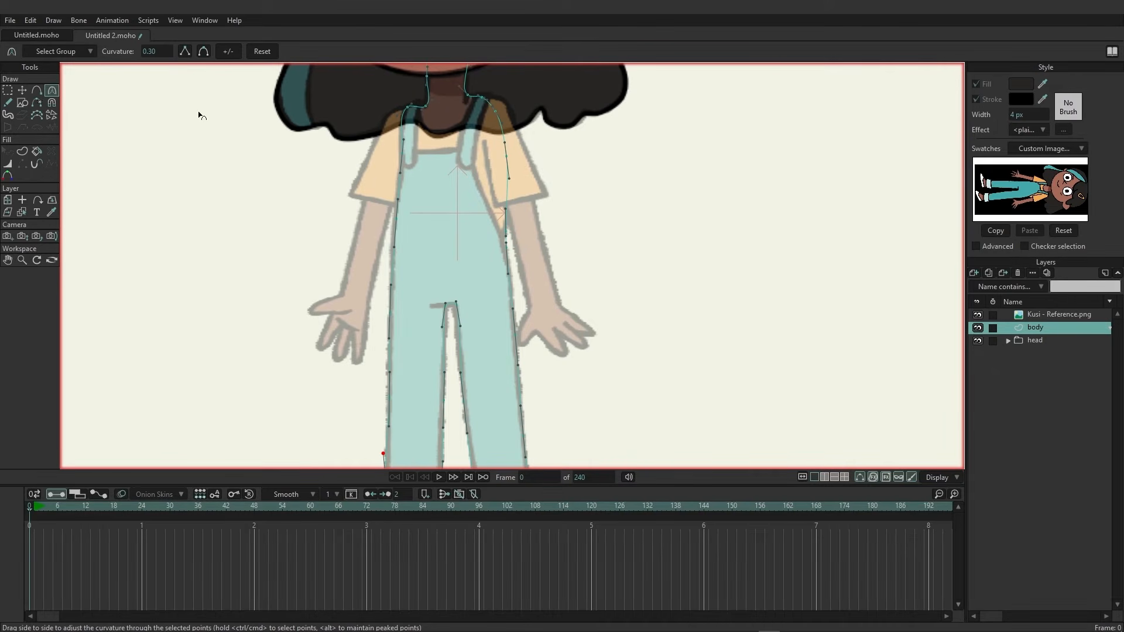
click(37, 90)
scroll(345, 315, up, 5)
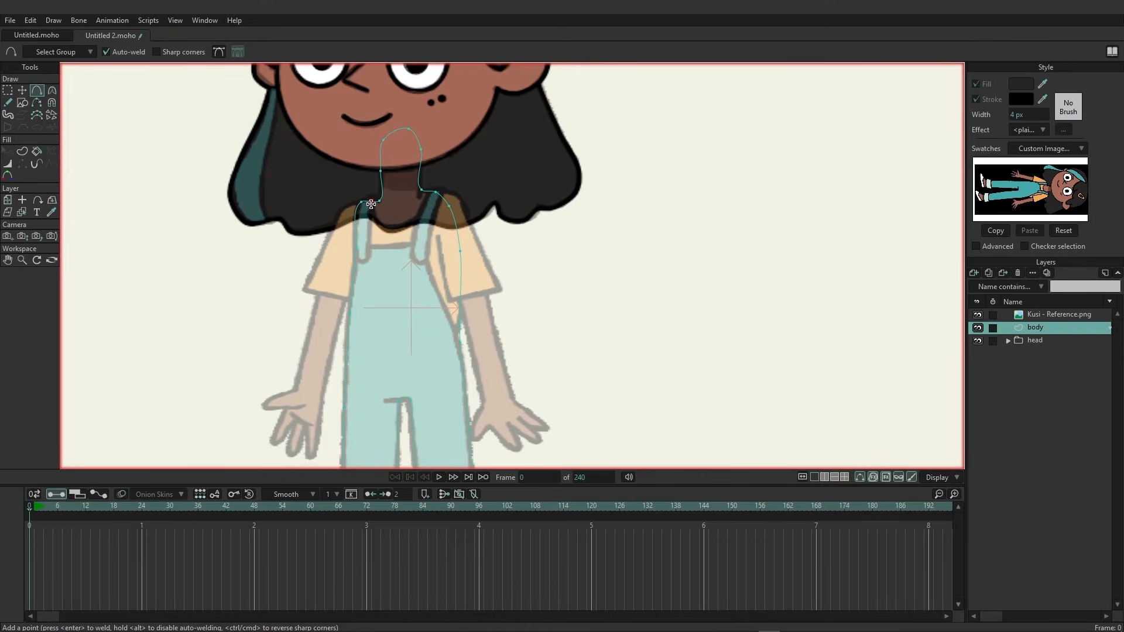
mouse_move(371, 203)
mouse_down()
mouse_move(380, 222)
mouse_move(406, 226)
mouse_up()
drag(406, 226, 436, 192)
click(355, 263)
drag(366, 263, 370, 244)
drag(436, 193, 420, 254)
scroll(372, 286, down, 5)
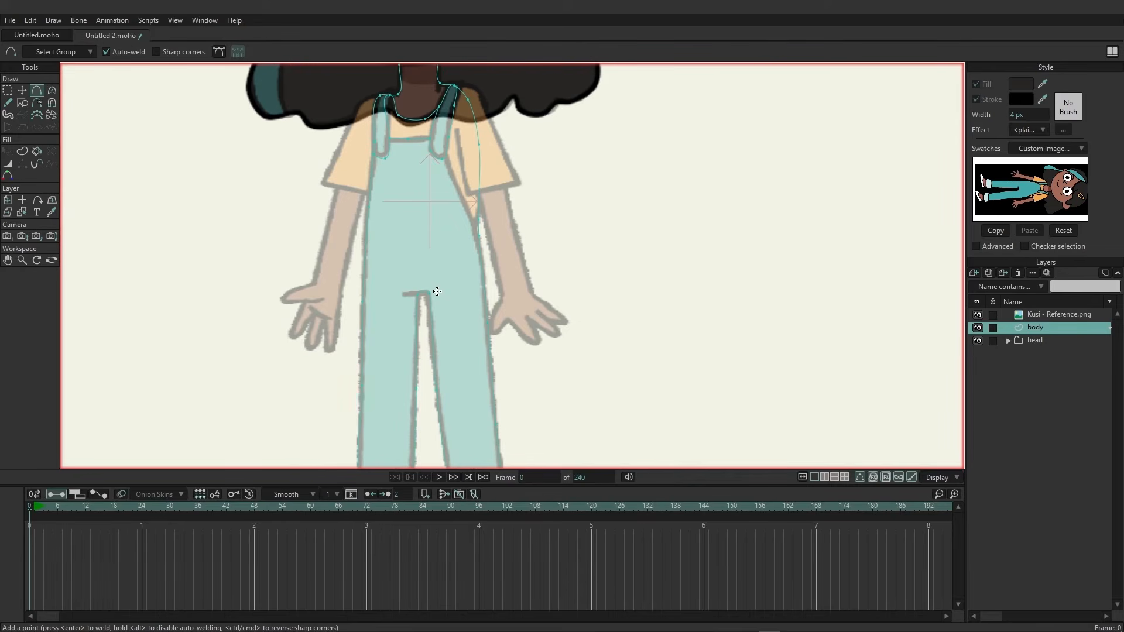
Add further points along the torso side and at the crotch of the body outline.
click(475, 235)
click(441, 159)
scroll(430, 307, down, 2)
scroll(409, 299, up, 3)
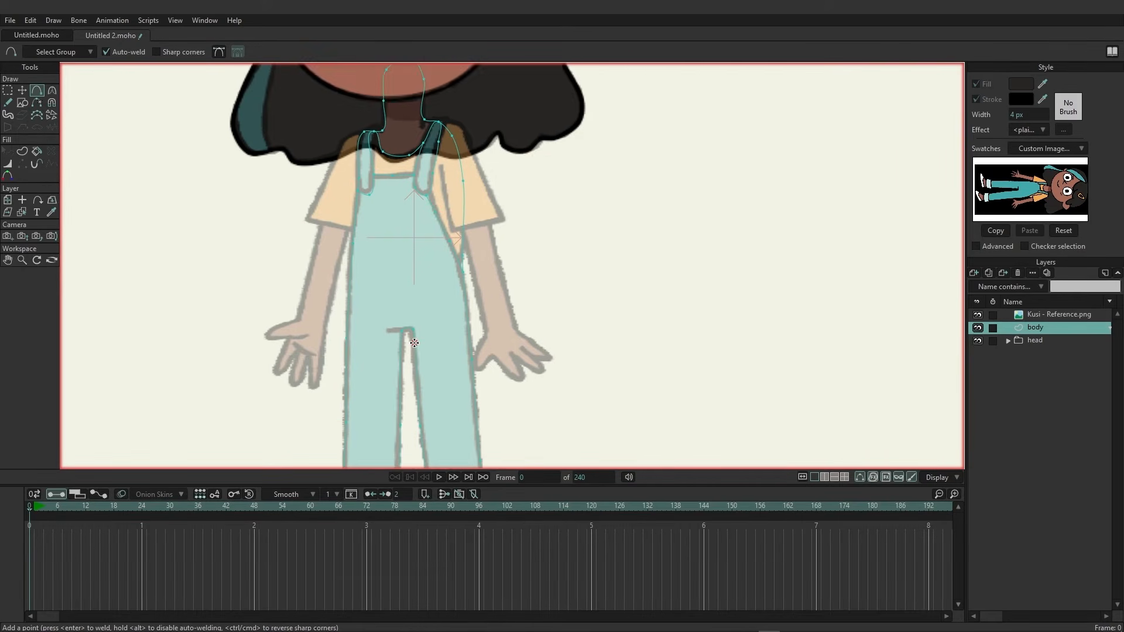
scroll(404, 298, up, 2)
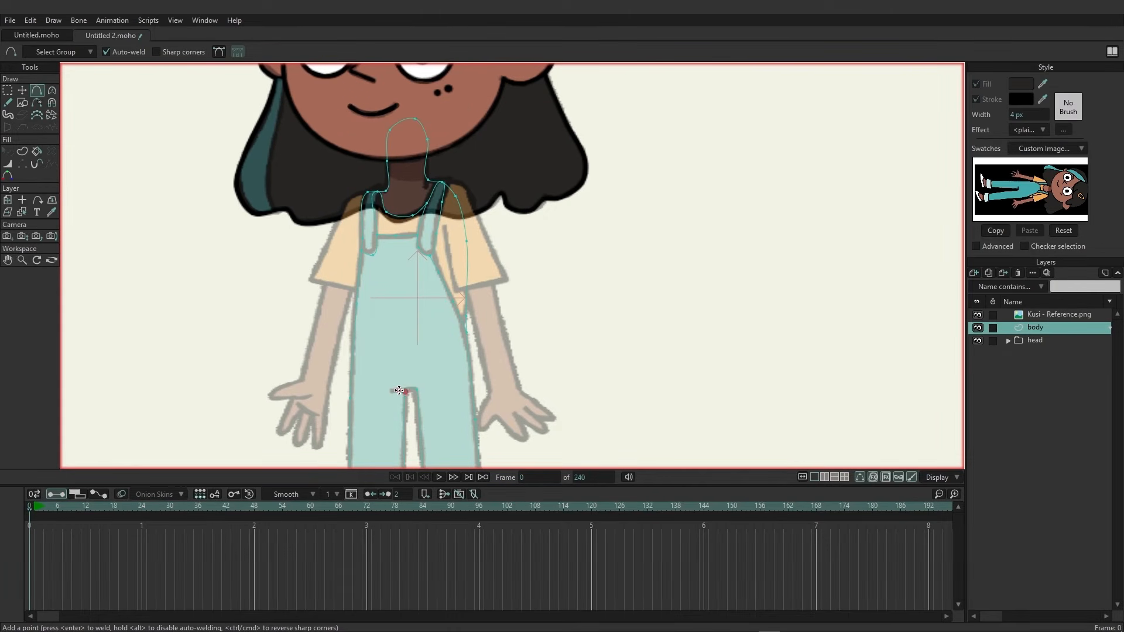
click(391, 391)
scroll(422, 339, down, 2)
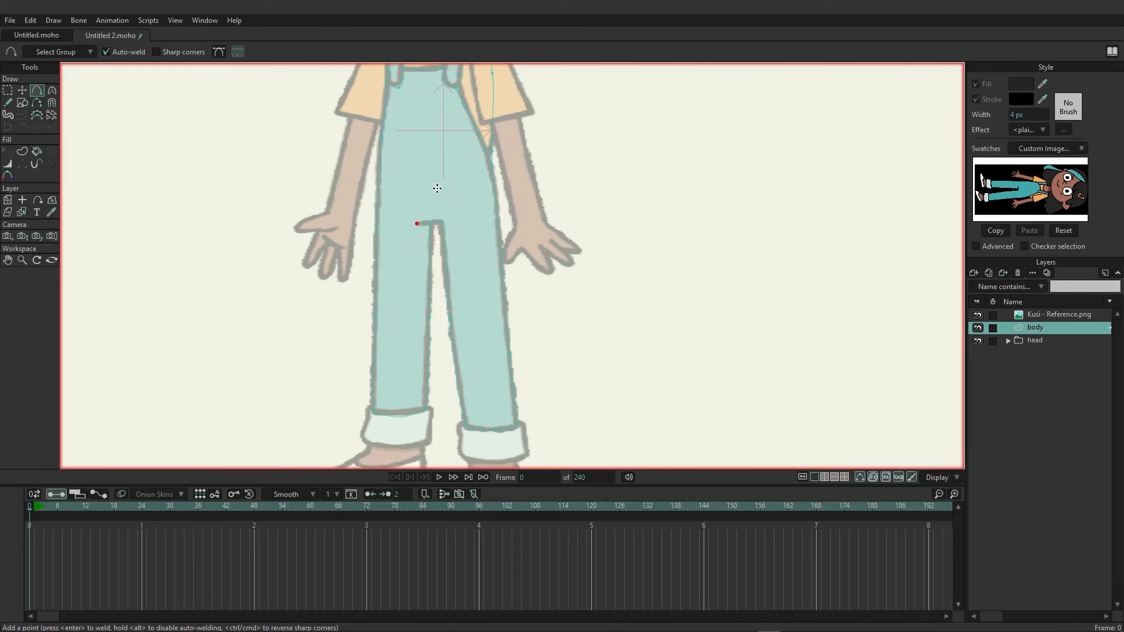
scroll(419, 226, up, 1)
scroll(436, 293, up, 1)
scroll(420, 379, up, 2)
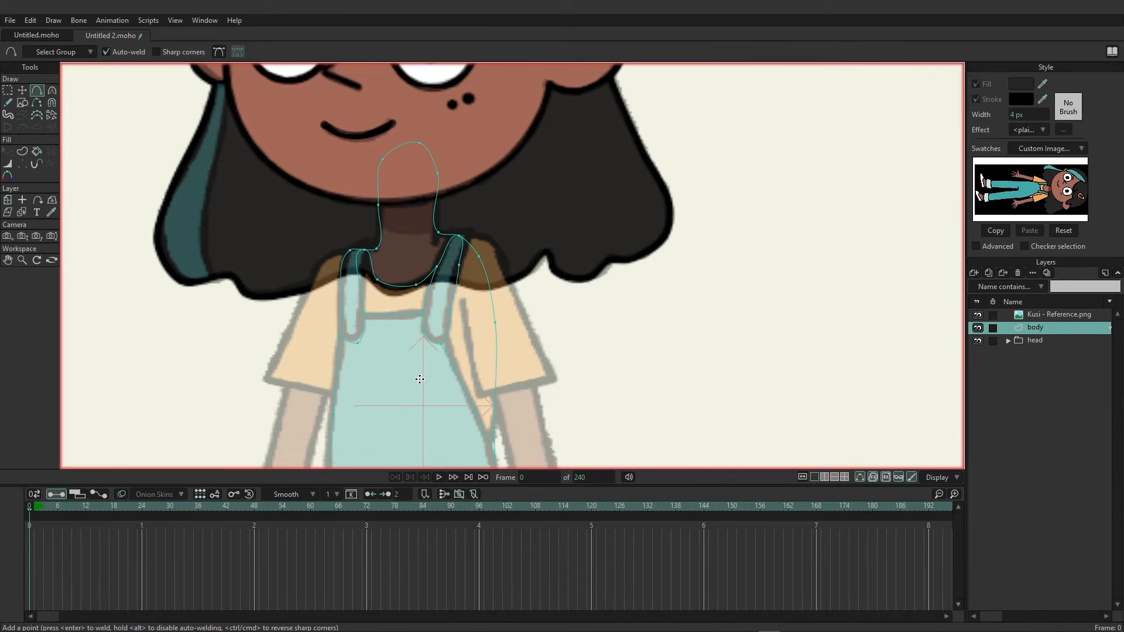
Pick the skin colour from the swatch and create a filled neck shape from its outline edges.
click(23, 153)
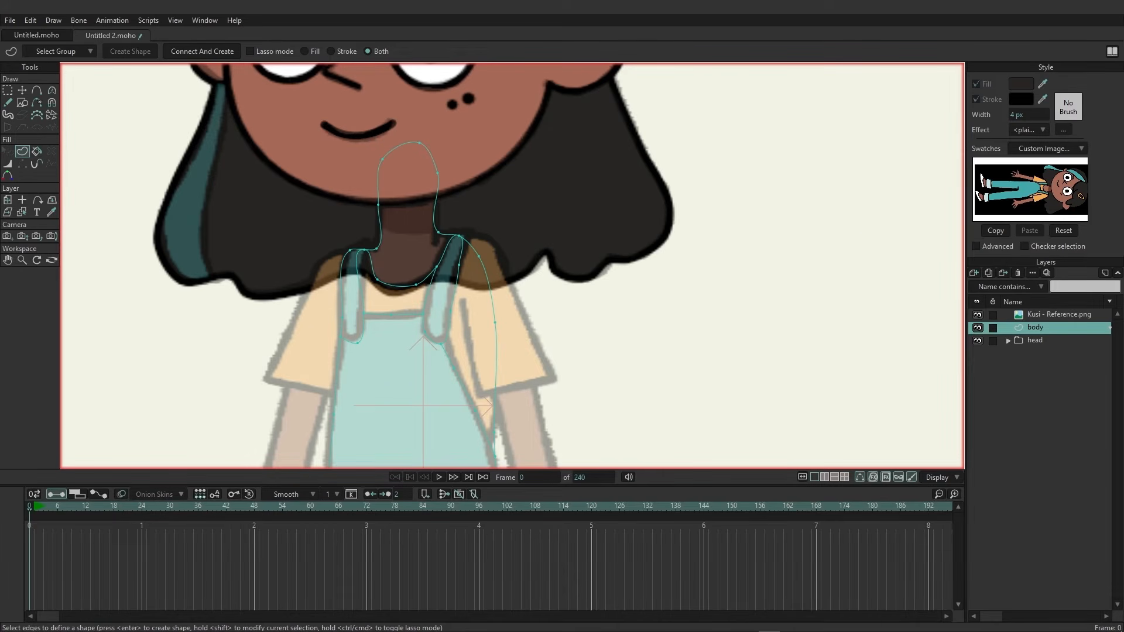
drag(1042, 83, 1061, 192)
drag(352, 113, 441, 241)
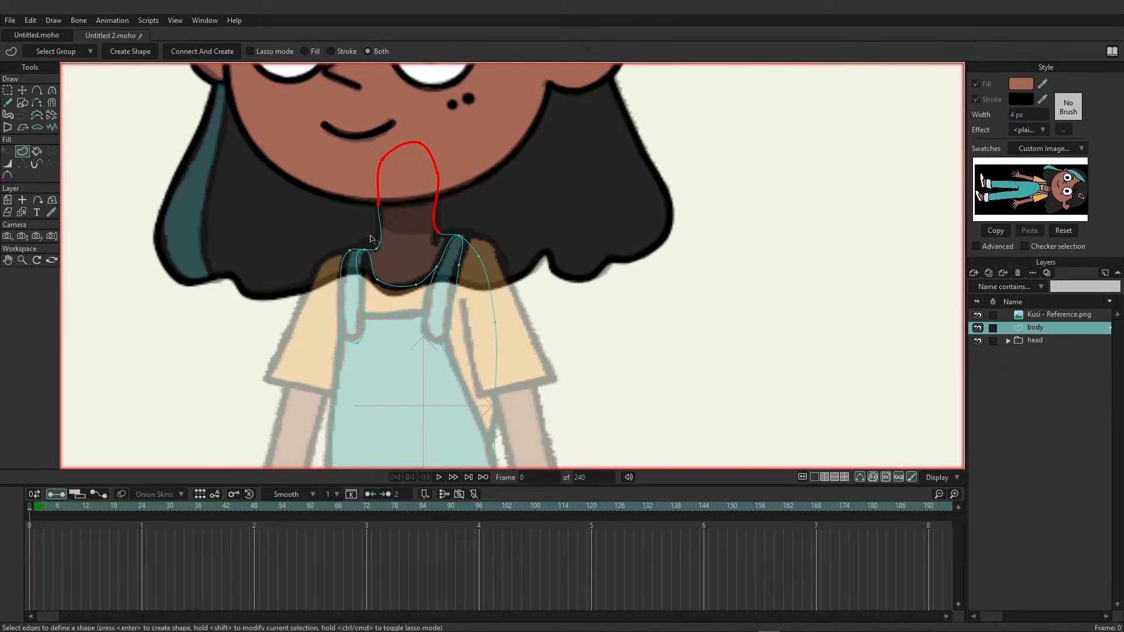
mouse_move(370, 237)
mouse_down()
mouse_move(388, 254)
mouse_move(365, 245)
mouse_move(377, 278)
mouse_move(389, 289)
mouse_move(425, 289)
mouse_up()
click(431, 273)
click(462, 242)
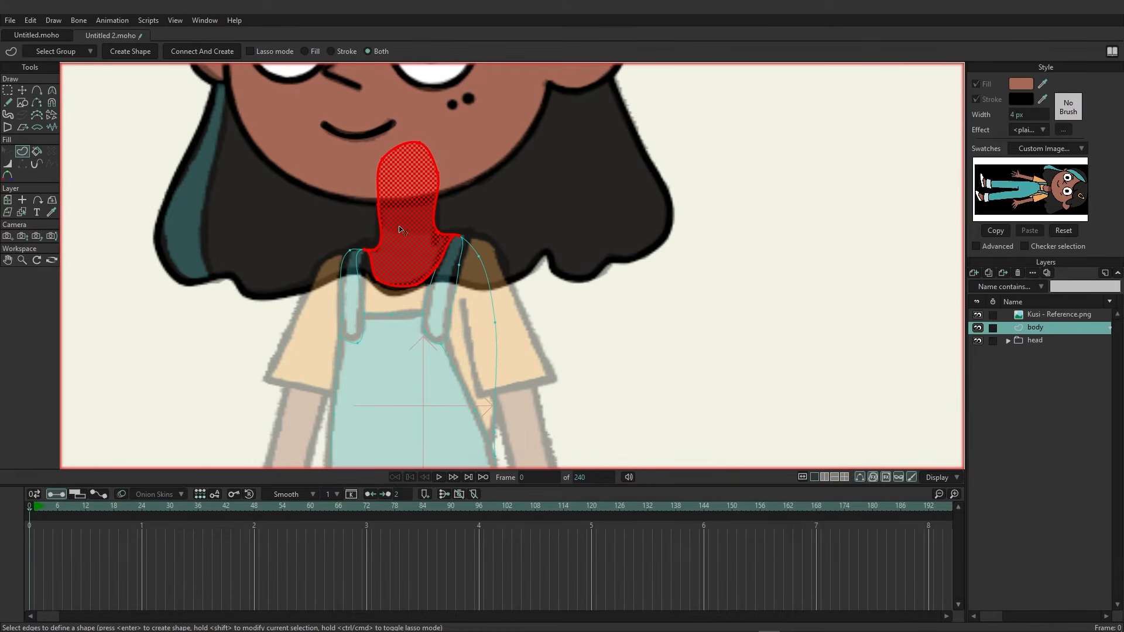
click(130, 51)
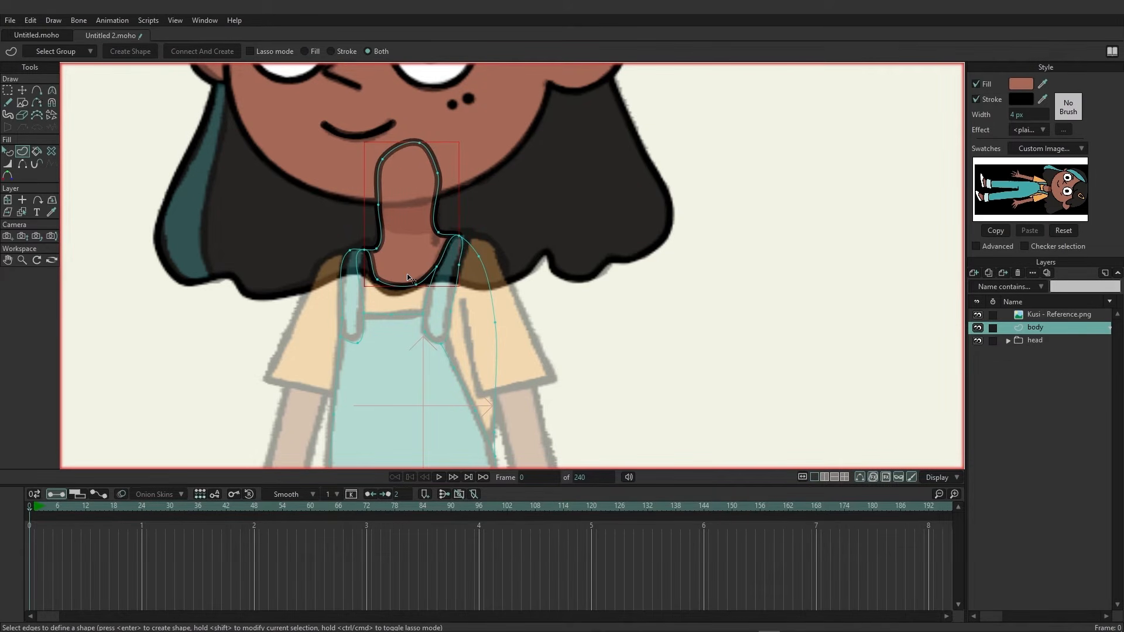
Select the edges of the left overall strap, pick the teal swatch colour and fill it as a shape.
drag(323, 241, 366, 349)
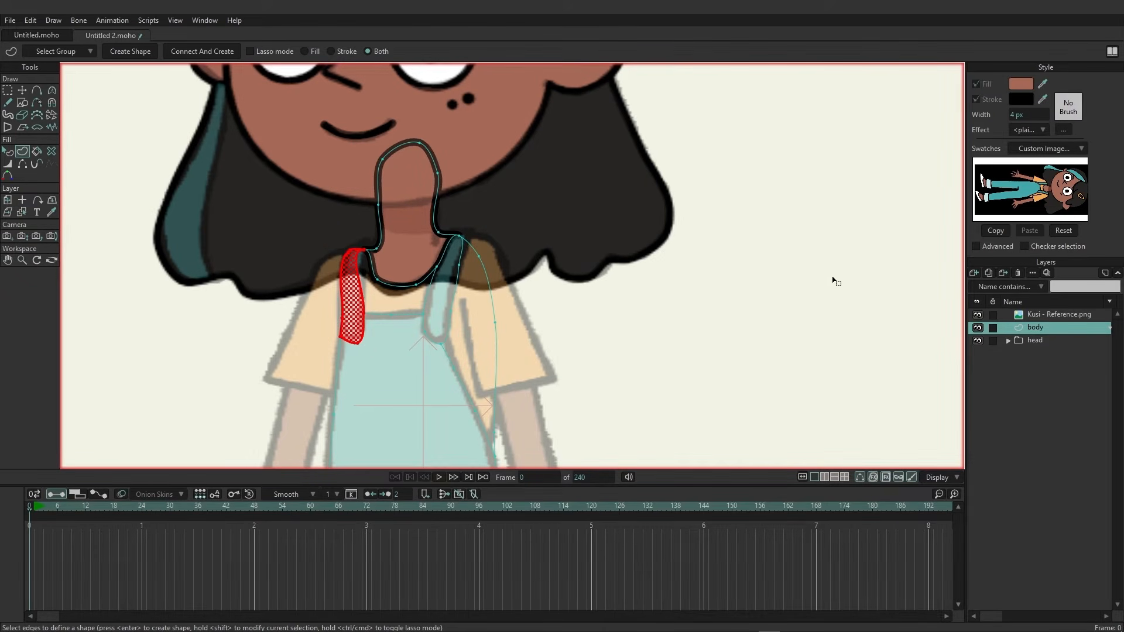
drag(1047, 85, 1016, 183)
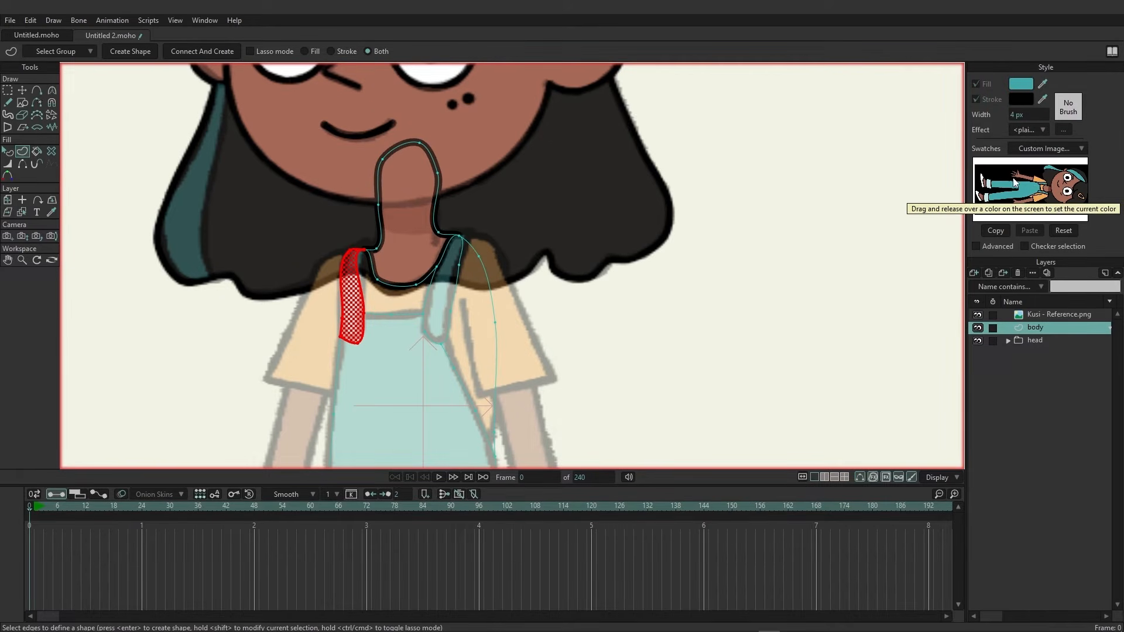
click(119, 52)
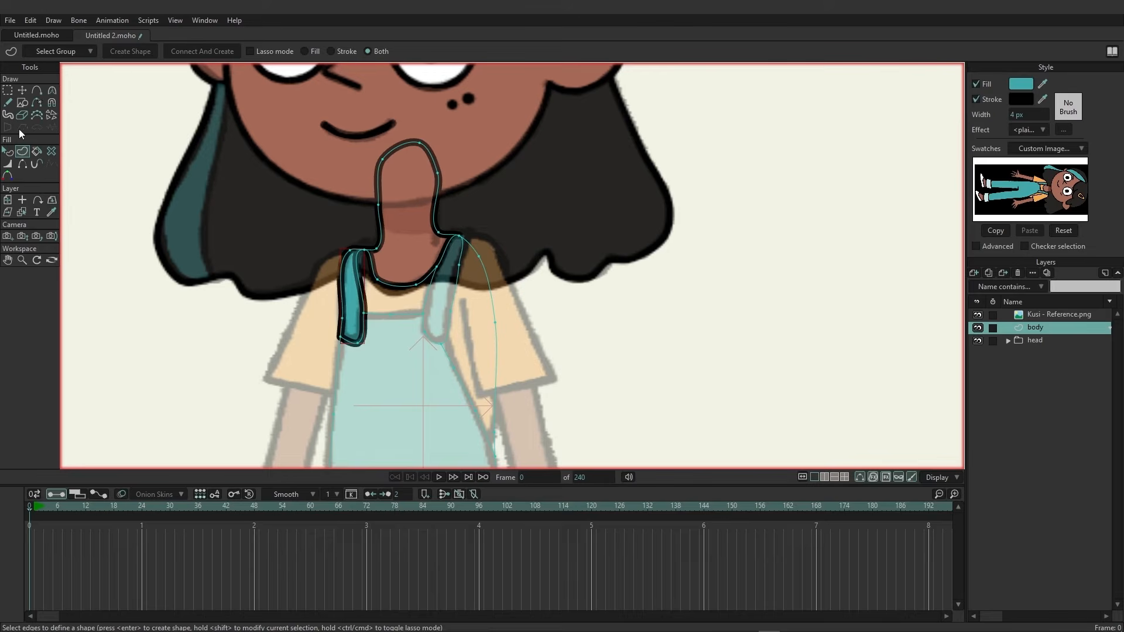
Turn on lasso mode, select the right strap's edges and create a teal filled shape from them.
click(458, 230)
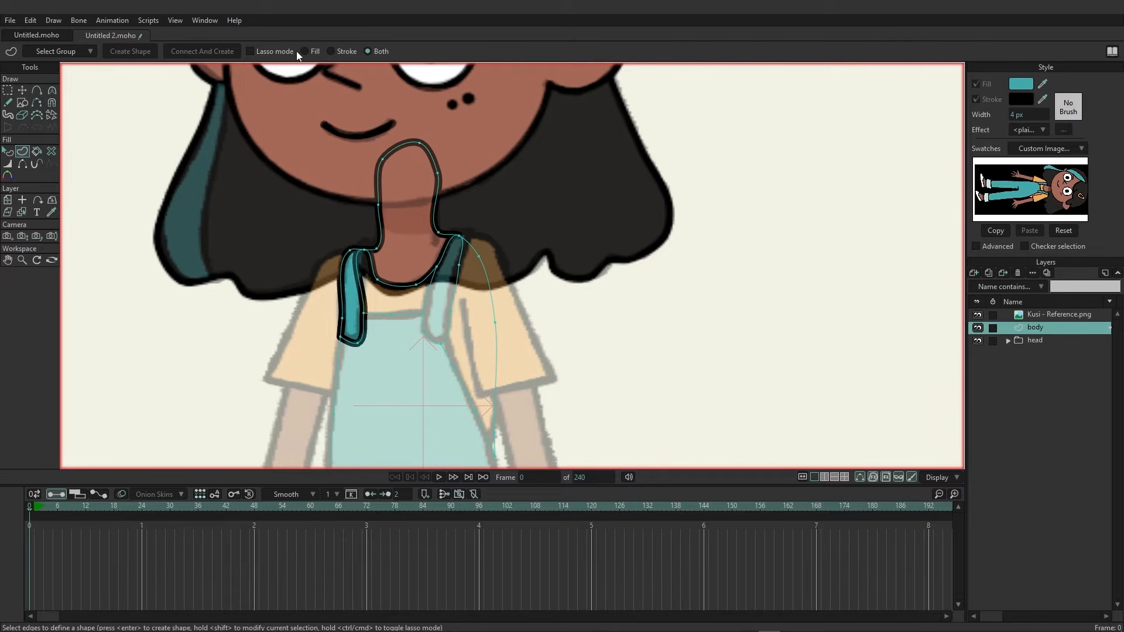
click(280, 52)
mouse_move(459, 234)
mouse_down()
mouse_move(421, 299)
mouse_move(426, 352)
mouse_move(453, 352)
mouse_move(466, 325)
mouse_move(462, 234)
mouse_up()
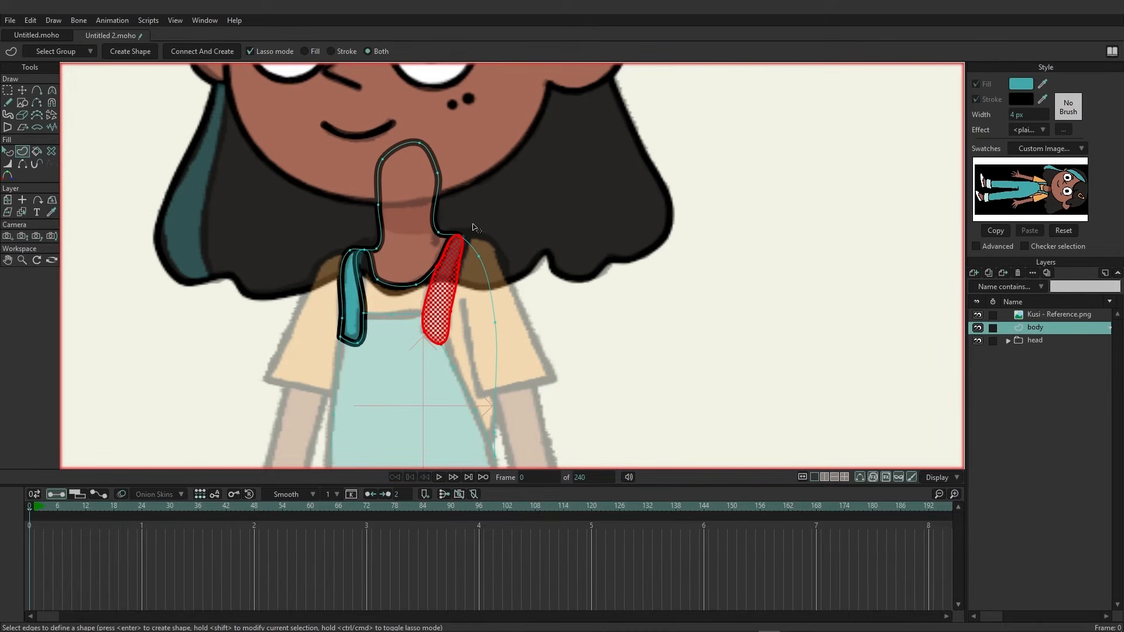
key(Return)
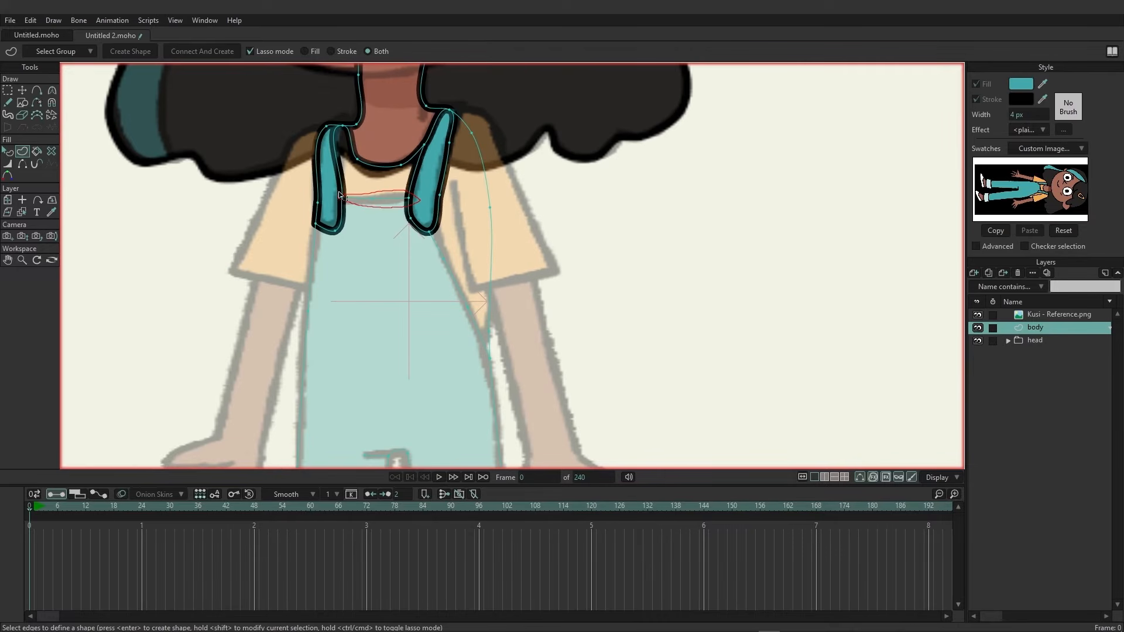
Lasso-select all edges of the overalls' bib and legs and create a teal filled overalls shape.
drag(338, 191, 351, 218)
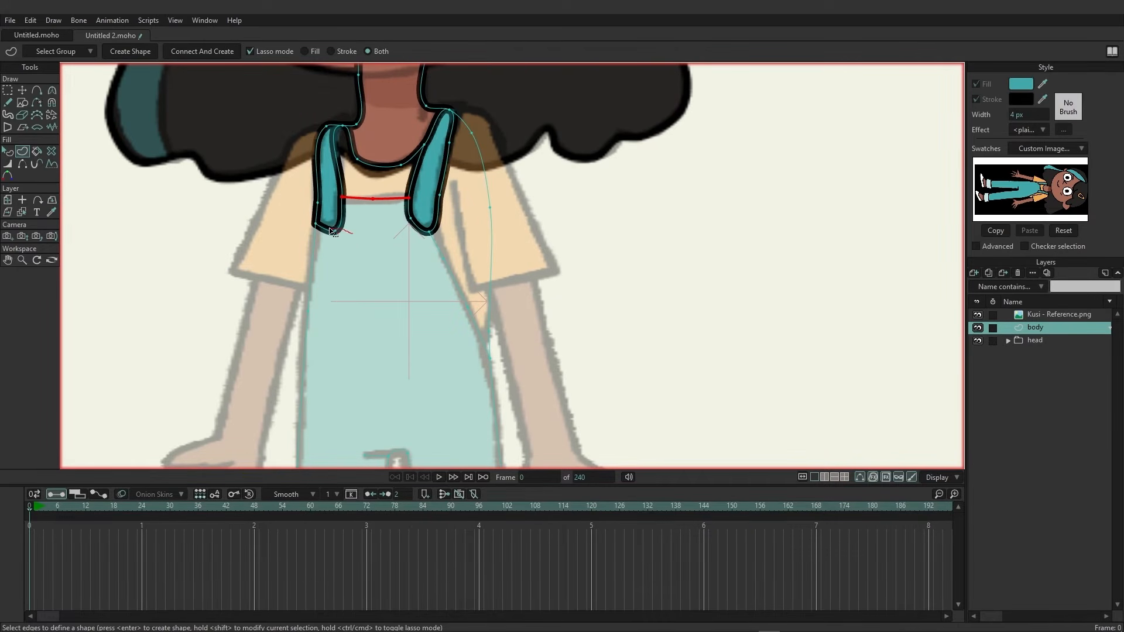
mouse_move(310, 220)
mouse_down()
mouse_move(359, 239)
mouse_move(308, 218)
mouse_up()
drag(441, 225, 399, 223)
drag(401, 334, 412, 276)
drag(412, 276, 297, 278)
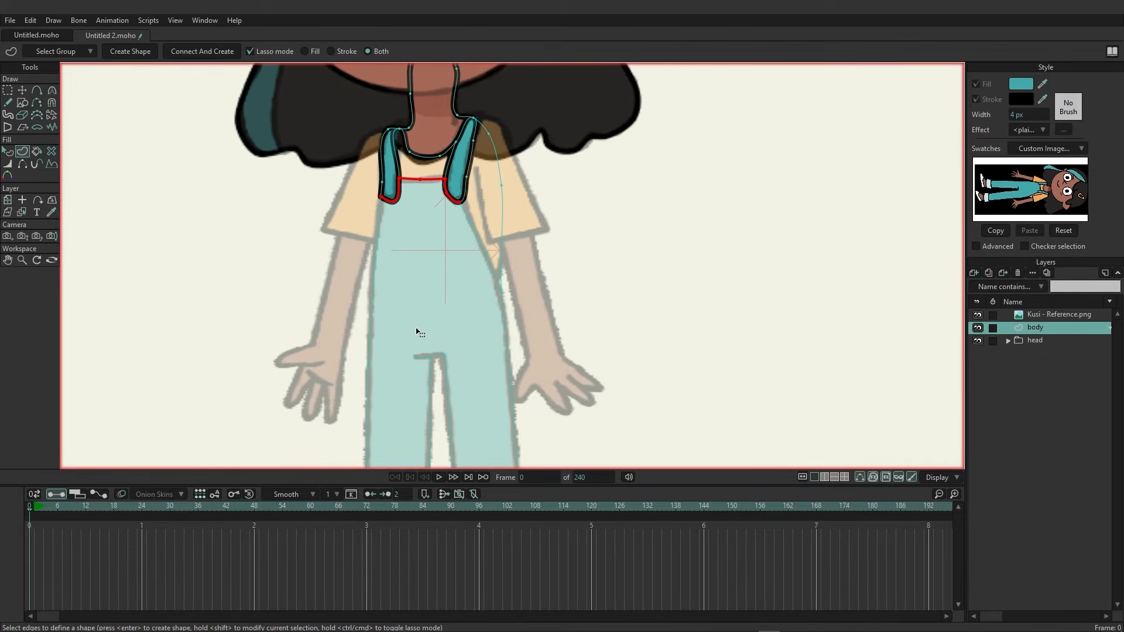
drag(416, 330, 398, 252)
mouse_move(347, 131)
mouse_down()
mouse_move(436, 135)
mouse_move(552, 250)
mouse_move(544, 347)
mouse_move(614, 258)
mouse_move(567, 185)
mouse_up()
mouse_move(461, 156)
mouse_down()
mouse_move(466, 187)
mouse_move(491, 214)
mouse_move(454, 181)
mouse_up()
mouse_move(360, 135)
mouse_down()
mouse_move(333, 292)
mouse_move(377, 179)
mouse_move(360, 138)
mouse_up()
drag(383, 326, 397, 171)
mouse_move(343, 127)
mouse_down()
mouse_move(336, 193)
mouse_move(347, 338)
mouse_move(432, 347)
mouse_move(450, 169)
mouse_move(439, 111)
mouse_move(361, 122)
mouse_move(345, 146)
mouse_up()
mouse_move(443, 233)
mouse_down()
mouse_move(455, 333)
mouse_move(540, 367)
mouse_move(525, 169)
mouse_move(428, 237)
mouse_up()
scroll(592, 358, up, 4)
scroll(532, 284, down, 1)
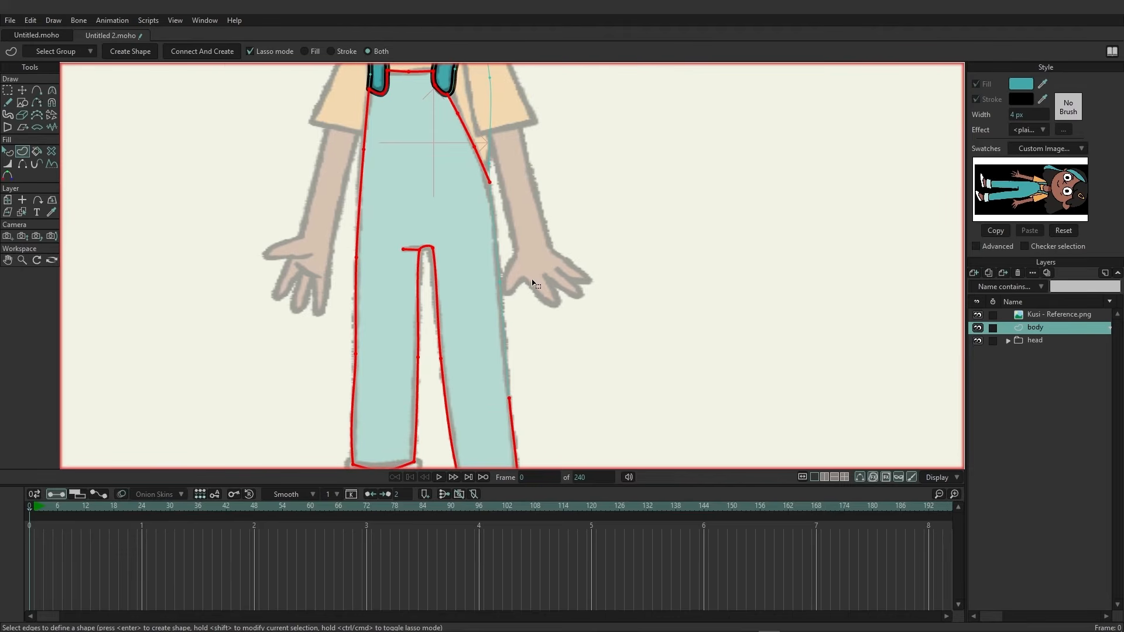
mouse_move(514, 192)
mouse_down()
mouse_move(496, 166)
mouse_move(468, 270)
mouse_move(493, 392)
mouse_move(559, 291)
mouse_move(513, 180)
mouse_up()
drag(643, 220, 640, 295)
scroll(646, 292, down, 4)
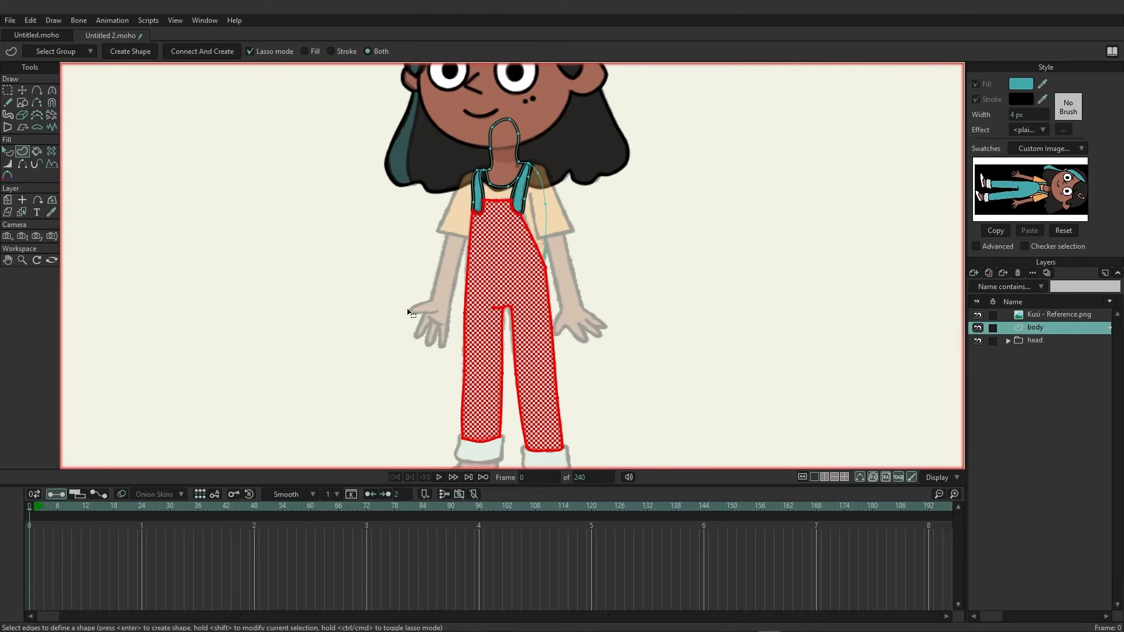
click(137, 55)
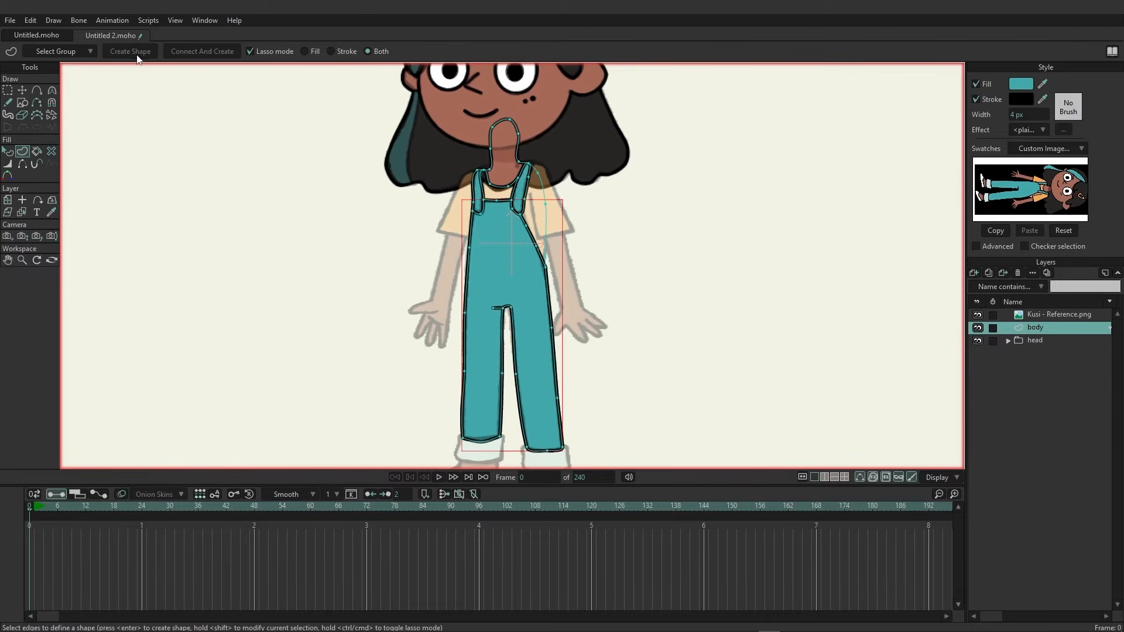
Select the shirt's neckline edges, pick the orange swatch colour and create the shirt shape.
scroll(585, 328, up, 4)
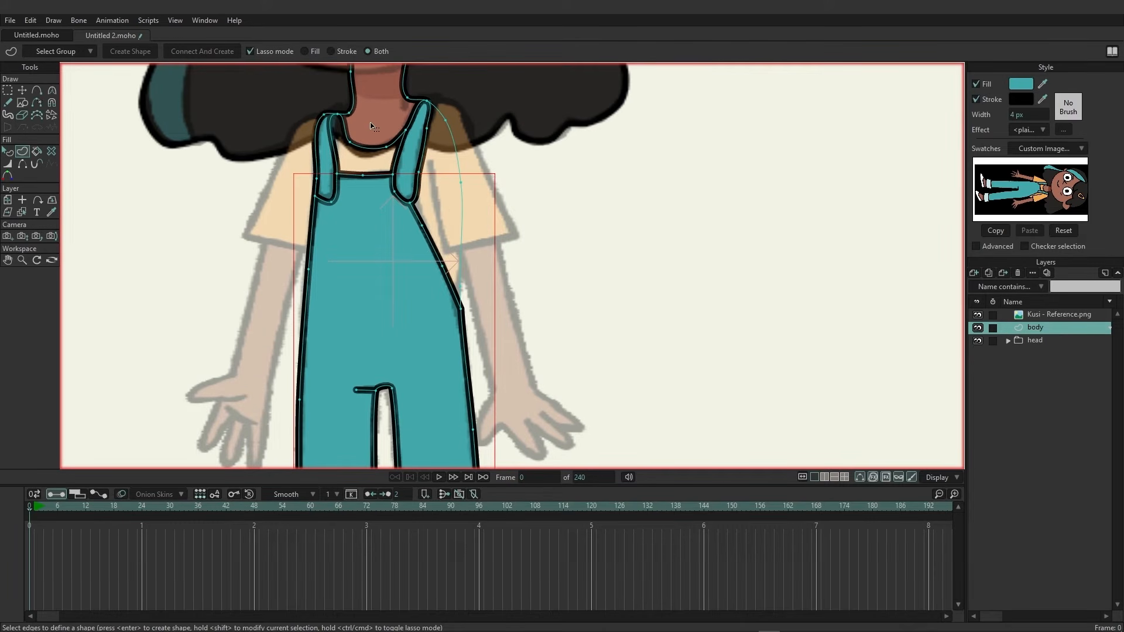
mouse_move(349, 120)
mouse_down()
mouse_move(335, 111)
mouse_move(326, 168)
mouse_move(381, 184)
mouse_move(411, 155)
mouse_move(375, 119)
mouse_move(367, 131)
mouse_up()
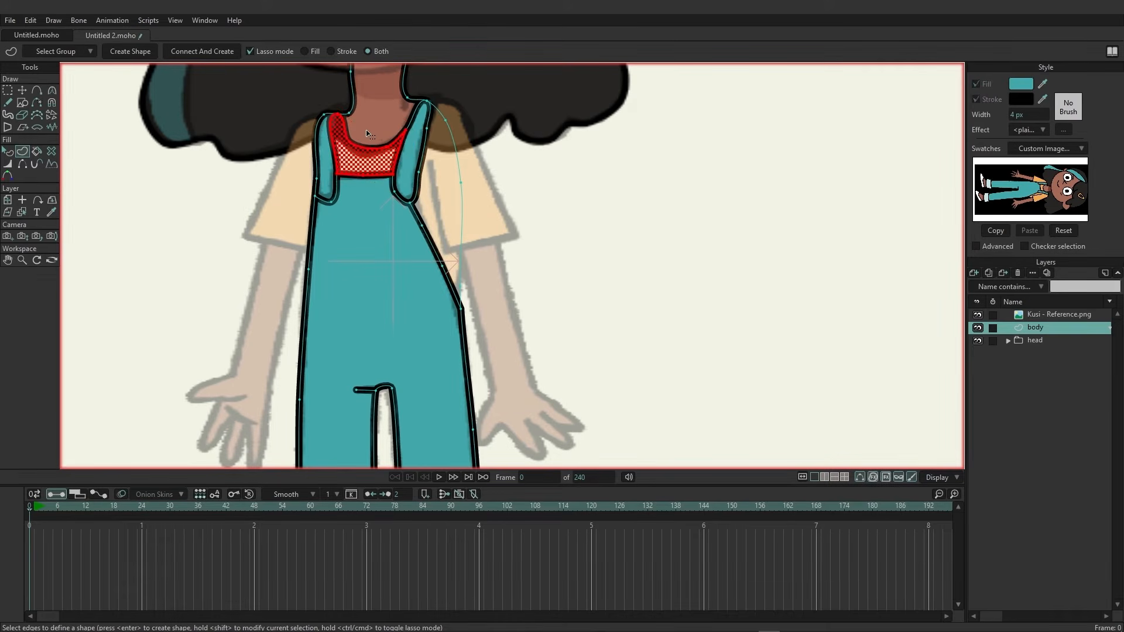
click(1042, 84)
click(1045, 195)
click(137, 52)
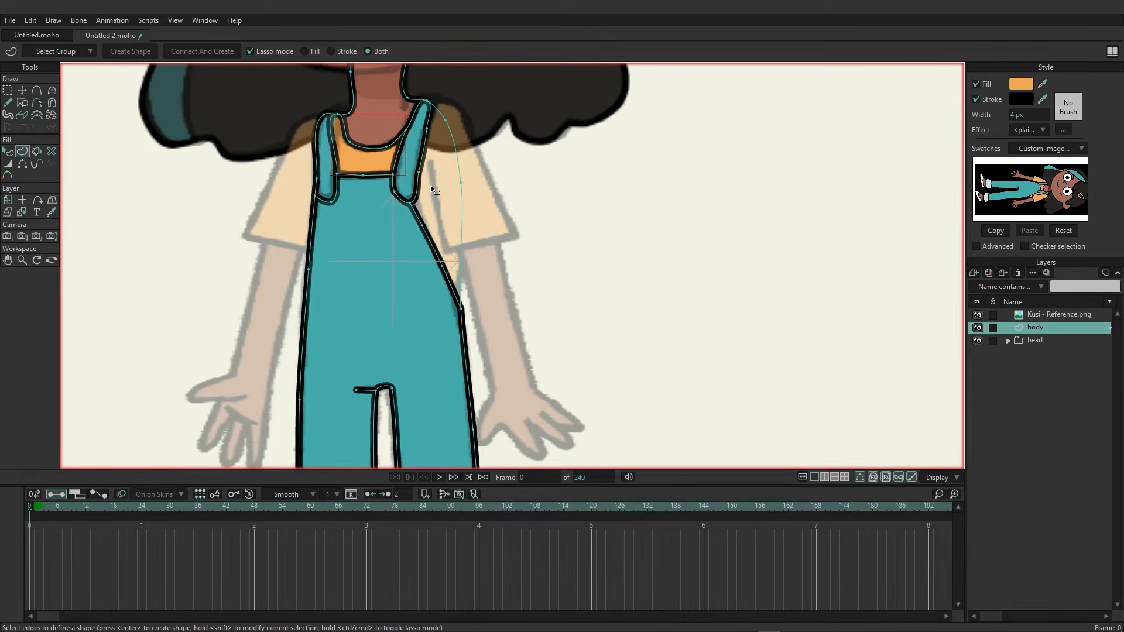
Select the edges of the shirt visible at the right shoulder and fill them with orange.
click(431, 100)
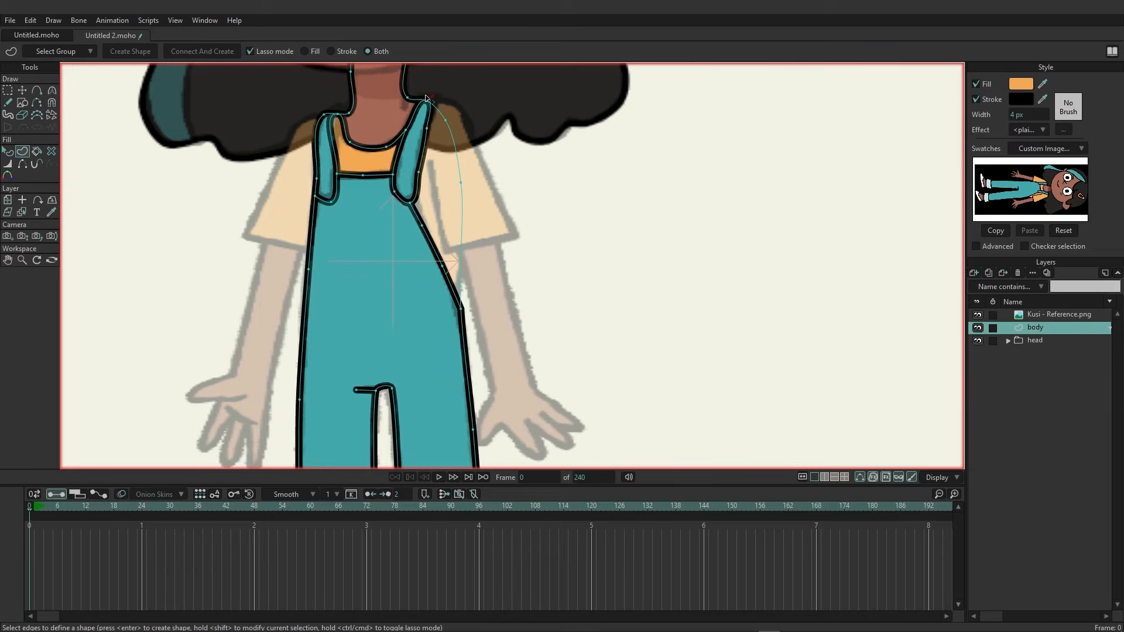
mouse_move(425, 110)
mouse_down()
mouse_move(407, 202)
mouse_move(415, 240)
mouse_move(450, 302)
mouse_move(478, 313)
mouse_move(475, 136)
mouse_move(439, 98)
mouse_up()
click(135, 51)
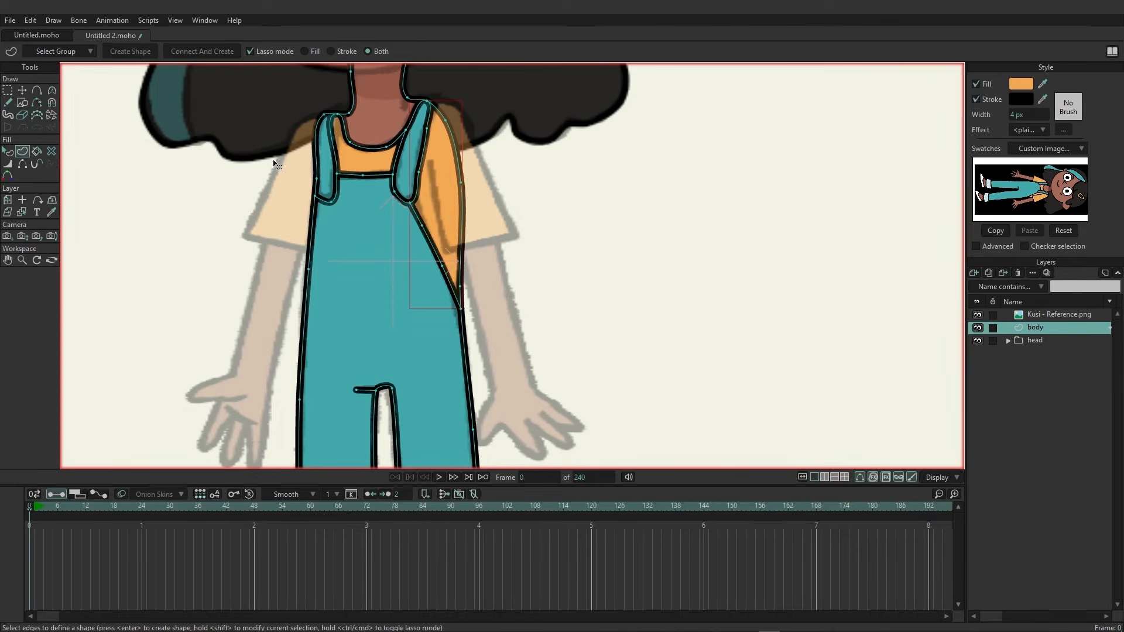
Zoom out to the whole character and hide the reference image layer.
scroll(558, 299, down, 2)
scroll(558, 300, down, 2)
scroll(630, 296, down, 1)
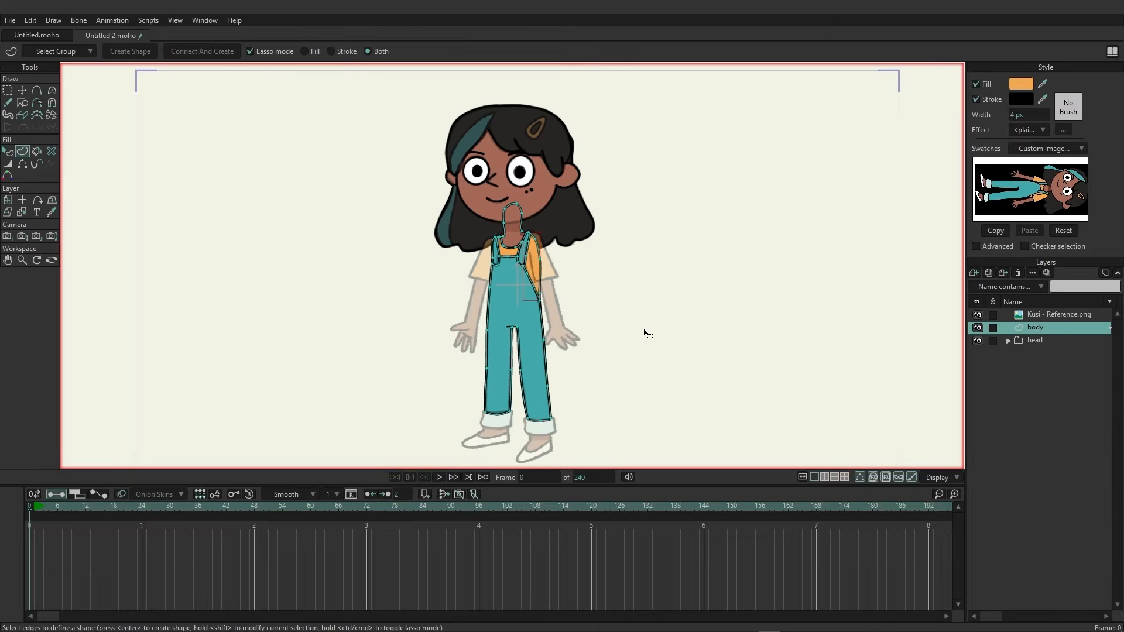
drag(644, 331, 574, 324)
scroll(534, 310, down, 1)
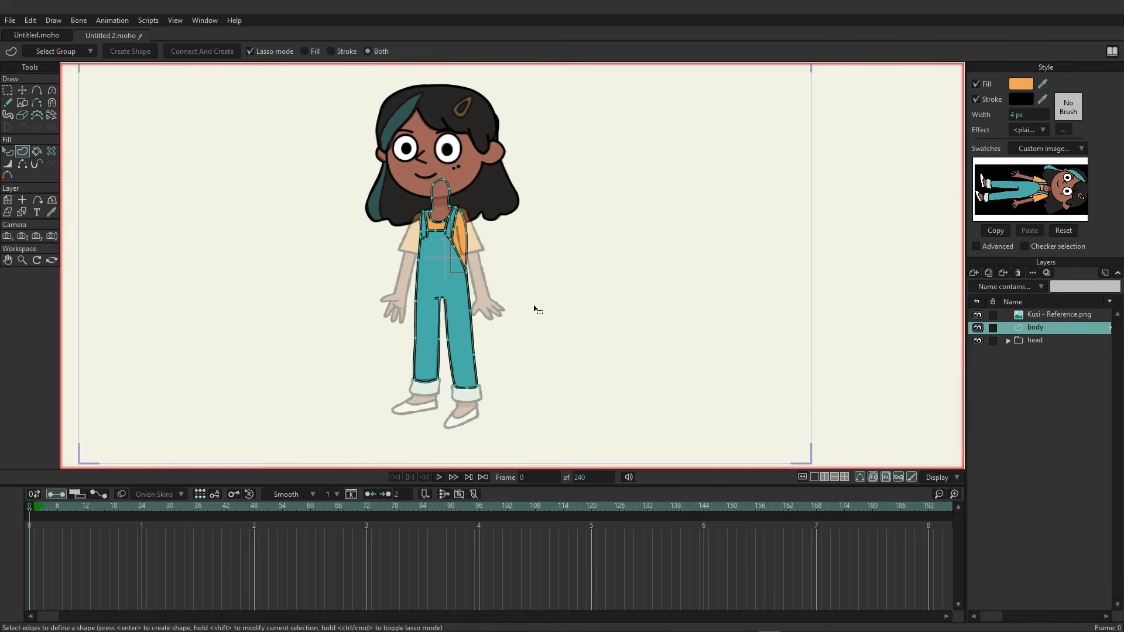
click(978, 315)
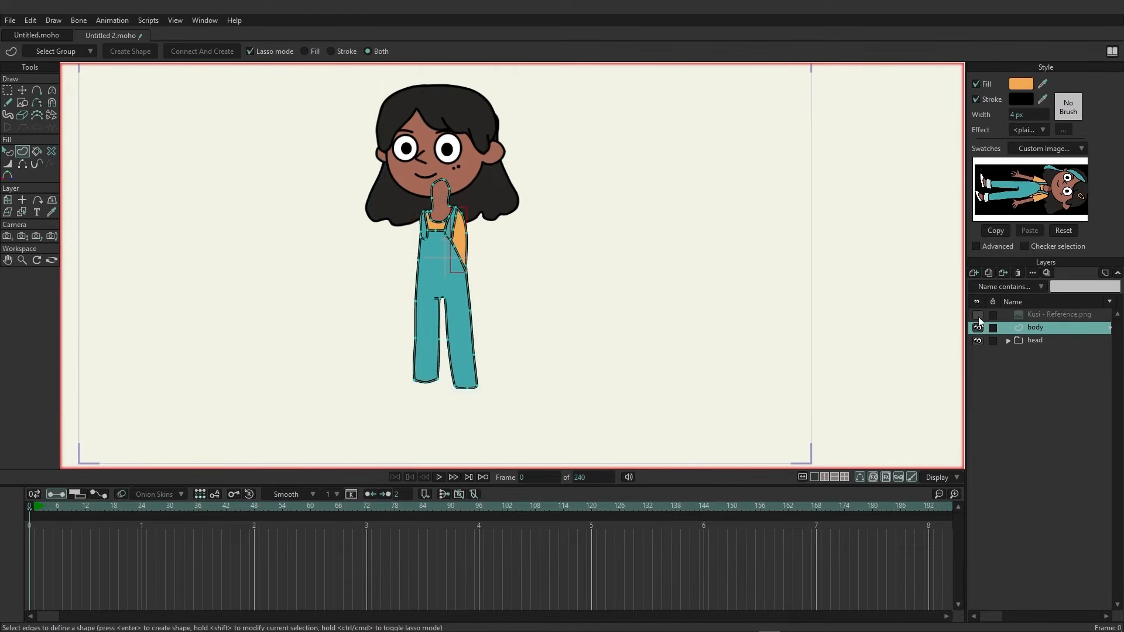
Move the head group above the body layer in the layer stack.
click(1039, 341)
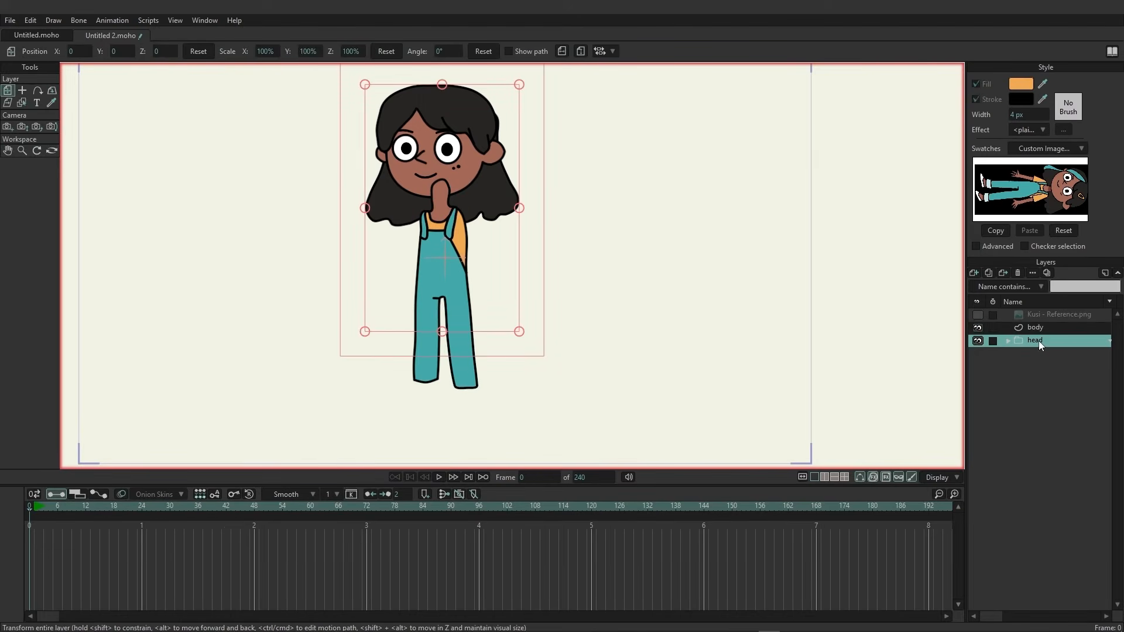
drag(1047, 326, 1048, 314)
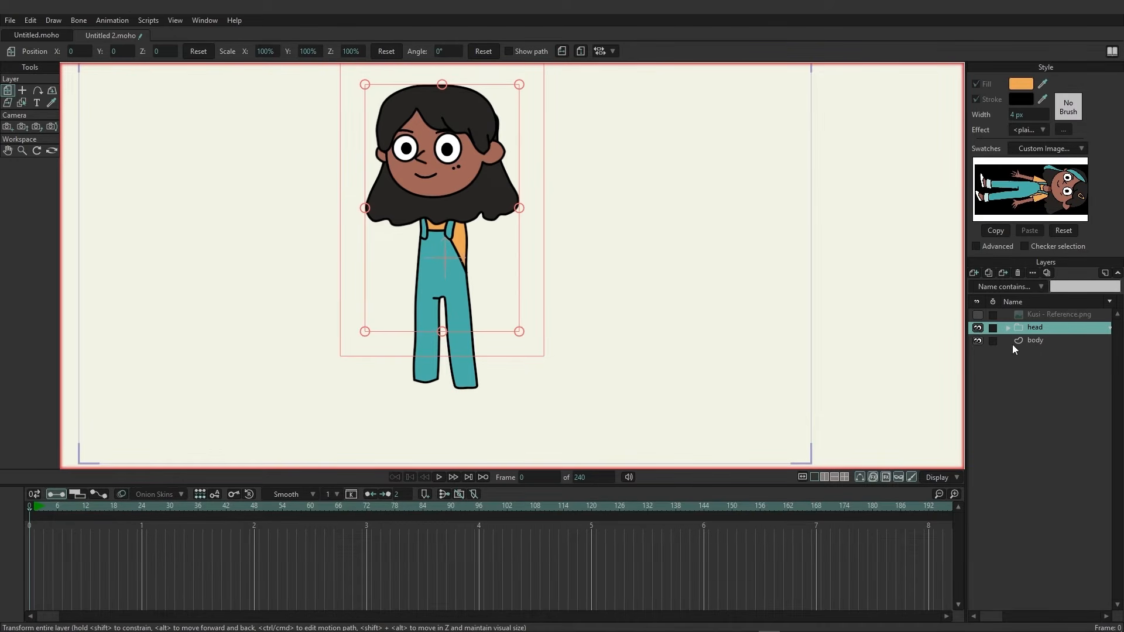
Move the back hair layer out of the head group to sit below the body layer.
click(1008, 329)
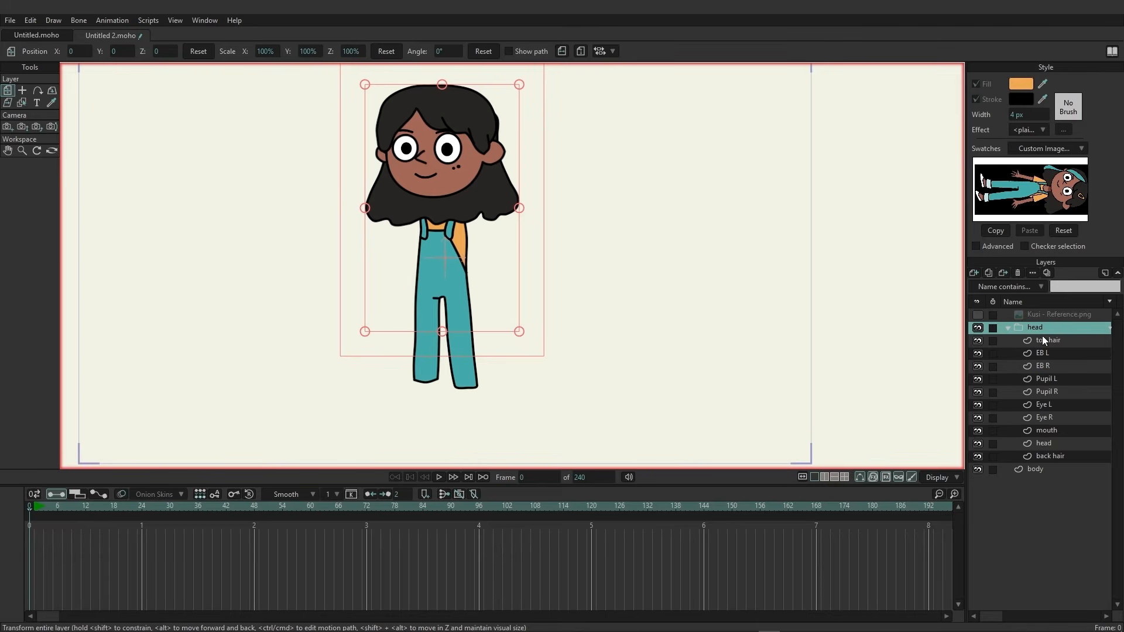
click(1055, 457)
drag(1054, 459, 1054, 473)
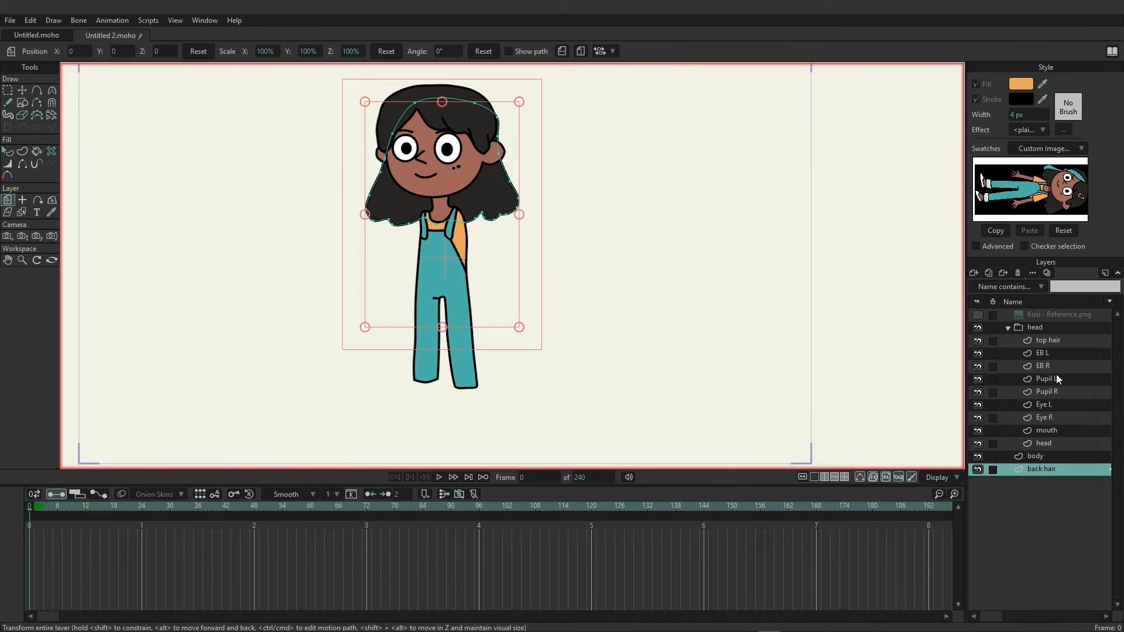
click(1007, 327)
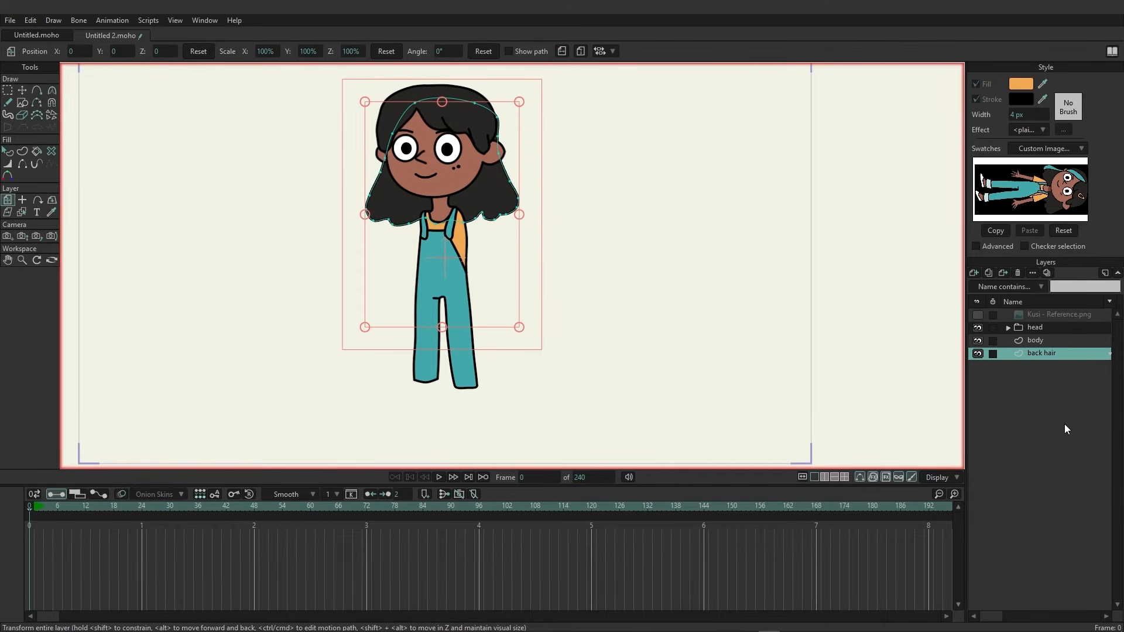
Add a new vector layer above the body layer and name it Arm R.
click(1040, 342)
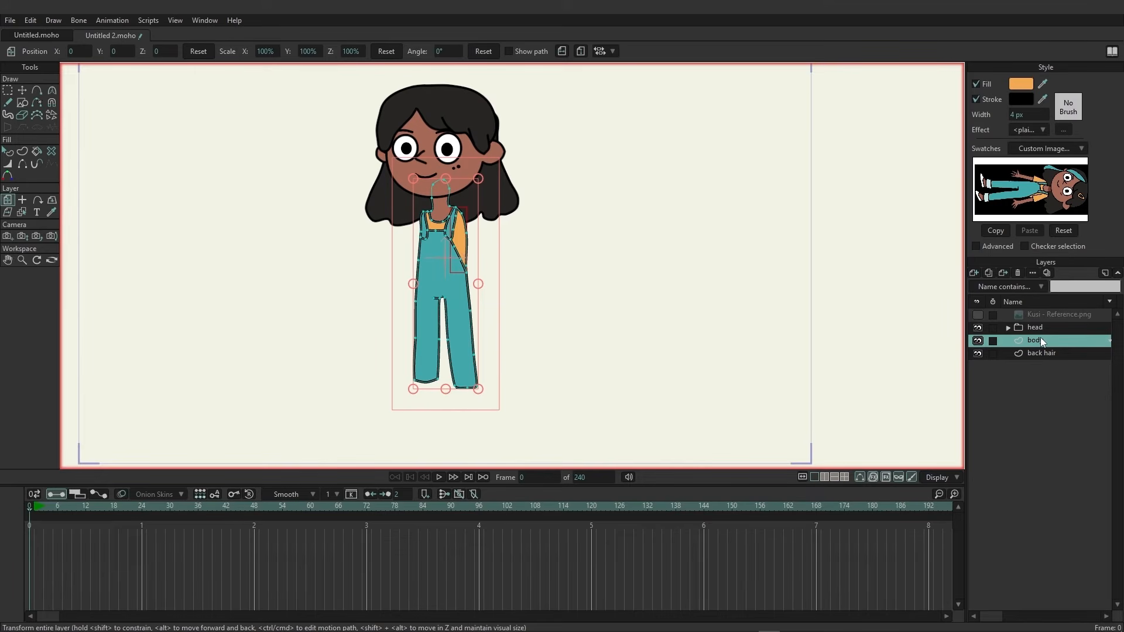
click(975, 273)
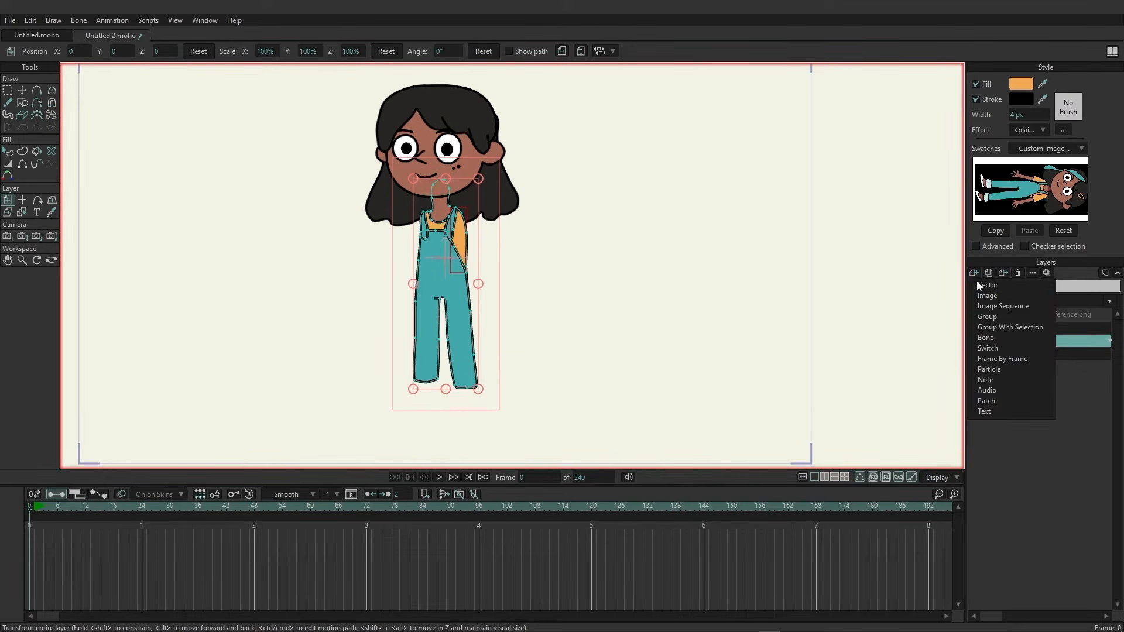
click(976, 284)
double_click(1041, 340)
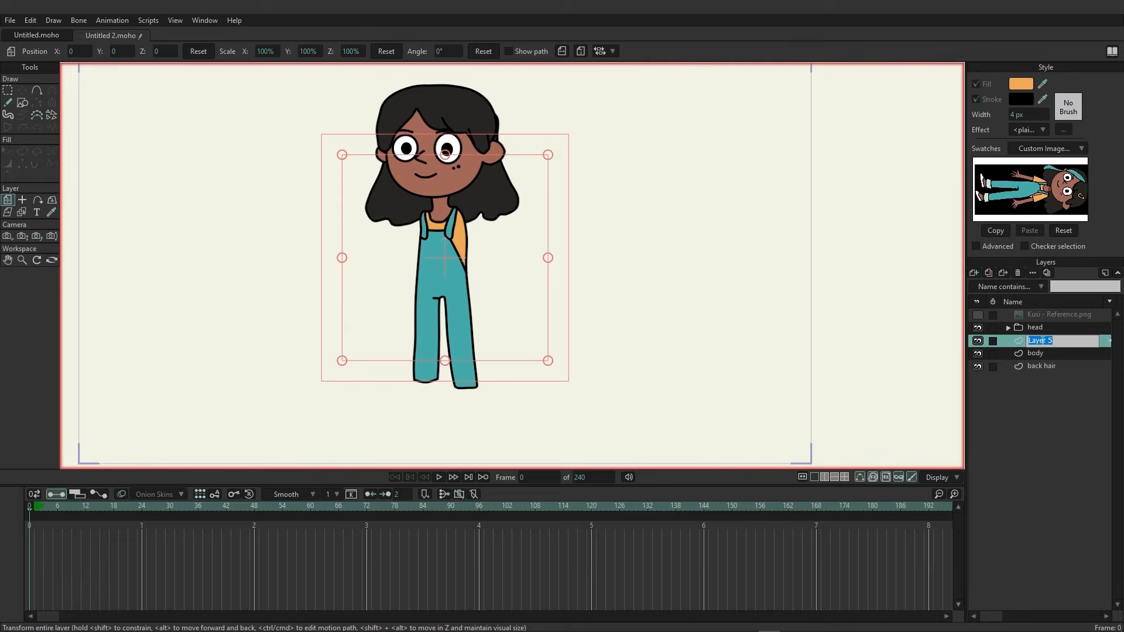
text(Arm R)
key(Return)
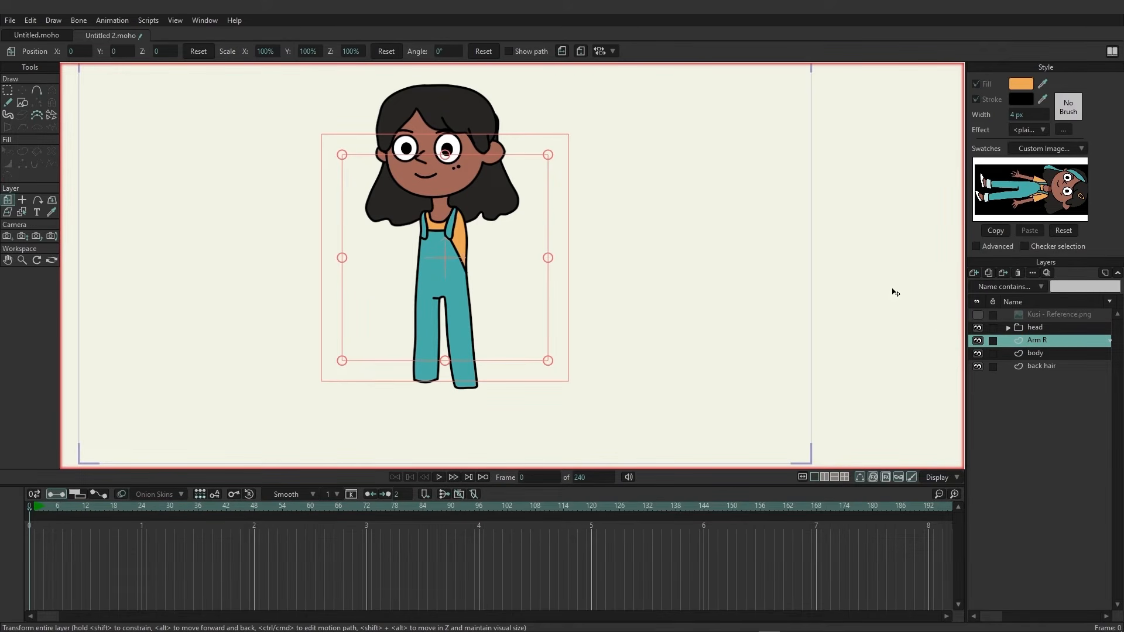
Show the reference image again and trace the right sleeve outline with the Add Point tool.
click(977, 314)
scroll(556, 270, up, 5)
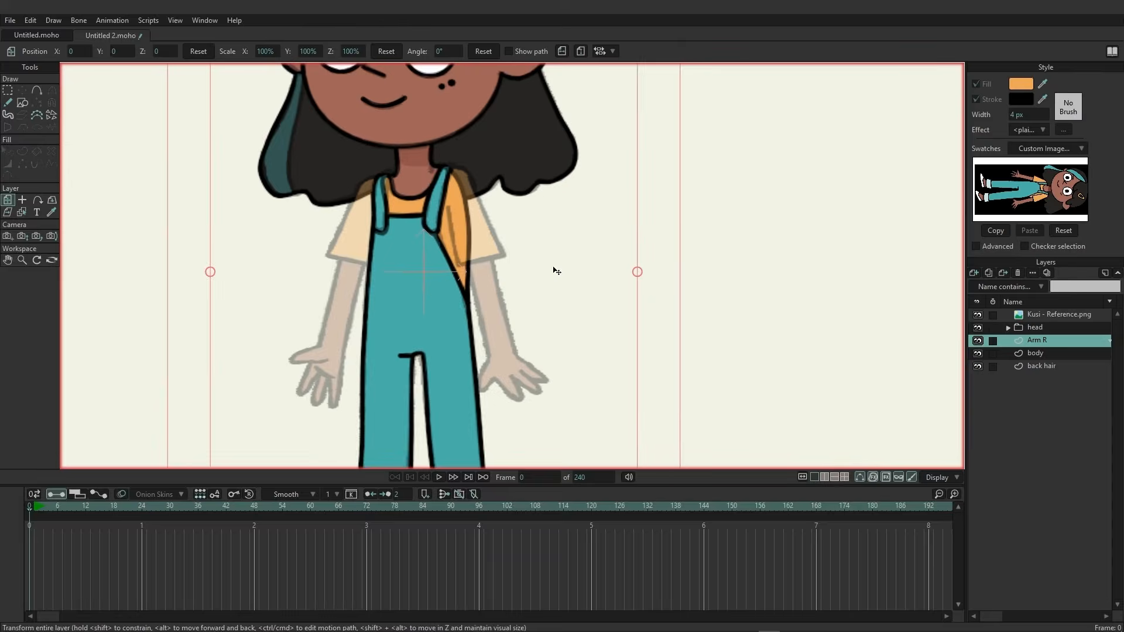
scroll(519, 271, down, 3)
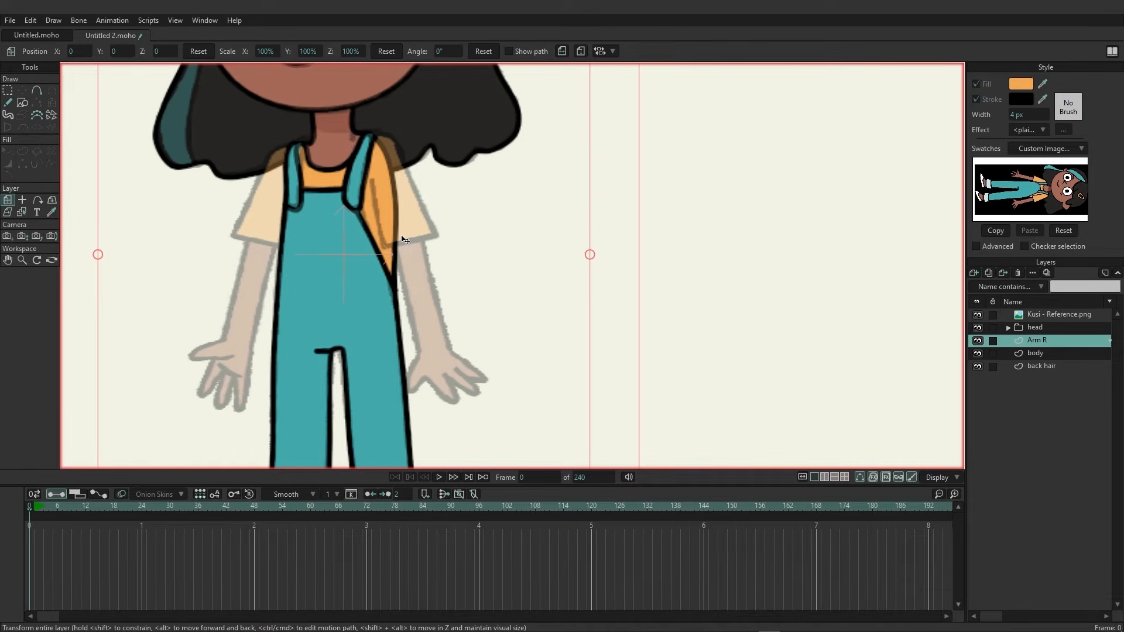
click(36, 92)
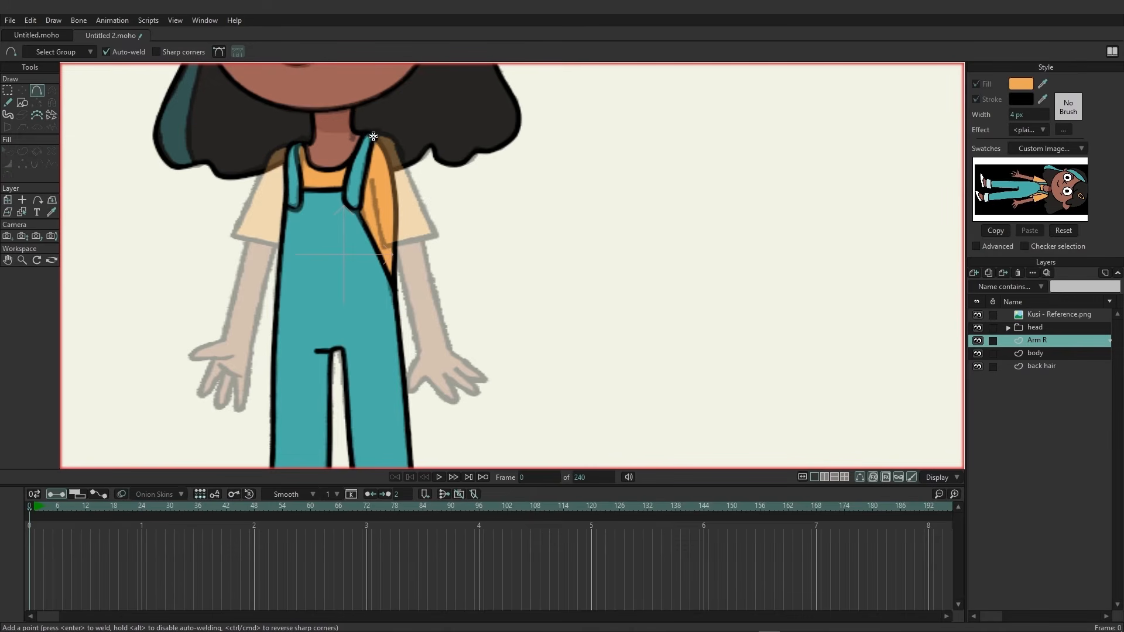
mouse_move(374, 136)
mouse_down()
mouse_move(399, 150)
mouse_move(439, 235)
mouse_move(385, 246)
mouse_move(373, 136)
mouse_up()
Sharpen the sleeve's corner curvature and nudge its corner point to match the reference.
click(52, 91)
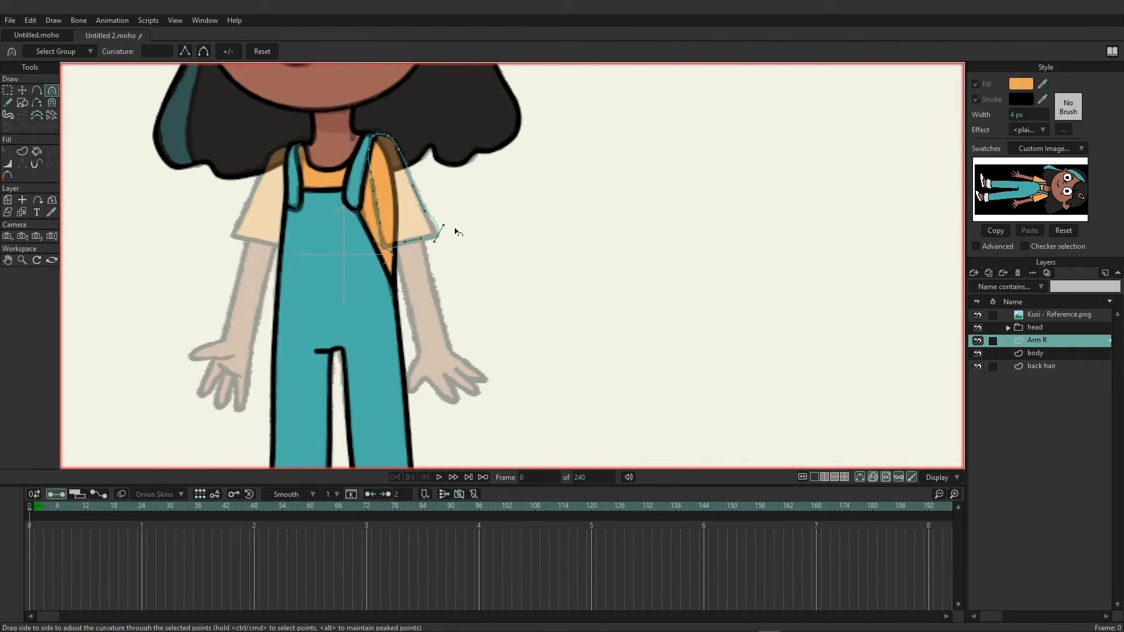
drag(444, 226, 427, 245)
click(22, 90)
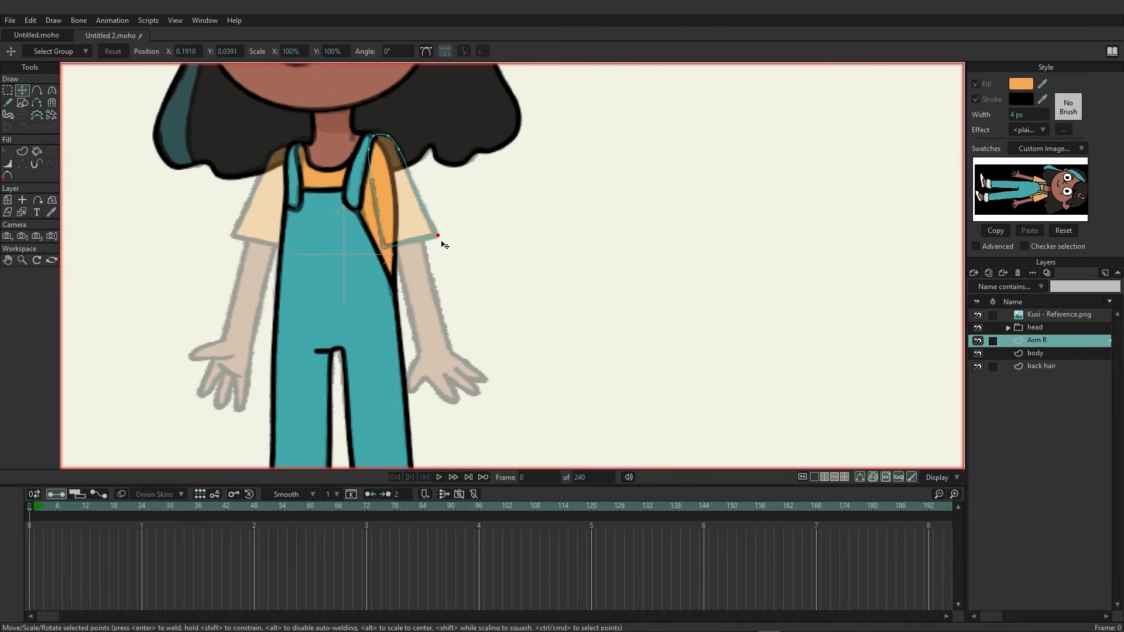
drag(443, 243, 441, 243)
Select all of the sleeve's edges and create an orange filled sleeve shape.
click(23, 153)
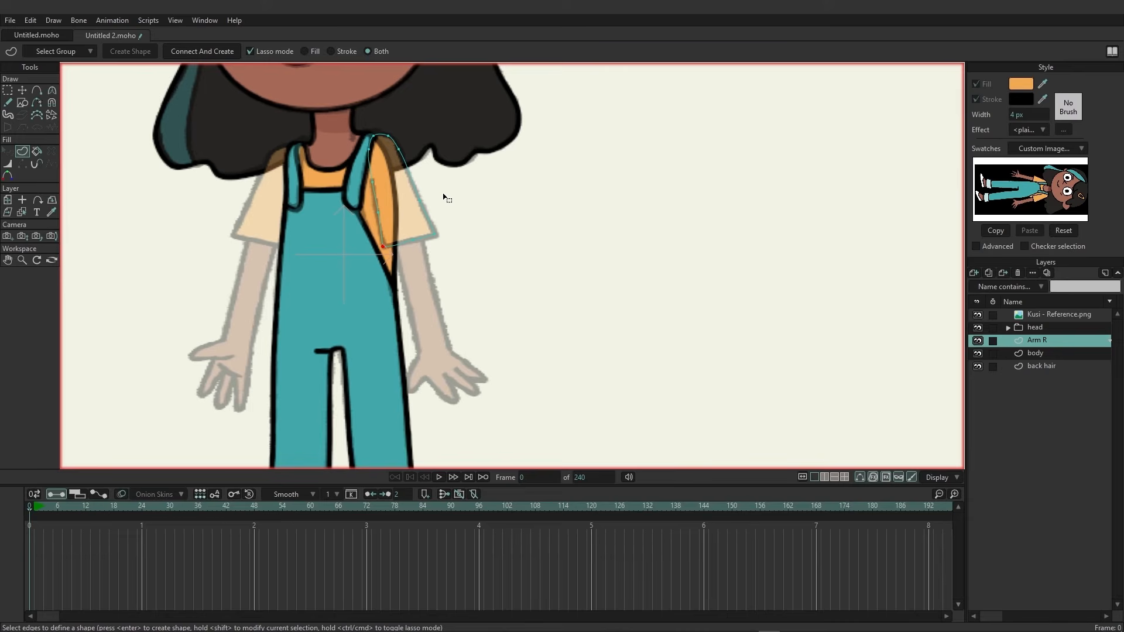
key(ctrl+a)
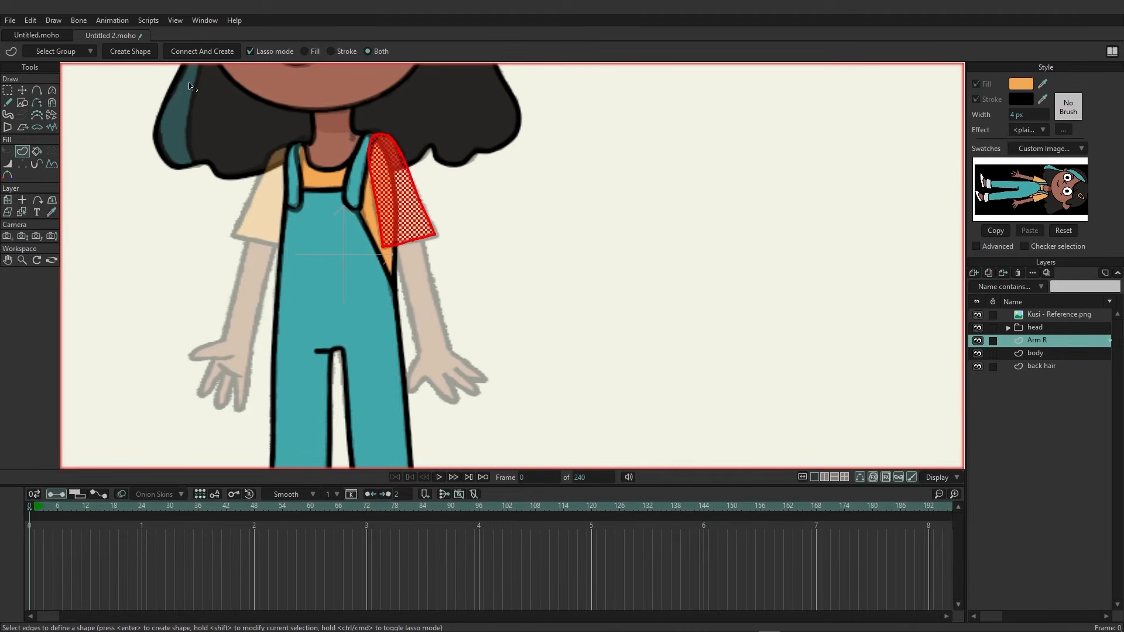
click(141, 53)
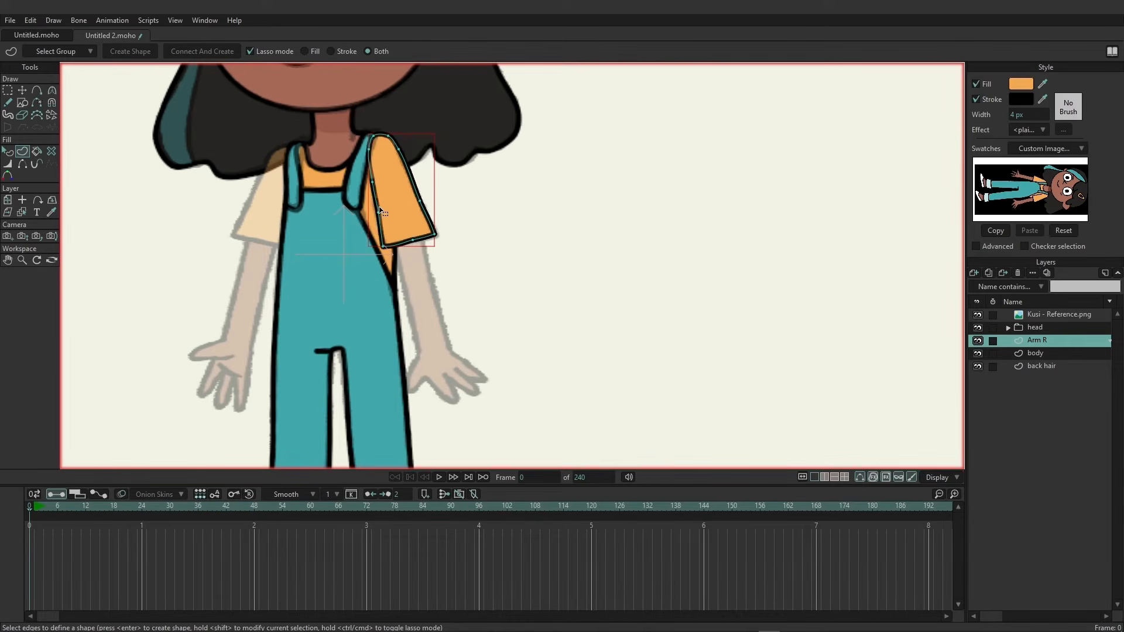
Compare the sleeve against the reference and hide the stroke on the sleeve's inner edge along the overalls strap.
click(977, 340)
scroll(373, 134, up, 5)
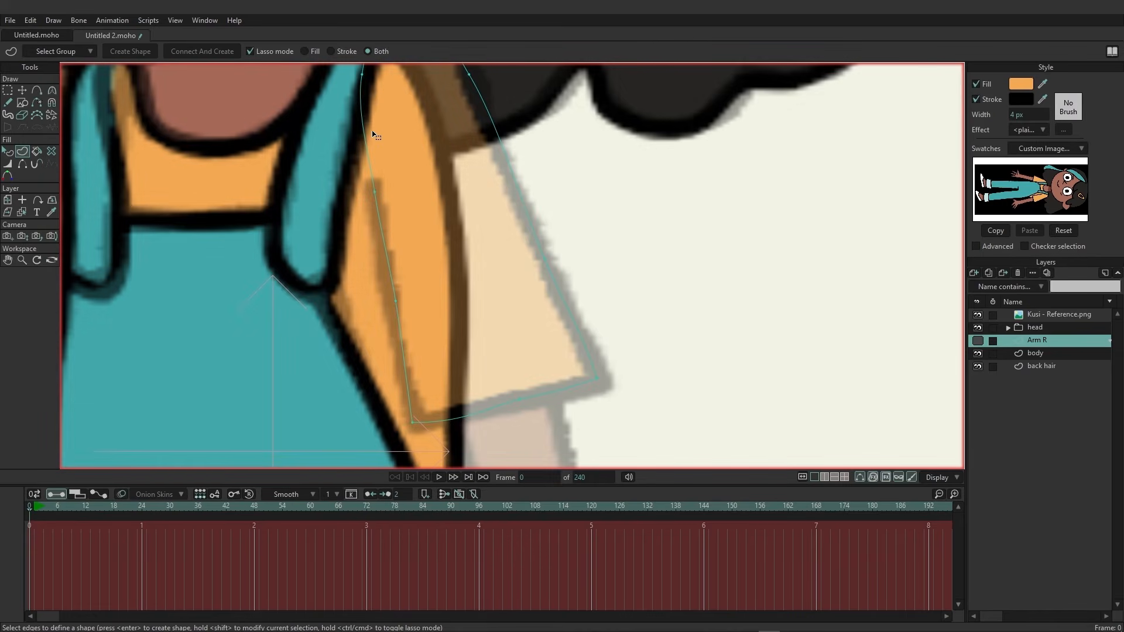
scroll(574, 193, down, 3)
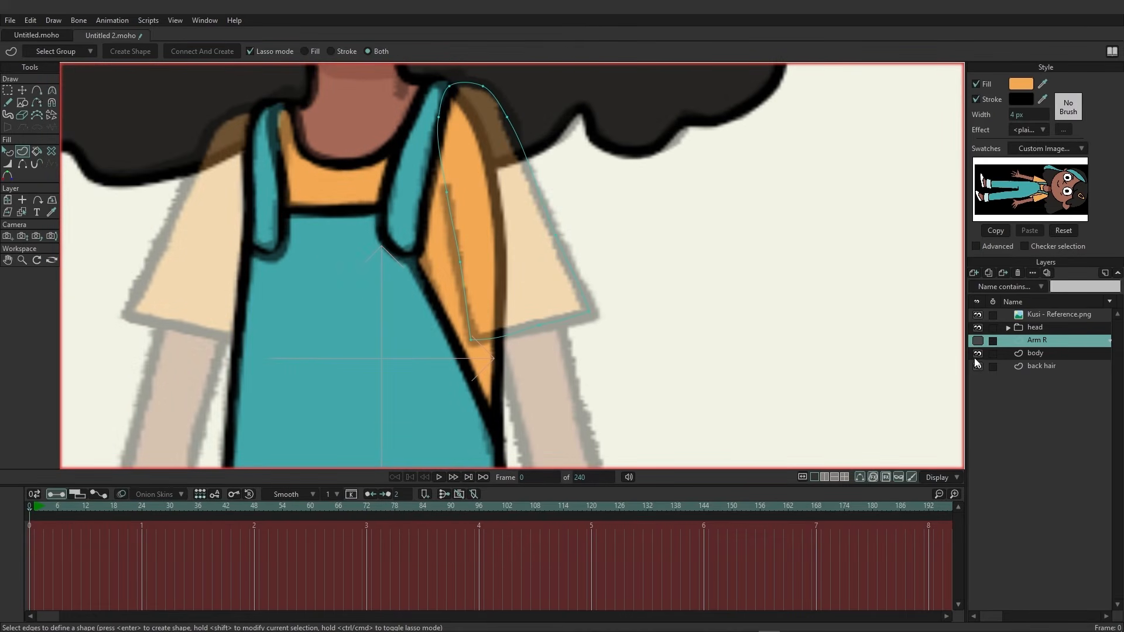
click(978, 343)
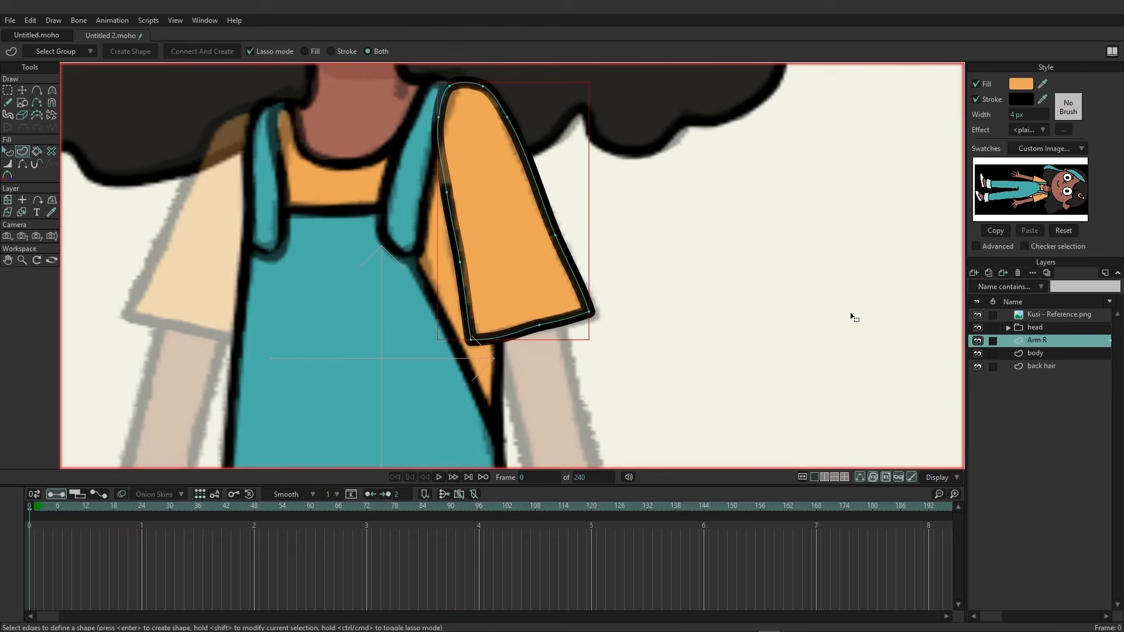
click(28, 167)
click(446, 168)
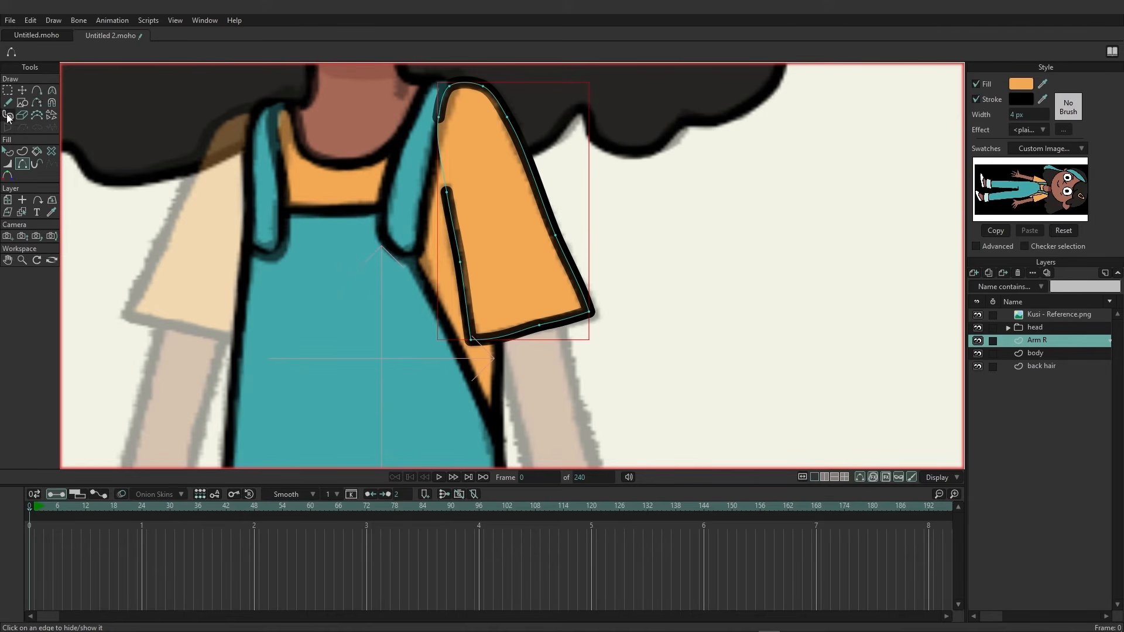
Trace the right forearm and hand outline, including the fingers, with the Add Point tool over the reference.
click(22, 90)
click(439, 117)
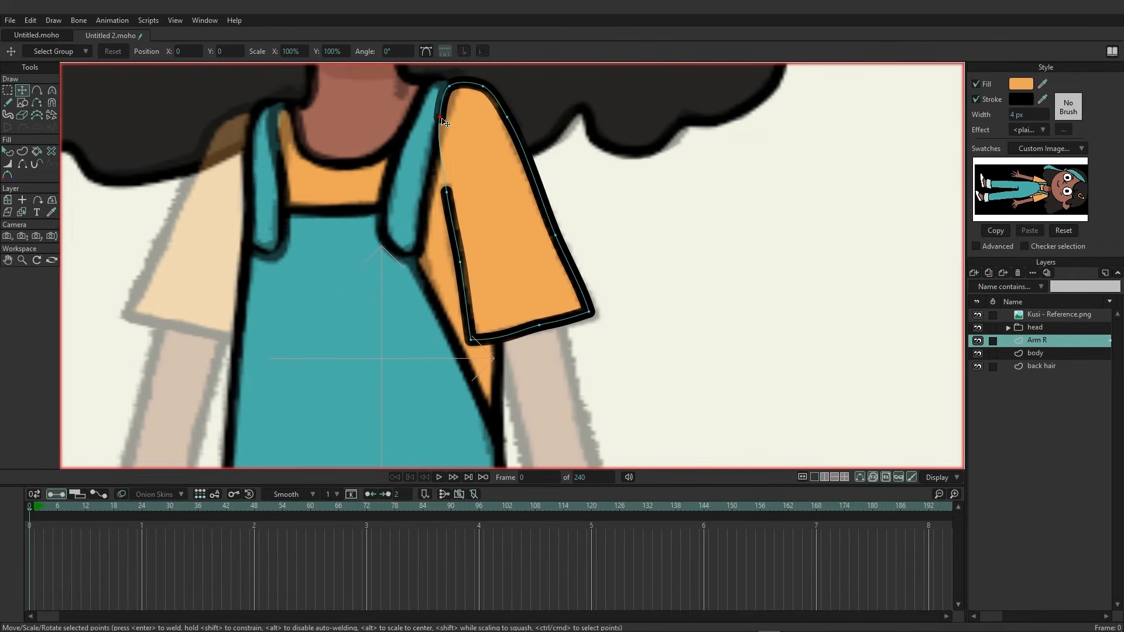
scroll(678, 196, down, 5)
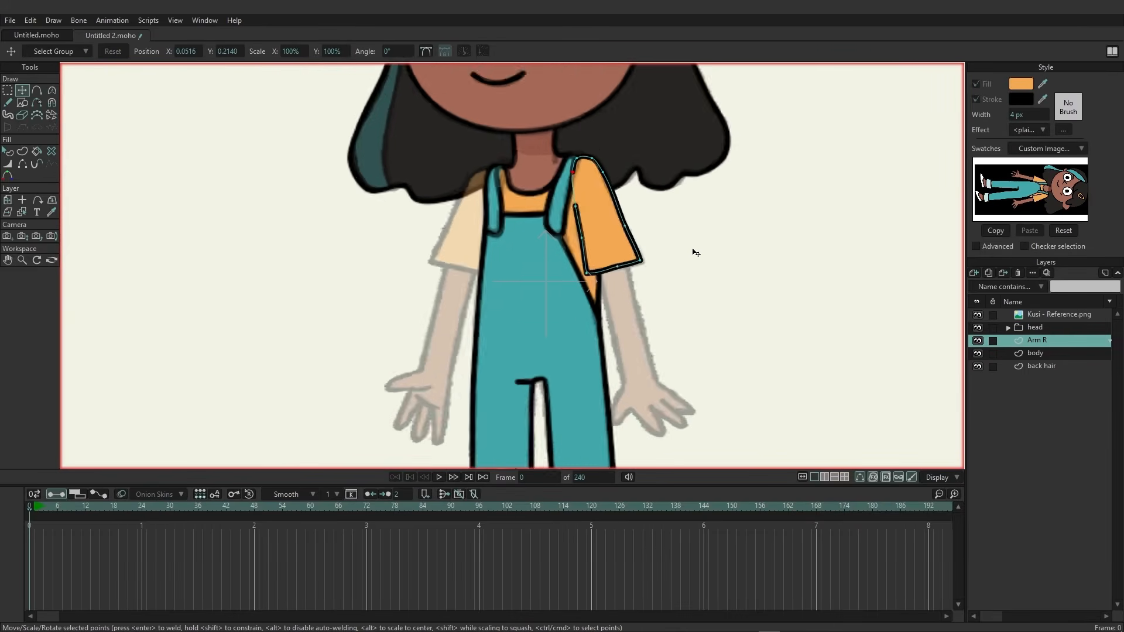
scroll(674, 296, up, 4)
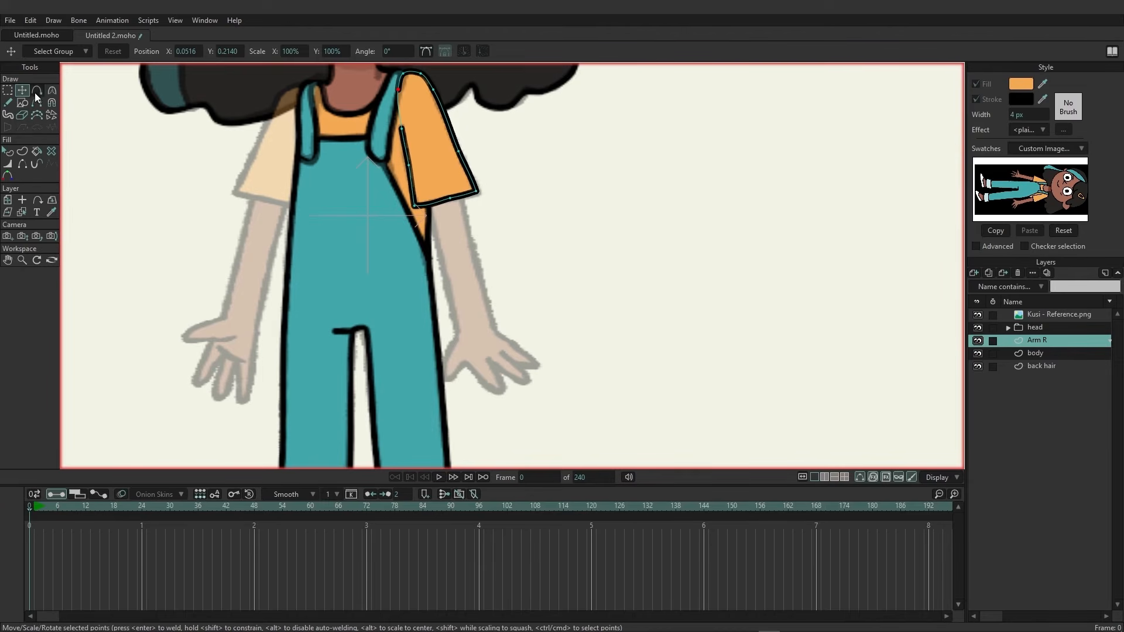
click(35, 91)
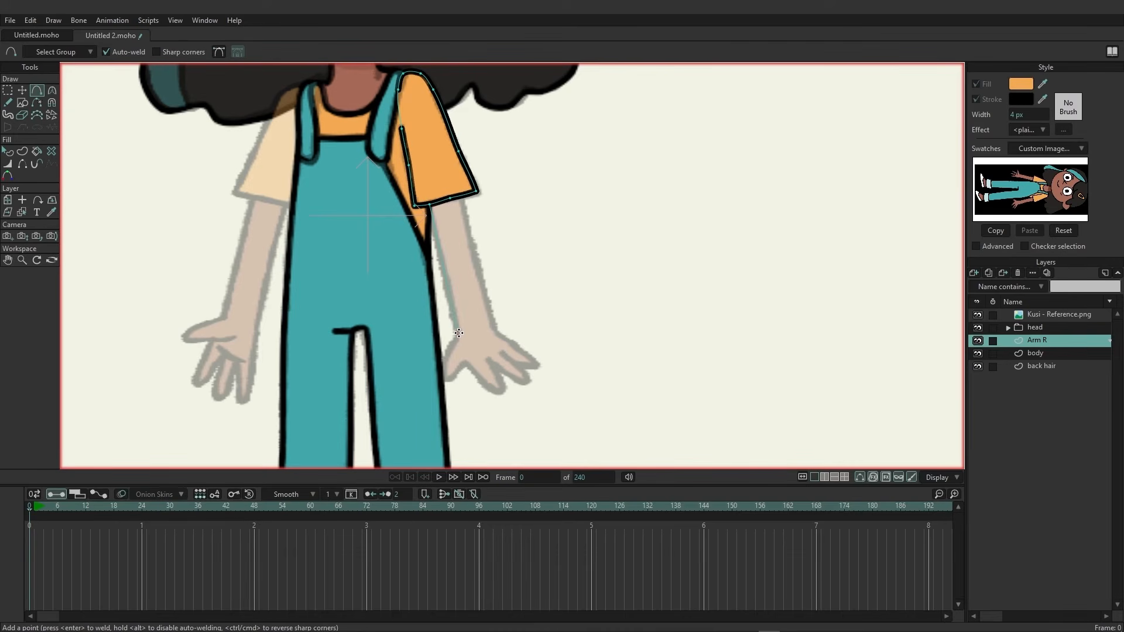
mouse_move(461, 332)
mouse_down()
mouse_move(443, 373)
mouse_move(454, 381)
mouse_move(465, 367)
mouse_move(493, 395)
mouse_up()
click(506, 392)
click(491, 365)
click(521, 382)
click(529, 378)
click(505, 358)
click(533, 368)
click(516, 338)
scroll(560, 368, up, 4)
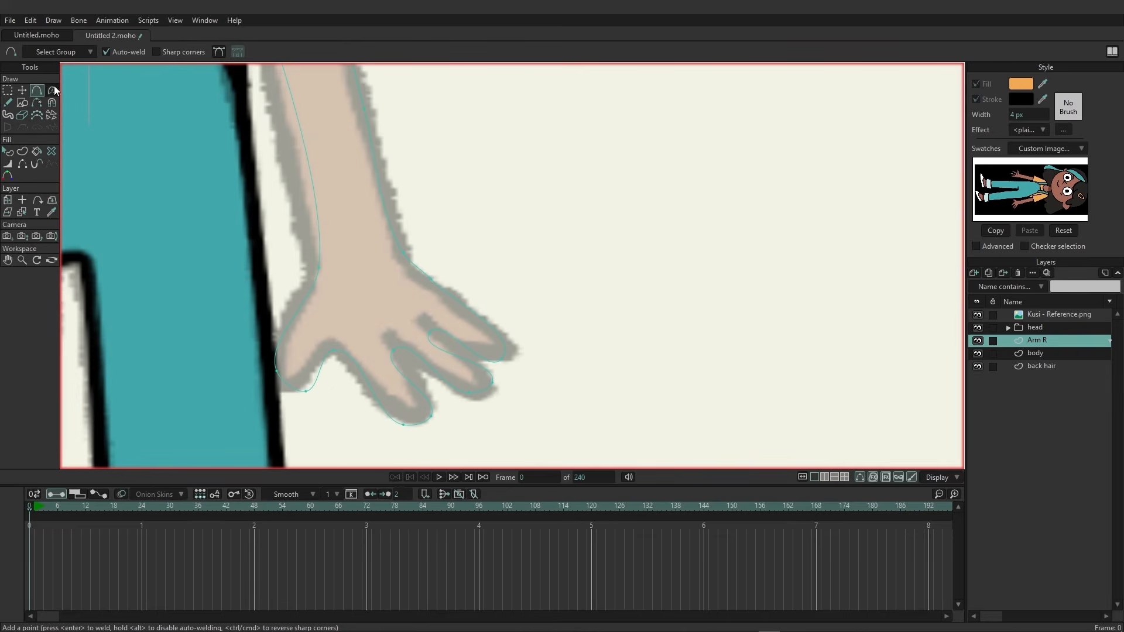
Sharpen the curvature at the finger and thumb points with the Curvature tool.
click(51, 91)
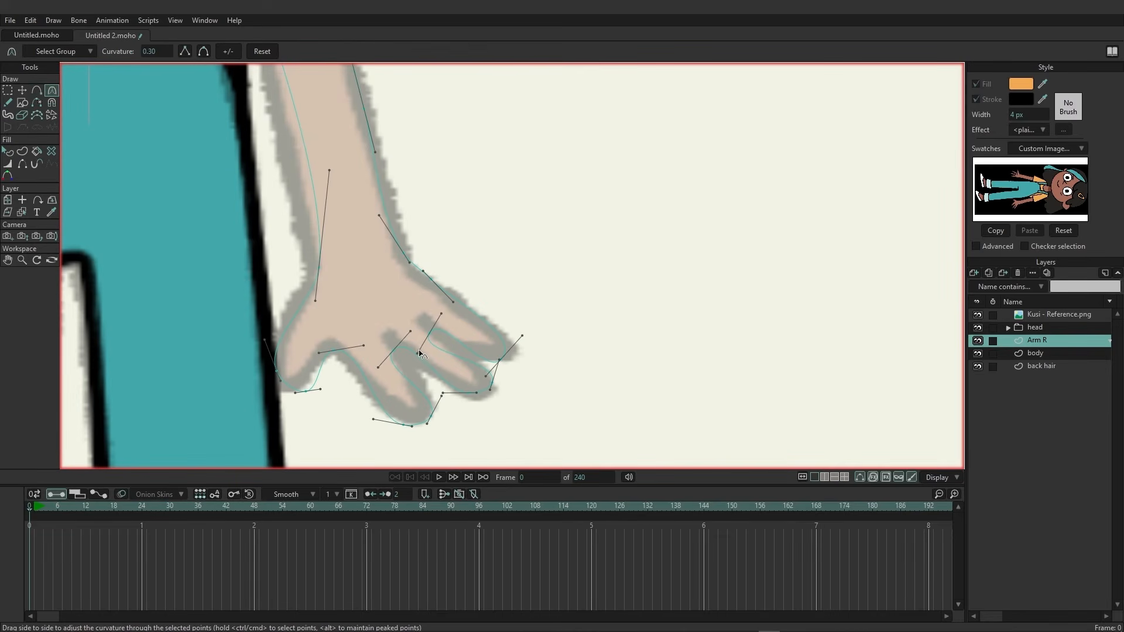
drag(421, 354, 449, 331)
drag(377, 367, 407, 371)
drag(410, 332, 414, 354)
drag(363, 346, 315, 376)
Nudge the point at the base of the hand and smooth the forearm curvature to match the reference.
key(t)
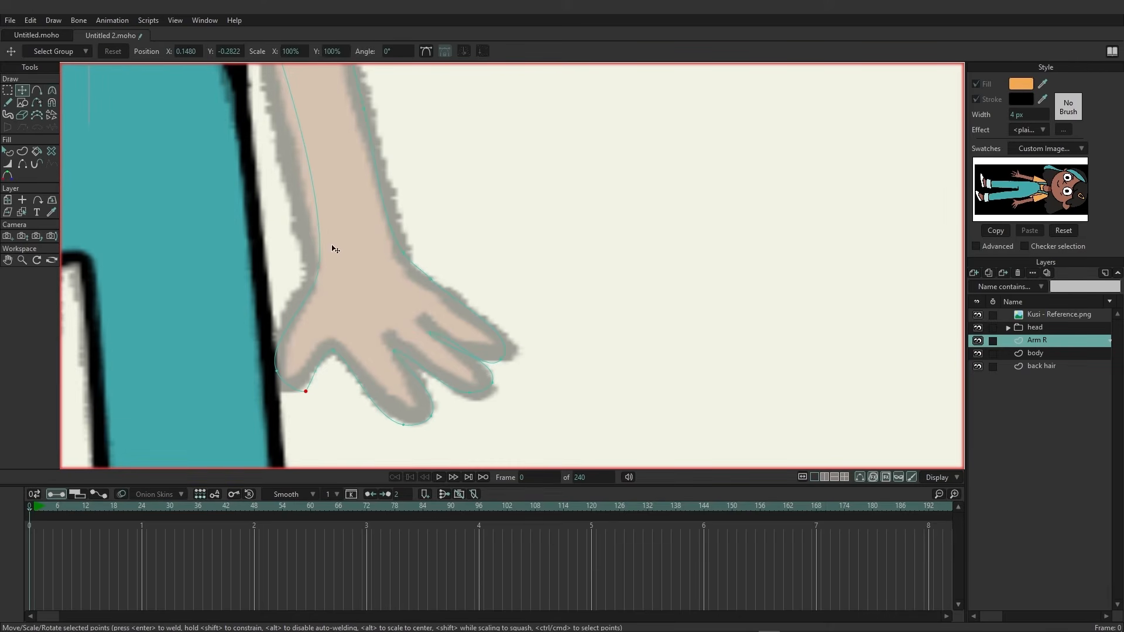
scroll(438, 252, down, 2)
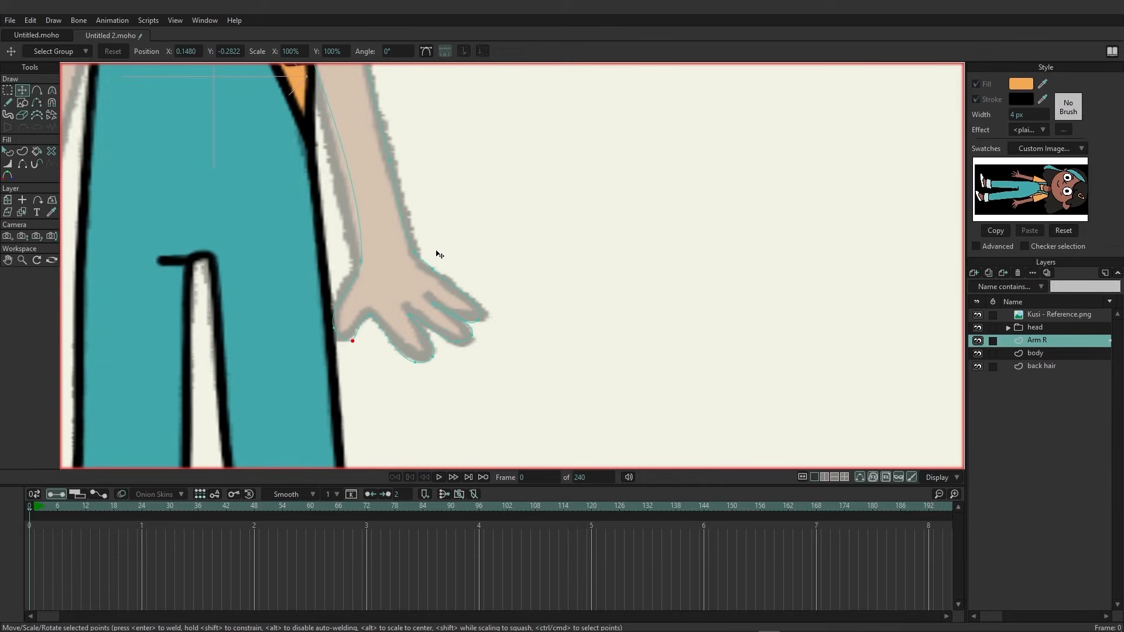
mouse_move(352, 342)
mouse_down()
mouse_move(322, 330)
mouse_move(345, 342)
mouse_up()
scroll(378, 321, up, 1)
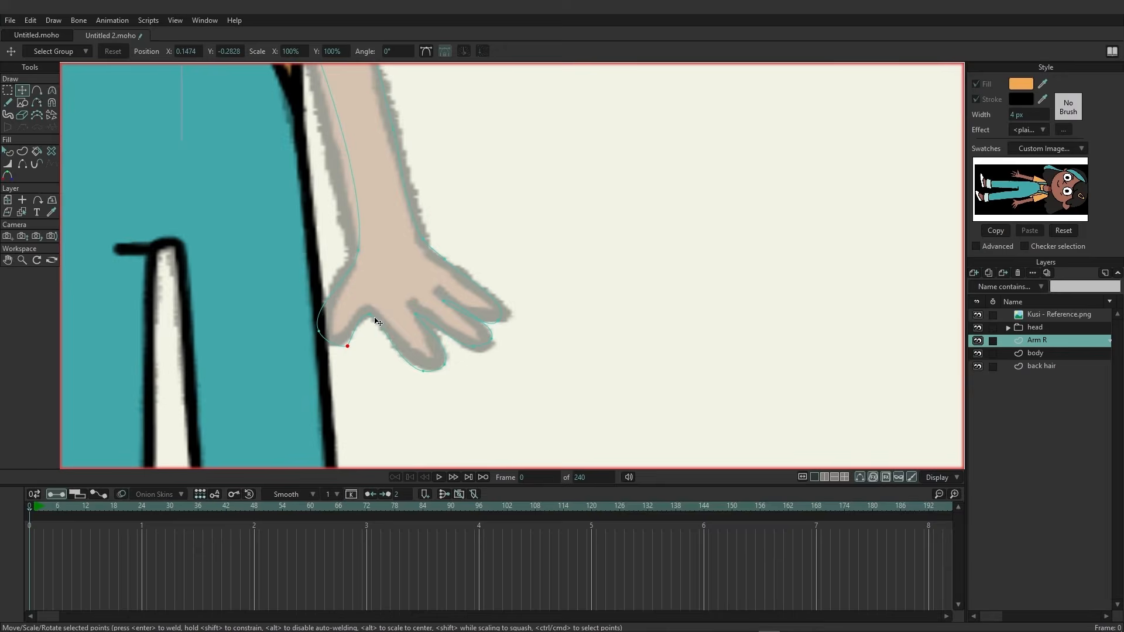
scroll(378, 321, down, 3)
scroll(534, 316, up, 1)
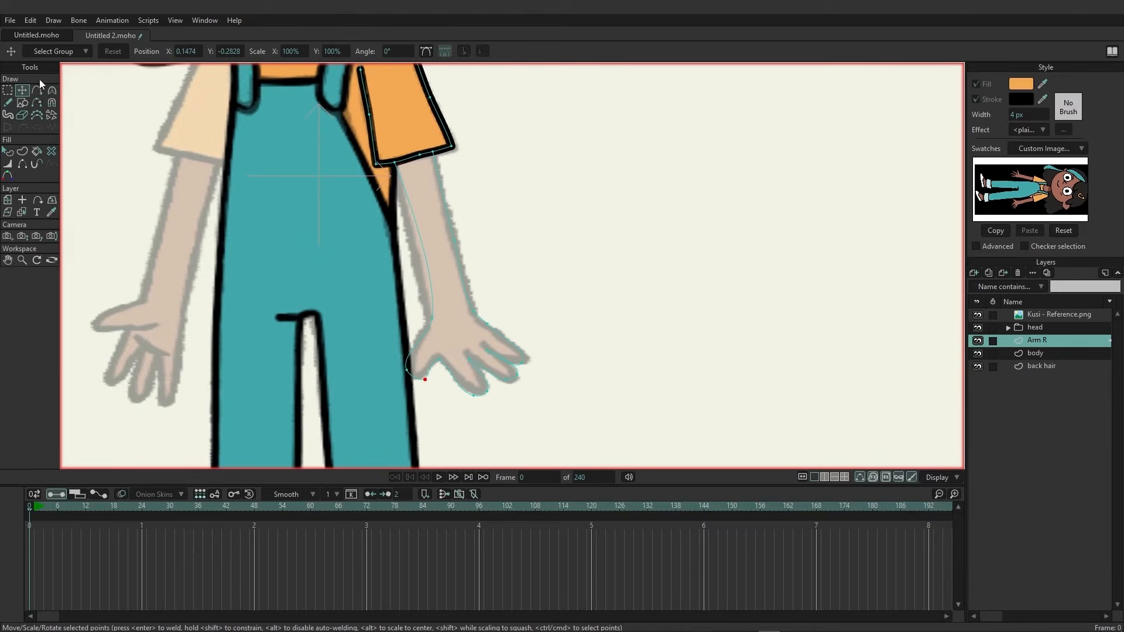
click(52, 90)
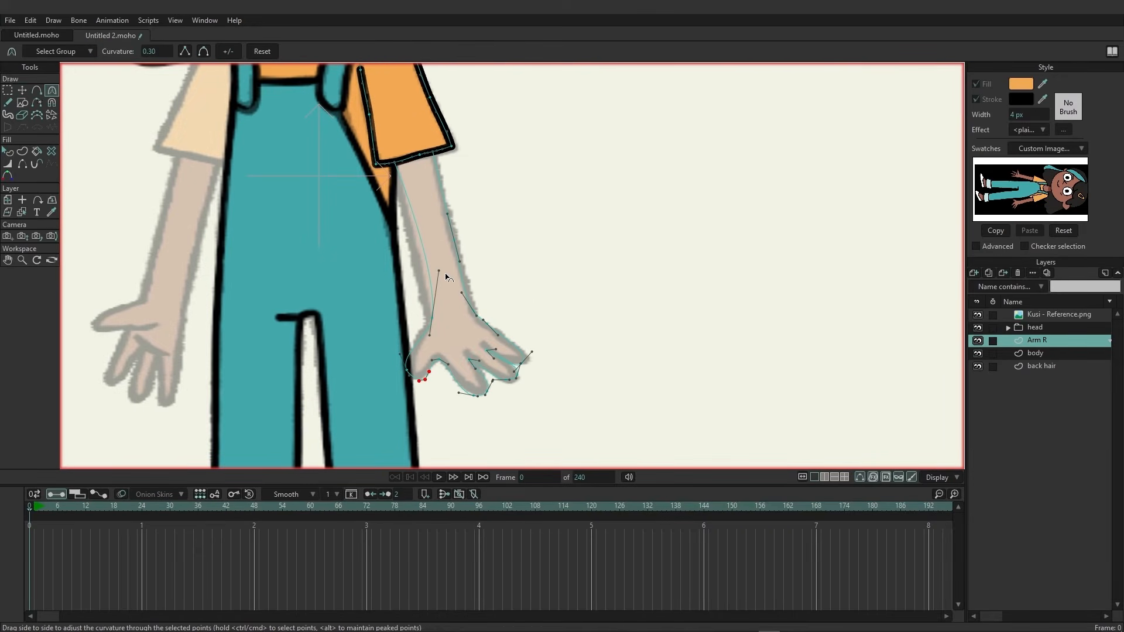
drag(440, 274, 420, 279)
click(22, 92)
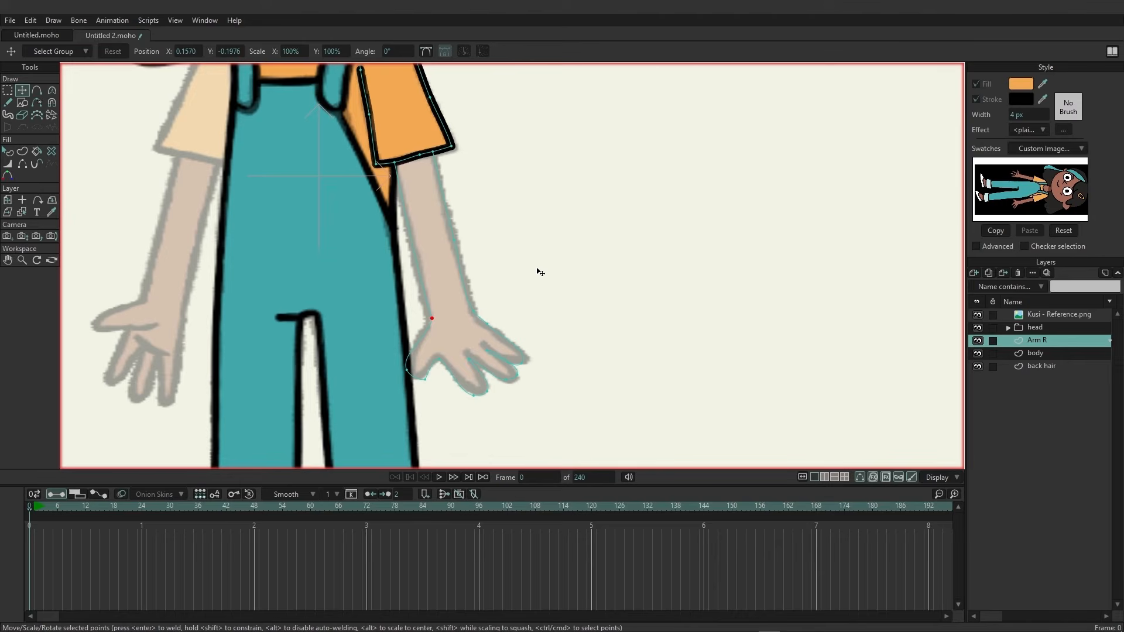
Select the arm's edges, pick the brown skin colour from the reference swatch as fill, and create the arm shape.
click(23, 151)
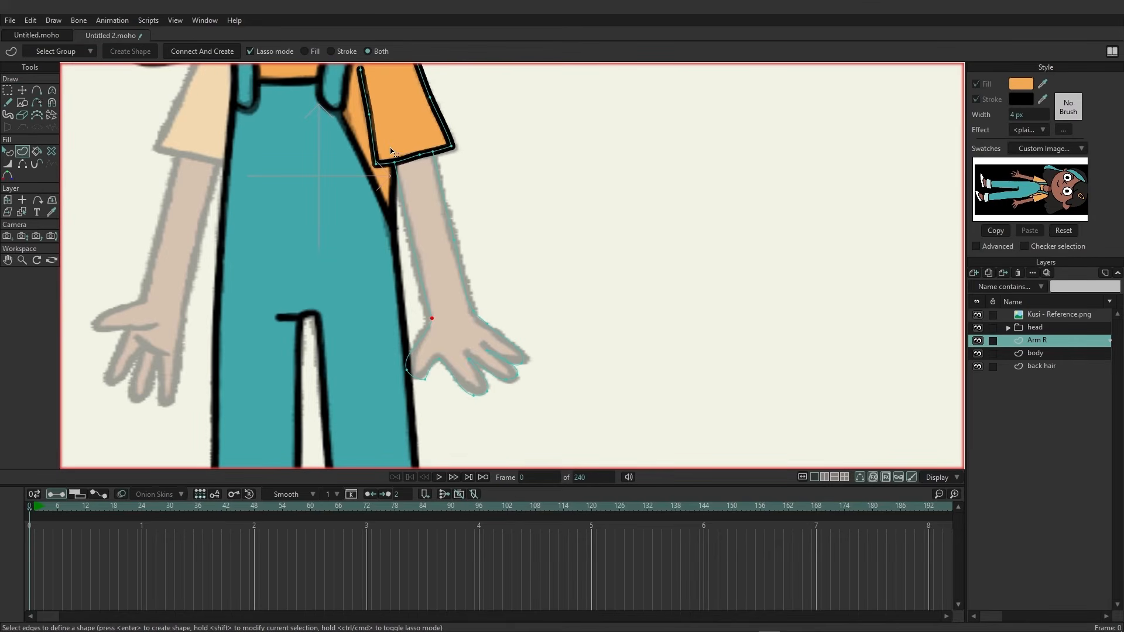
mouse_move(389, 150)
mouse_down()
mouse_move(413, 292)
mouse_move(396, 372)
mouse_move(436, 417)
mouse_move(544, 395)
mouse_move(530, 273)
mouse_move(493, 207)
mouse_move(435, 143)
mouse_move(392, 154)
mouse_up()
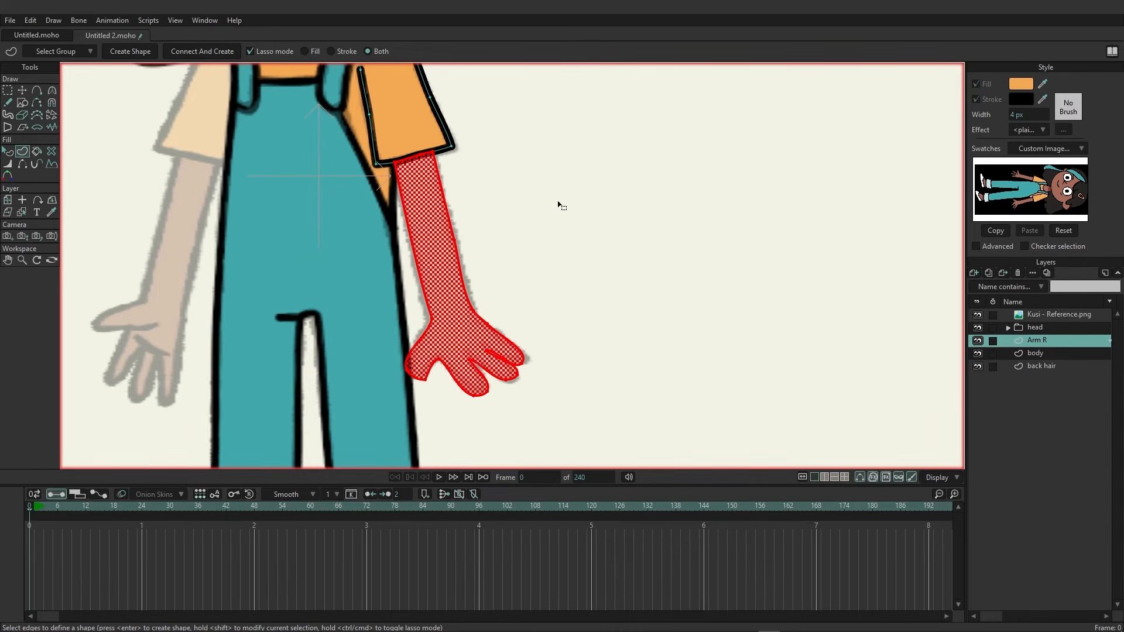
click(1043, 84)
click(1064, 190)
click(128, 51)
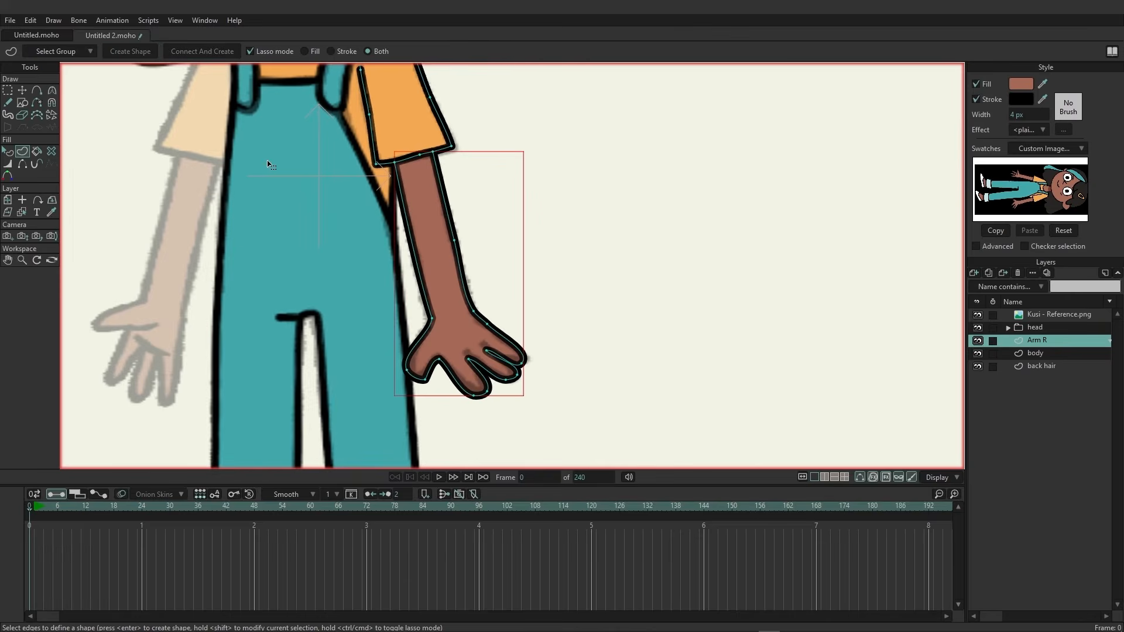
Add a new vector layer above the back hair layer and name it Arm L.
scroll(386, 235, down, 3)
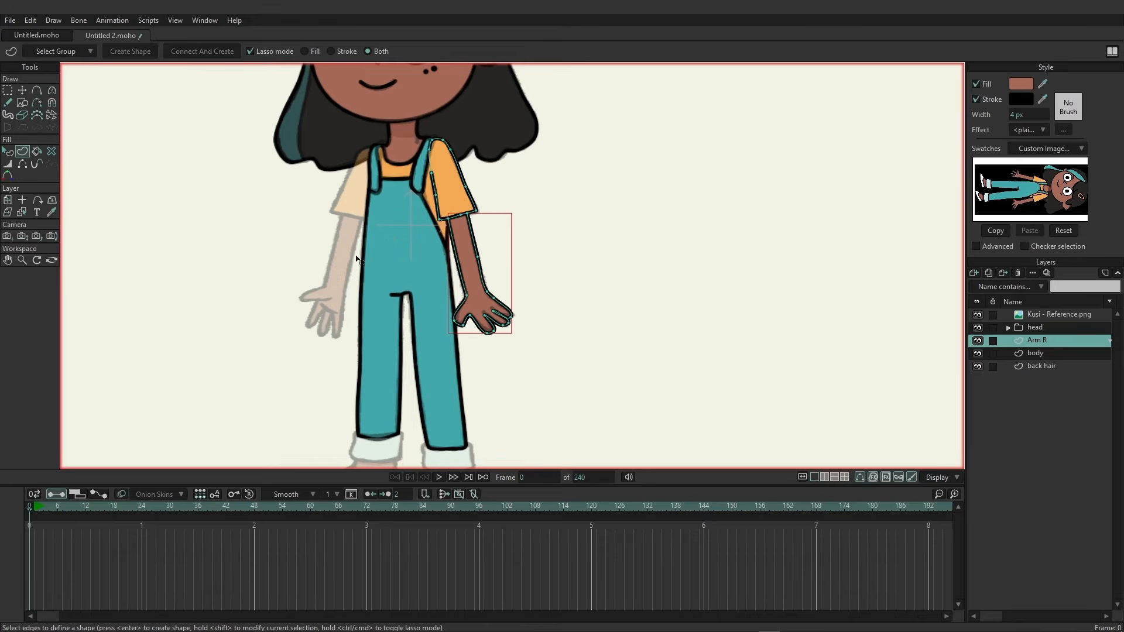
scroll(354, 256, up, 3)
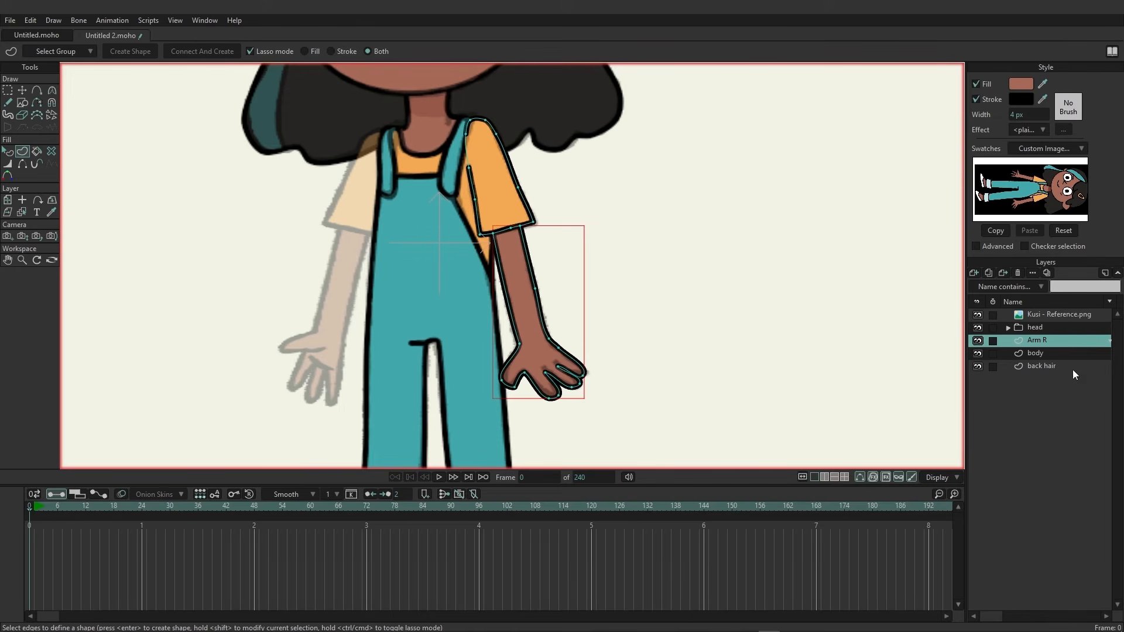
click(1040, 366)
click(975, 272)
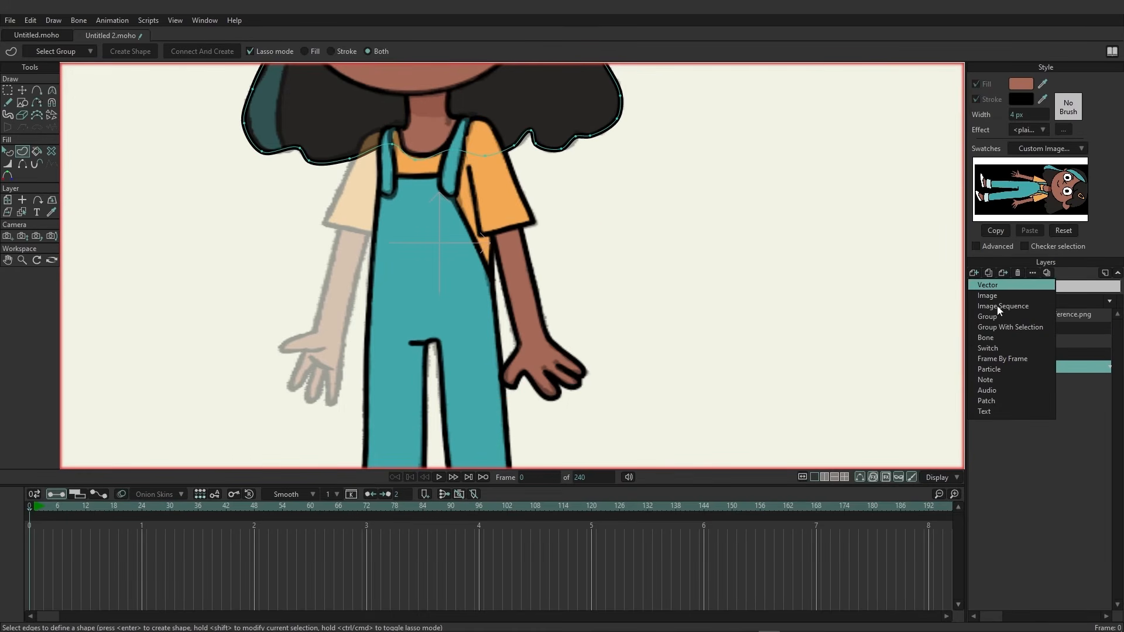
click(985, 292)
double_click(1045, 367)
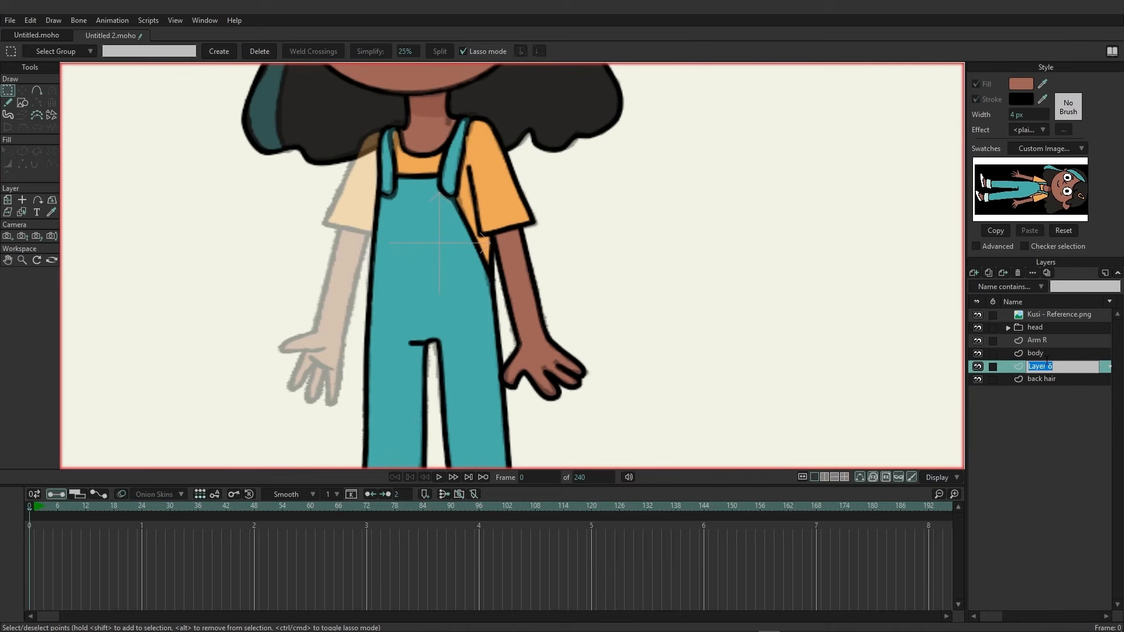
text(ARm L)
key(Return)
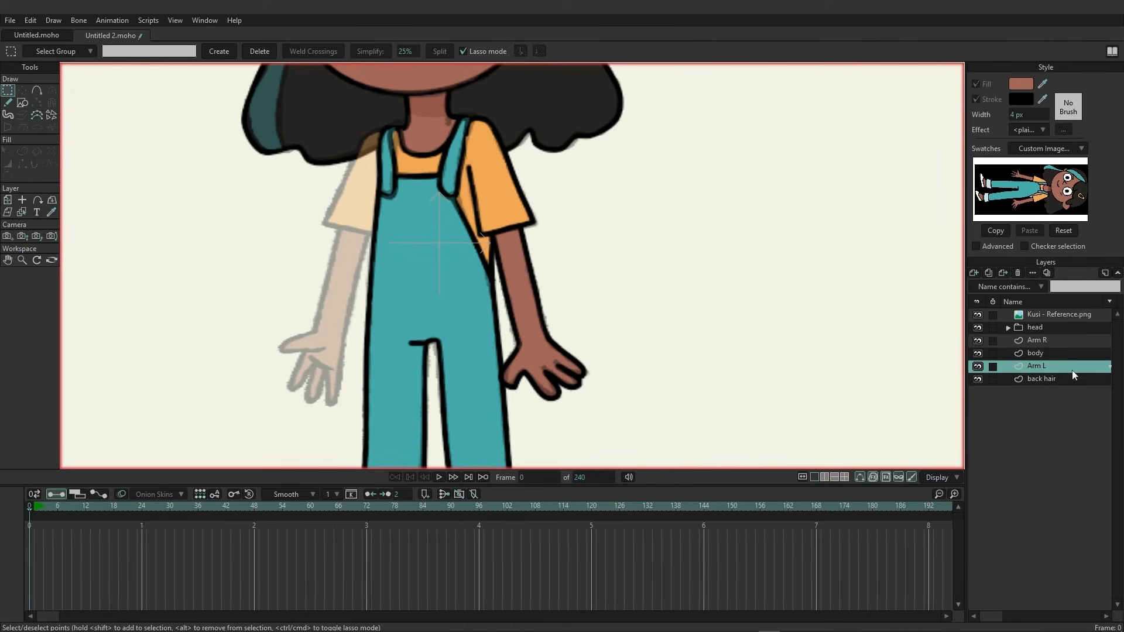
Draw the left sleeve outline with the Freehand tool over the reference.
click(37, 91)
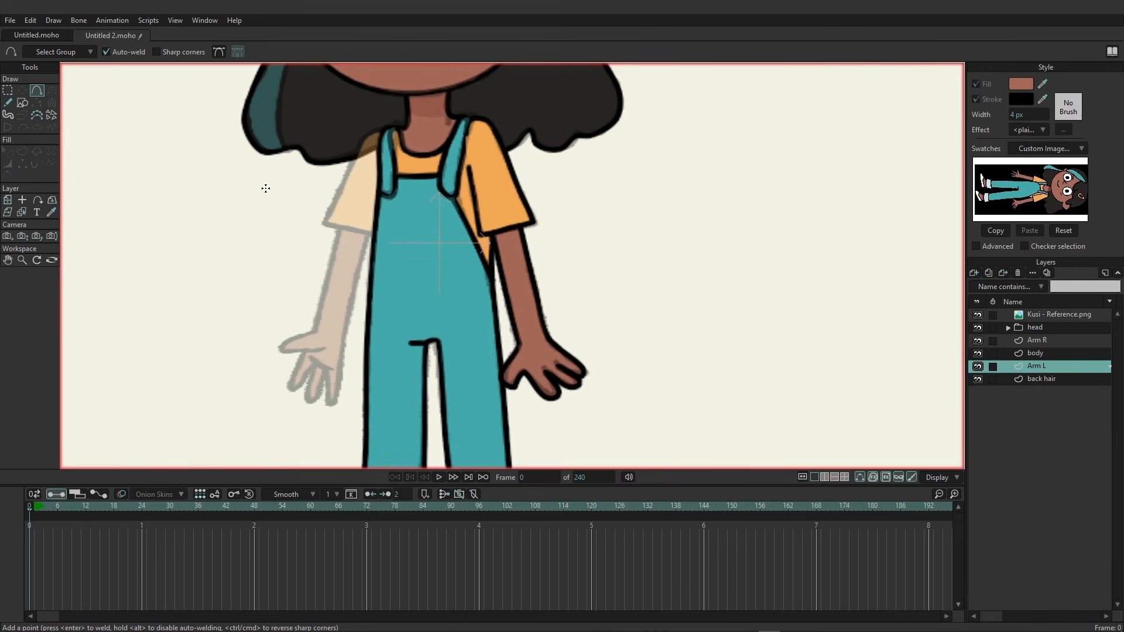
click(8, 103)
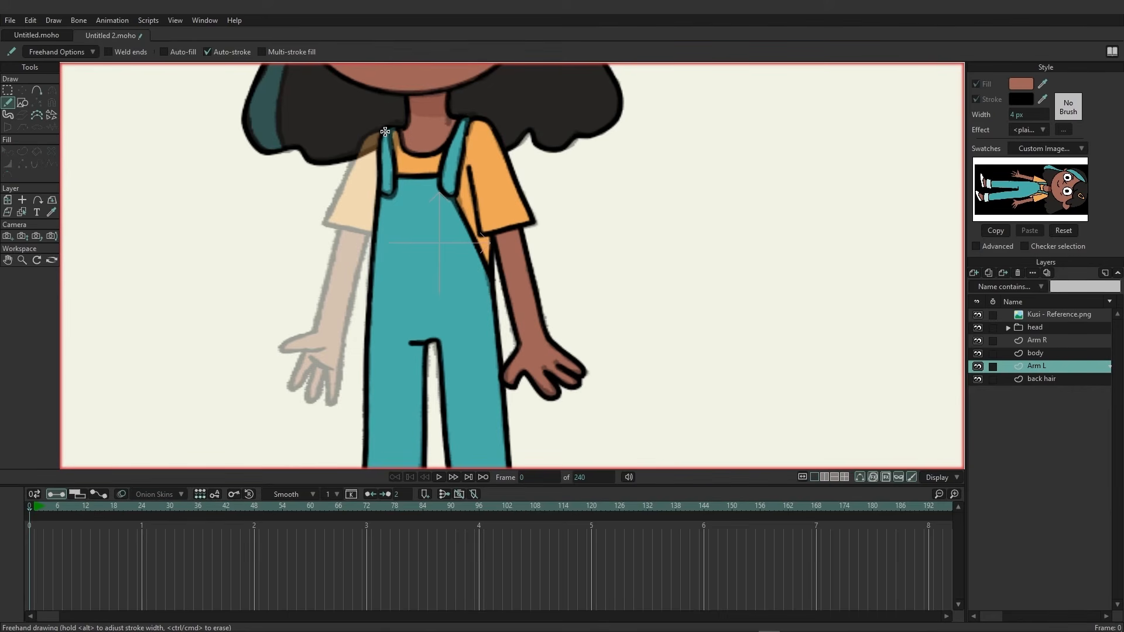
mouse_move(385, 131)
mouse_down()
mouse_move(364, 140)
mouse_move(325, 222)
mouse_move(372, 234)
mouse_move(386, 212)
mouse_move(387, 134)
mouse_up()
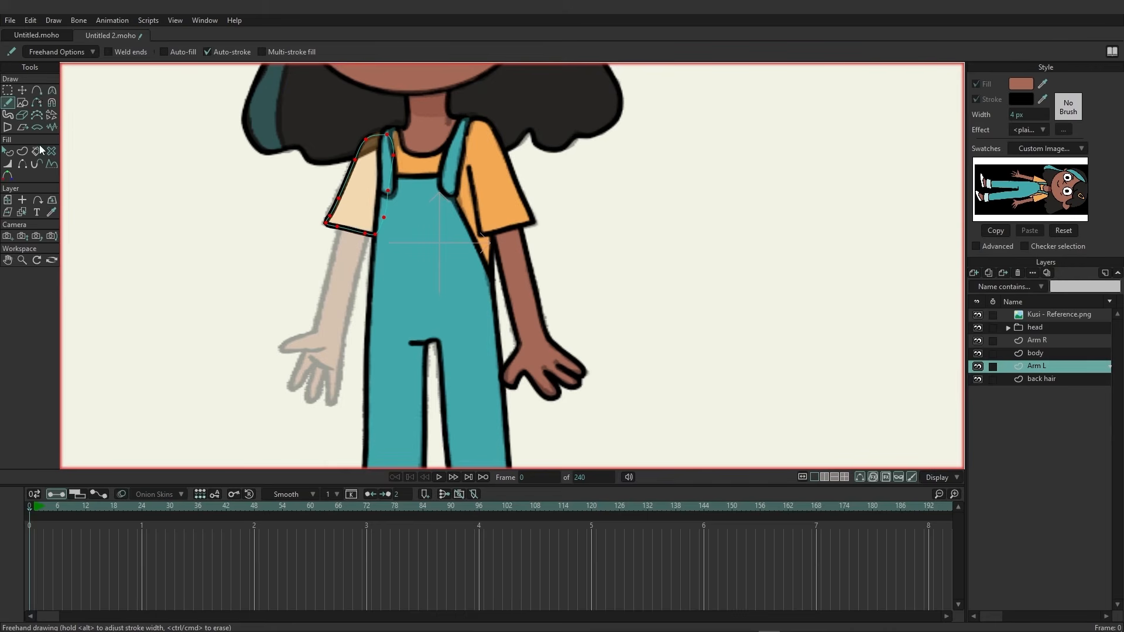
Select the left sleeve's edges, pick the orange fill from the swatch, and create the sleeve shape.
click(24, 152)
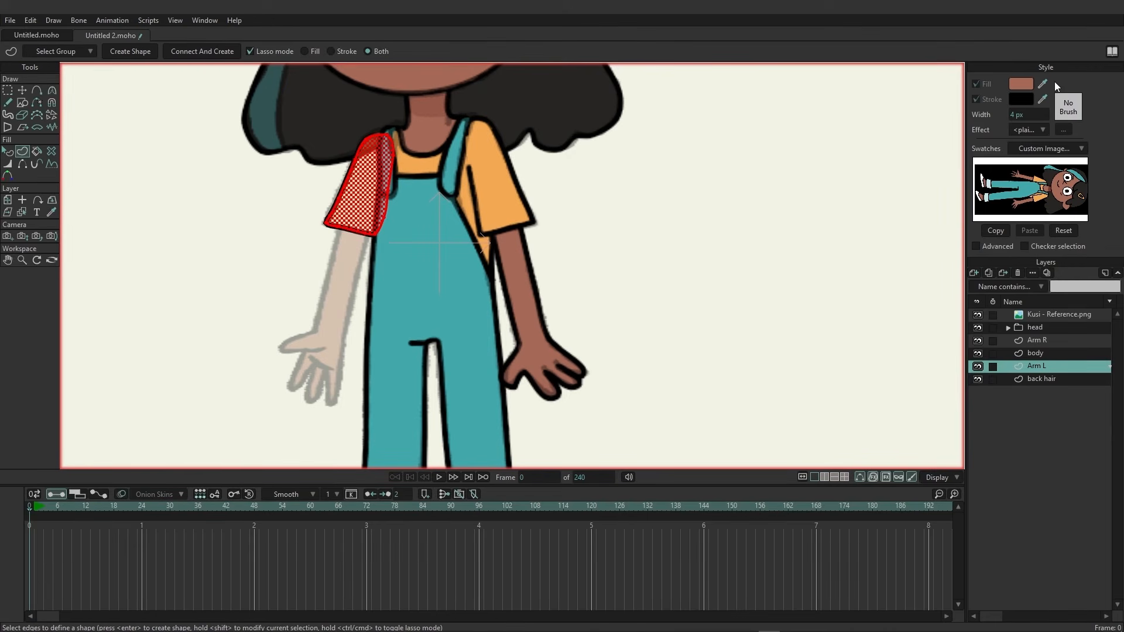
drag(1050, 93, 1041, 198)
click(132, 53)
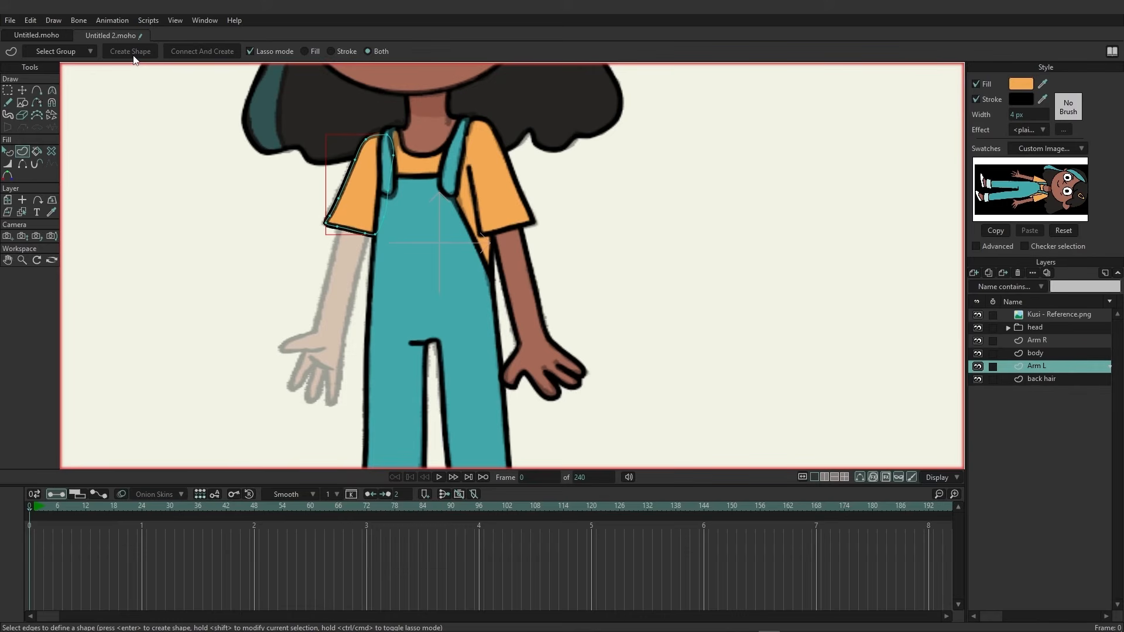
Draw the left arm's outer edge from the sleeve to the wrist freehand and adjust its top points.
click(8, 103)
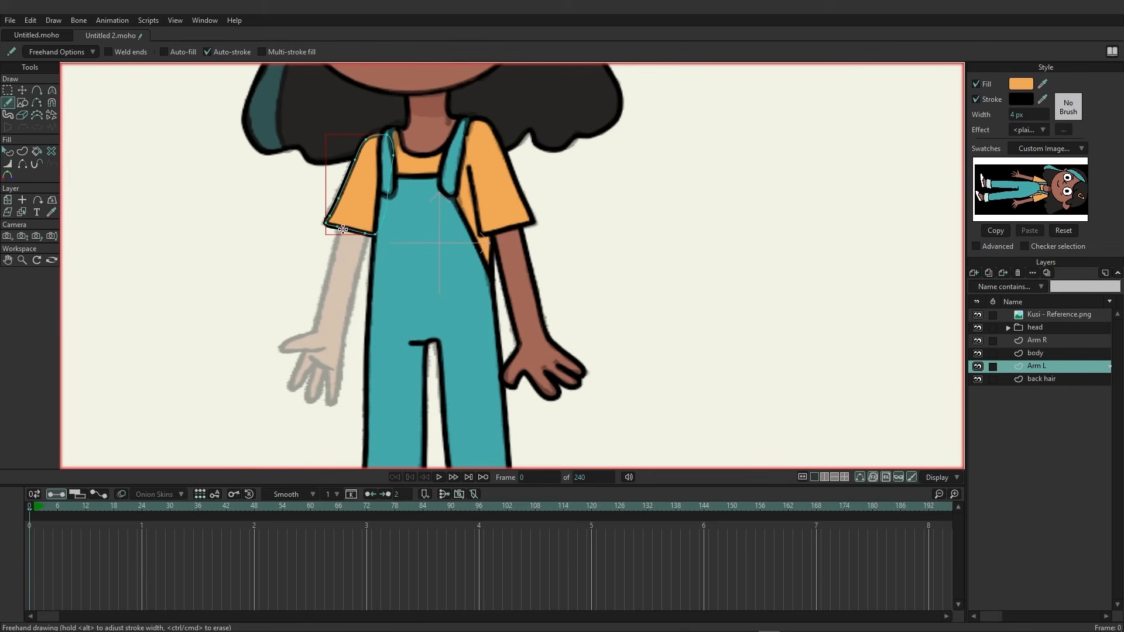
drag(341, 229, 313, 333)
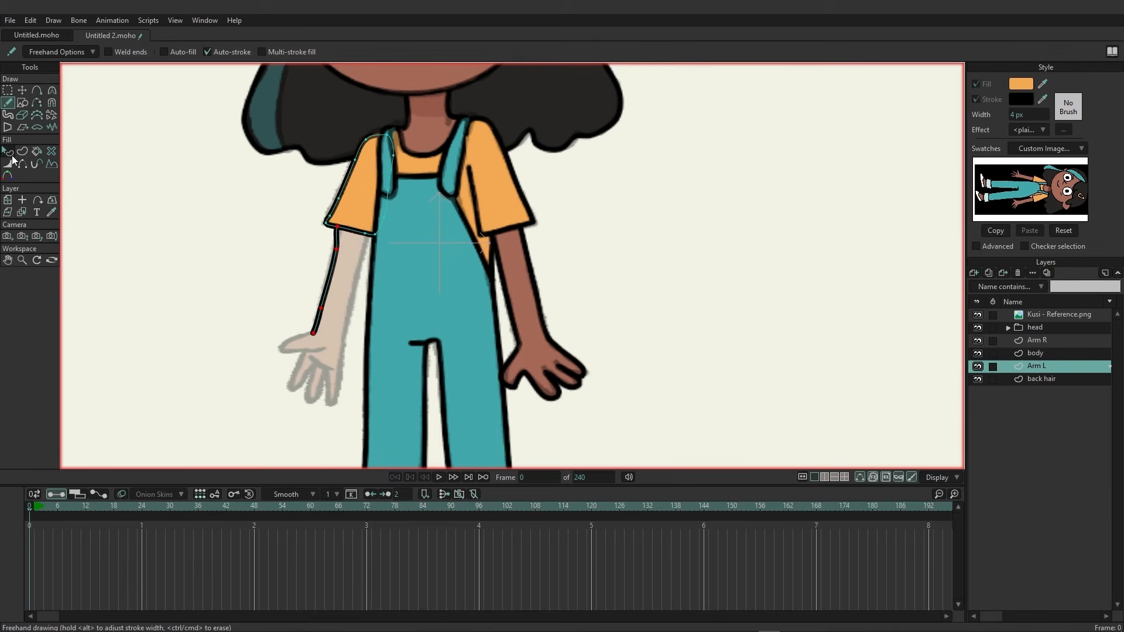
click(26, 93)
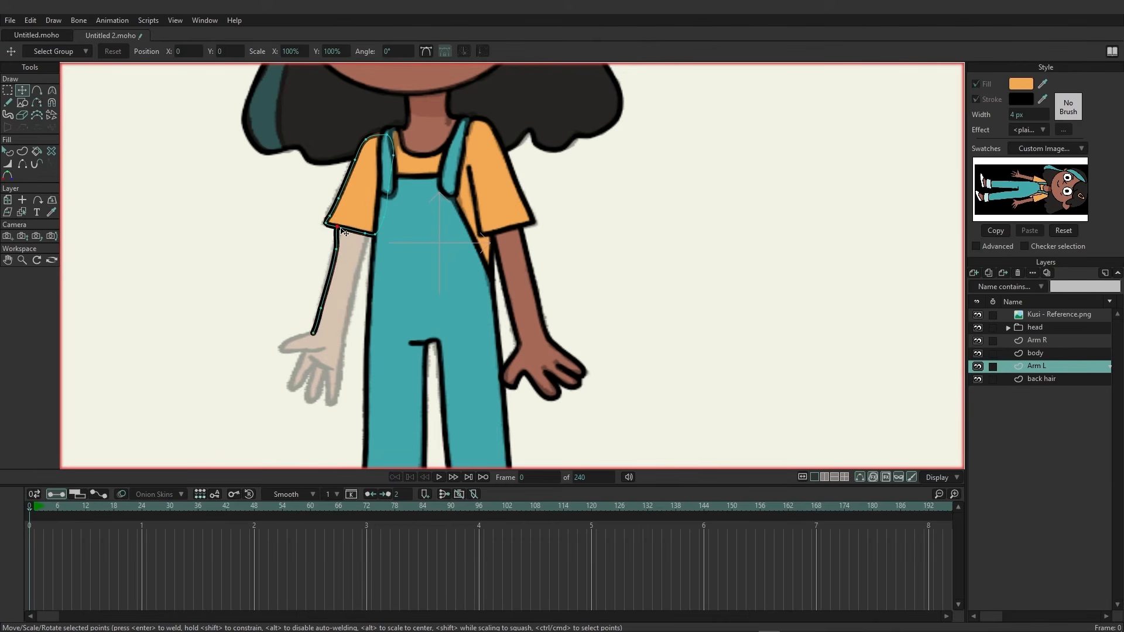
drag(341, 230, 344, 229)
click(341, 226)
drag(338, 252, 337, 251)
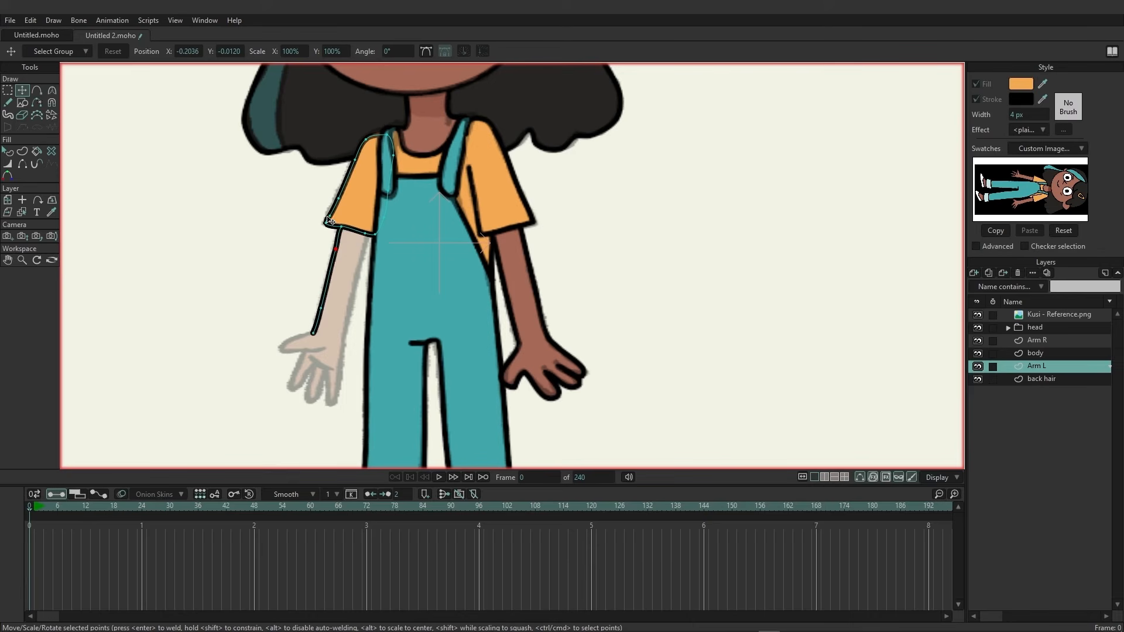
Draw the rest of the left arm and hand outline with the Freehand tool over the reference.
scroll(327, 339, up, 3)
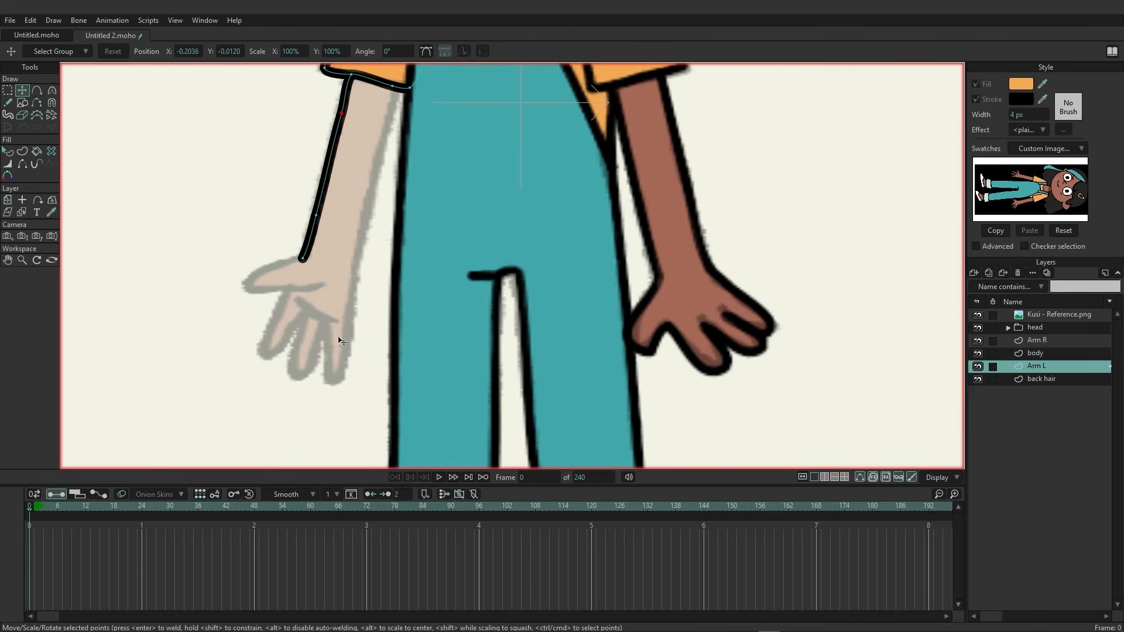
click(8, 102)
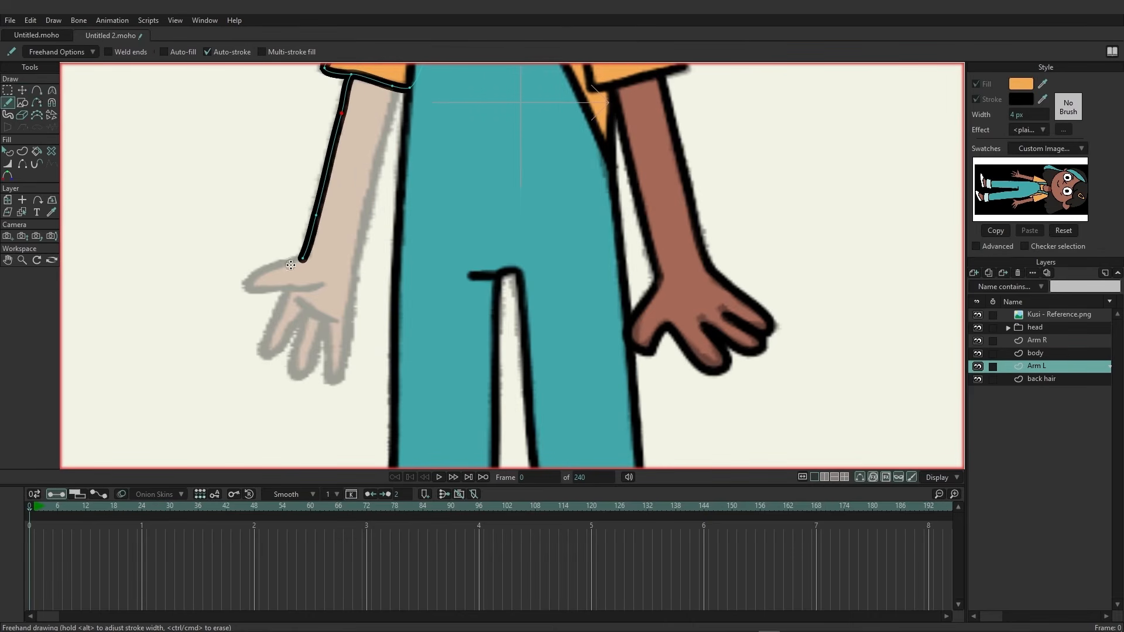
mouse_move(302, 257)
mouse_down()
mouse_move(249, 280)
mouse_move(269, 290)
mouse_move(330, 285)
mouse_move(286, 295)
mouse_move(266, 344)
mouse_move(306, 315)
mouse_move(292, 364)
mouse_move(306, 374)
mouse_move(320, 322)
mouse_move(332, 373)
mouse_move(344, 373)
mouse_move(352, 305)
mouse_move(328, 348)
mouse_move(332, 373)
mouse_move(345, 370)
mouse_move(394, 89)
mouse_up()
key(ctrl+z)
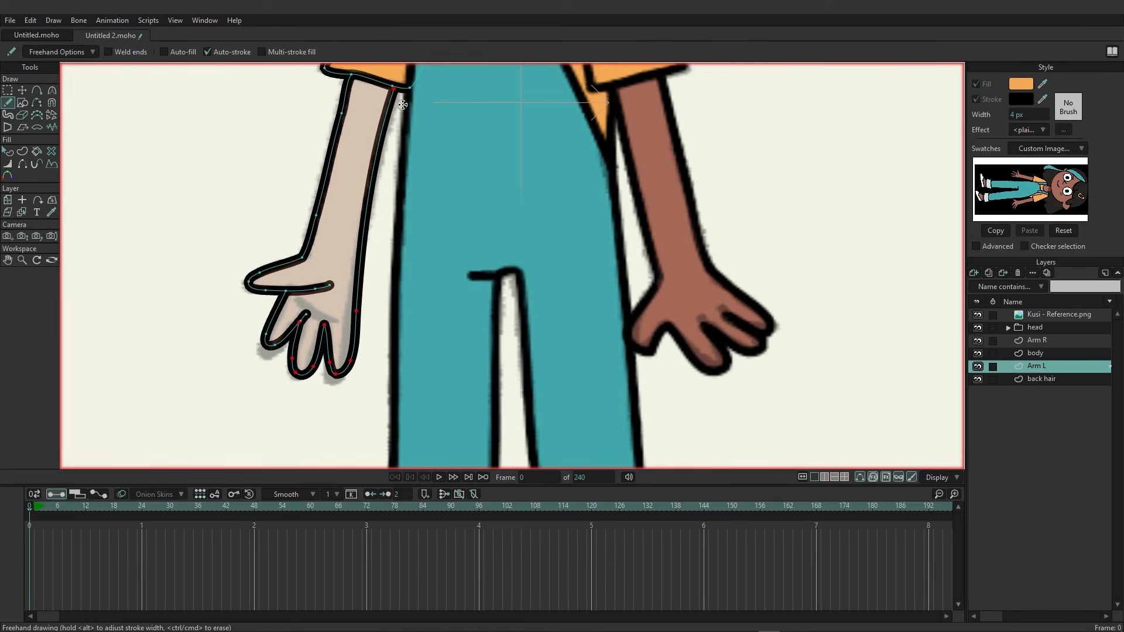
drag(300, 302, 335, 319)
key(ctrl+z)
Move the arm outline's top point and add extra points along the arm edges.
click(22, 90)
mouse_move(412, 91)
mouse_down()
mouse_move(396, 103)
mouse_move(396, 89)
mouse_up()
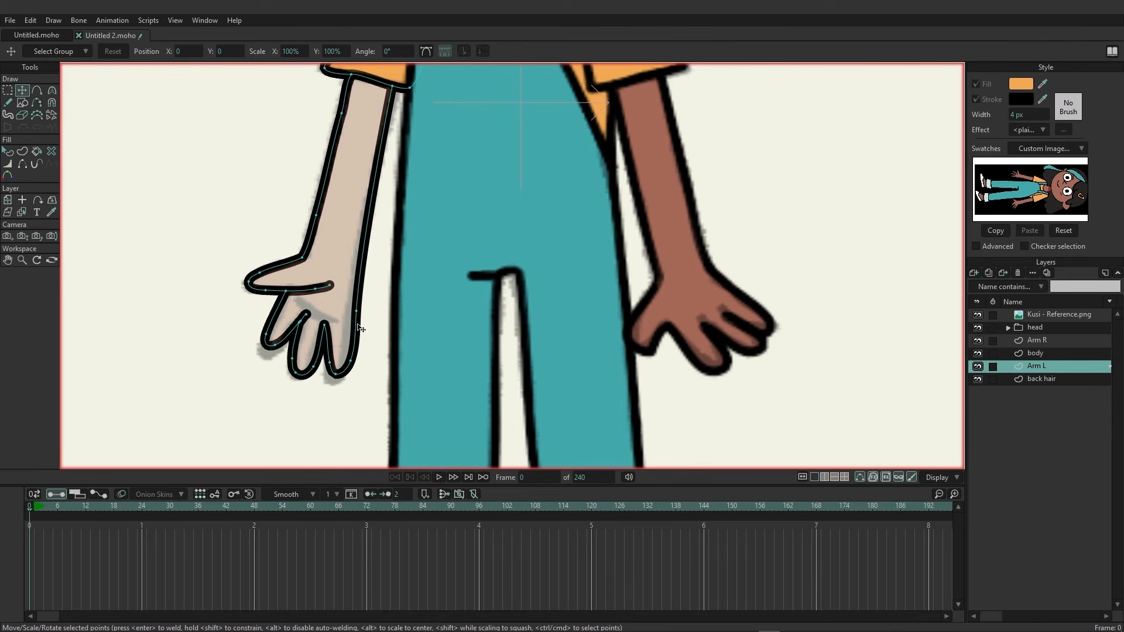
click(36, 90)
click(385, 117)
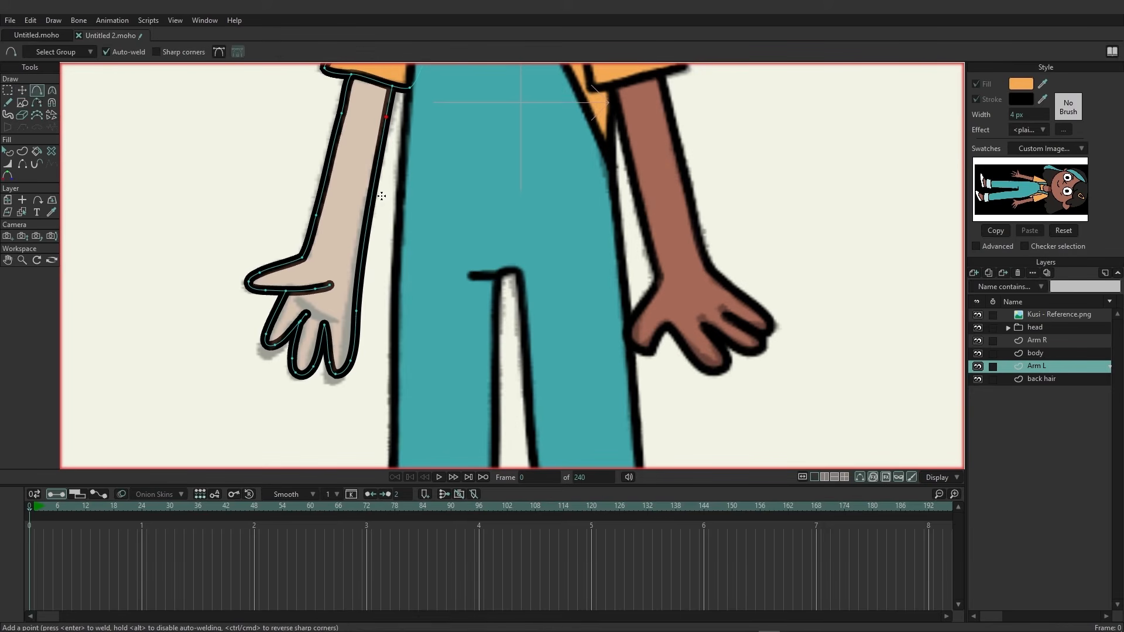
click(365, 227)
click(328, 167)
click(335, 138)
Reshape the fingers and hand of the left arm by moving their points to match the reference.
click(23, 90)
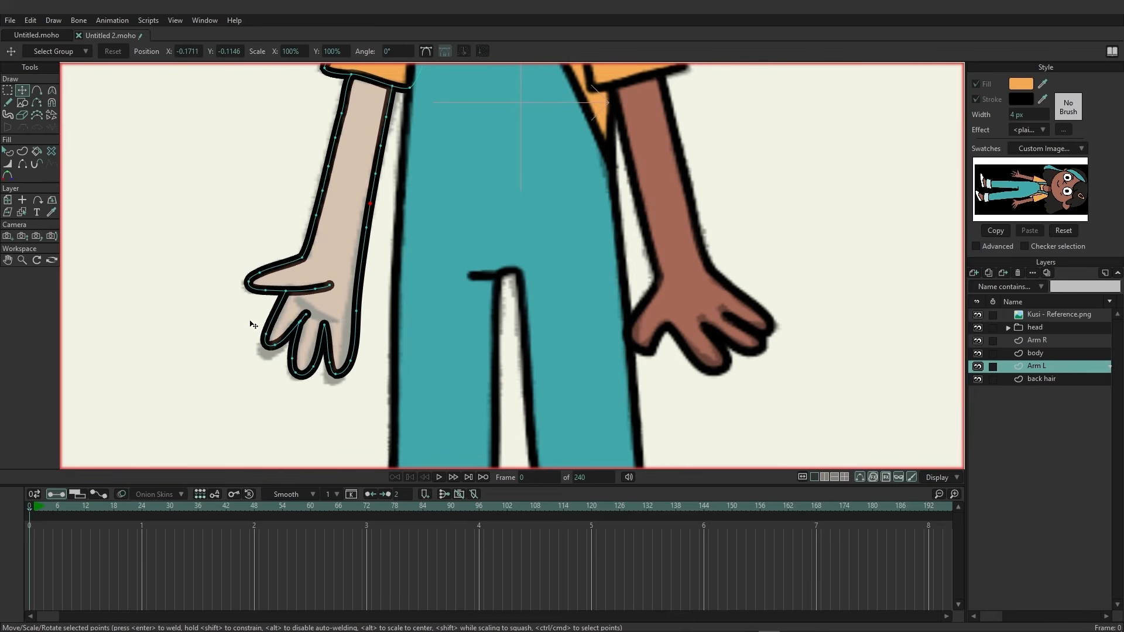
mouse_move(335, 373)
mouse_down()
mouse_move(327, 364)
mouse_move(330, 382)
mouse_up()
drag(326, 364, 348, 360)
drag(357, 310, 351, 315)
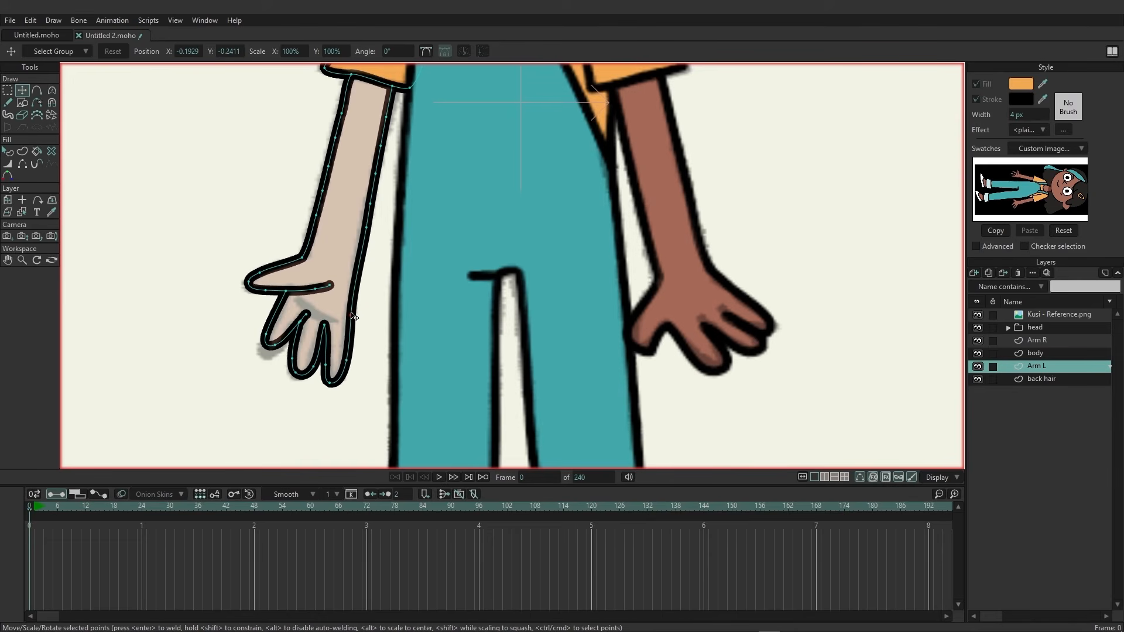
drag(265, 344, 293, 363)
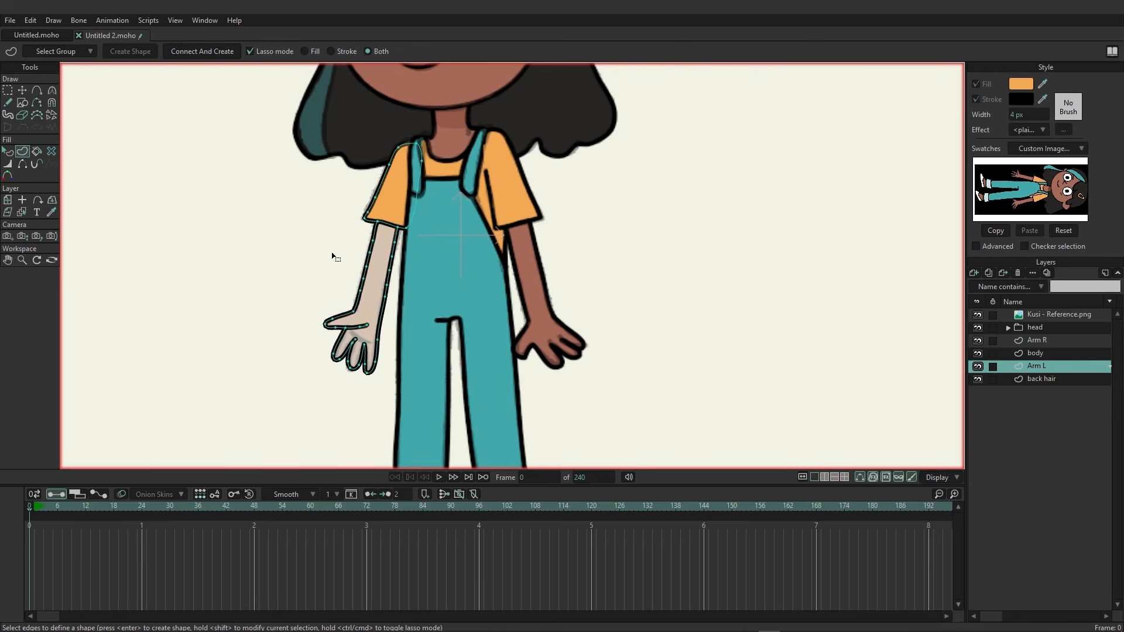
Select the left arm's edges, pick the skin tone from the swatch, and create the arm shape.
mouse_move(332, 256)
mouse_down()
mouse_move(295, 316)
mouse_move(319, 409)
mouse_move(388, 369)
mouse_move(399, 219)
mouse_move(373, 219)
mouse_move(326, 261)
mouse_up()
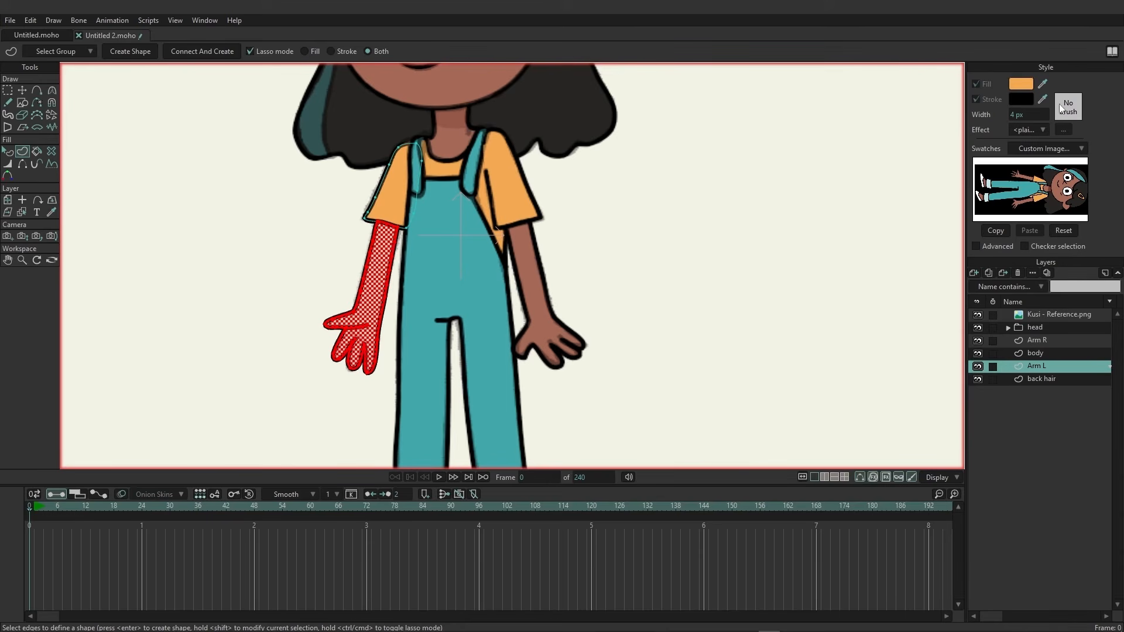
drag(1043, 83, 430, 91)
click(121, 51)
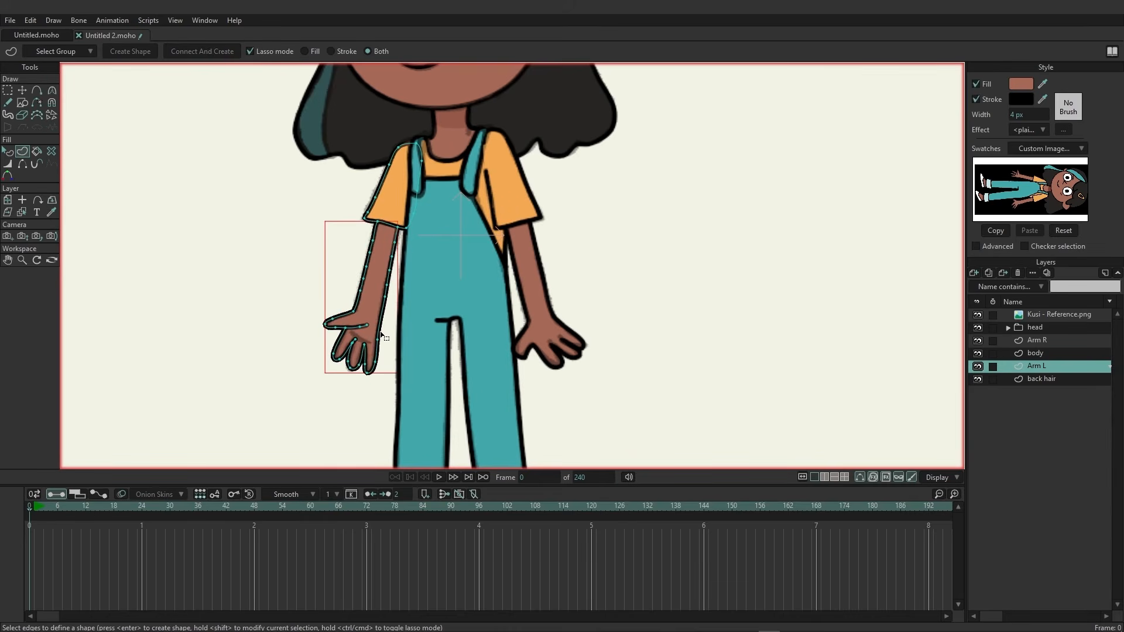
Draw a thumb crease line on the left hand freehand.
scroll(381, 331, up, 4)
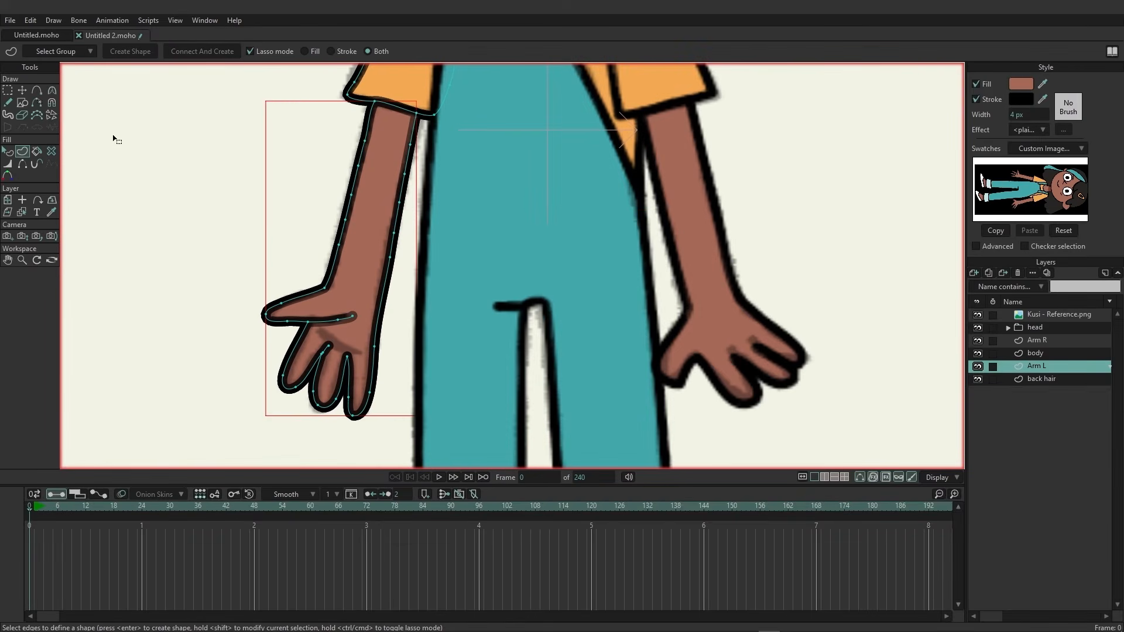
key(g)
click(8, 103)
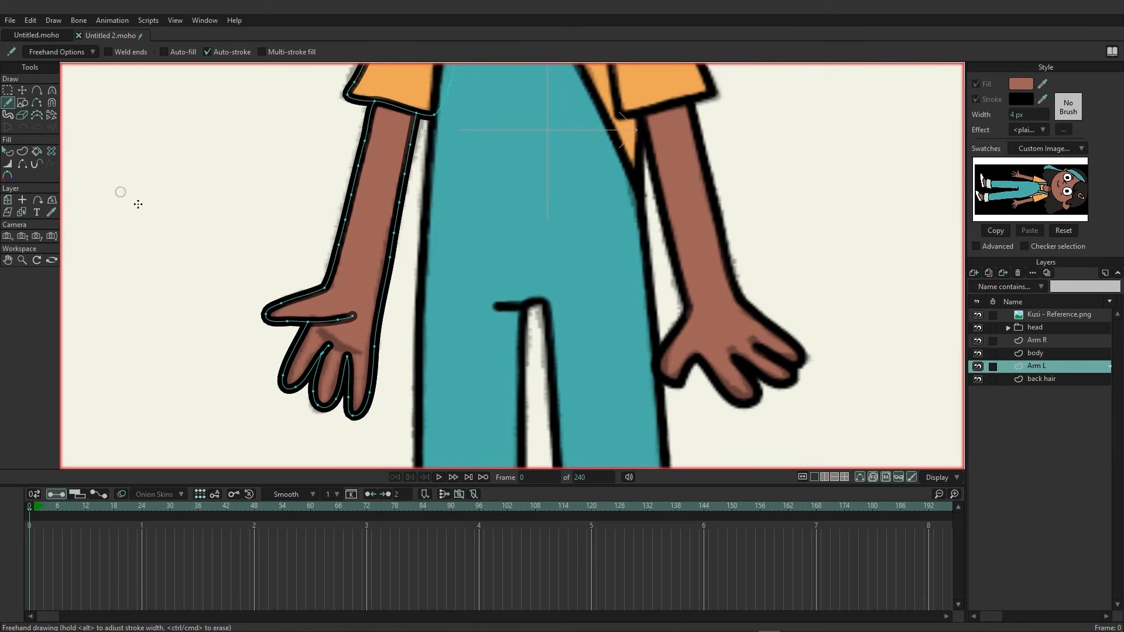
drag(360, 352, 317, 331)
scroll(593, 359, down, 4)
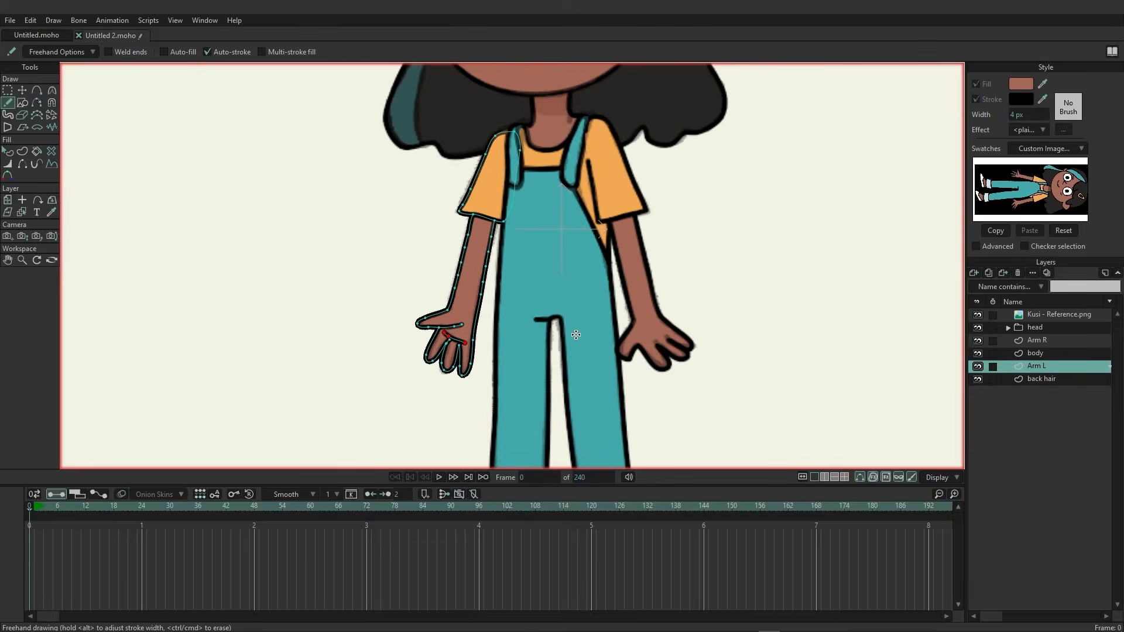
Switch to the foot R layer and draw the right trouser cuff outline freehand.
drag(704, 403, 605, 374)
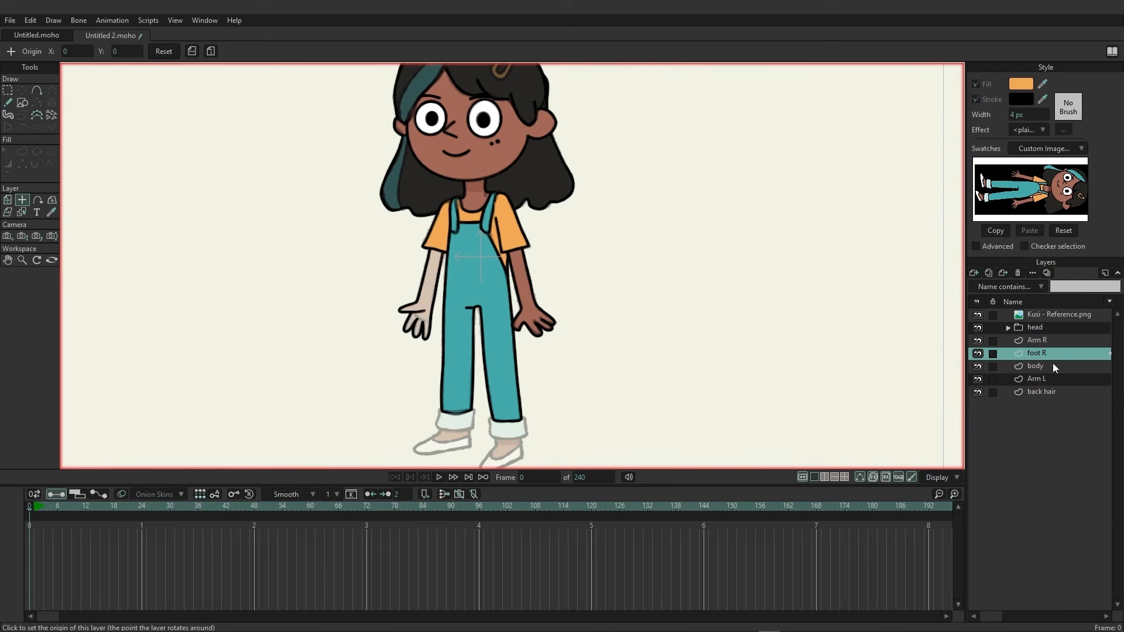
click(1038, 368)
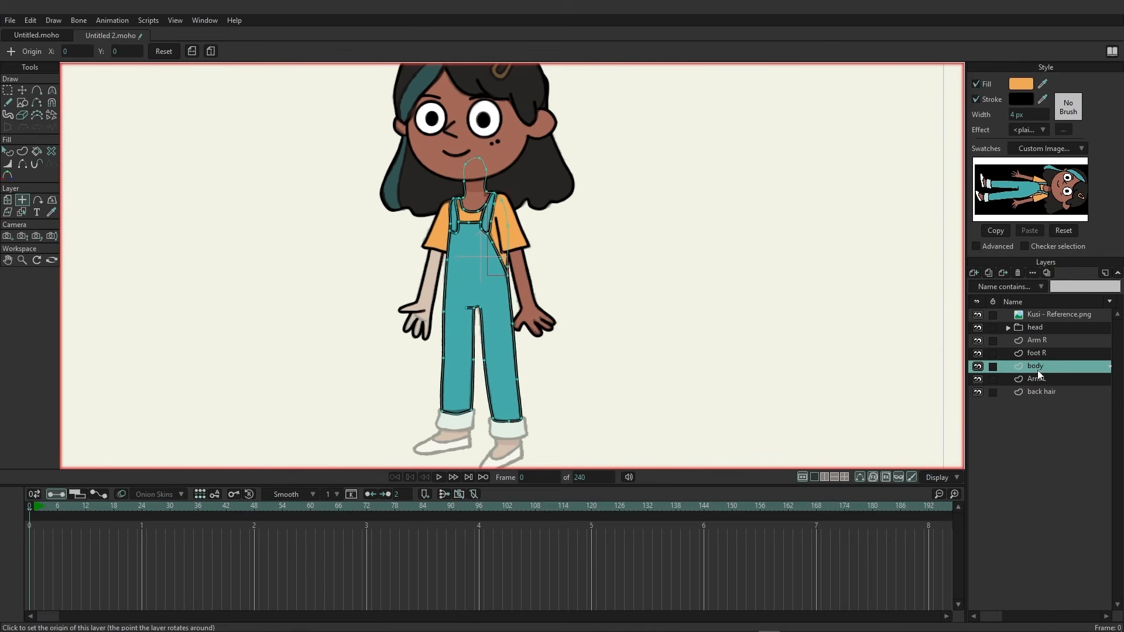
click(1038, 354)
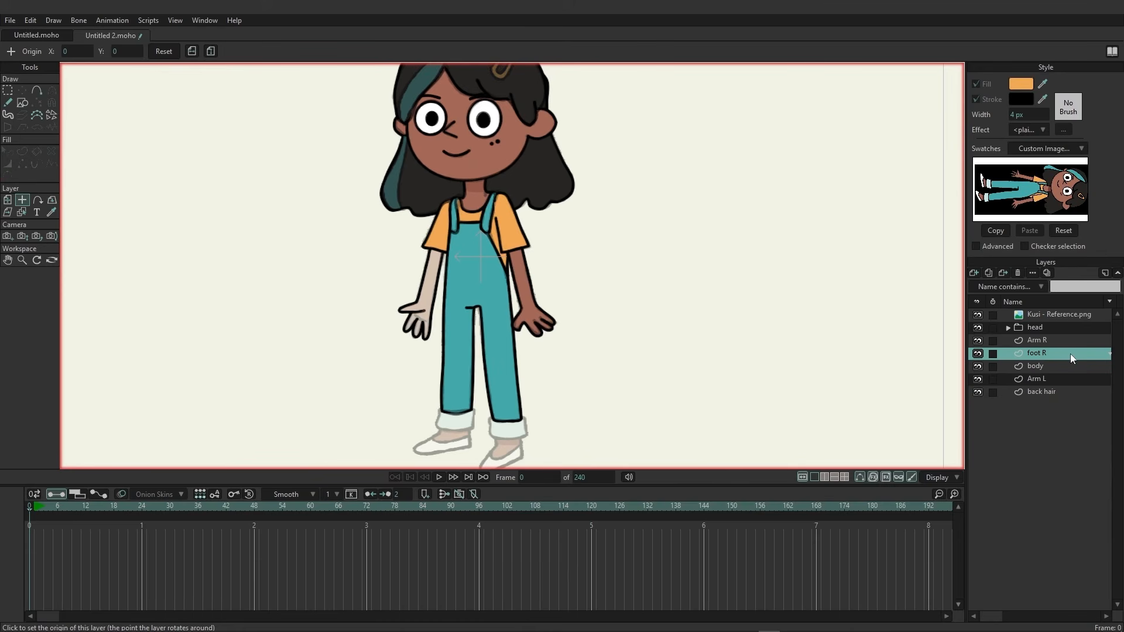
scroll(532, 333, up, 5)
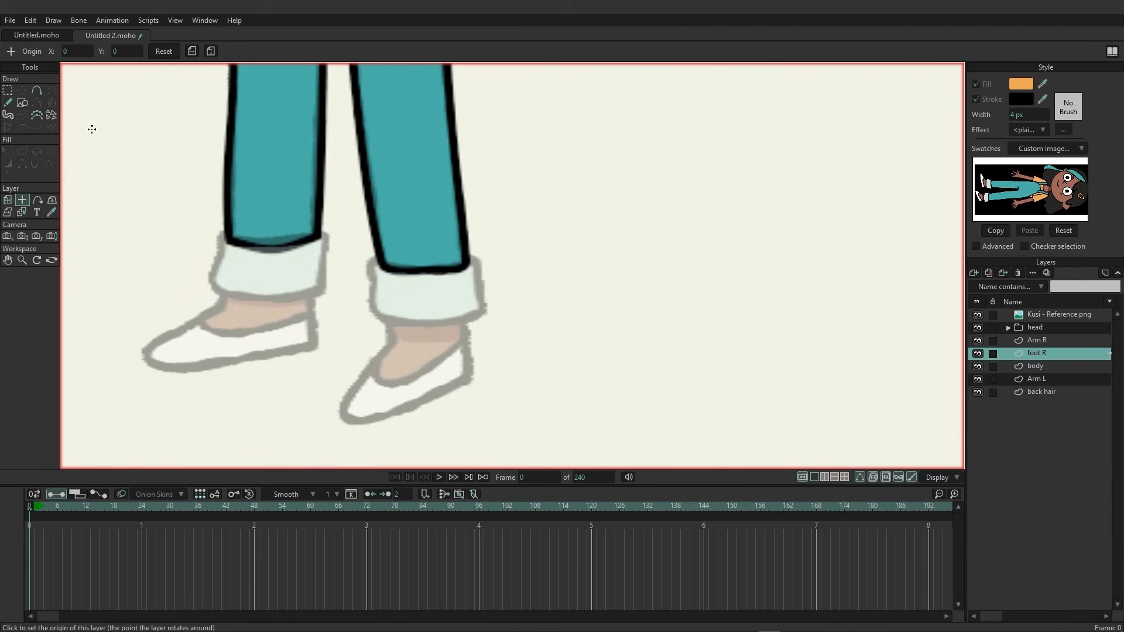
click(7, 103)
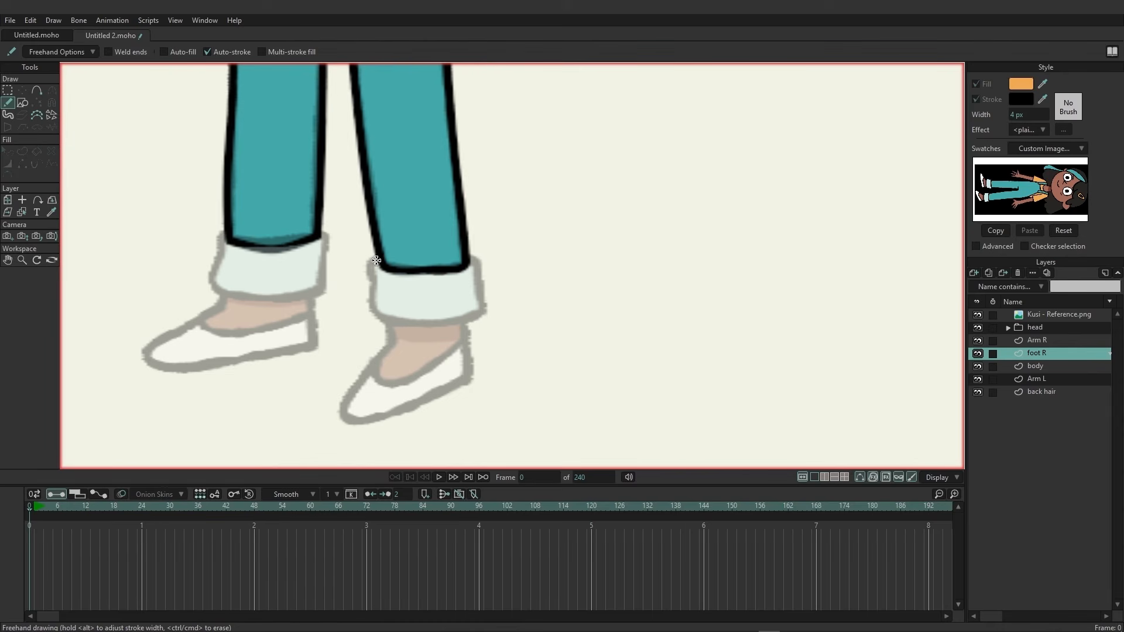
mouse_move(378, 260)
mouse_down()
mouse_move(471, 262)
mouse_move(483, 310)
mouse_move(430, 323)
mouse_move(385, 317)
mouse_move(376, 262)
mouse_up()
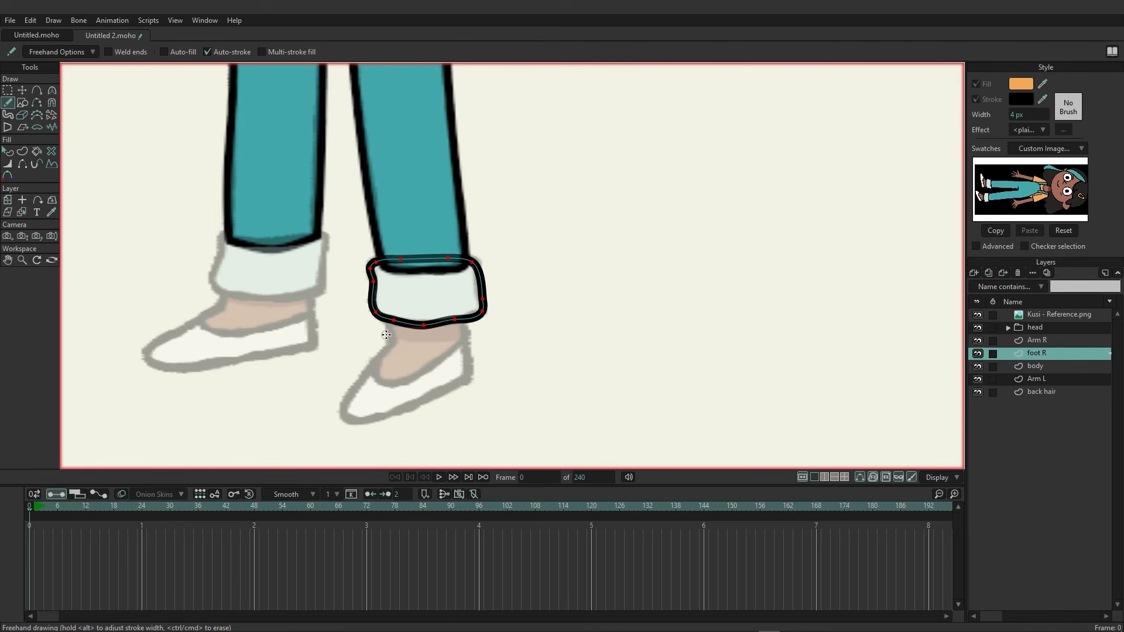
Draw the right sock and shoe outline and the line dividing sock from shoe.
mouse_move(385, 321)
mouse_down()
mouse_move(388, 346)
mouse_move(349, 391)
mouse_move(347, 420)
mouse_move(462, 382)
mouse_move(465, 320)
mouse_up()
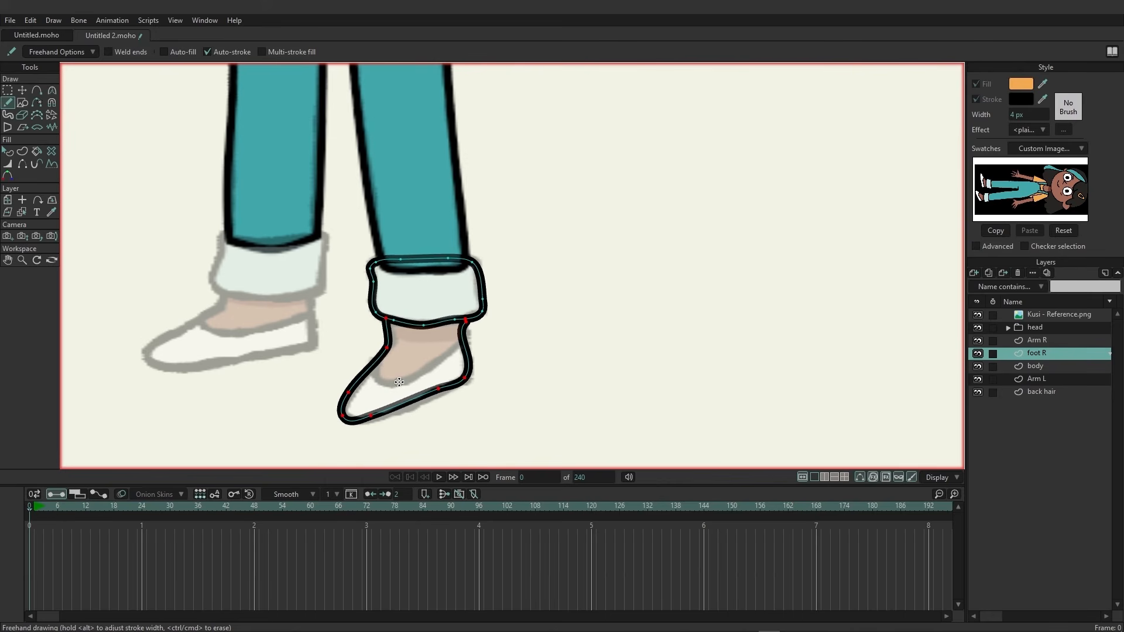
mouse_move(379, 368)
mouse_down()
mouse_move(392, 386)
mouse_move(466, 344)
mouse_up()
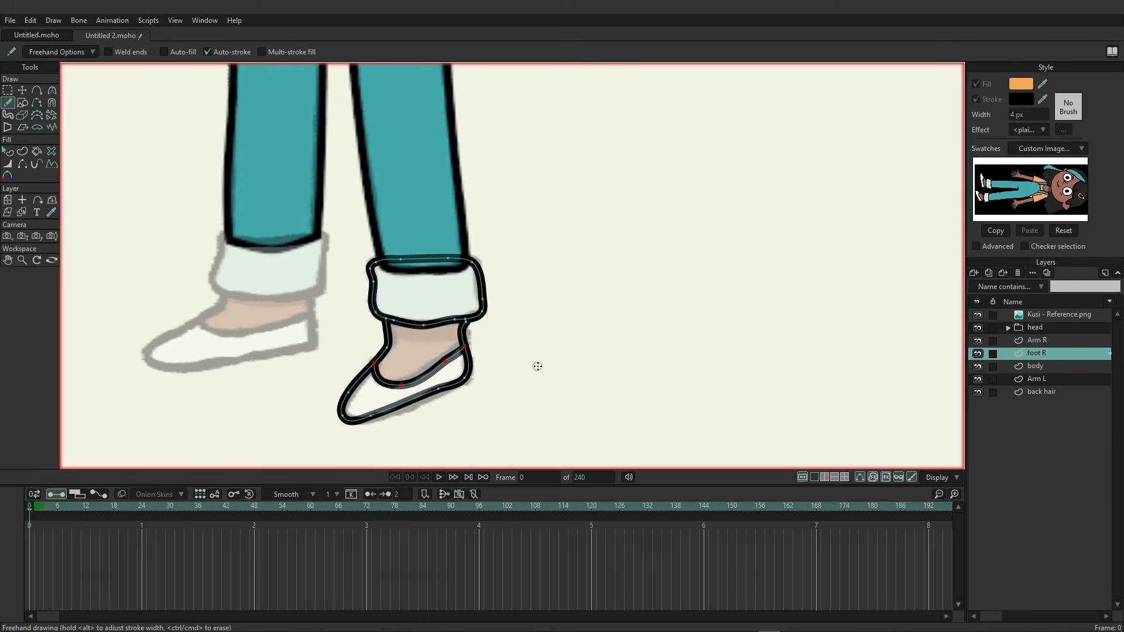
Select the cuff's edges, pick the light blue from the swatch, and create the cuff shape.
click(25, 156)
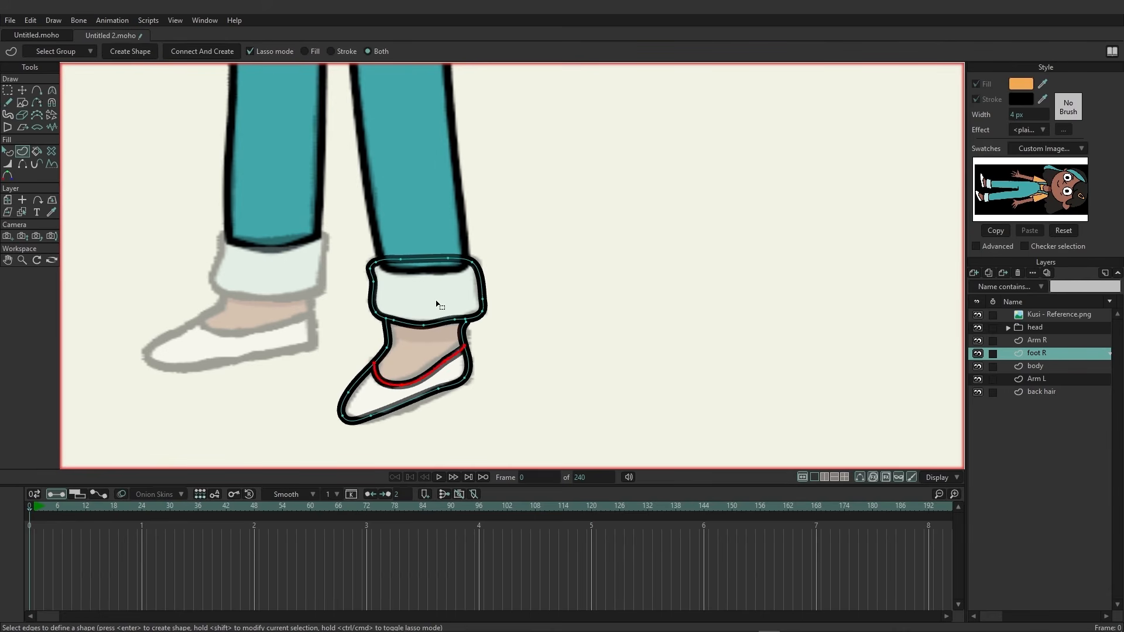
mouse_move(357, 241)
mouse_down()
mouse_move(341, 326)
mouse_move(475, 323)
mouse_move(404, 243)
mouse_move(345, 255)
mouse_move(353, 249)
mouse_up()
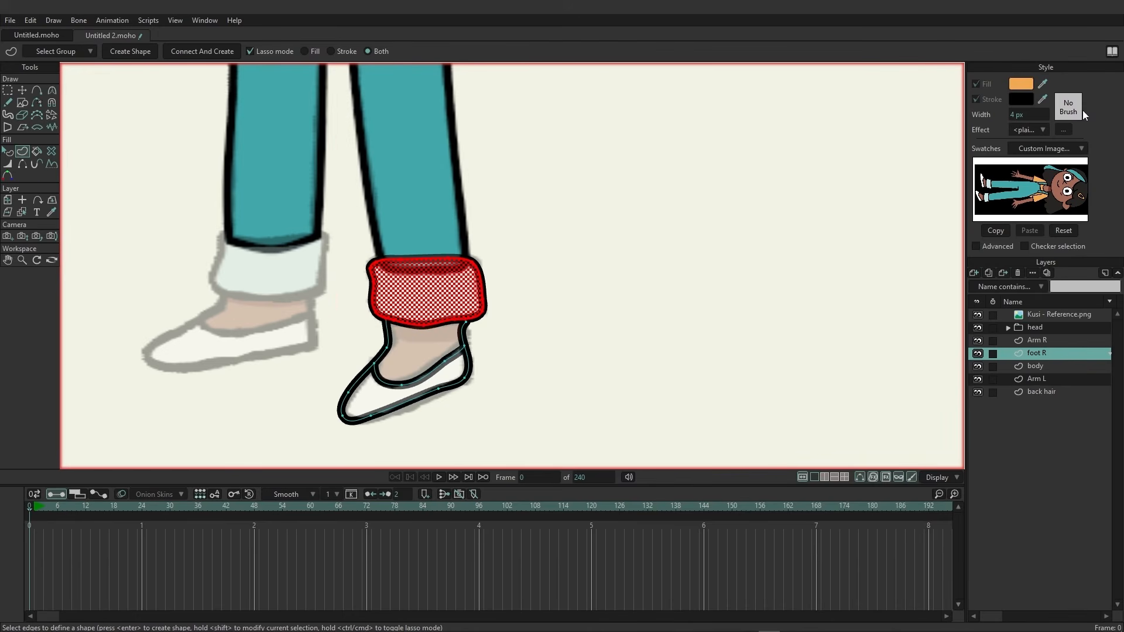
drag(1045, 83, 987, 186)
click(130, 52)
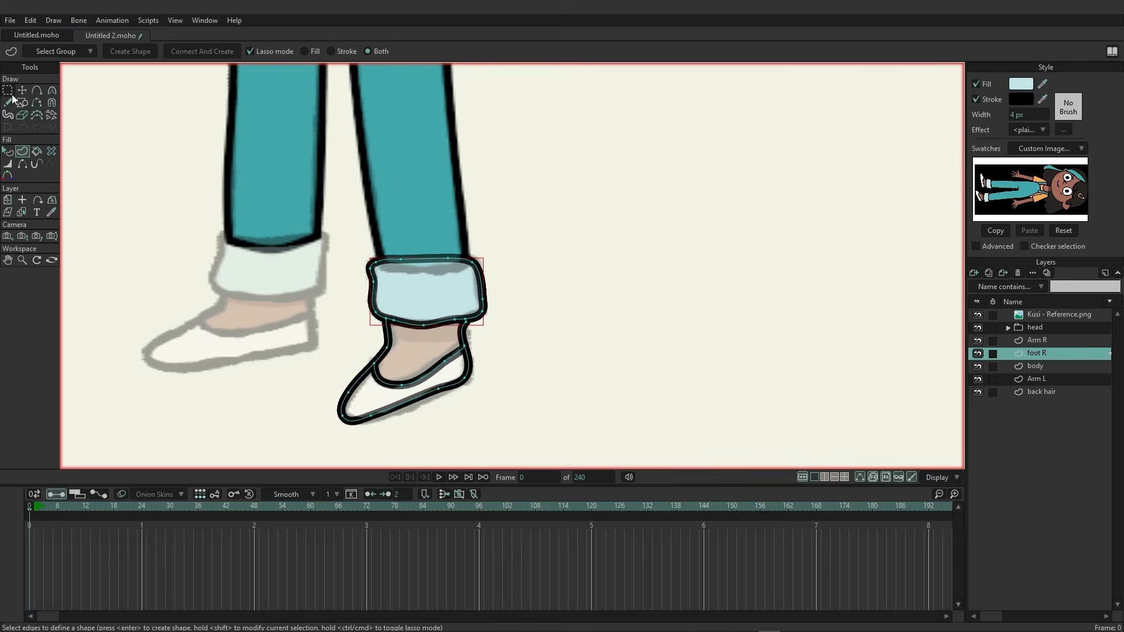
Select the sock's edges, pick the skin tone from the swatch, and create the sock shape.
scroll(436, 403, up, 3)
mouse_move(319, 198)
mouse_down()
mouse_move(289, 322)
mouse_move(326, 372)
mouse_move(416, 358)
mouse_move(467, 326)
mouse_move(516, 254)
mouse_move(504, 196)
mouse_move(341, 181)
mouse_move(319, 202)
mouse_up()
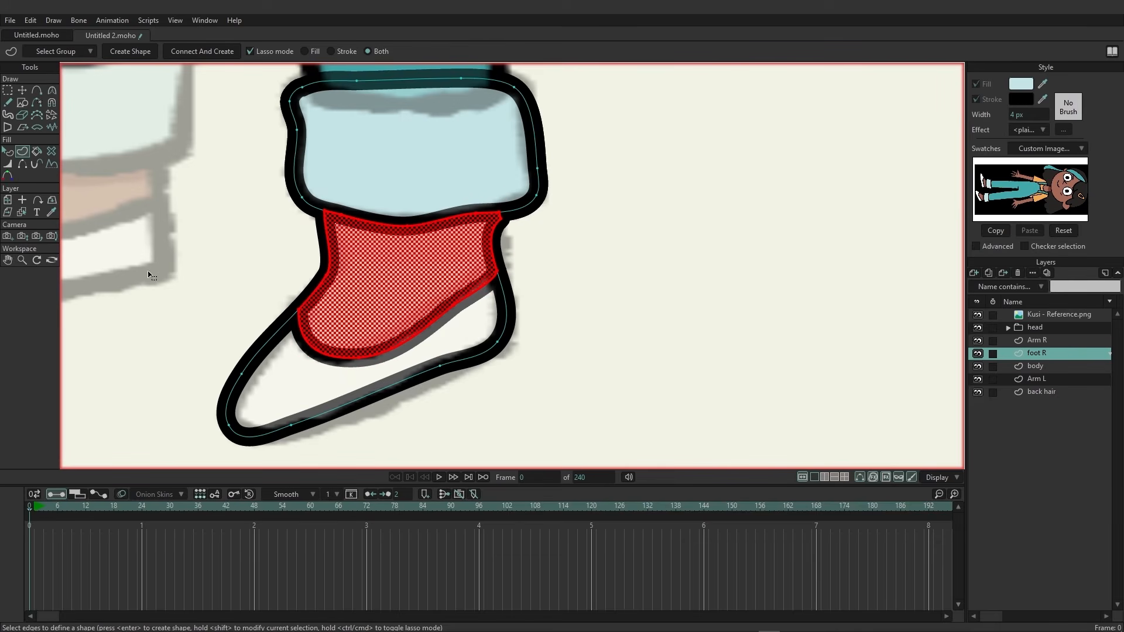
click(1041, 83)
click(1055, 180)
click(142, 54)
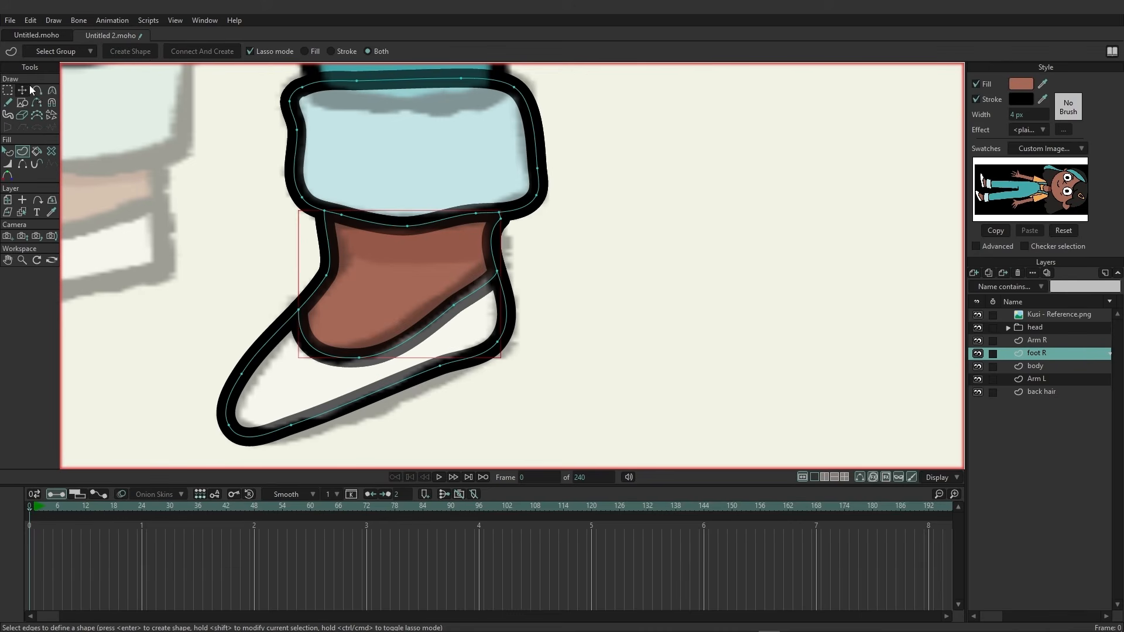
Select the shoe's edges, set the fill colour to white, and create the shoe shape.
mouse_move(180, 357)
mouse_down()
mouse_move(206, 430)
mouse_move(240, 447)
mouse_move(315, 453)
mouse_move(481, 392)
mouse_move(540, 337)
mouse_move(520, 258)
mouse_move(363, 305)
mouse_move(302, 289)
mouse_move(170, 342)
mouse_move(190, 372)
mouse_up()
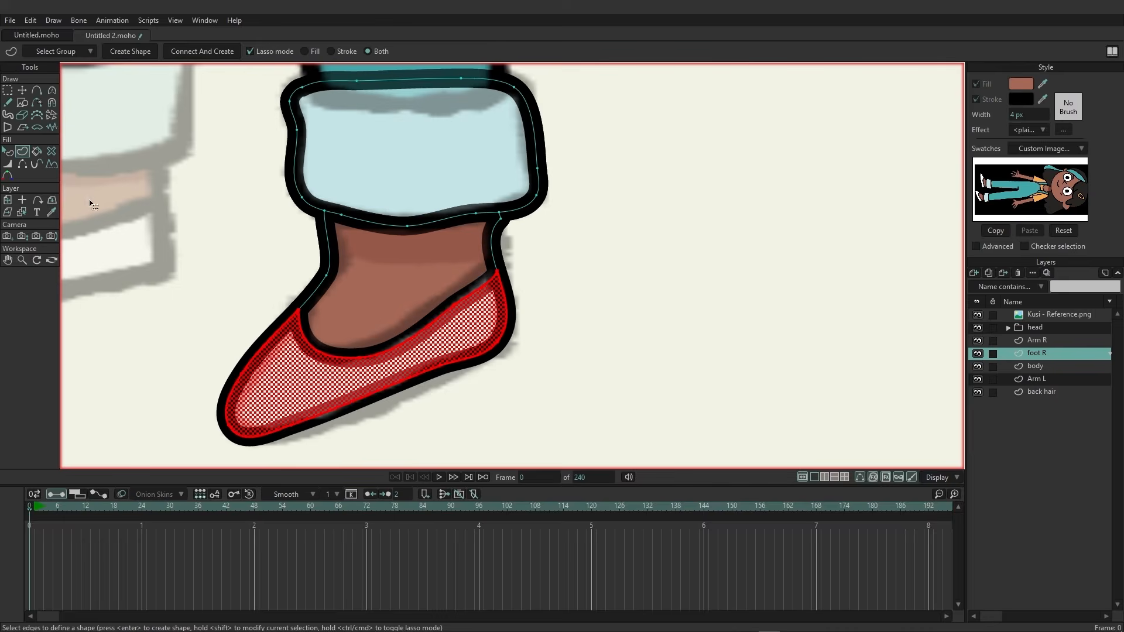
click(1021, 83)
drag(498, 313, 418, 218)
click(632, 408)
key(Return)
Reshape the shoe outline by moving its points to match the reference.
click(15, 92)
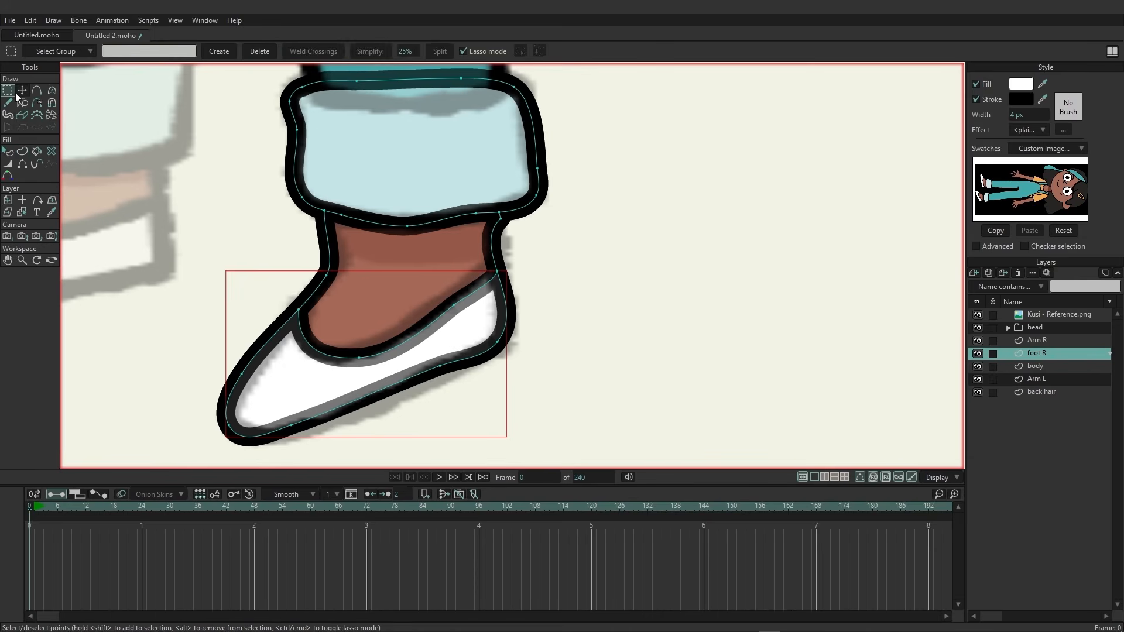
click(21, 92)
key(Escape)
drag(295, 428, 311, 432)
drag(441, 367, 438, 384)
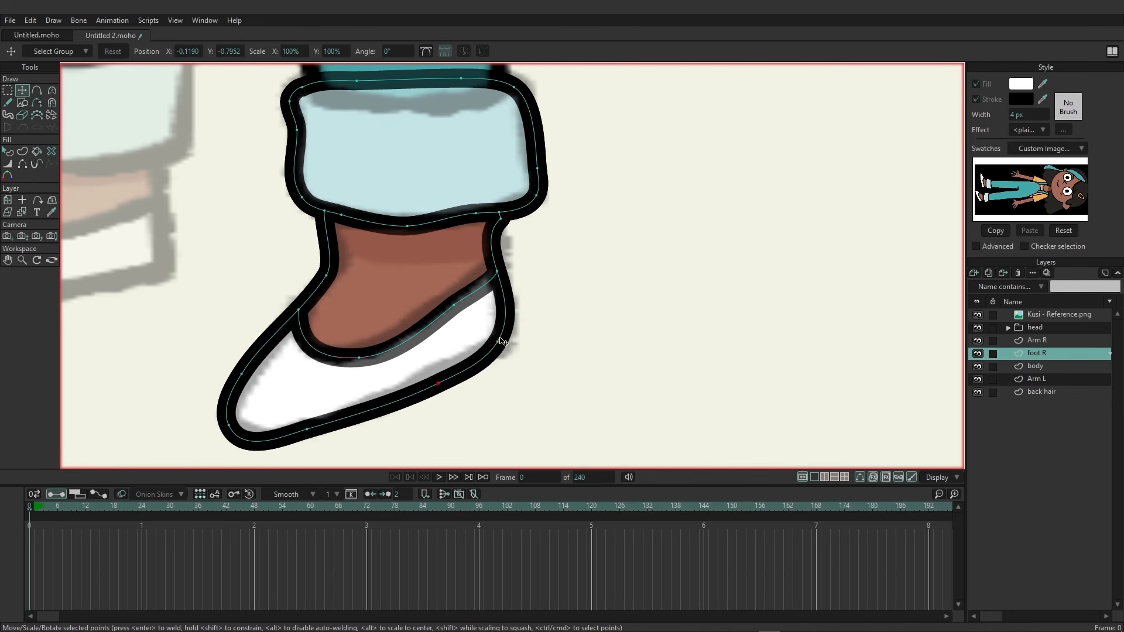
drag(502, 340, 508, 341)
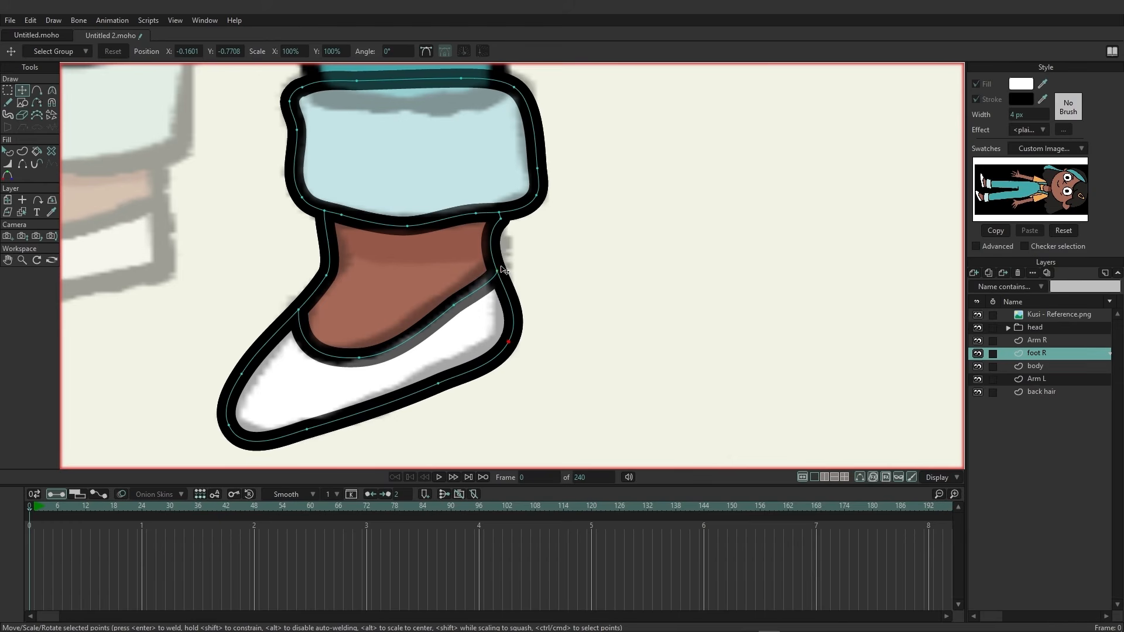
drag(501, 269, 508, 268)
drag(502, 221, 510, 228)
Move the cuff's top points to fit the trouser leg.
scroll(458, 295, down, 4)
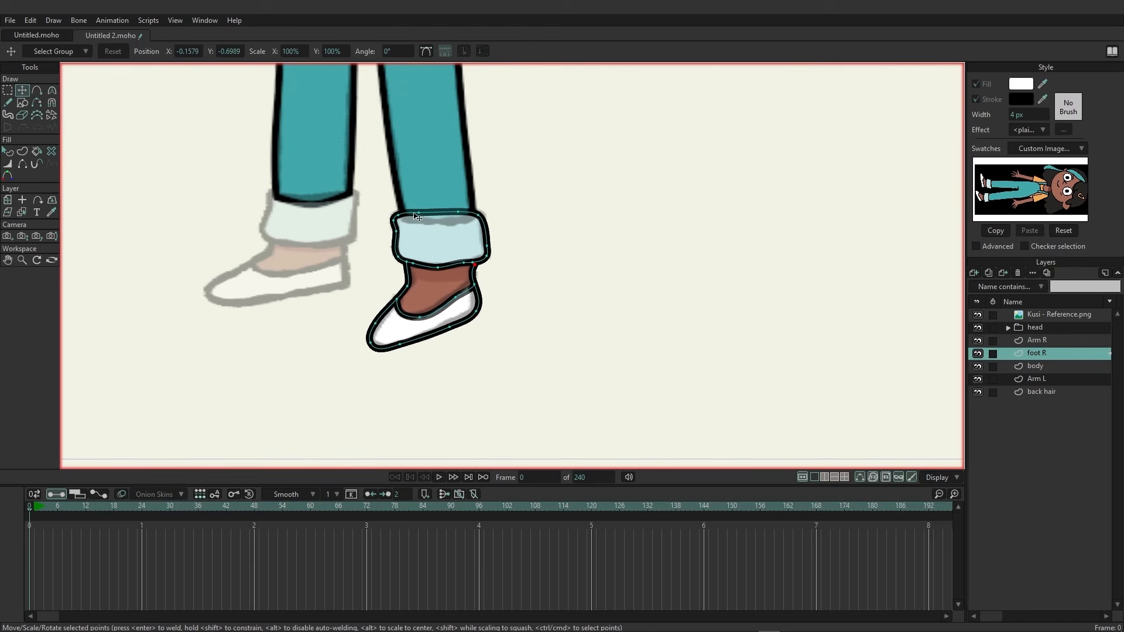
drag(418, 214, 458, 224)
click(479, 215)
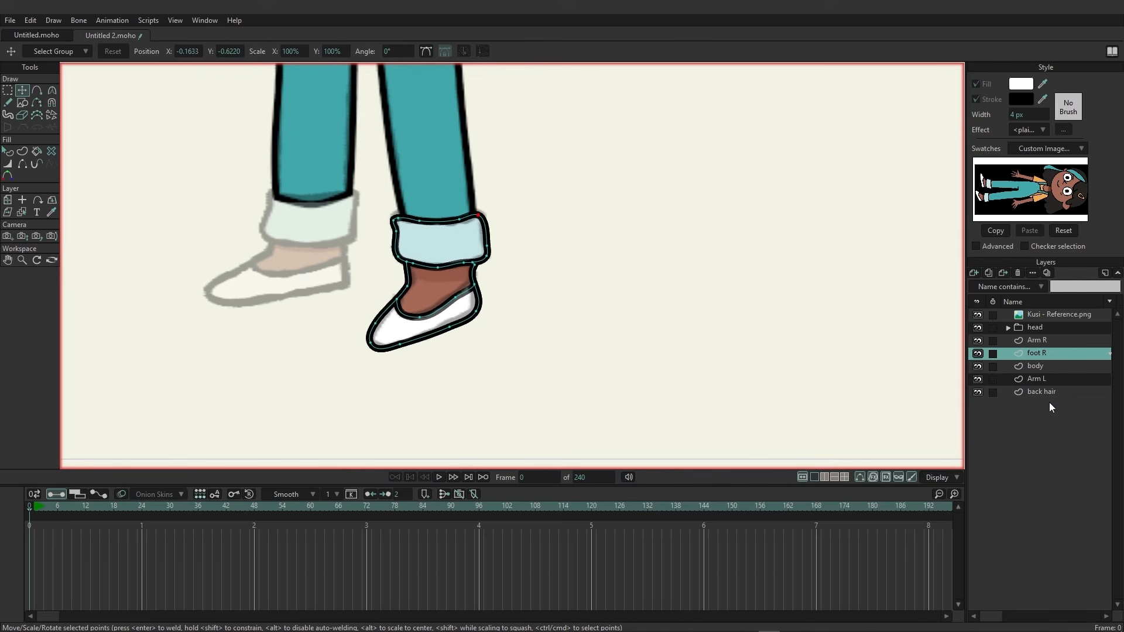
Duplicate the foot R layer and rename the copy foot L.
click(988, 274)
double_click(1063, 351)
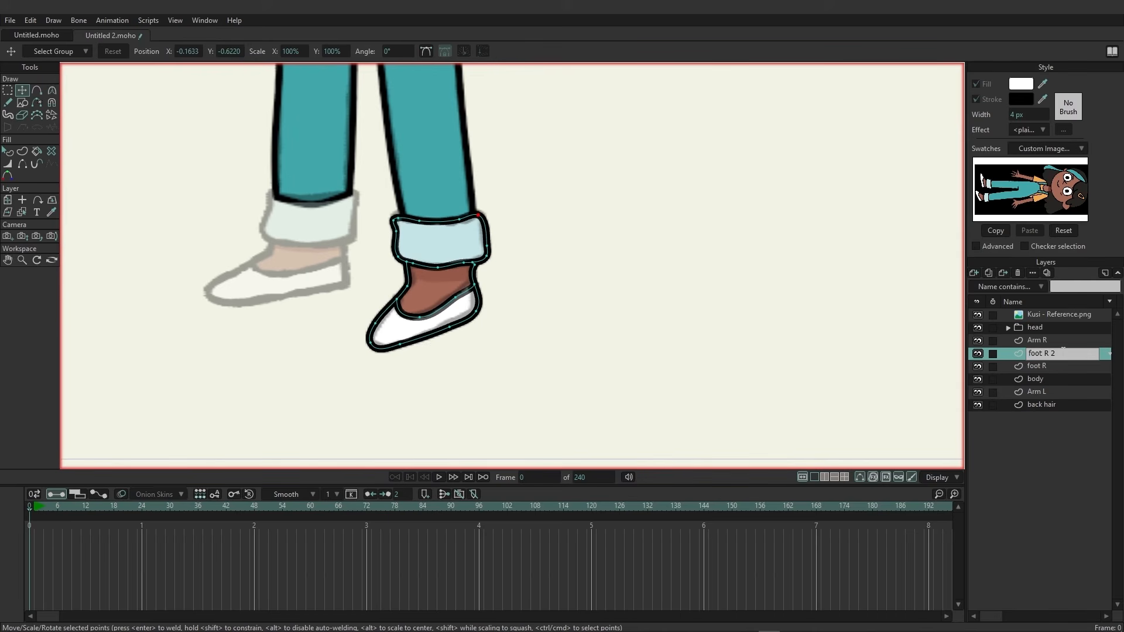
text(L)
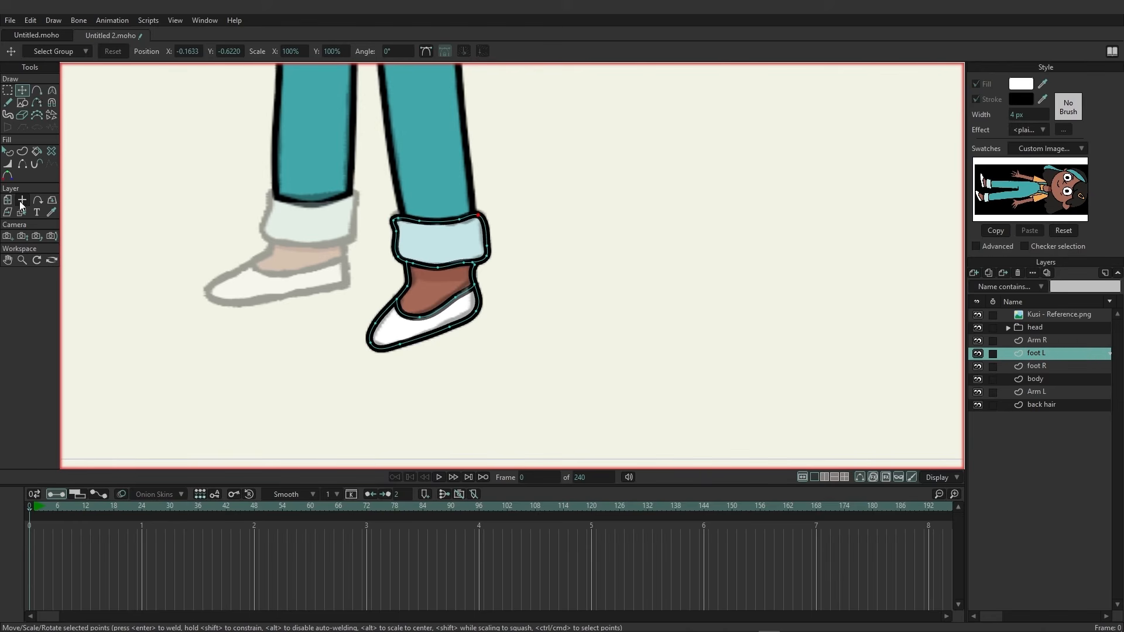
Move the foot L layer over the other foot in the reference.
click(7, 200)
drag(448, 269, 319, 248)
scroll(206, 196, up, 3)
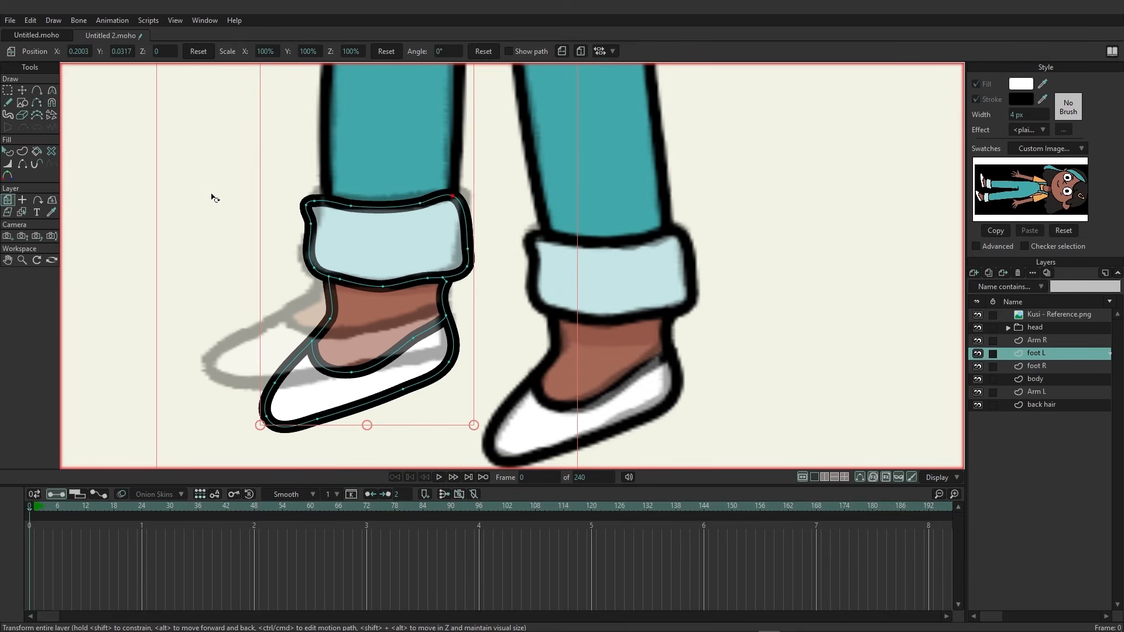
Move the foot L shoe outline's points to fit the left foot in the reference.
click(22, 90)
drag(328, 320, 209, 365)
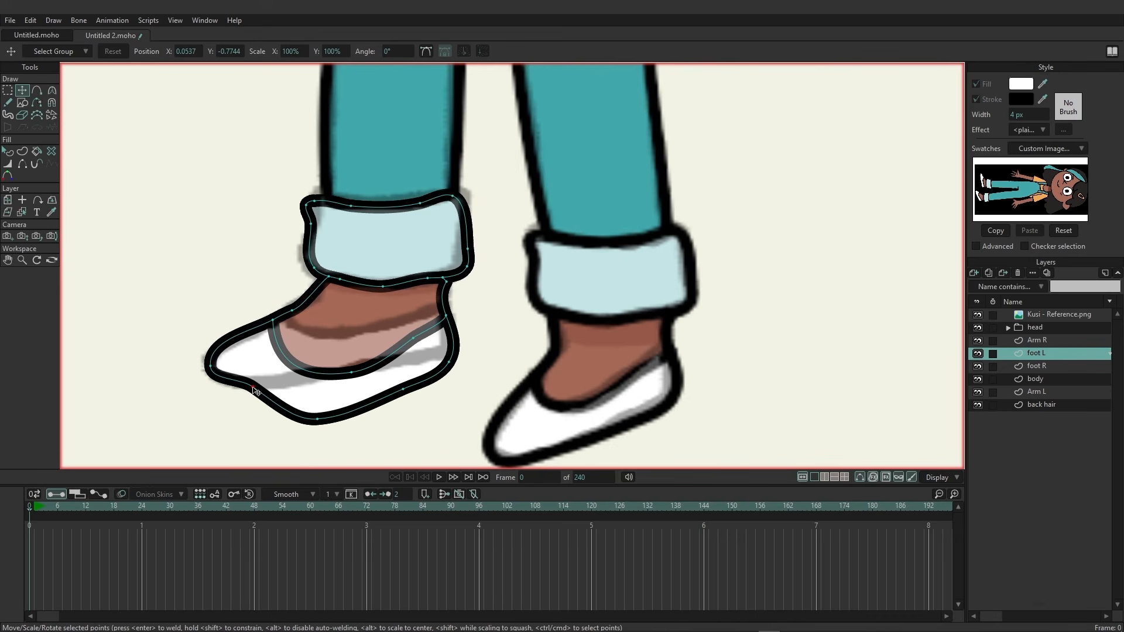
drag(314, 428, 347, 336)
drag(416, 343, 410, 329)
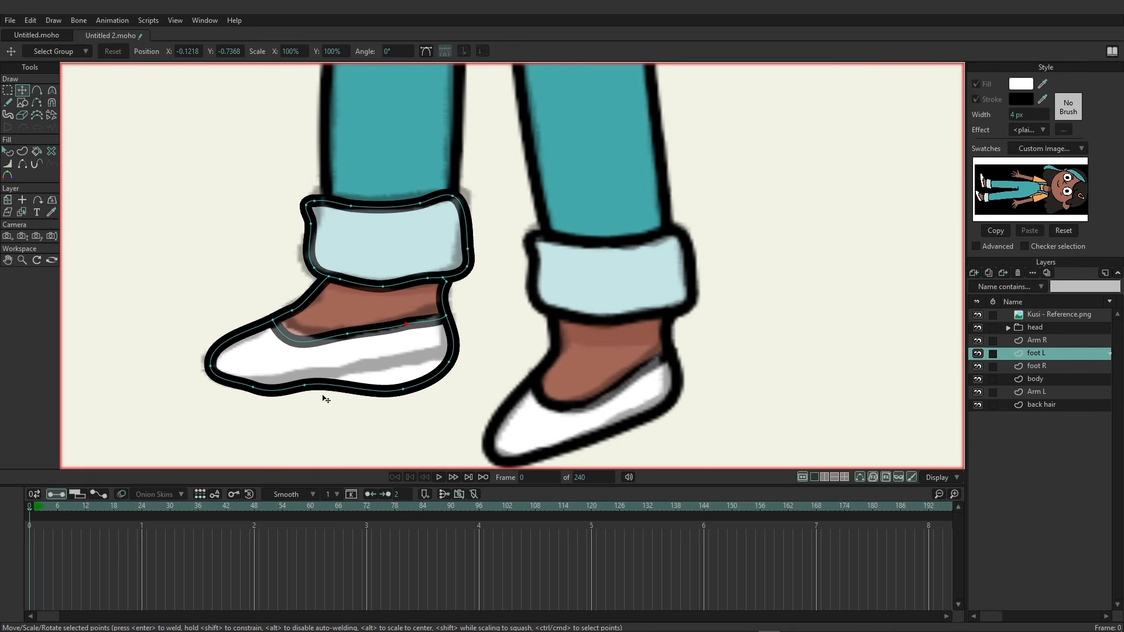
drag(307, 391, 308, 385)
drag(265, 393, 271, 385)
drag(409, 391, 444, 355)
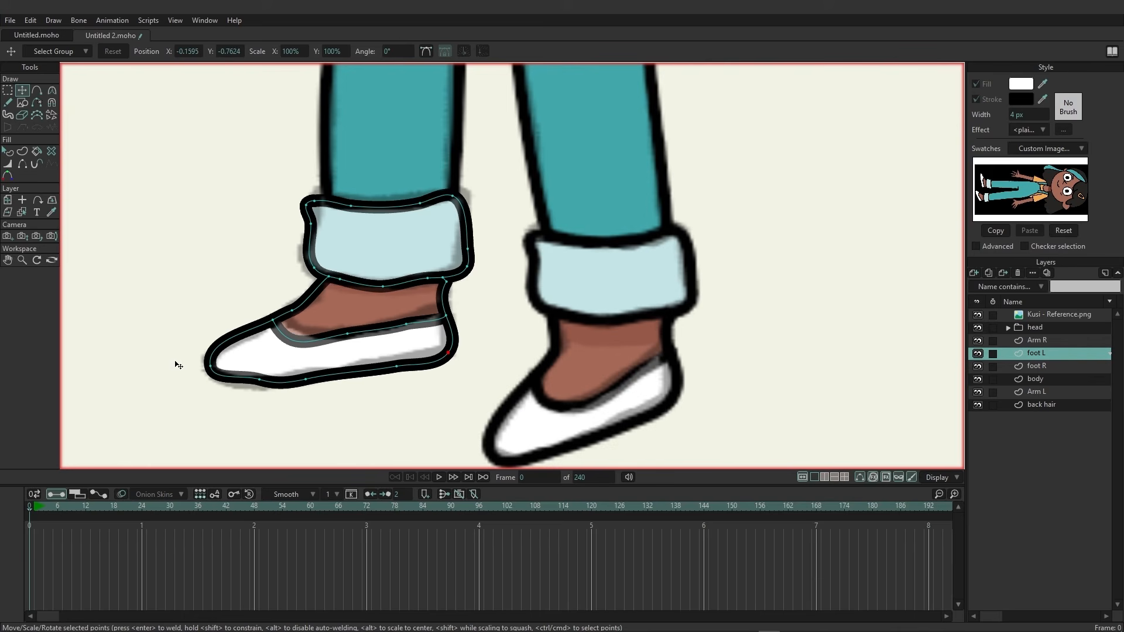
drag(213, 369, 205, 386)
Adjust the curvature along the shoe's sole and nudge the toe points into place.
key(c)
click(261, 382)
drag(279, 384, 269, 379)
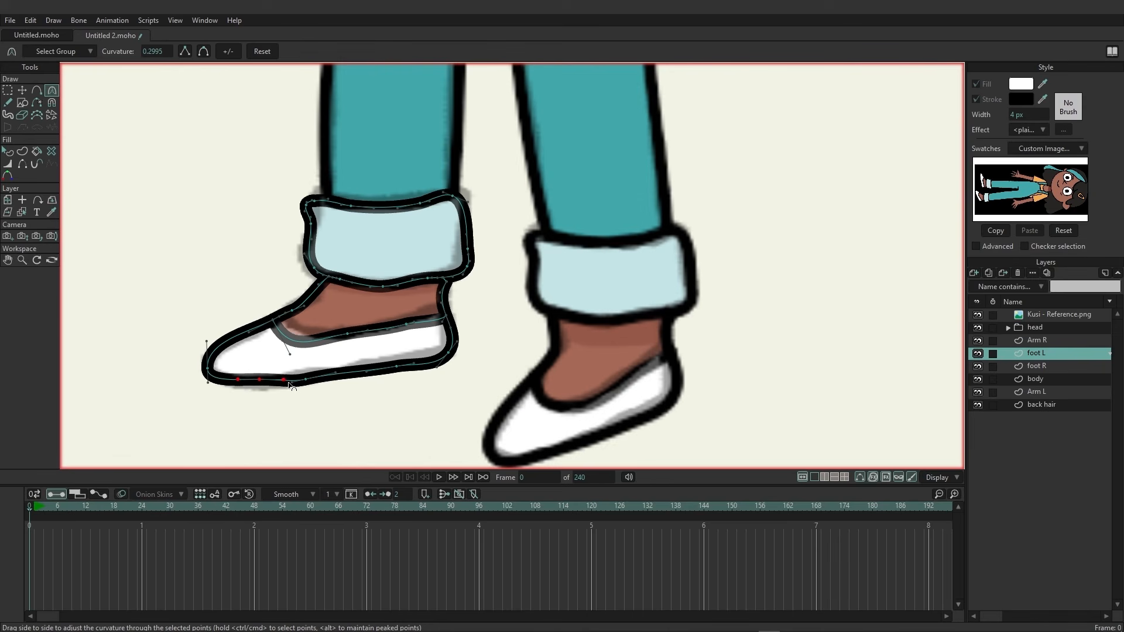
key(t)
drag(263, 391, 261, 392)
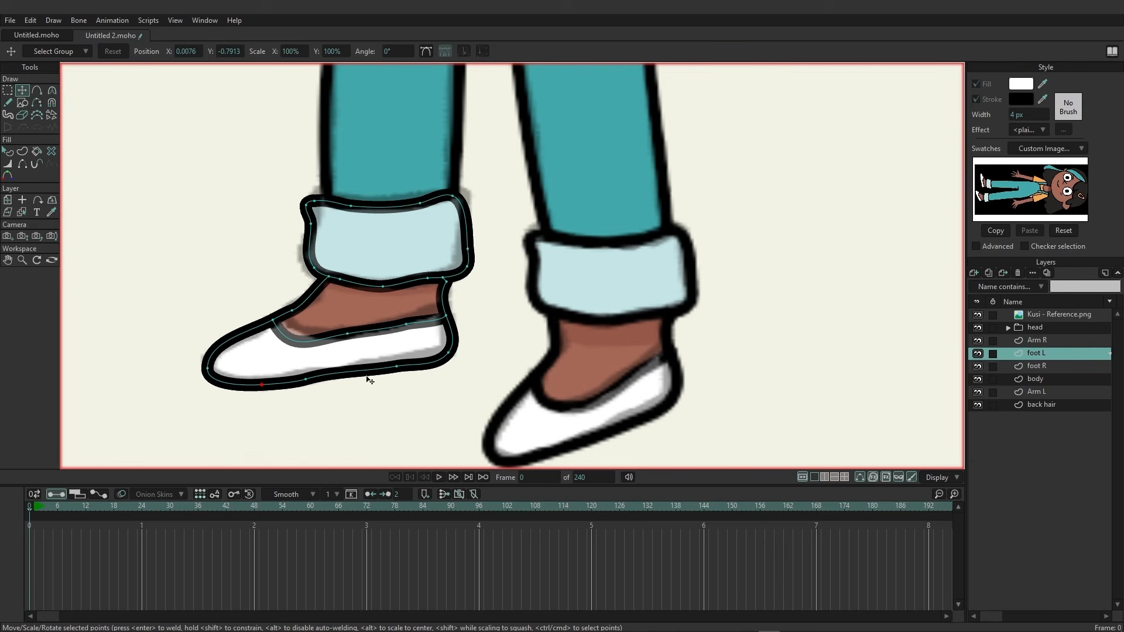
drag(401, 371, 449, 354)
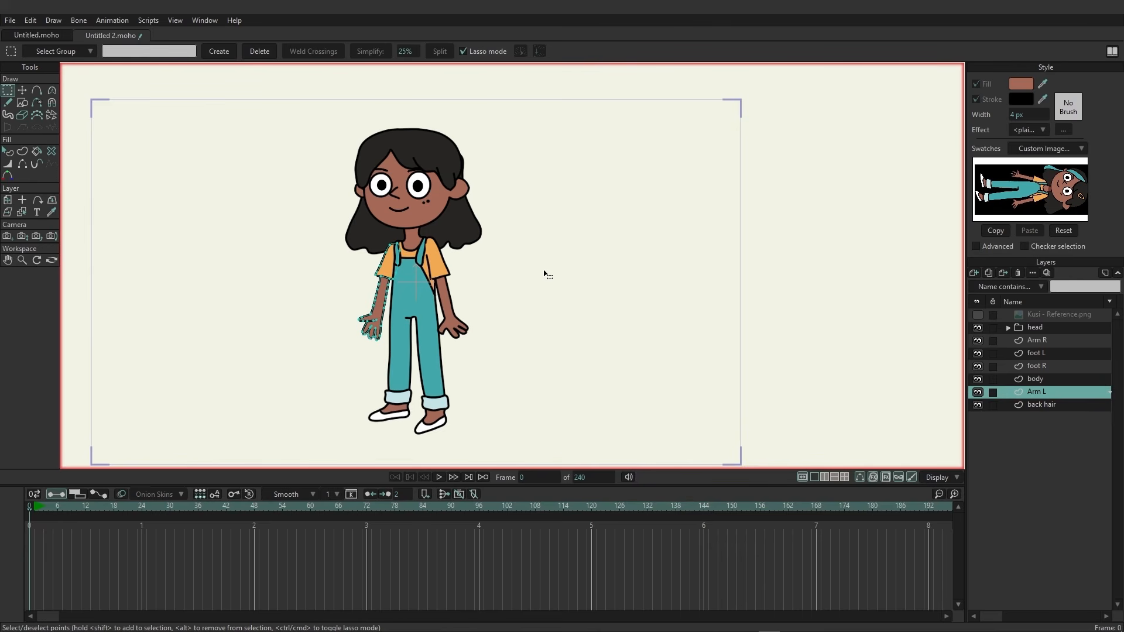
Show the reference image layer and move it beside the traced character.
click(978, 314)
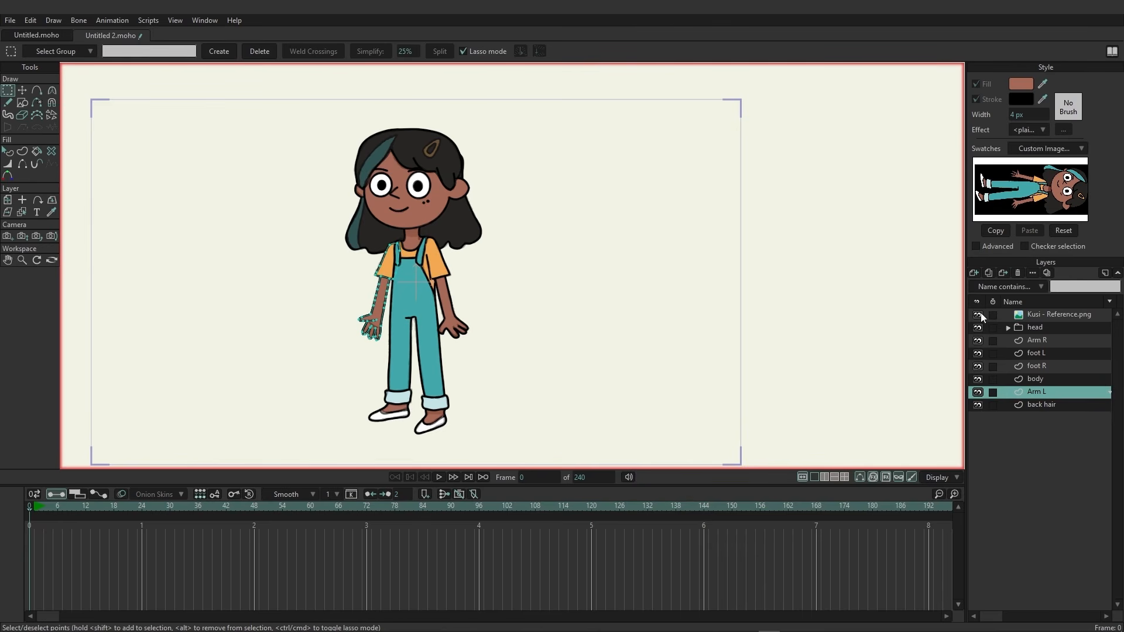
click(1062, 316)
drag(486, 242, 674, 243)
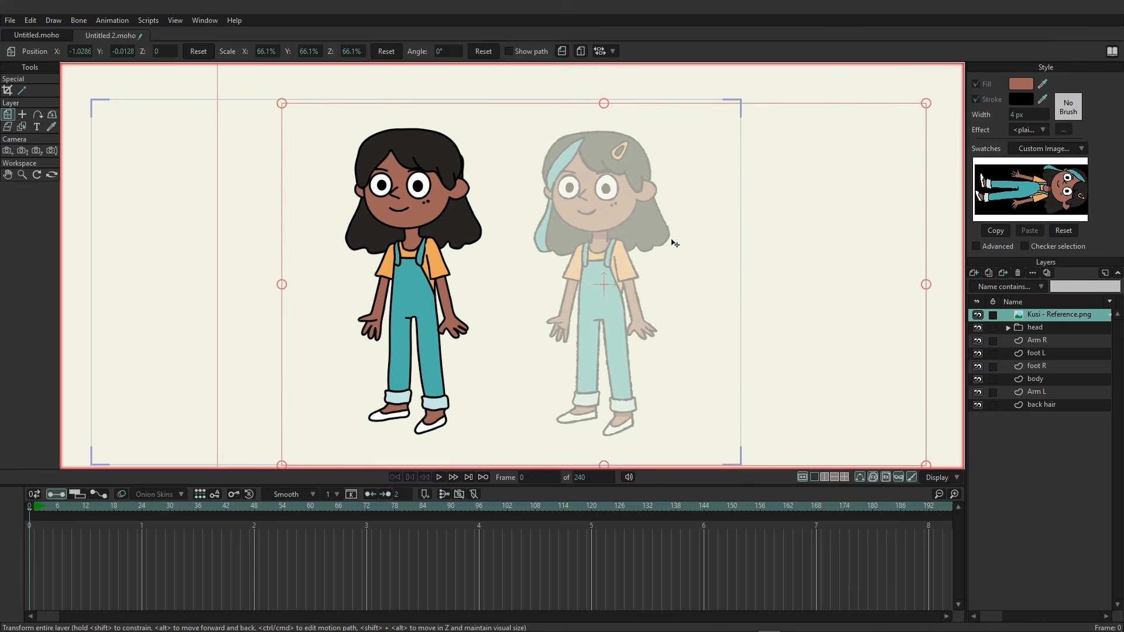
scroll(541, 271, up, 1)
scroll(496, 154, up, 2)
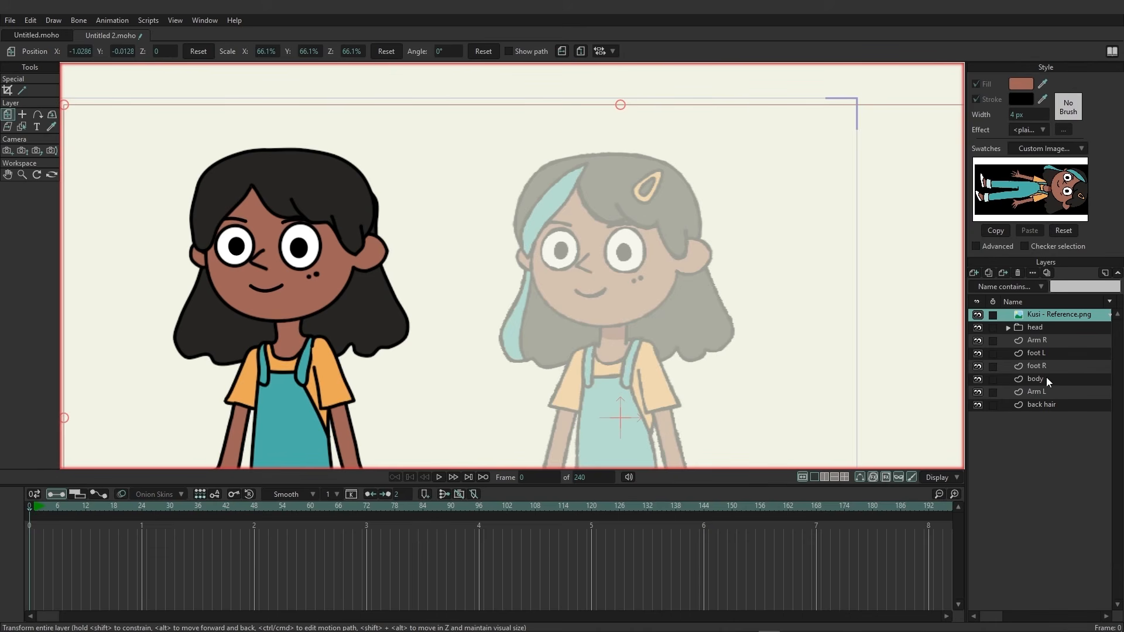
Expand the head group, select top hair, and draw a curved strand line across the hair's left side.
click(1009, 328)
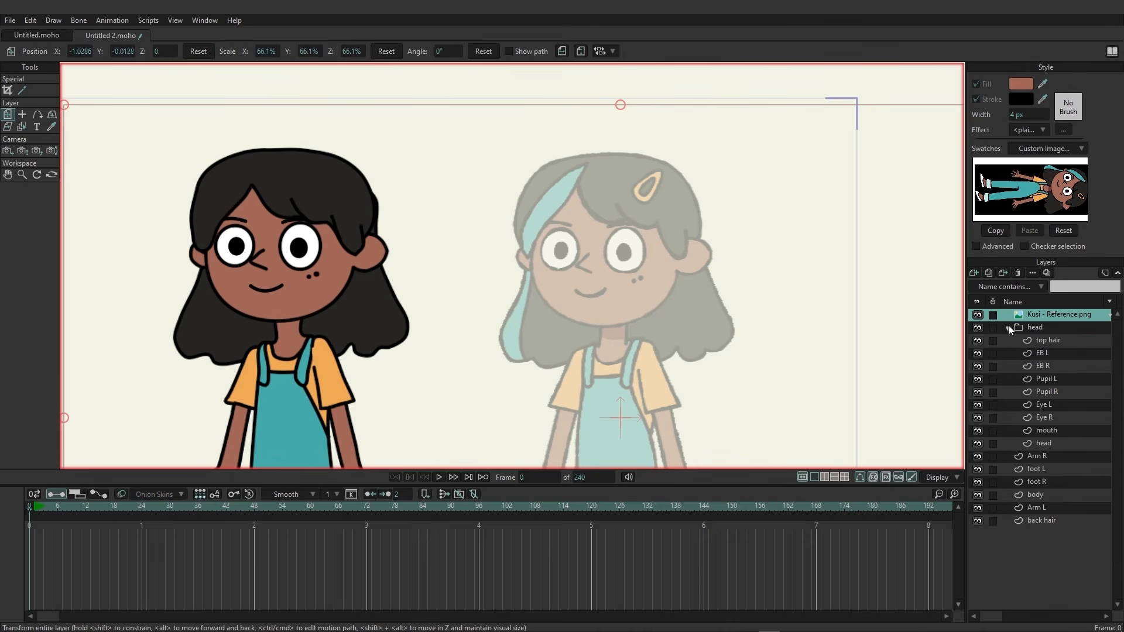
click(1044, 342)
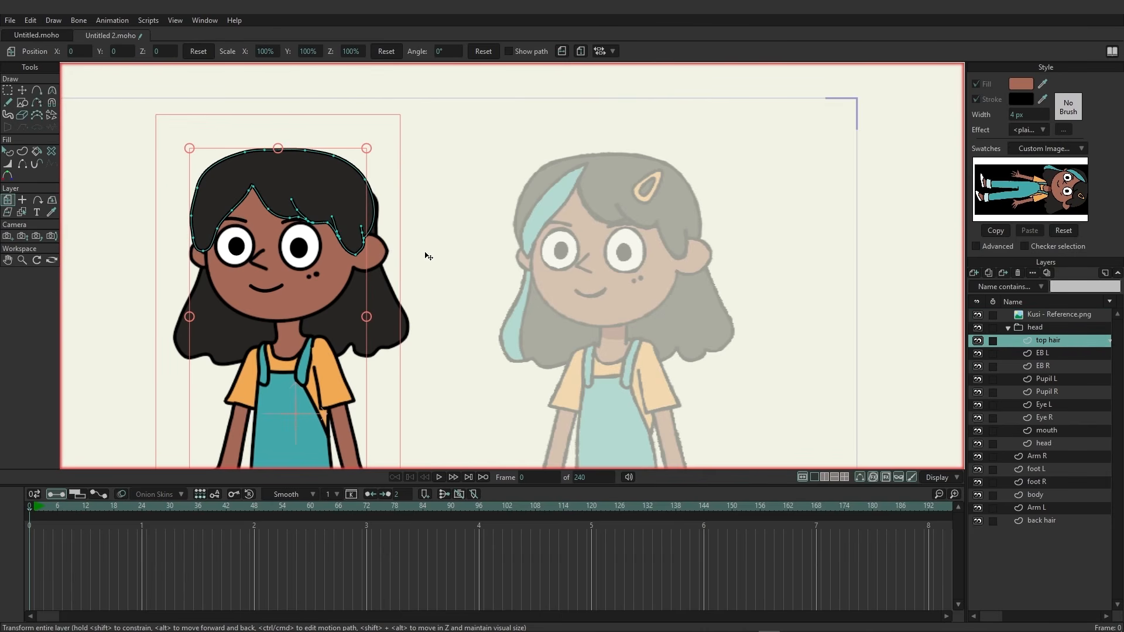
click(42, 94)
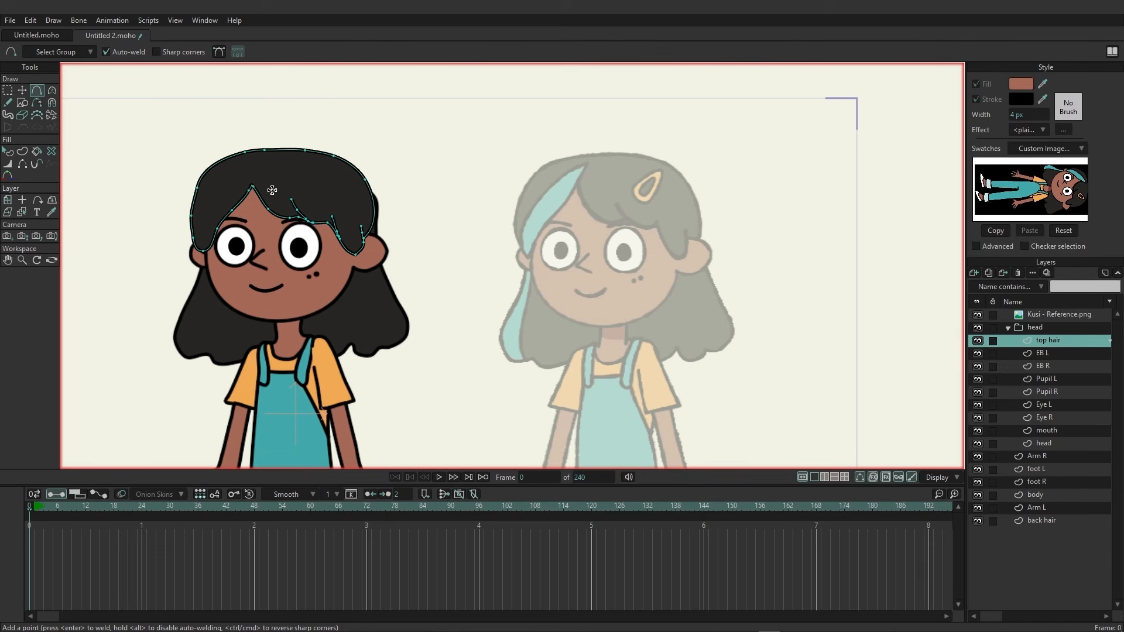
drag(251, 187, 195, 237)
key(u)
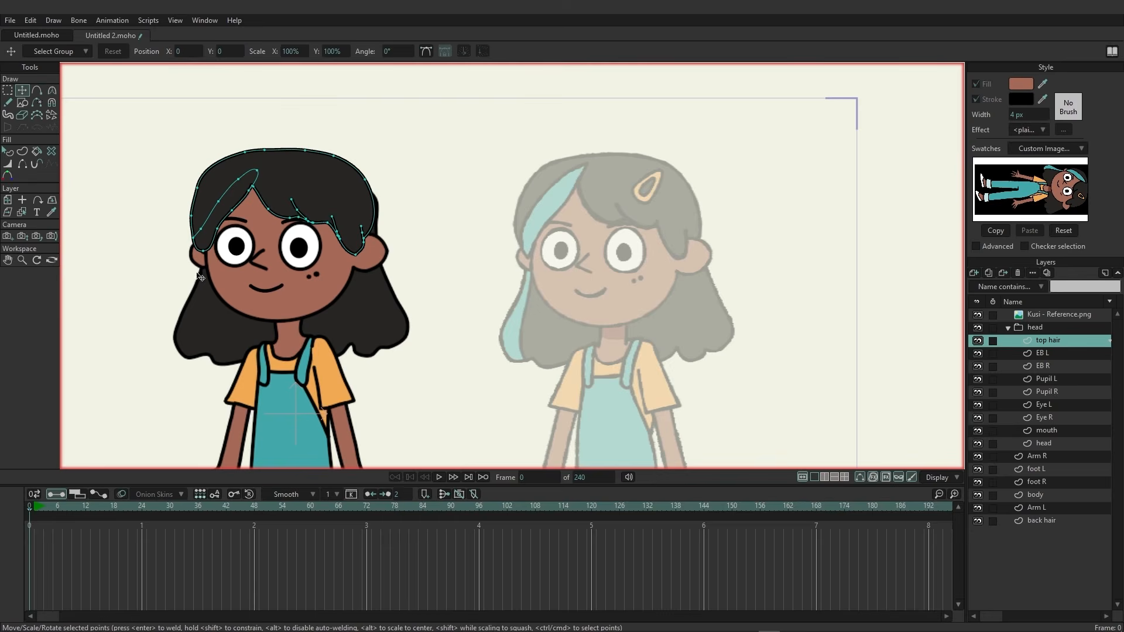
scroll(193, 246, up, 3)
mouse_move(379, 133)
mouse_down()
mouse_move(384, 163)
mouse_move(396, 128)
mouse_up()
mouse_move(336, 166)
mouse_down()
mouse_move(260, 222)
mouse_move(191, 343)
mouse_move(190, 373)
mouse_move(296, 218)
mouse_move(272, 222)
mouse_up()
mouse_move(181, 401)
mouse_down()
mouse_move(224, 445)
mouse_move(284, 356)
mouse_move(186, 346)
mouse_up()
mouse_move(303, 284)
mouse_down()
mouse_move(327, 306)
mouse_move(300, 288)
mouse_up()
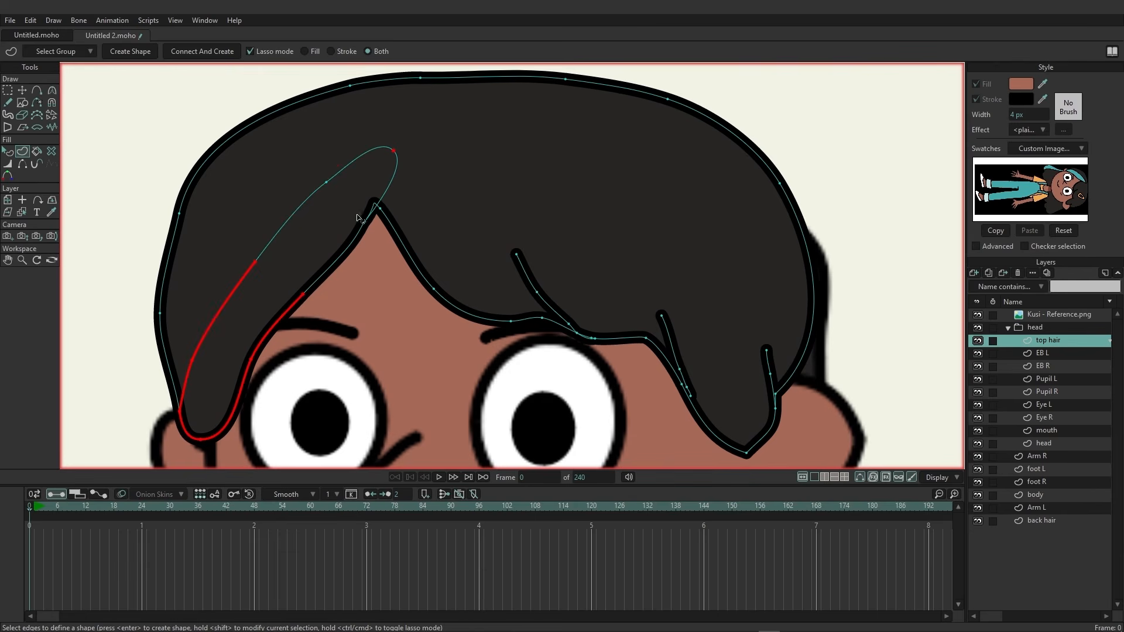
Select the strand's edges and create a shape filled with the reference's teal colour.
mouse_move(360, 217)
mouse_down()
mouse_move(369, 237)
mouse_move(360, 208)
mouse_up()
key(Return)
scroll(565, 231, down, 6)
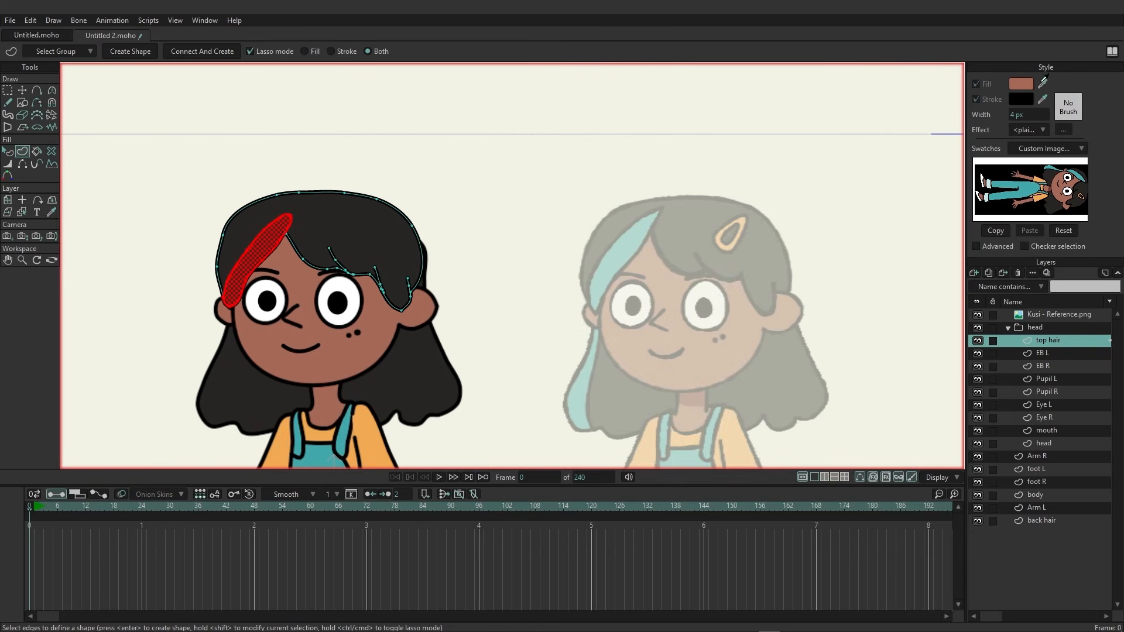
click(1080, 171)
click(130, 52)
Sharpen the curvature at the teal strand's top and bottom tips.
scroll(313, 276, up, 2)
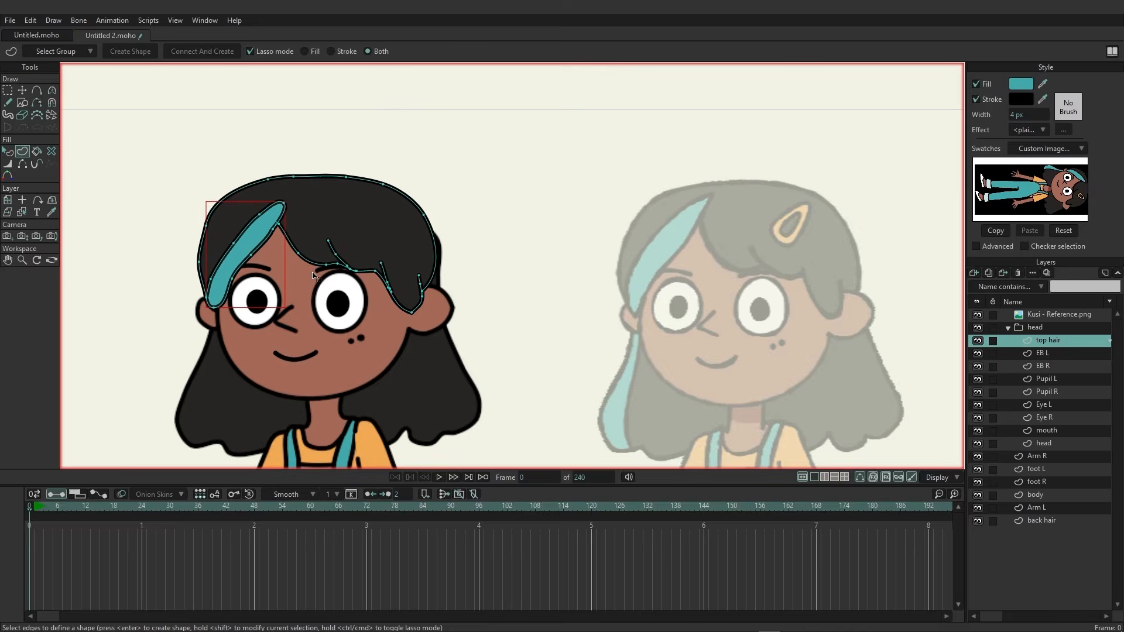
scroll(314, 276, up, 3)
key(g)
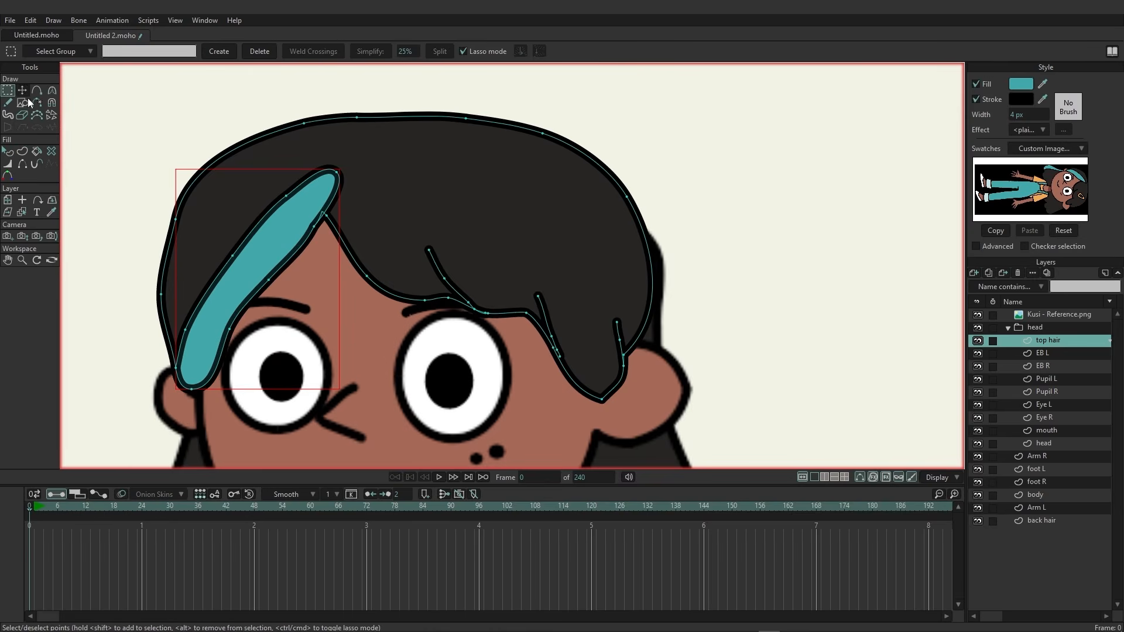
click(186, 161)
scroll(672, 286, up, 1)
scroll(658, 297, down, 4)
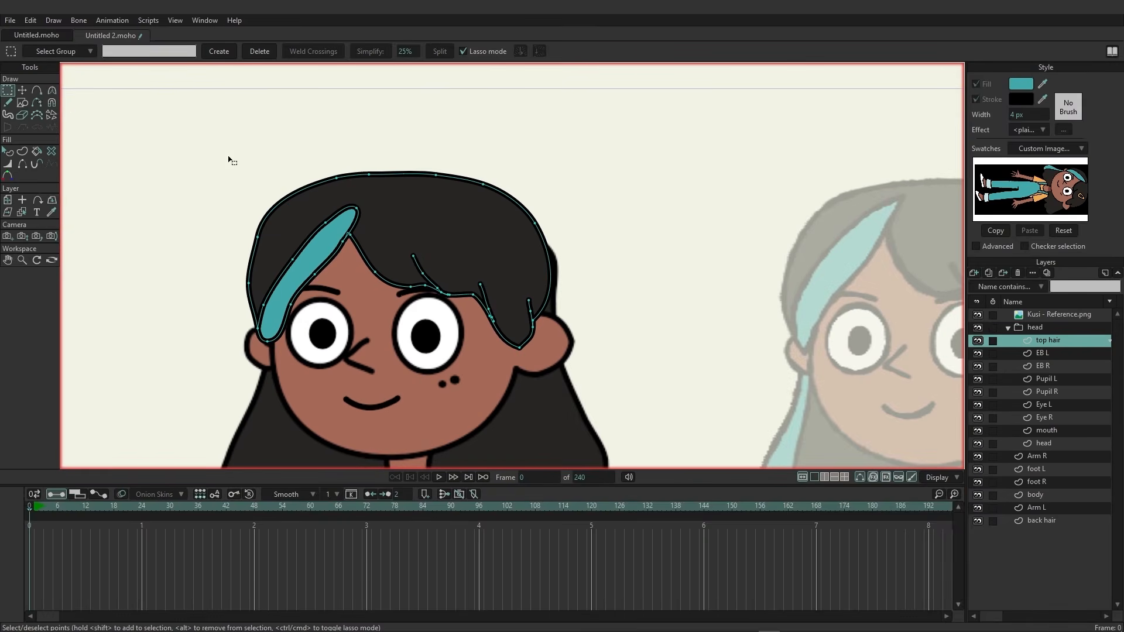
click(52, 91)
drag(360, 217, 355, 224)
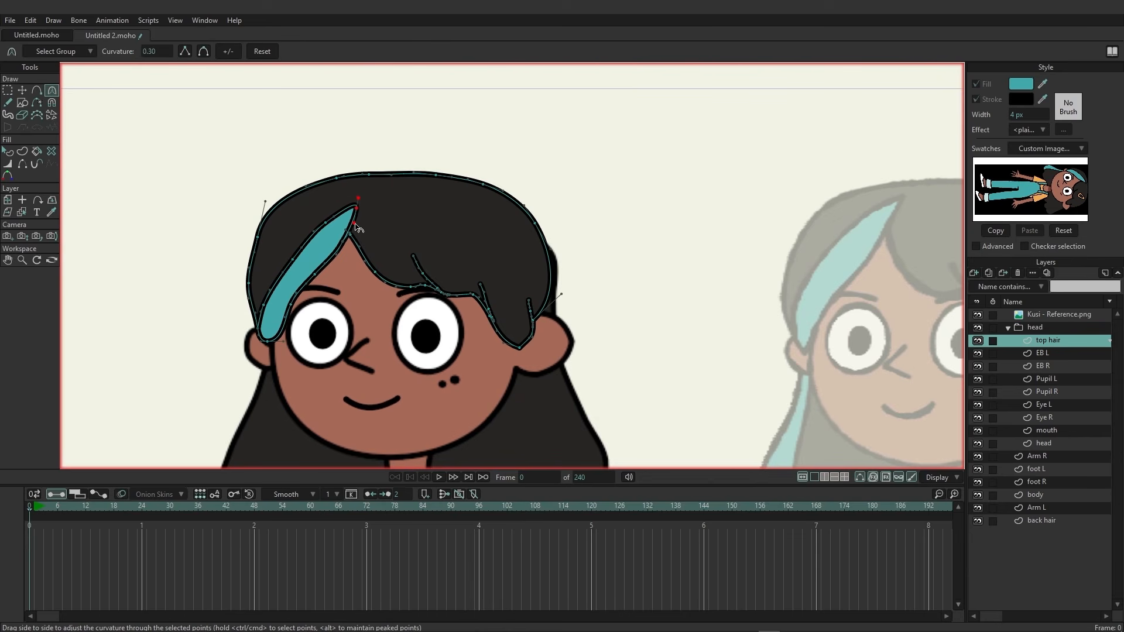
click(261, 344)
drag(261, 346, 265, 356)
scroll(351, 313, down, 3)
scroll(369, 304, up, 1)
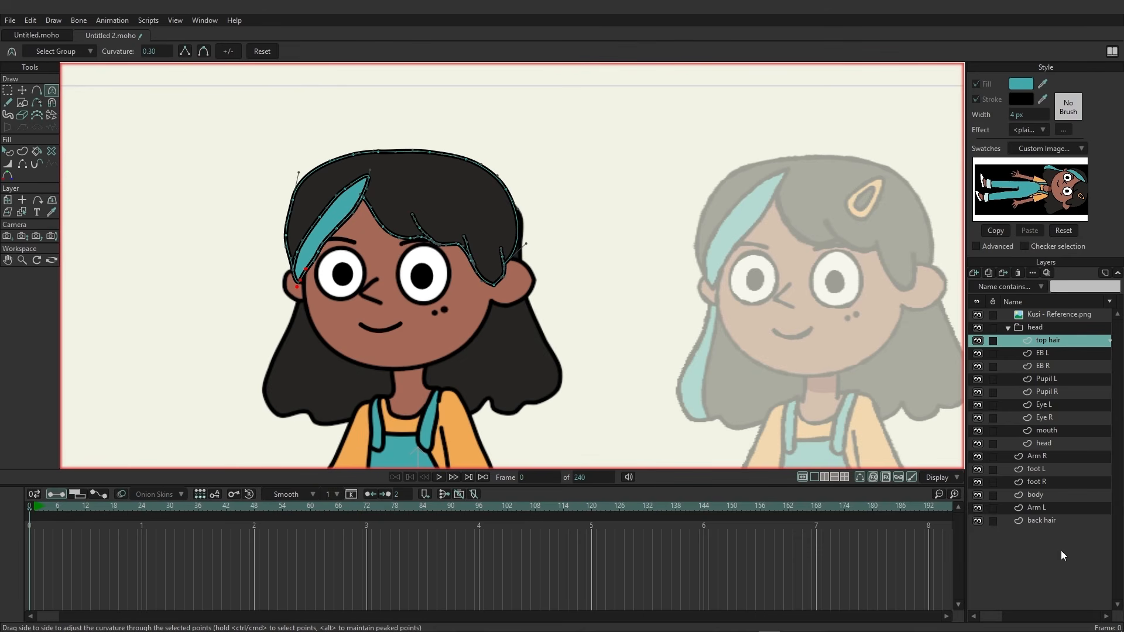
On the back hair layer, draw a loop along the hair's left side and fill it as a teal shape.
click(1042, 521)
drag(496, 386, 518, 362)
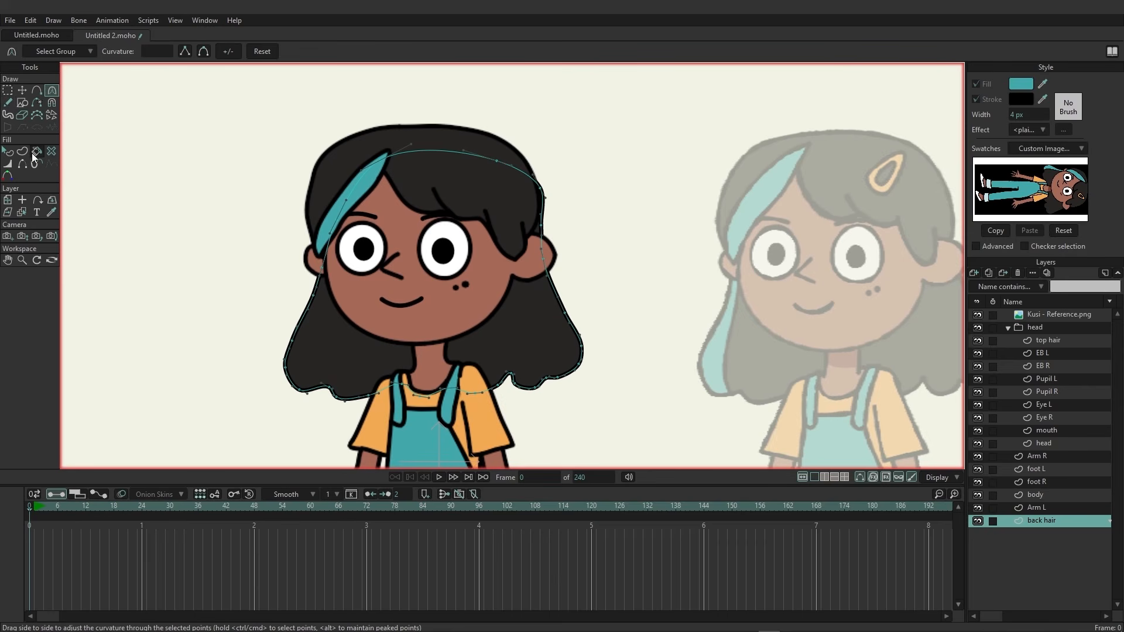
click(37, 90)
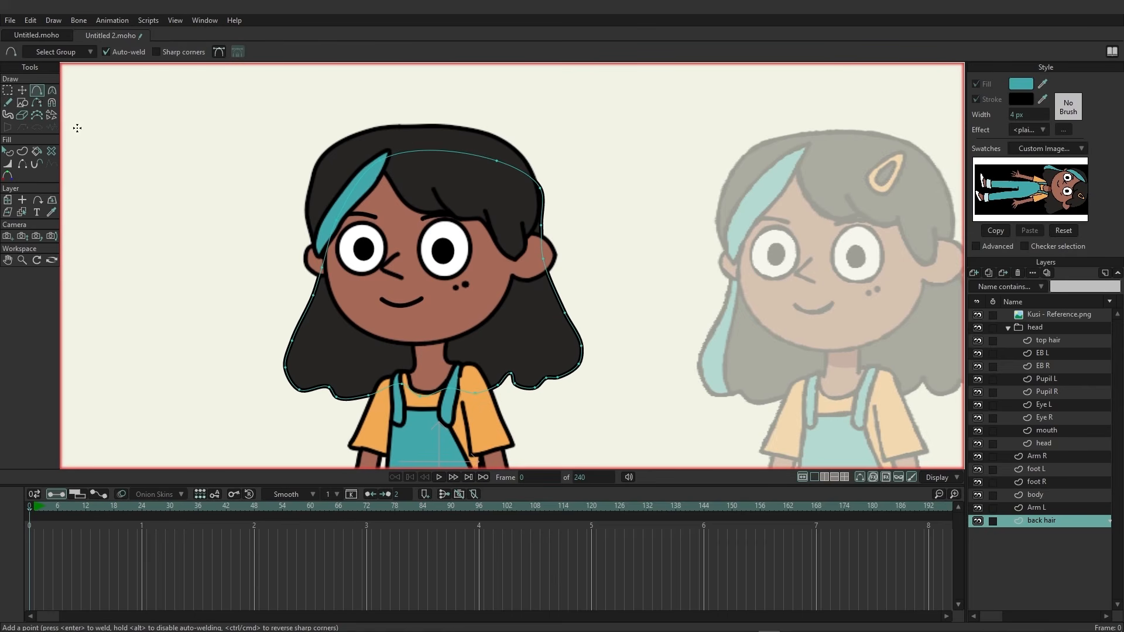
mouse_move(268, 248)
mouse_down()
mouse_move(253, 283)
mouse_move(251, 381)
mouse_move(265, 406)
mouse_move(313, 403)
mouse_move(304, 351)
mouse_move(324, 288)
mouse_move(319, 251)
mouse_move(267, 248)
mouse_up()
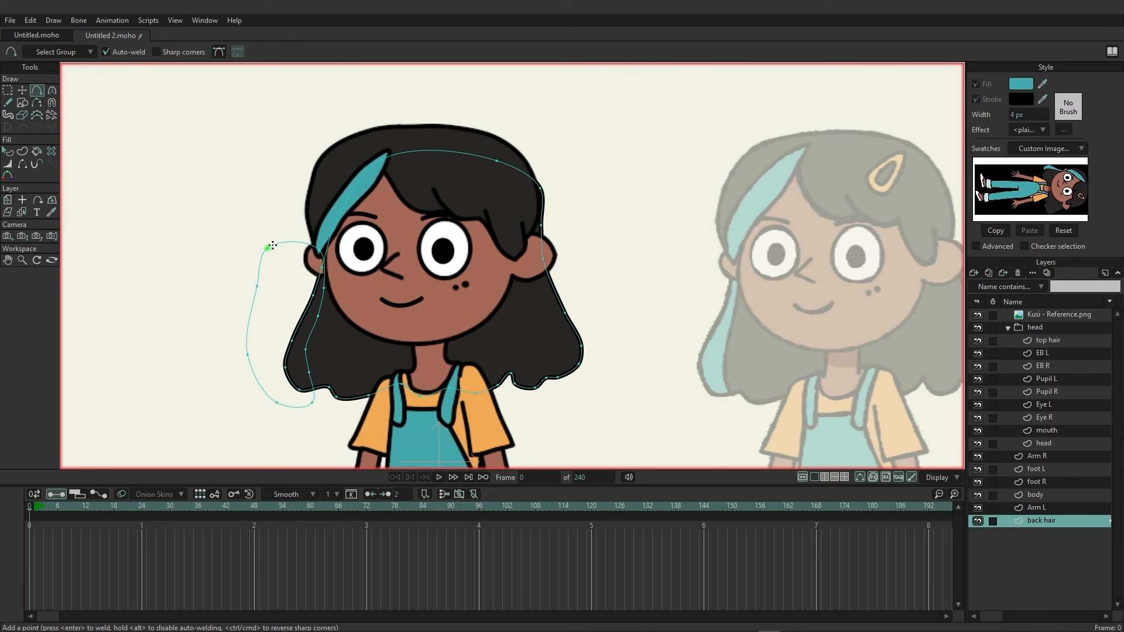
click(22, 151)
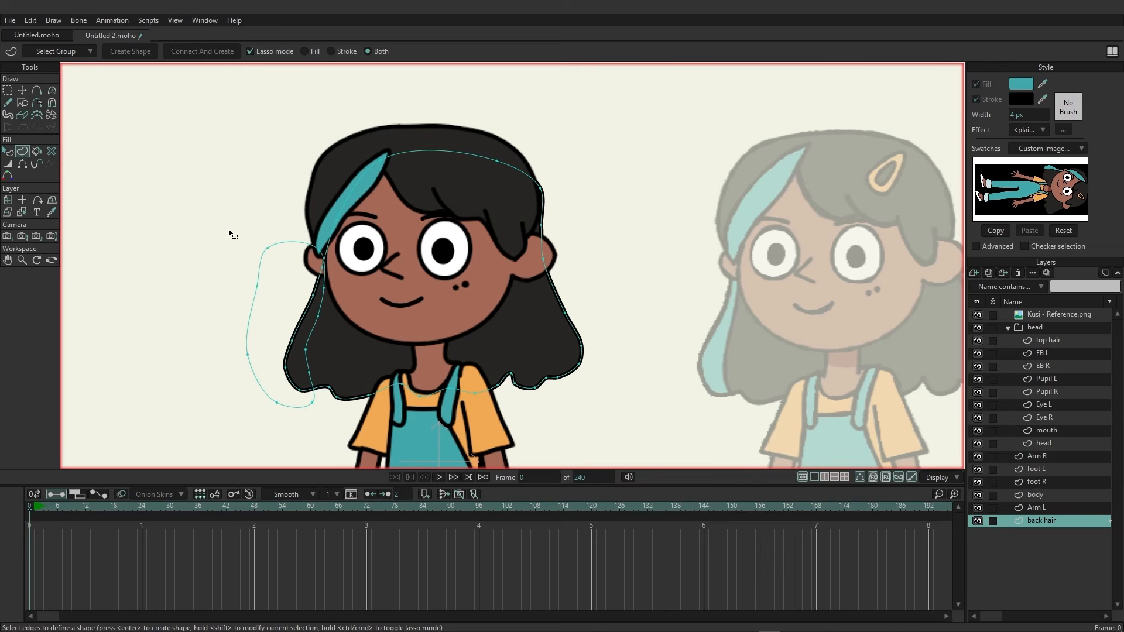
click(288, 246)
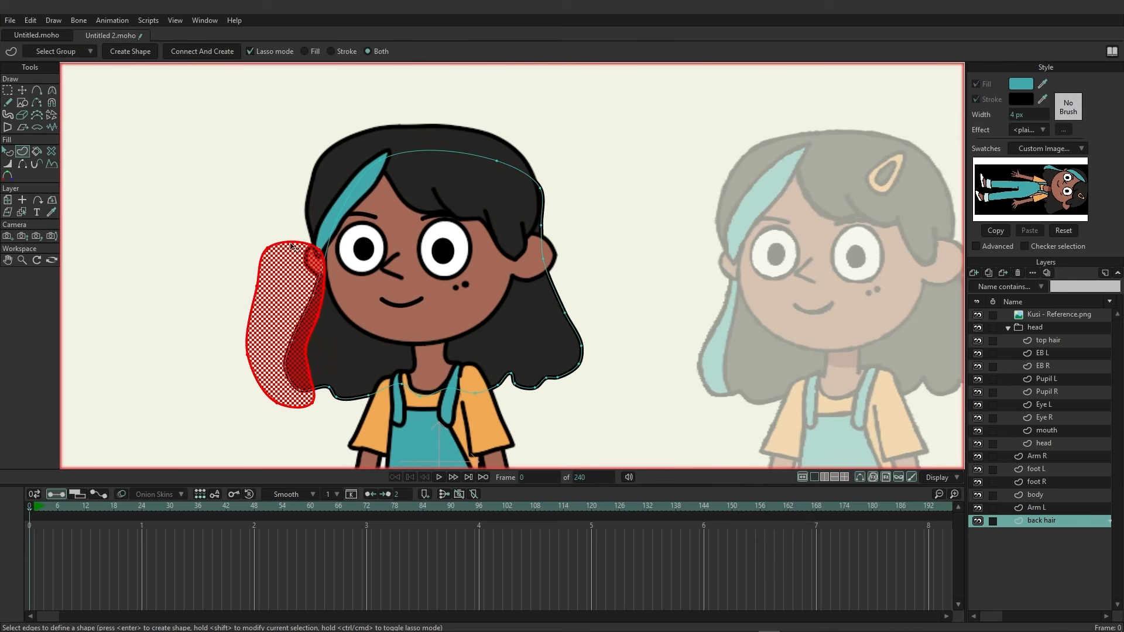
click(128, 52)
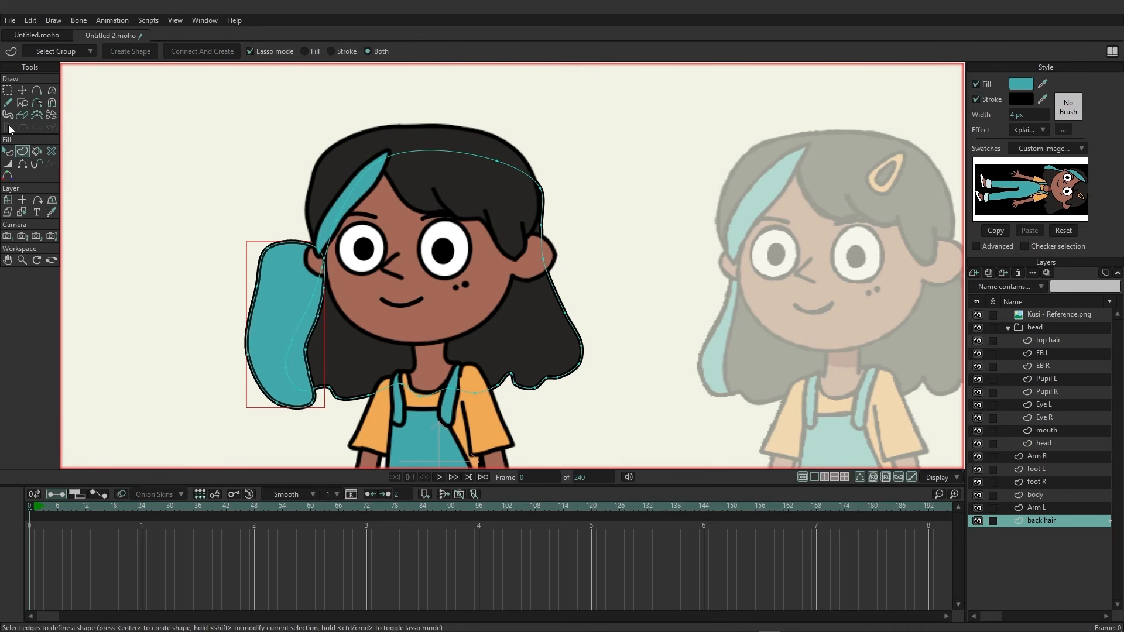
Select the new teal back-hair shape and send it behind the dark hair shape.
click(7, 151)
click(257, 145)
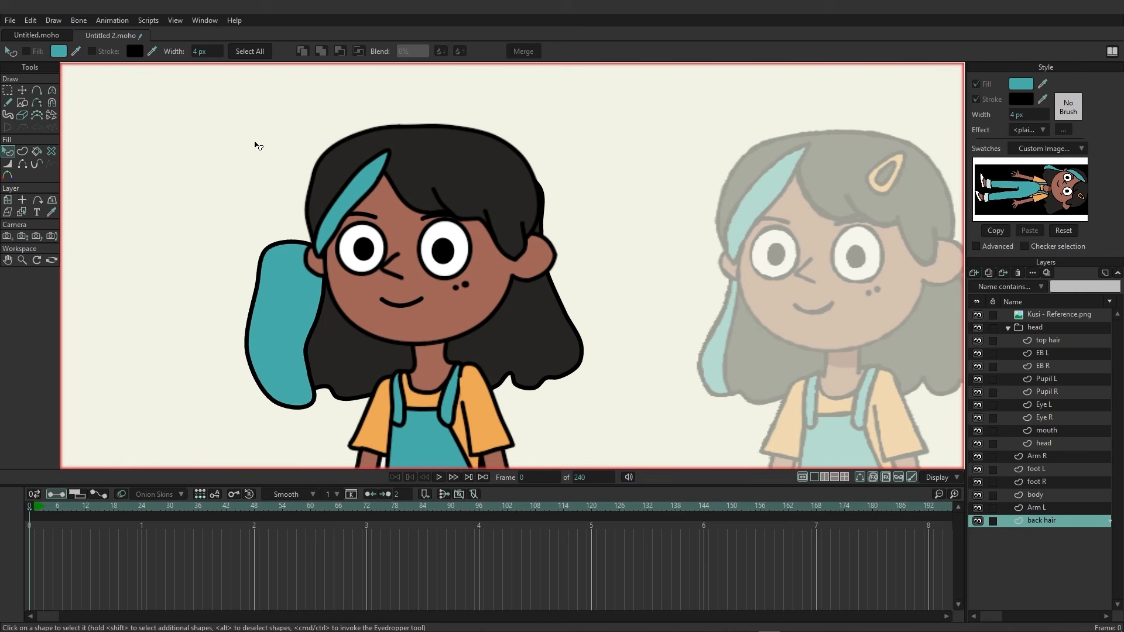
click(268, 256)
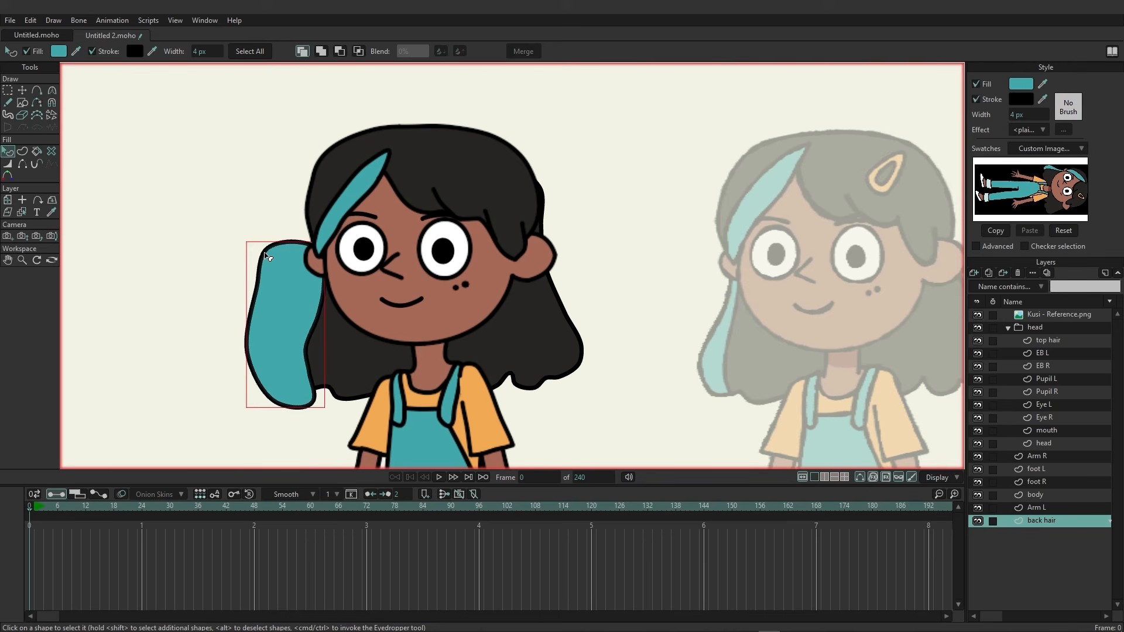
click(359, 50)
click(195, 179)
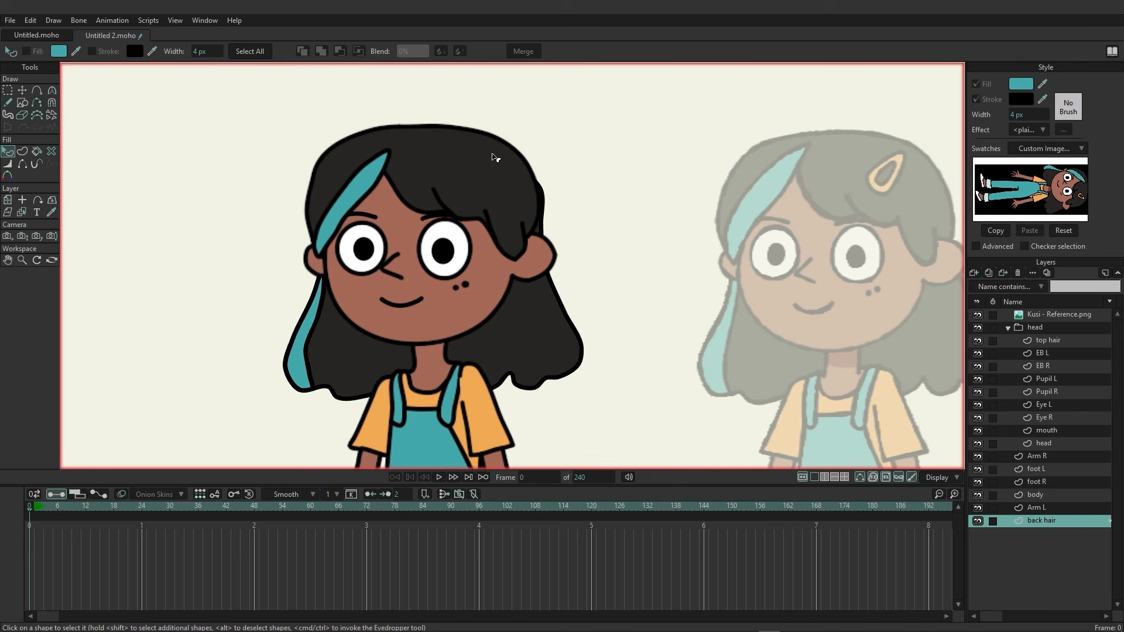
Collapse the head group and select the head layer.
scroll(612, 276, up, 1)
scroll(617, 288, down, 2)
scroll(617, 287, down, 4)
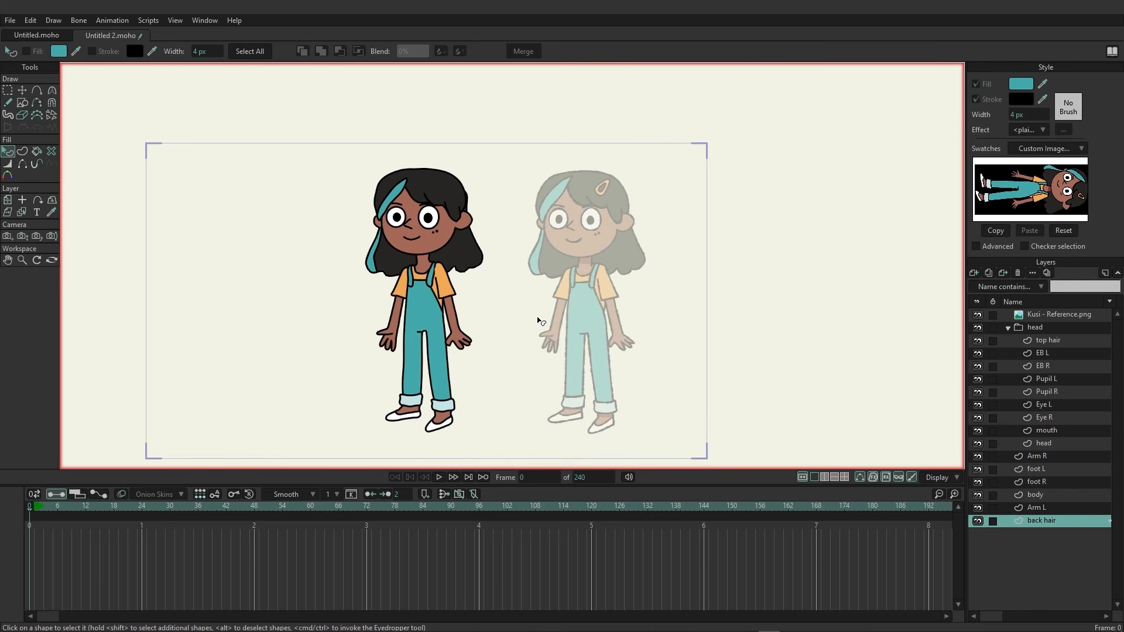
click(1007, 328)
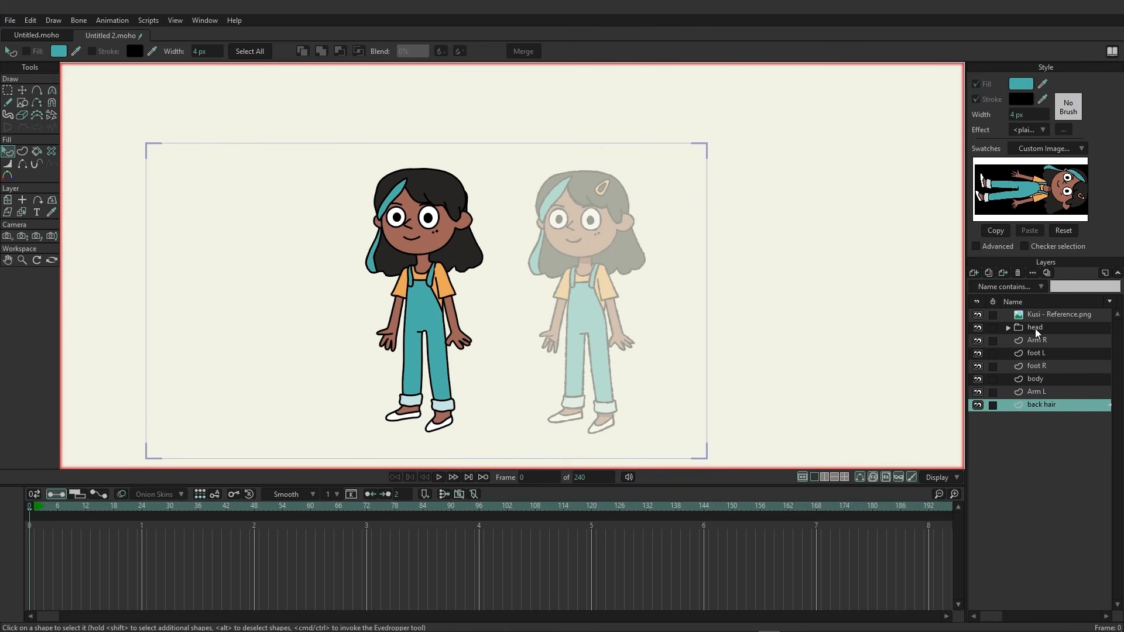
click(1034, 329)
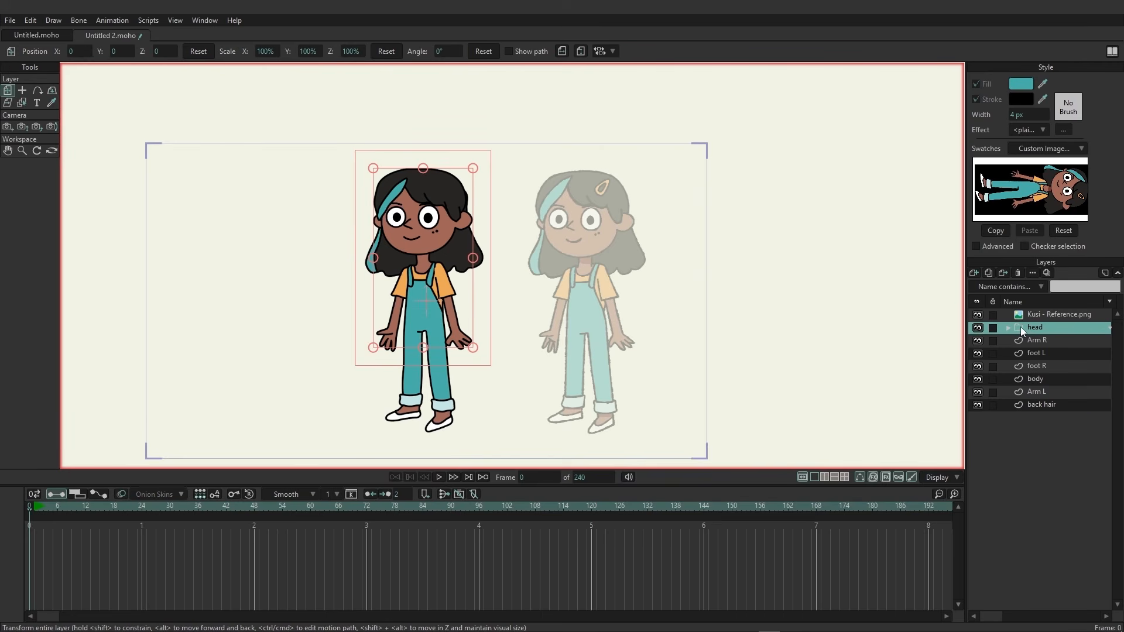